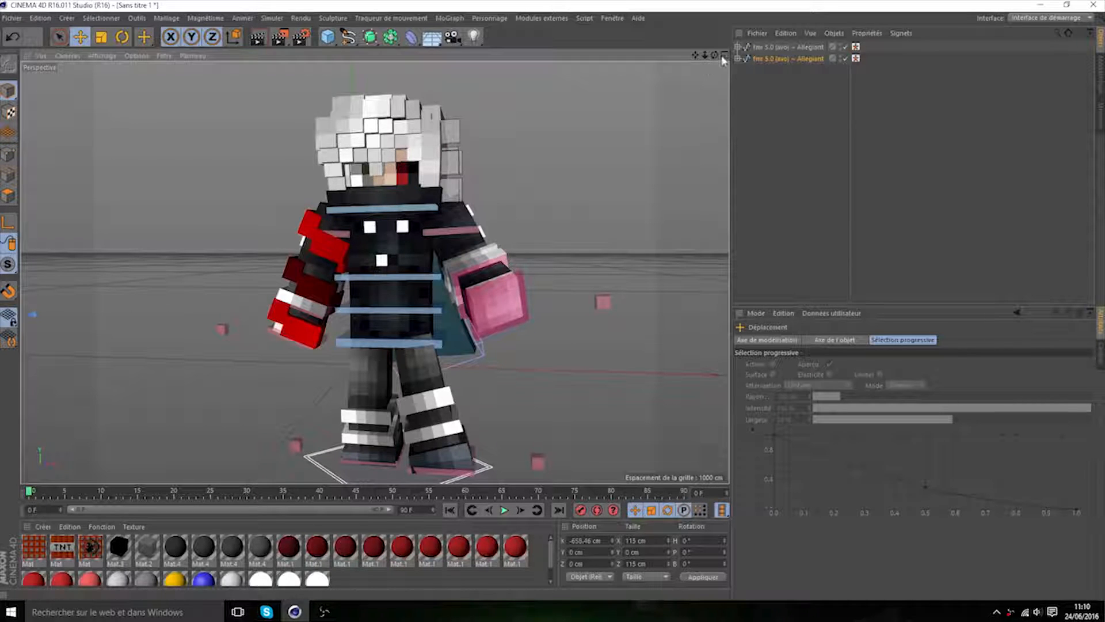
- Move the second character rig along X to about 371 cm, on the other side of the white-haired character
click(766, 50)
drag(714, 55, 604, 69)
scroll(375, 273, up, 5)
click(767, 60)
drag(142, 245, 553, 289)
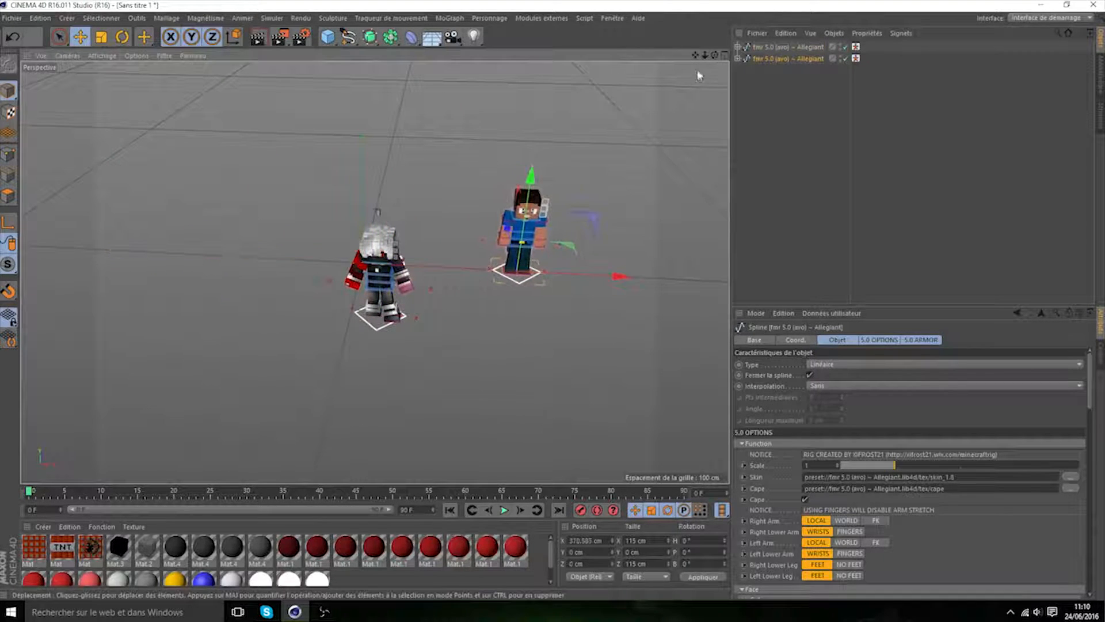
- Load render.png from the Desktop as the skin of the blue-shirted second character rig
drag(714, 56, 806, 56)
scroll(375, 272, down, 5)
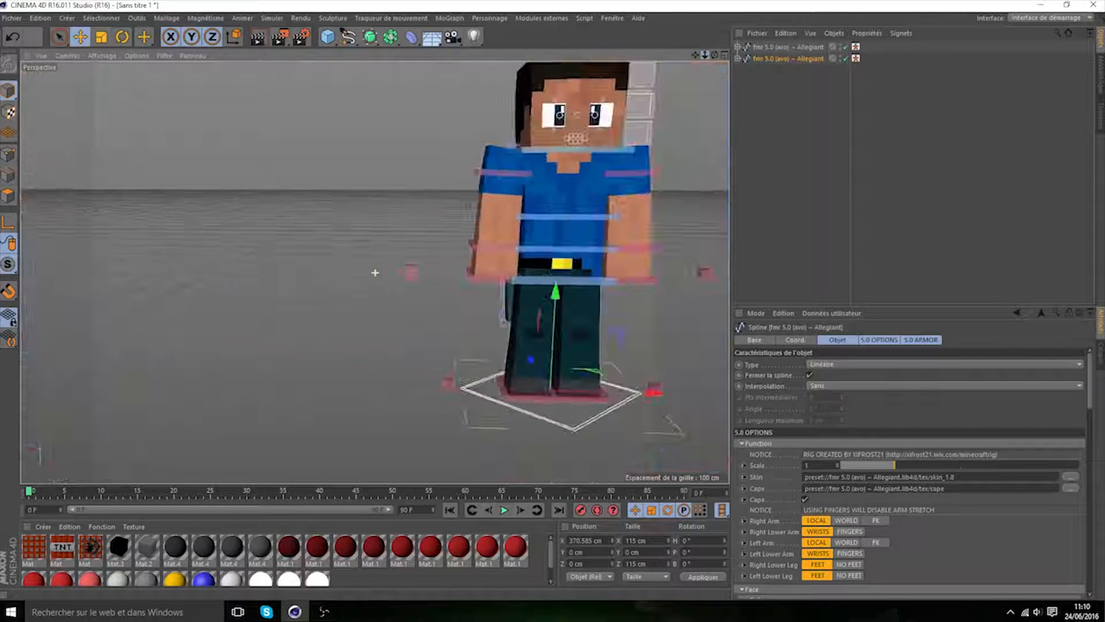
drag(698, 59, 401, 128)
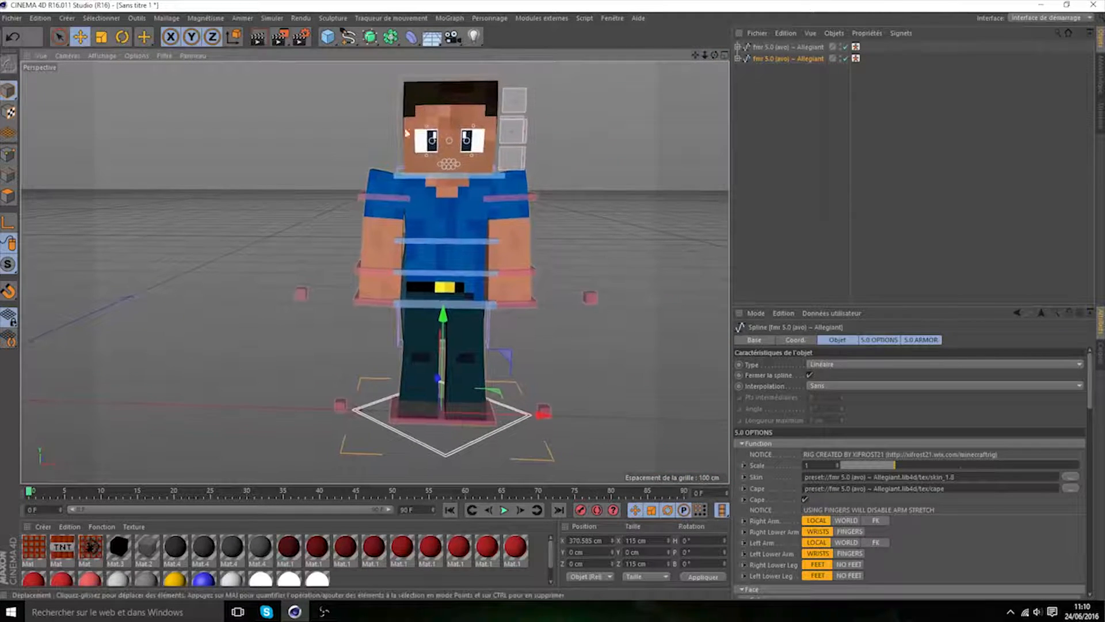
drag(715, 56, 625, 57)
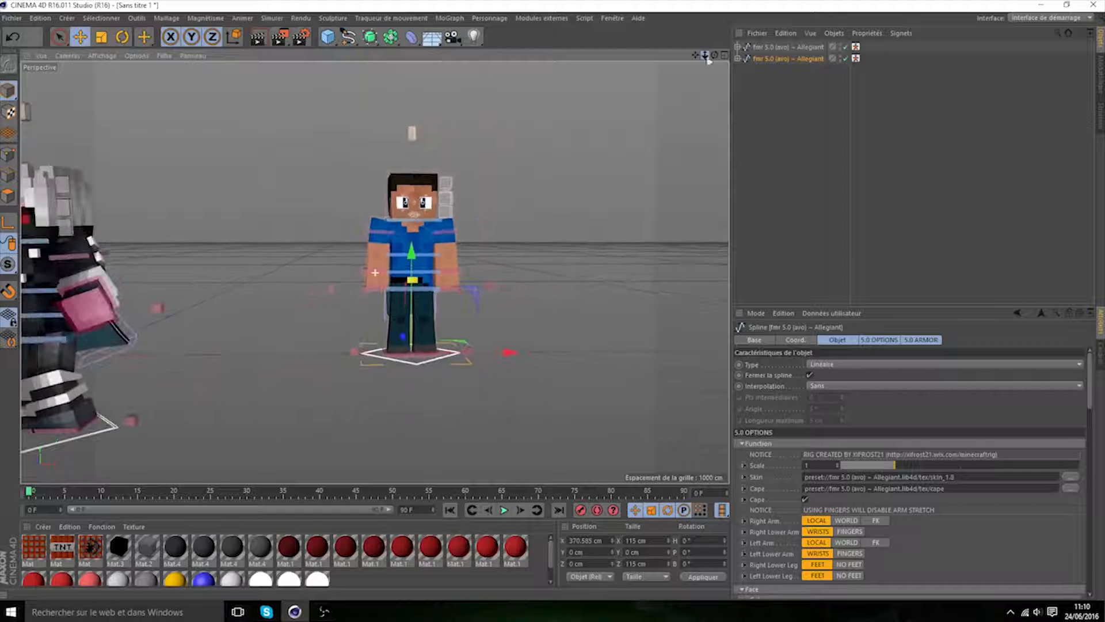
drag(695, 56, 603, 58)
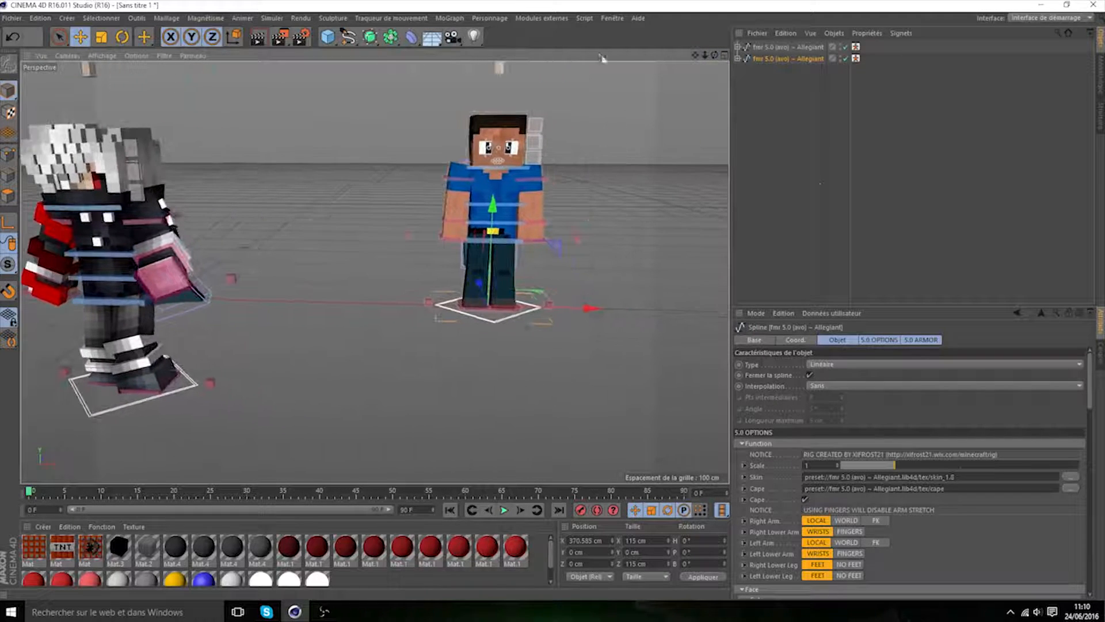
click(774, 48)
click(774, 59)
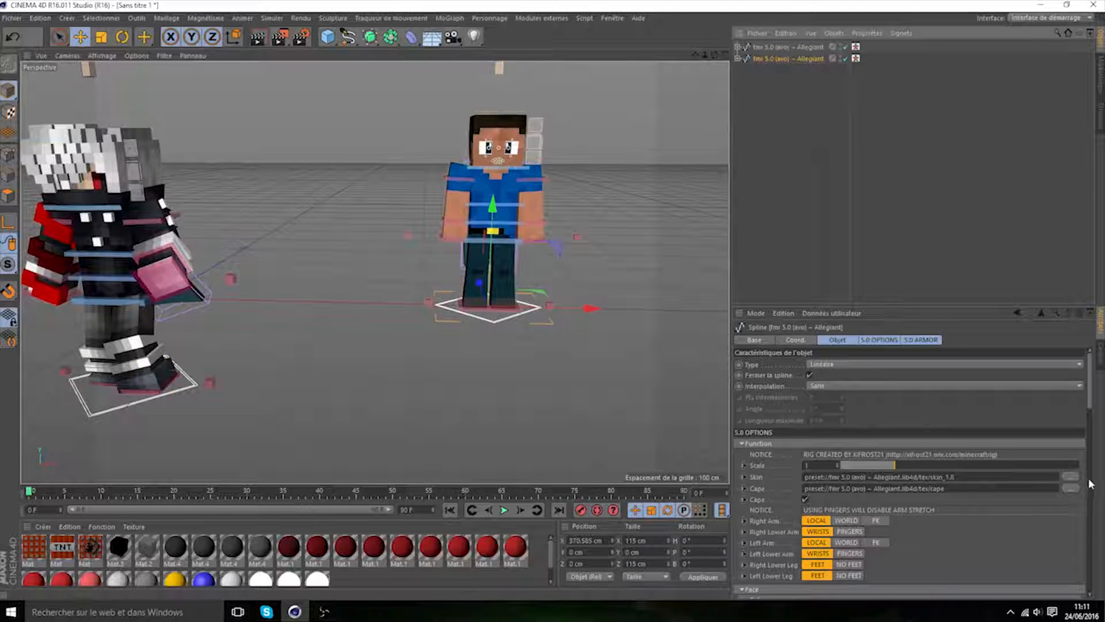
click(1070, 477)
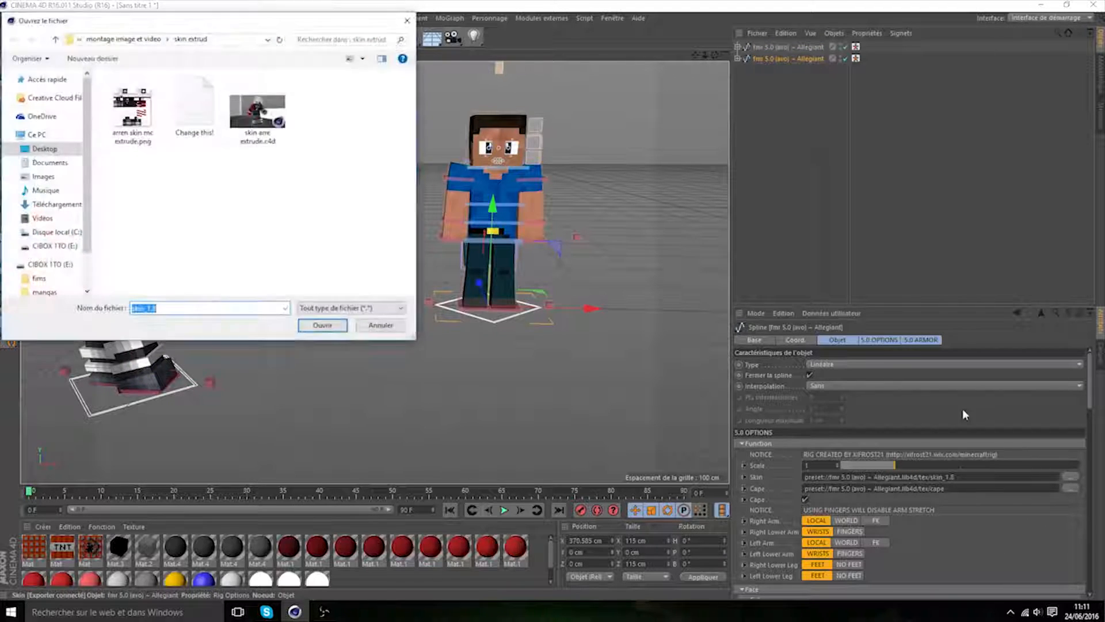
click(53, 152)
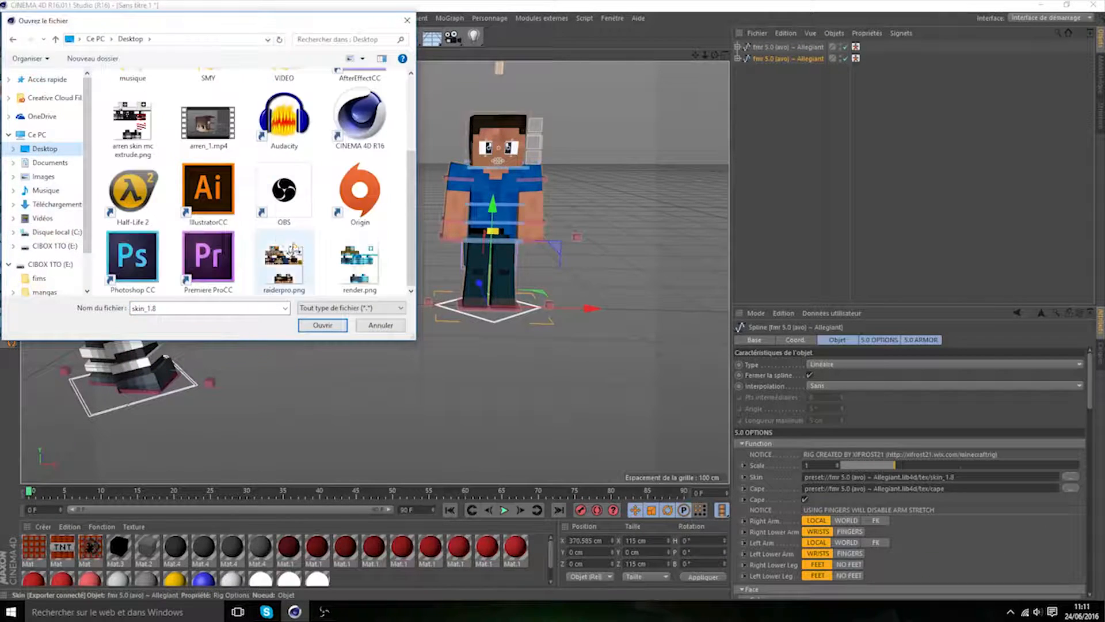
double_click(332, 273)
- Replace the second rig's skin with raiderpro.png from the Desktop
drag(695, 55, 608, 73)
scroll(375, 272, up, 8)
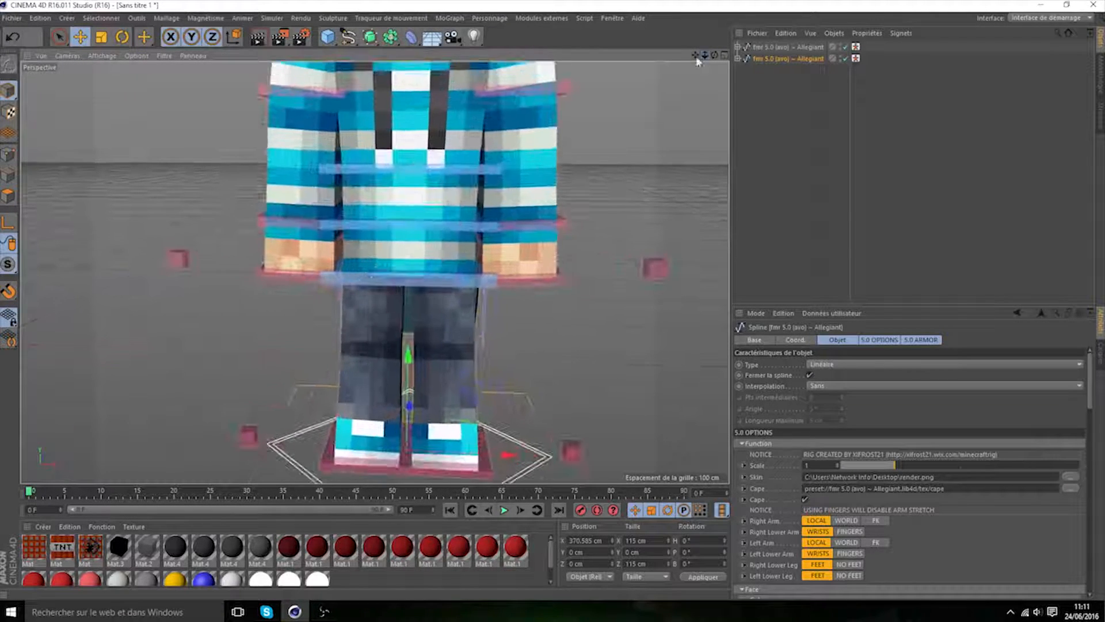
drag(702, 64, 698, 125)
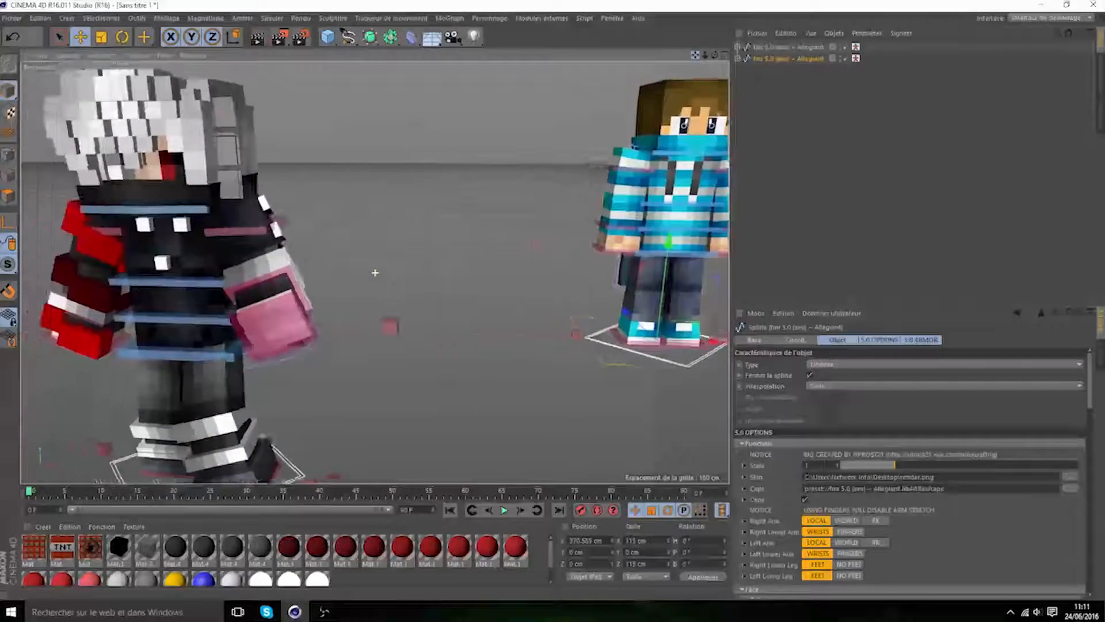
drag(695, 56, 797, 97)
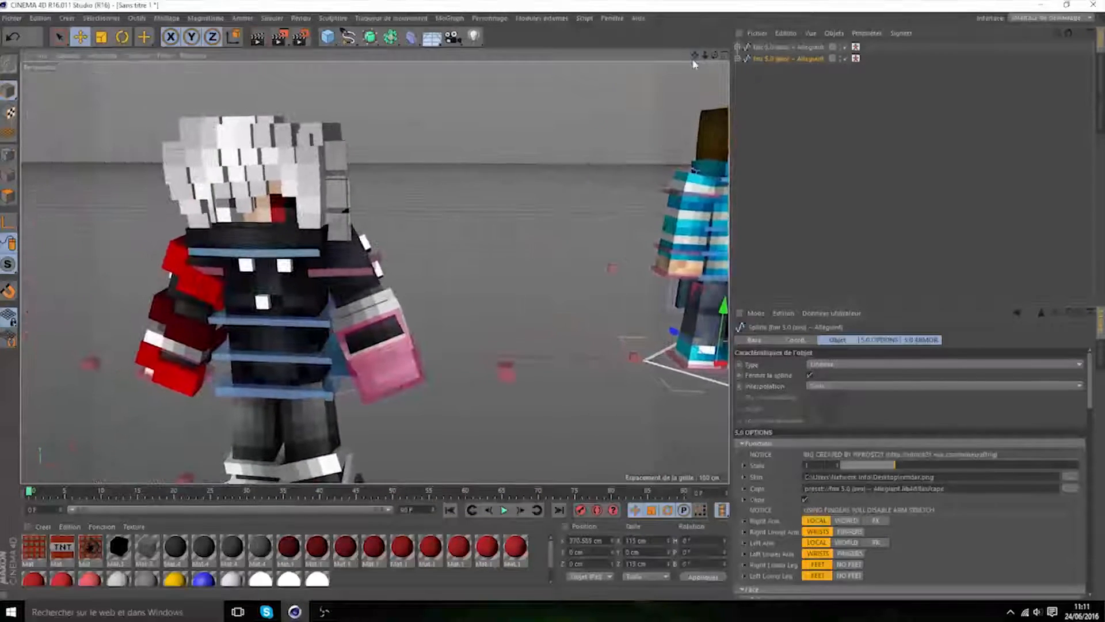
drag(714, 56, 423, 78)
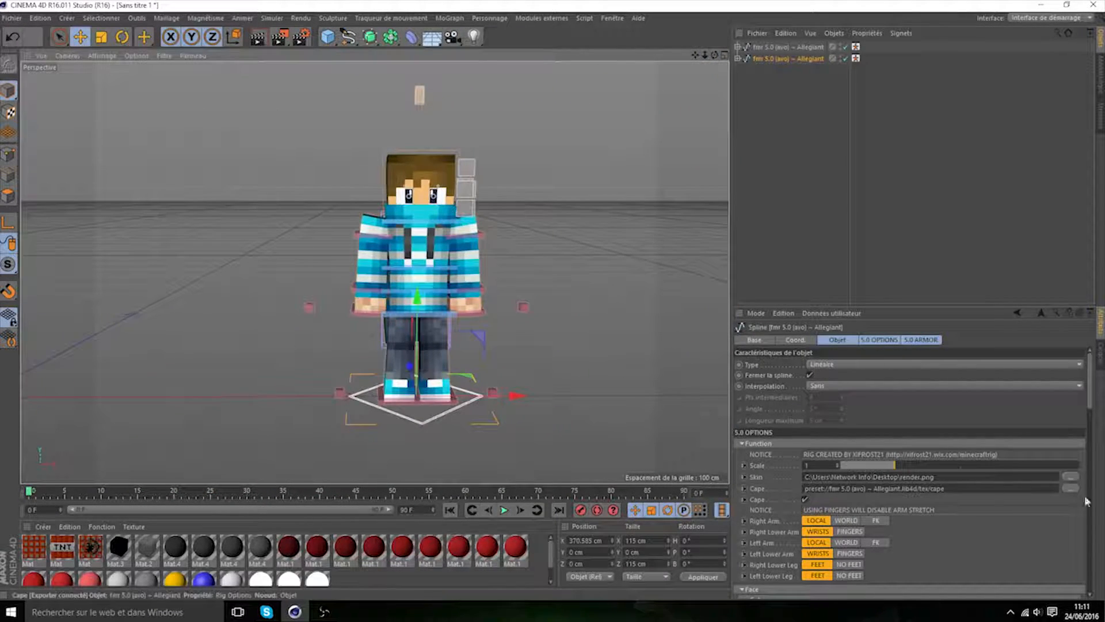
click(1070, 477)
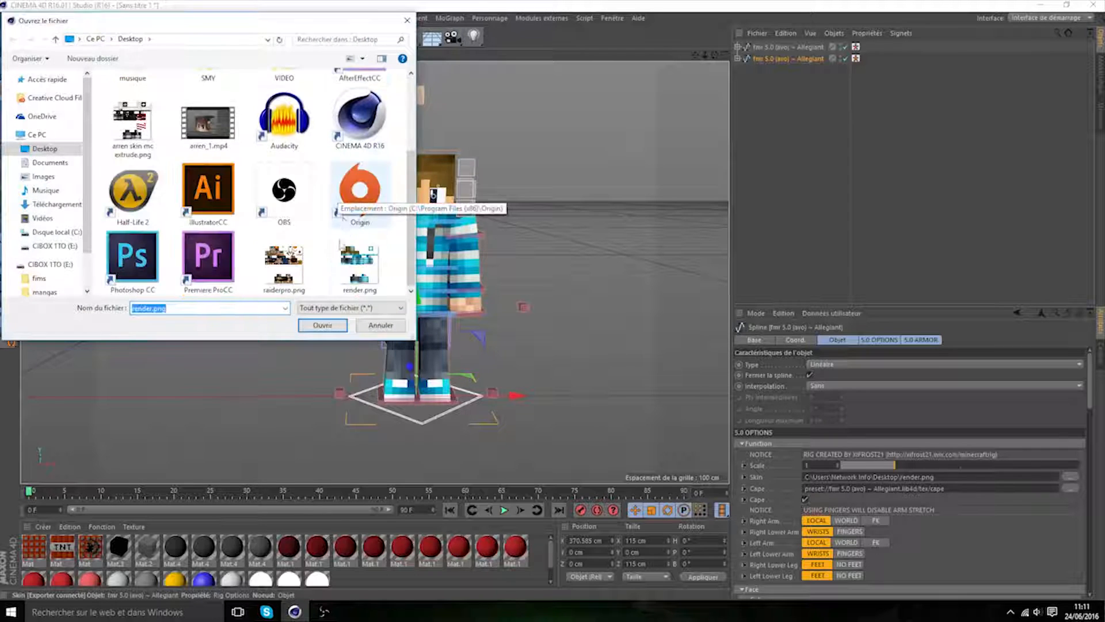
double_click(302, 279)
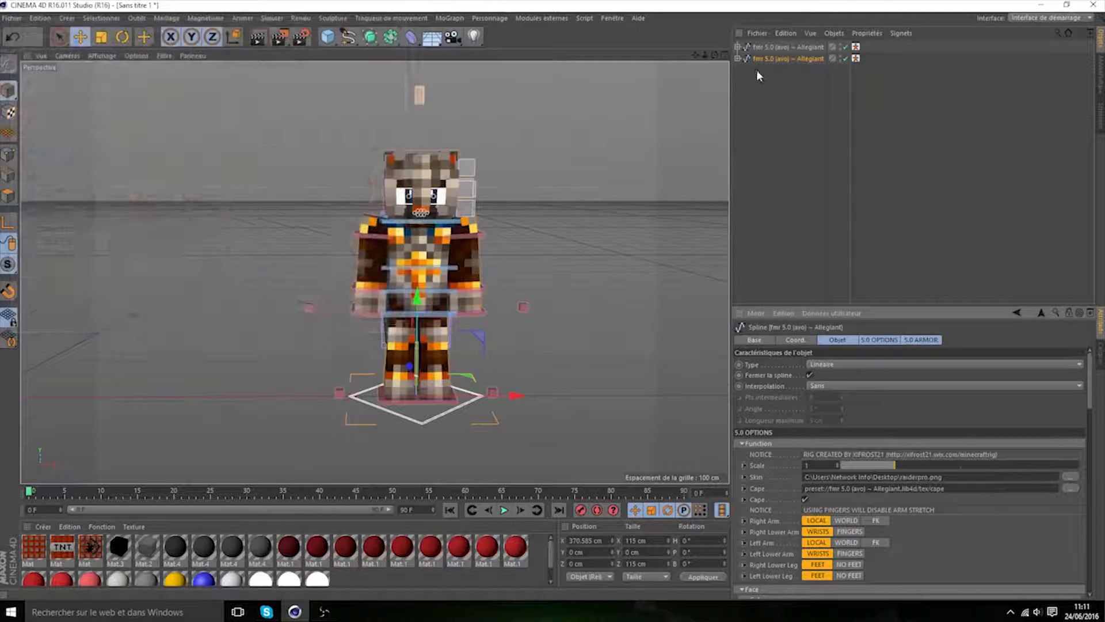
- Turn off the second rig's right eye, left eye, mouth and pupils in its face options
scroll(979, 533, down, 5)
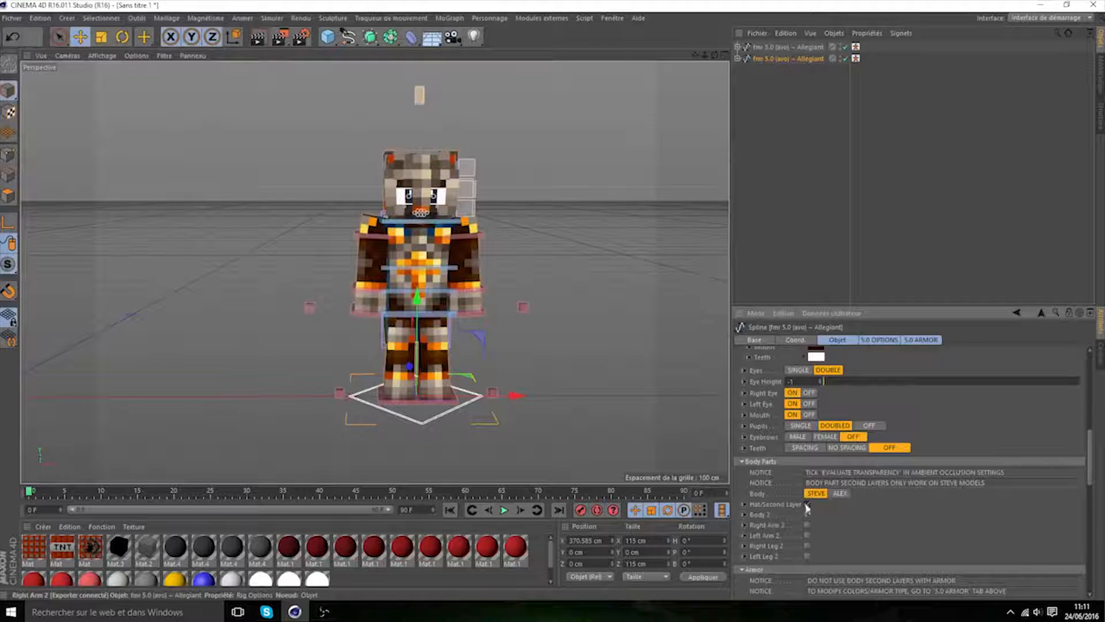
click(809, 393)
click(809, 403)
click(867, 426)
- Load render.png from the Desktop as the second rig's skin in place of raiderpro.png
drag(715, 56, 519, 282)
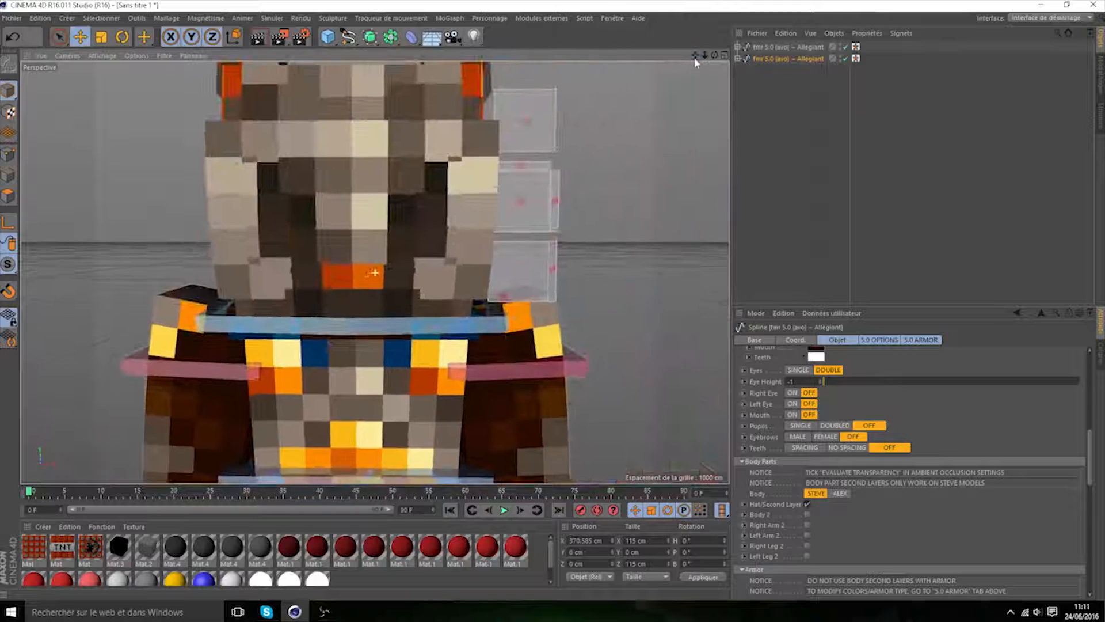
drag(706, 56, 680, 58)
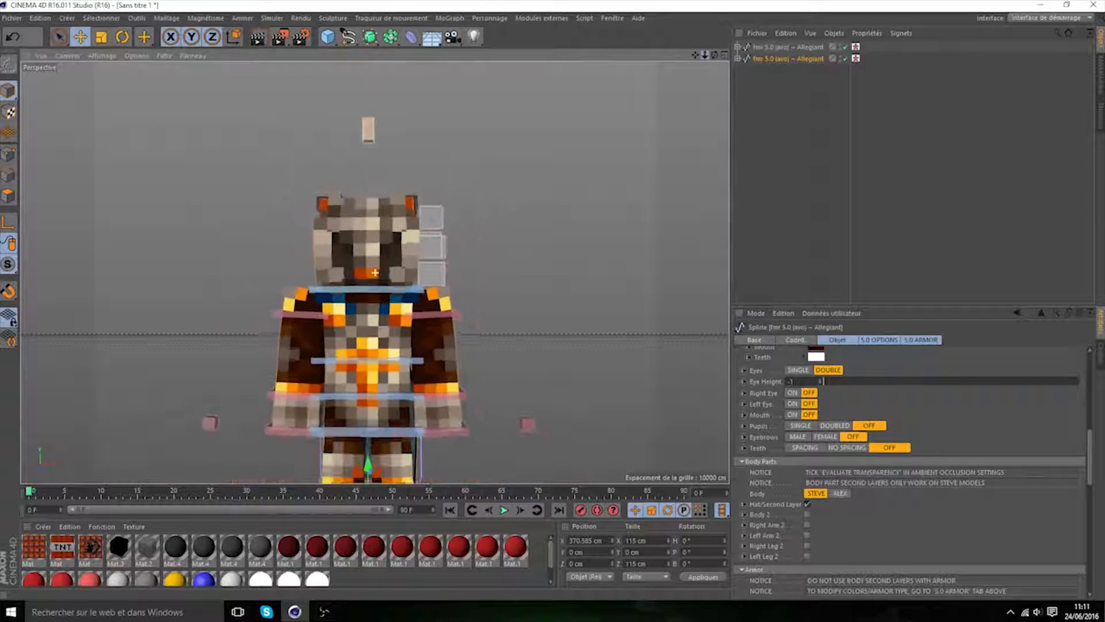
scroll(374, 272, up, 5)
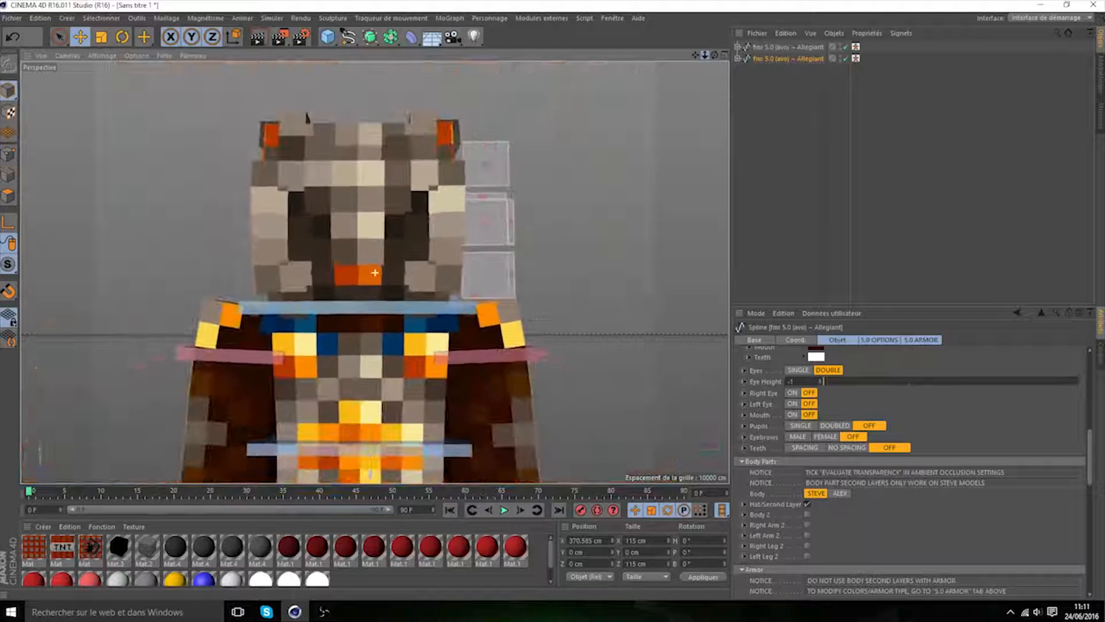
drag(714, 56, 740, 7)
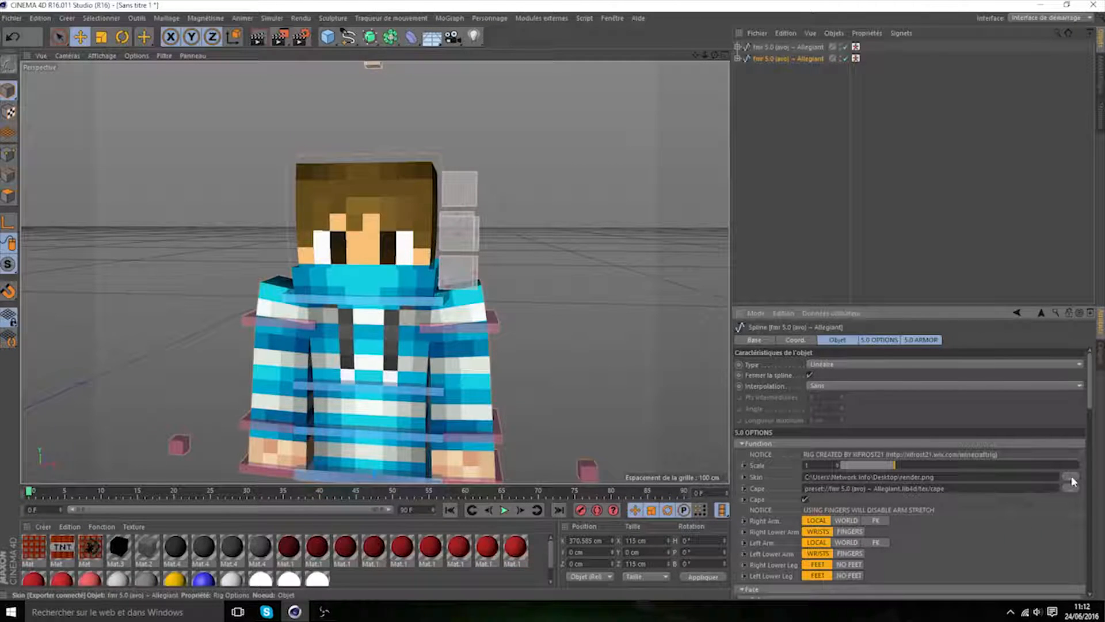
click(1072, 475)
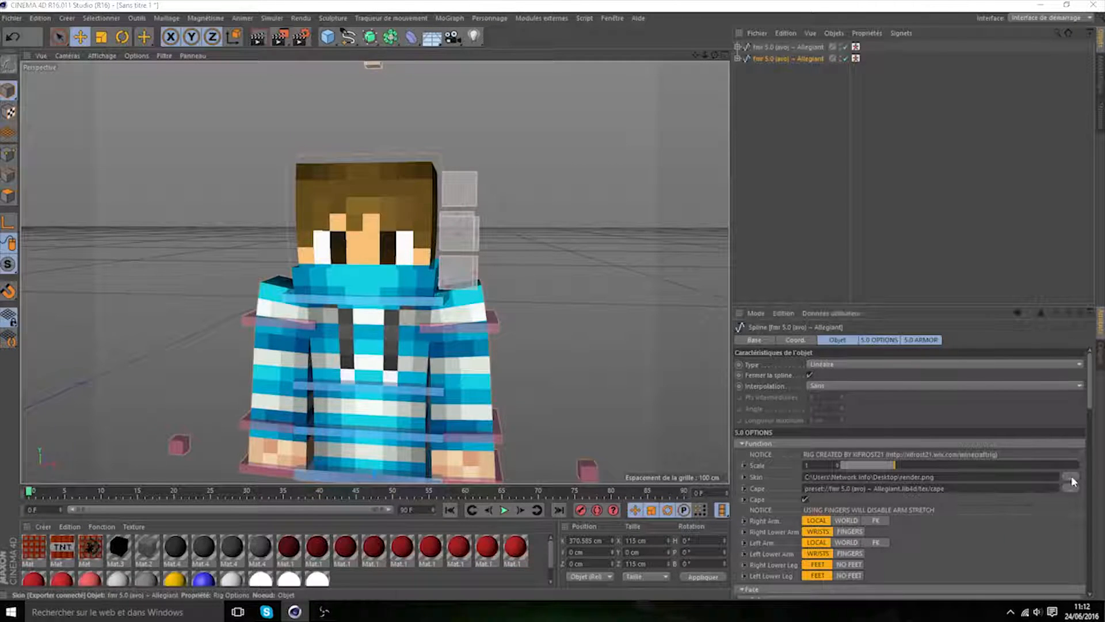
scroll(328, 188, down, 3)
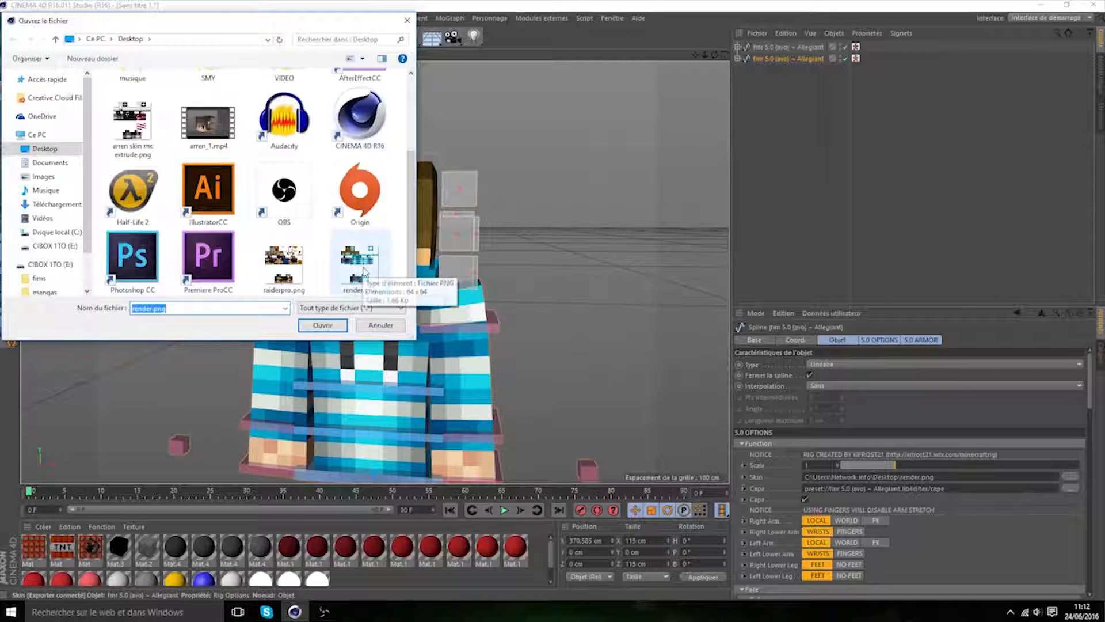
double_click(358, 262)
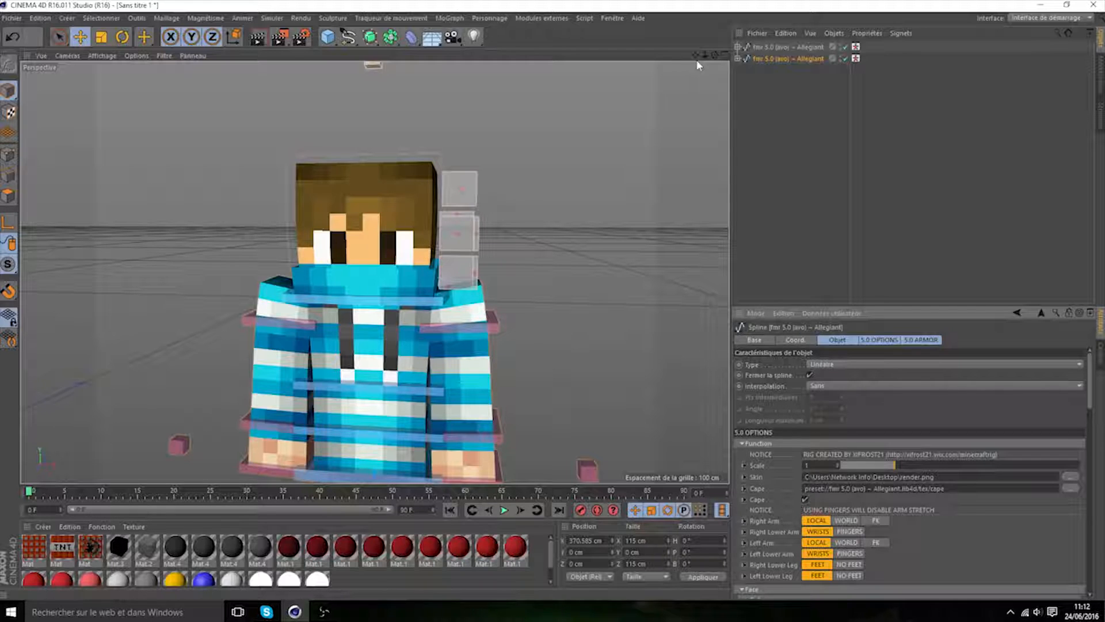
- Try moving the cape sideways from behind the blue-striped character and undo the move
drag(695, 58, 711, 56)
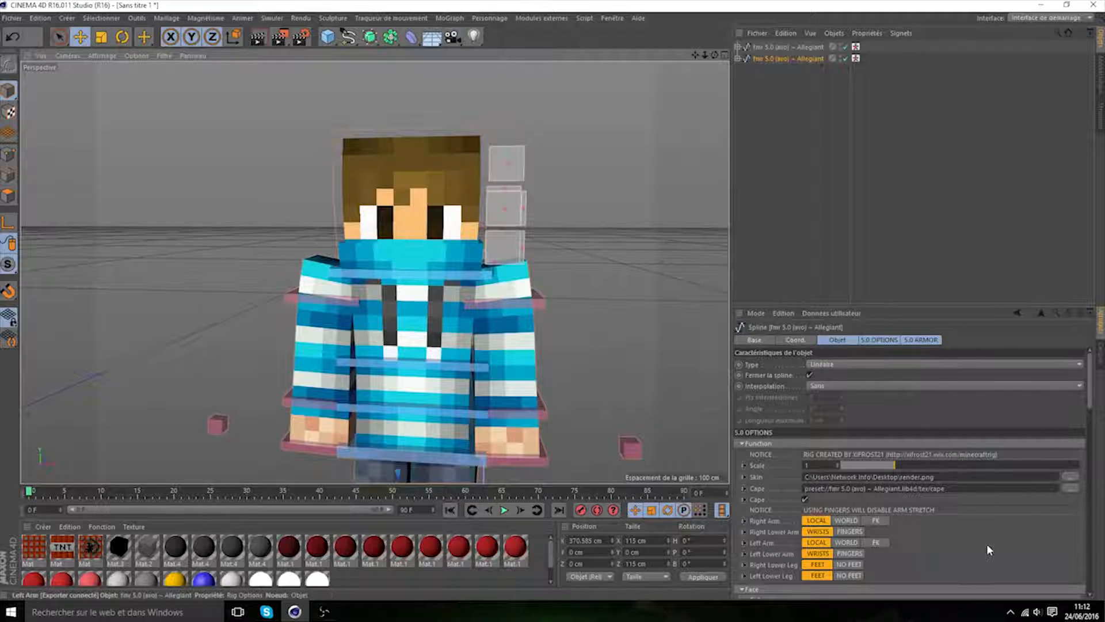
scroll(986, 543, down, 5)
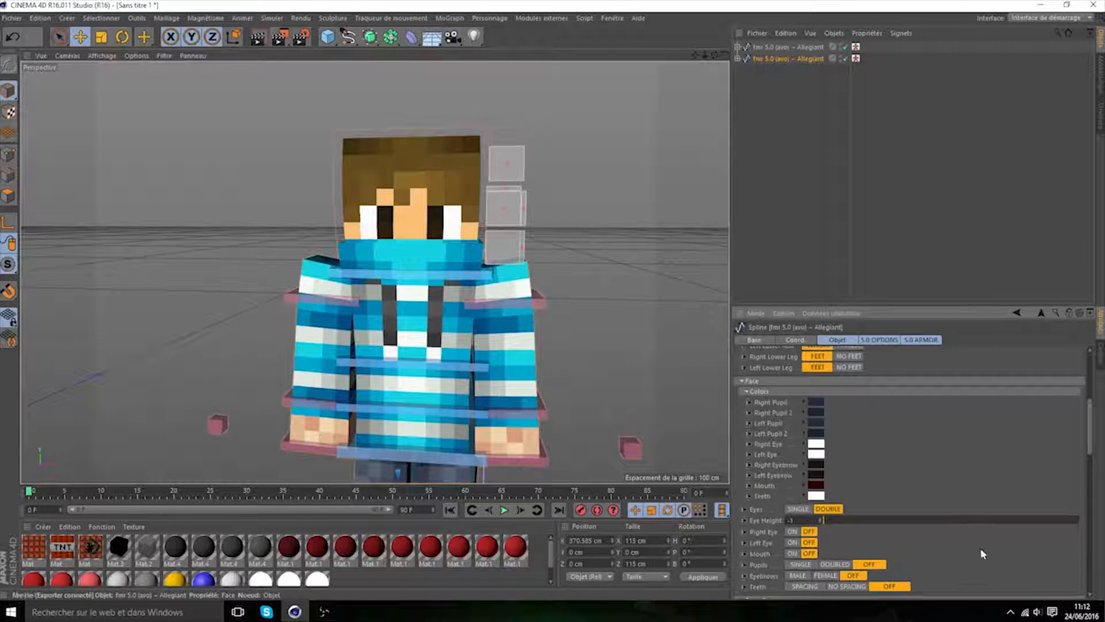
drag(714, 56, 695, 75)
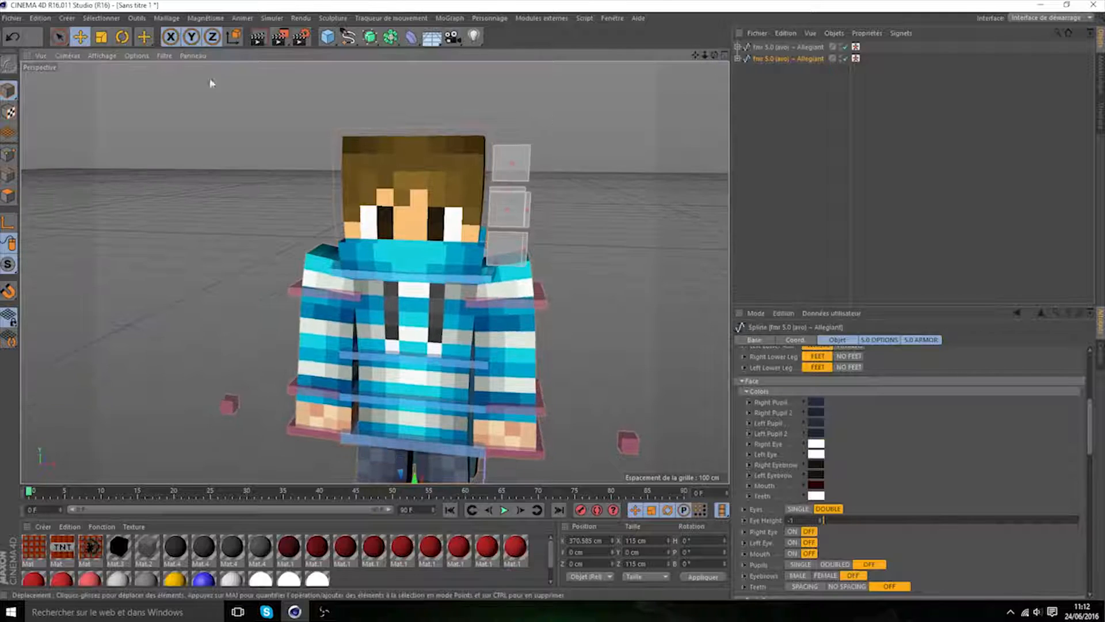
click(432, 254)
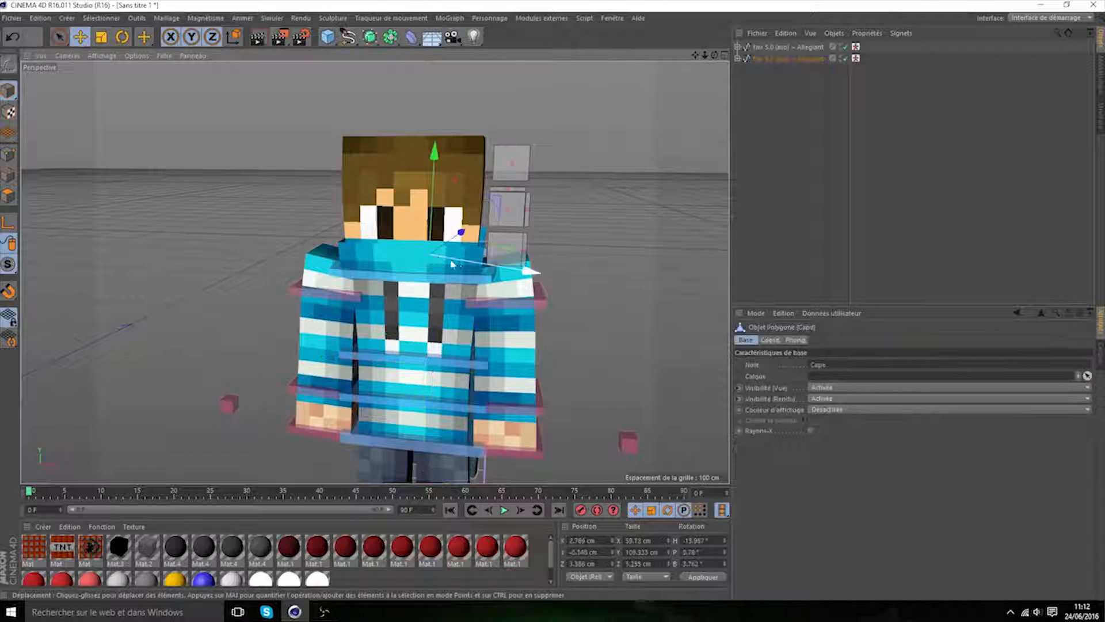
drag(451, 262, 576, 272)
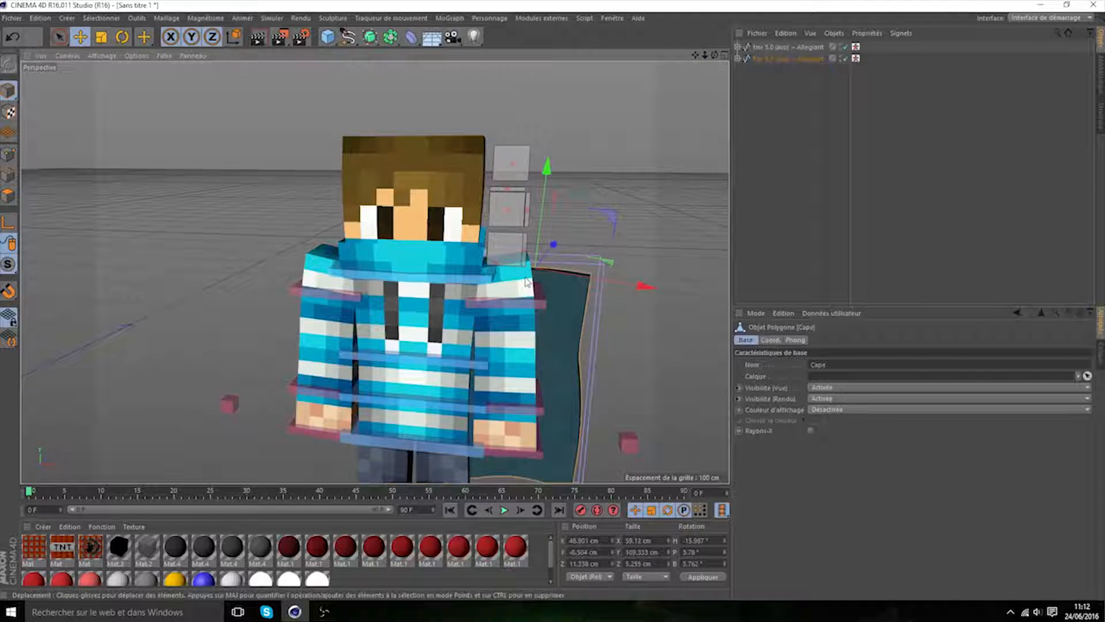
key(ctrl+z)
- Toggle the second rig's Hat/Second Layer on and off repeatedly to compare the head, leaving it disabled
click(748, 56)
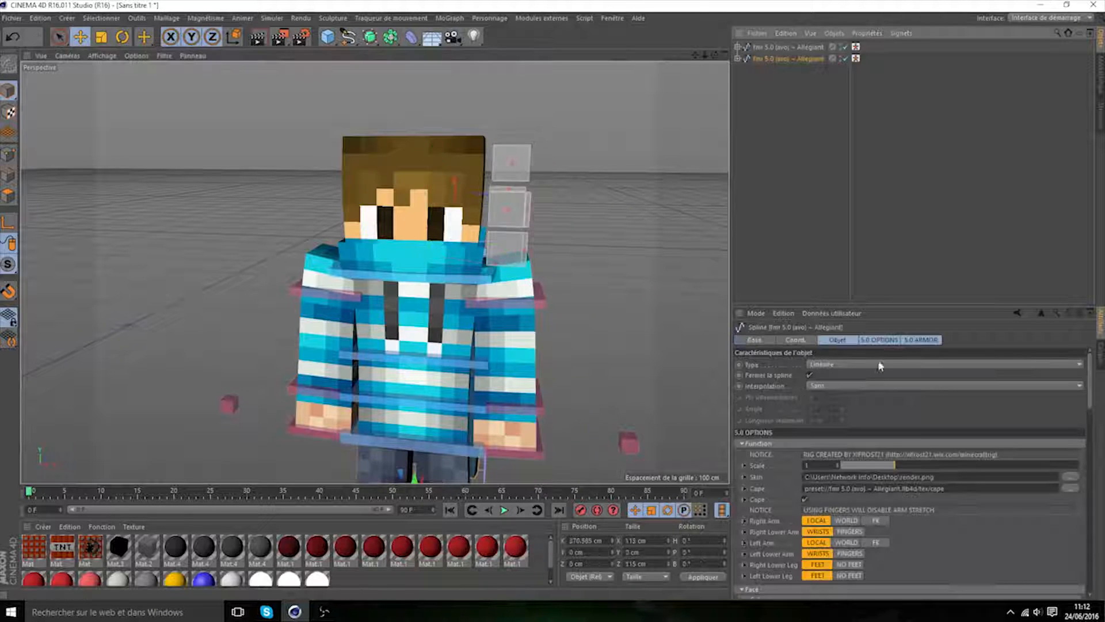
scroll(1017, 544, down, 10)
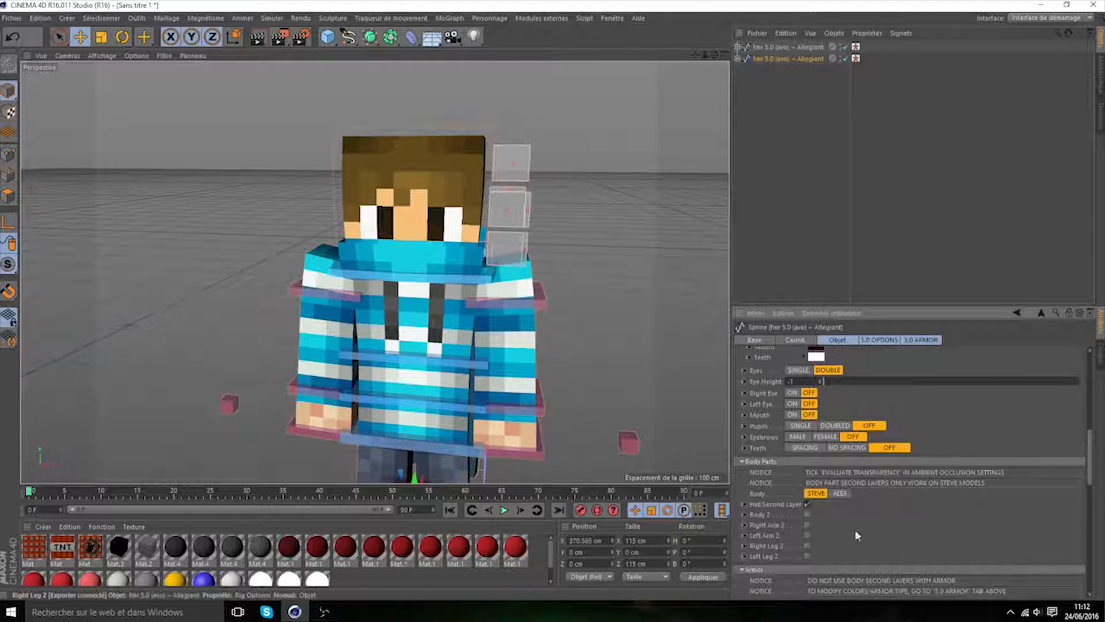
click(807, 506)
click(806, 506)
click(806, 505)
click(807, 505)
click(806, 506)
click(807, 505)
click(807, 505)
click(806, 506)
click(807, 505)
click(806, 505)
click(806, 505)
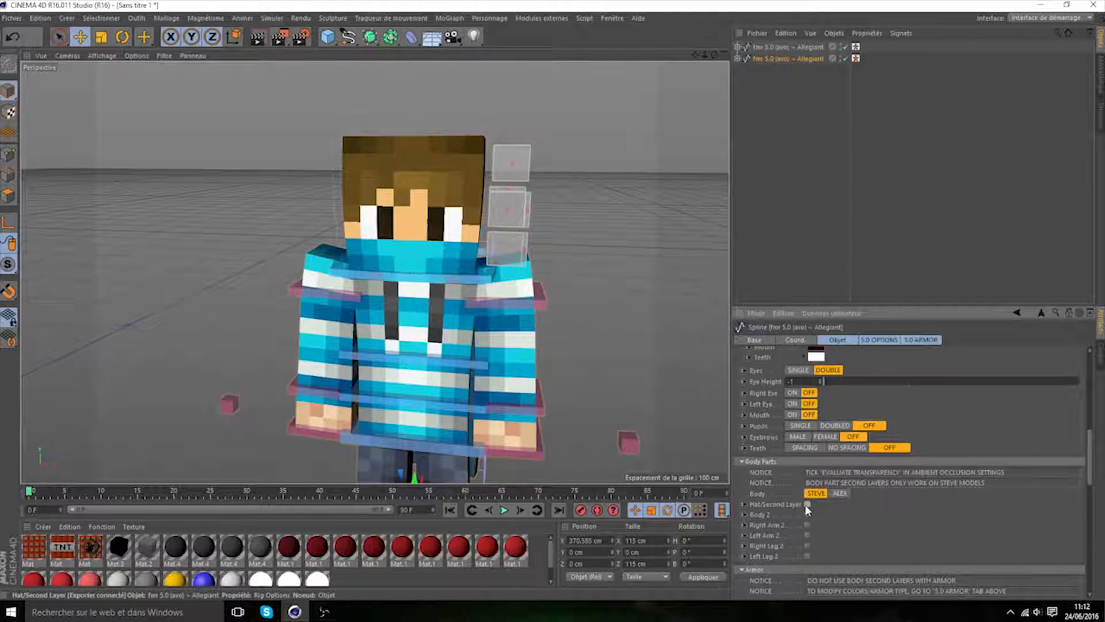
click(807, 505)
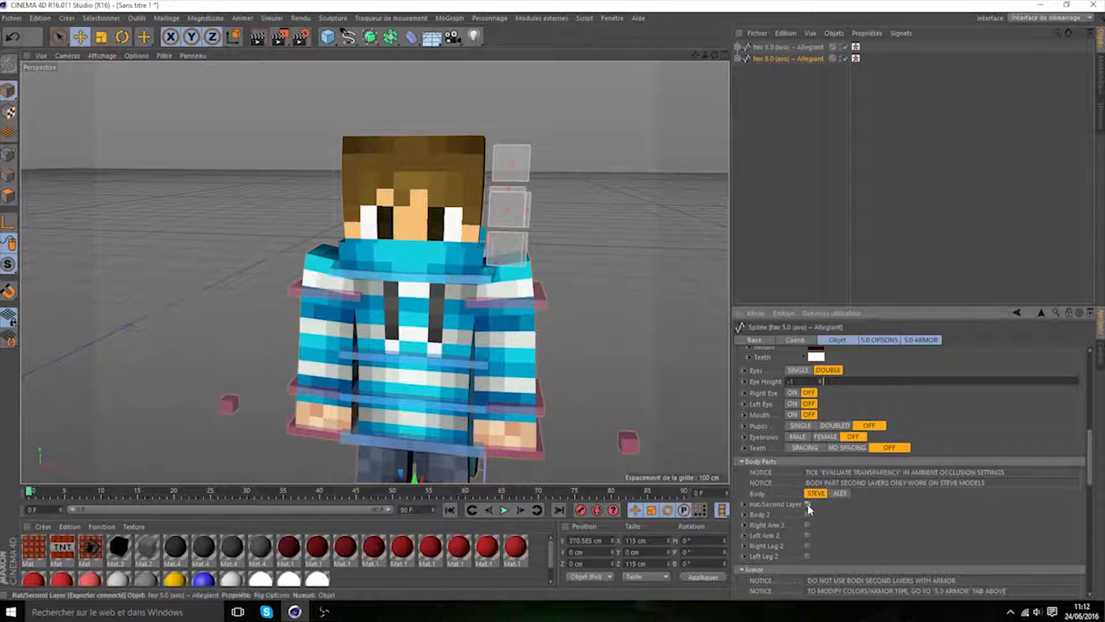
click(807, 505)
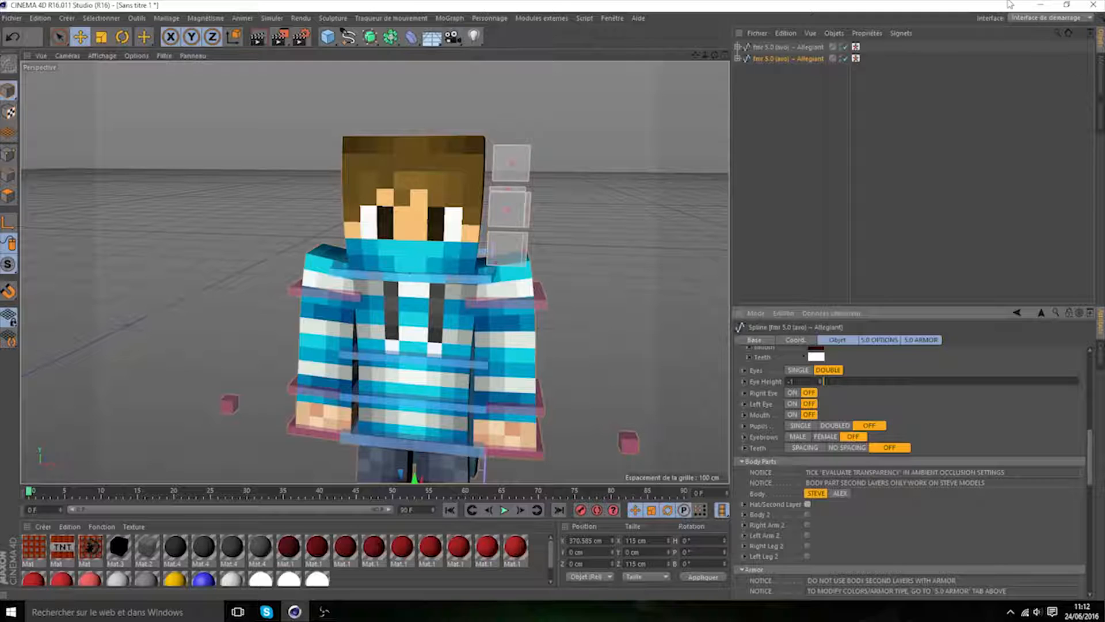
- Launch Photoshop CC from the desktop and return to Cinema 4D
click(1040, 4)
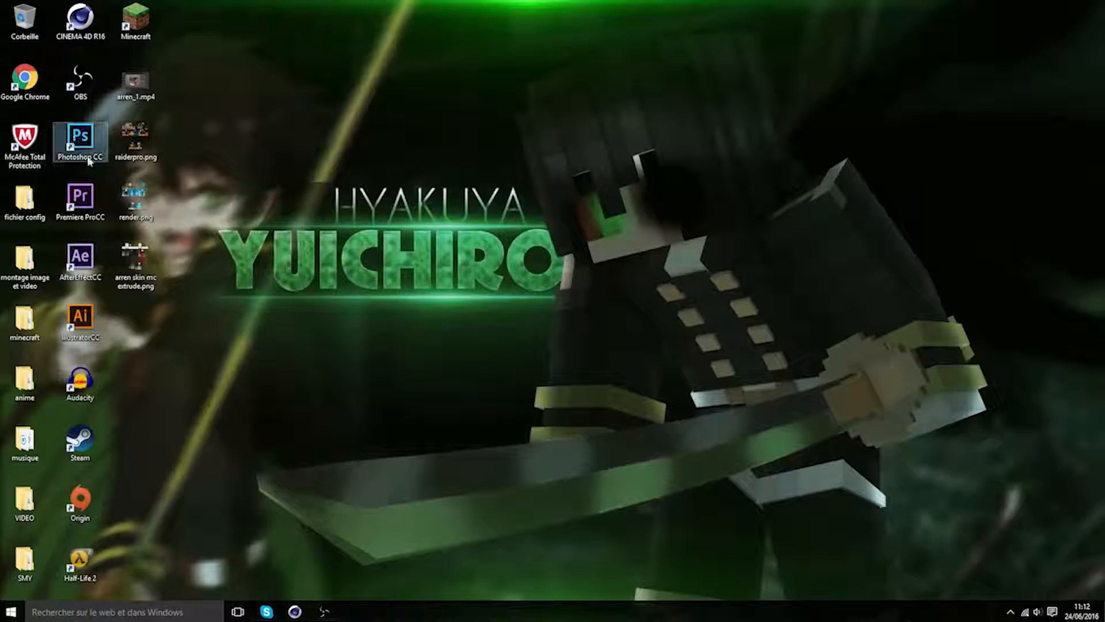
double_click(74, 140)
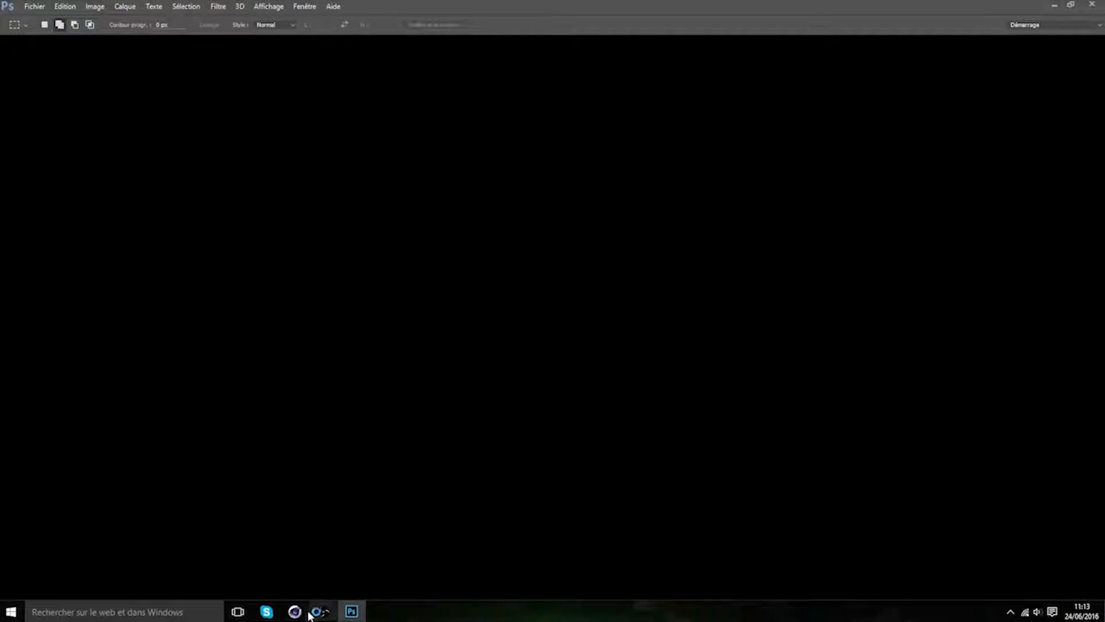
click(315, 612)
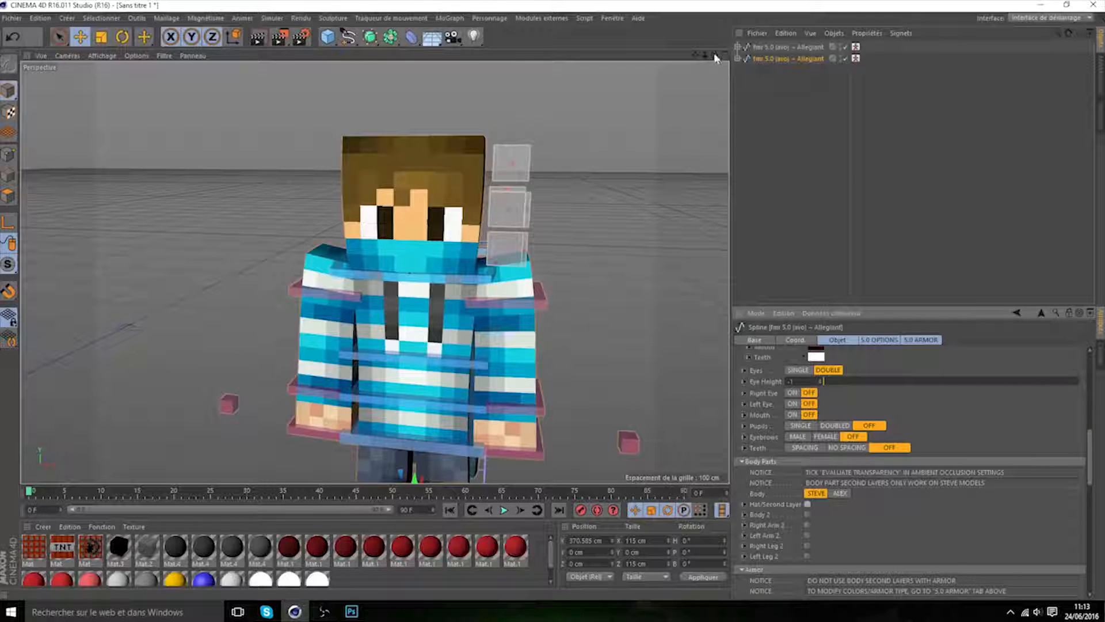
- Switch to Photoshop and open Alpa24.png from the skin folder inside the Desktop's minecraft folder
drag(715, 56, 374, 271)
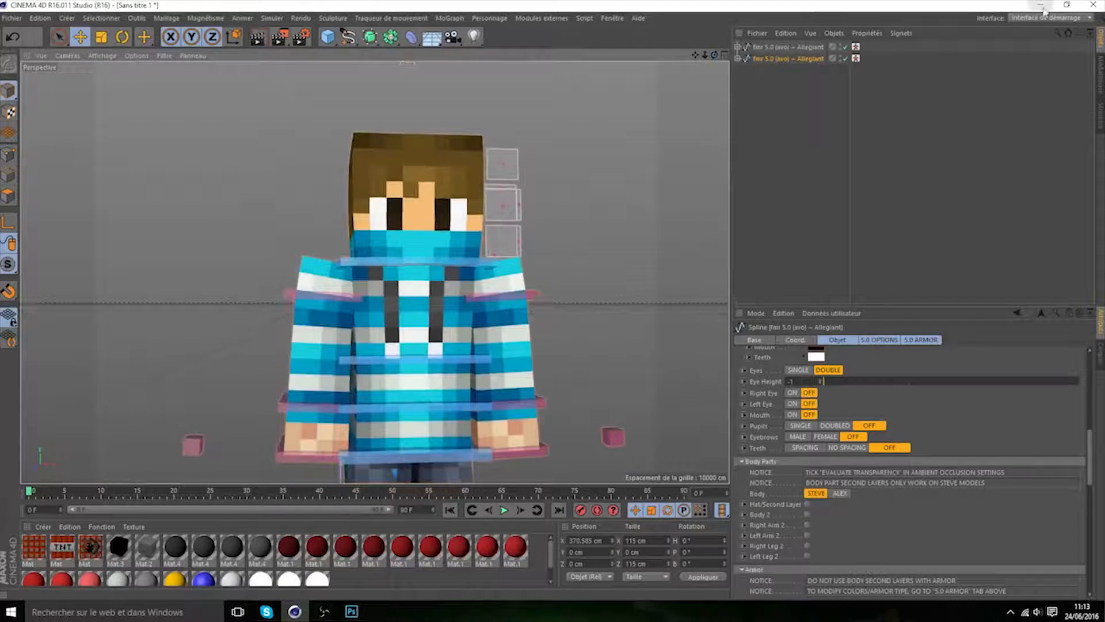
click(1041, 5)
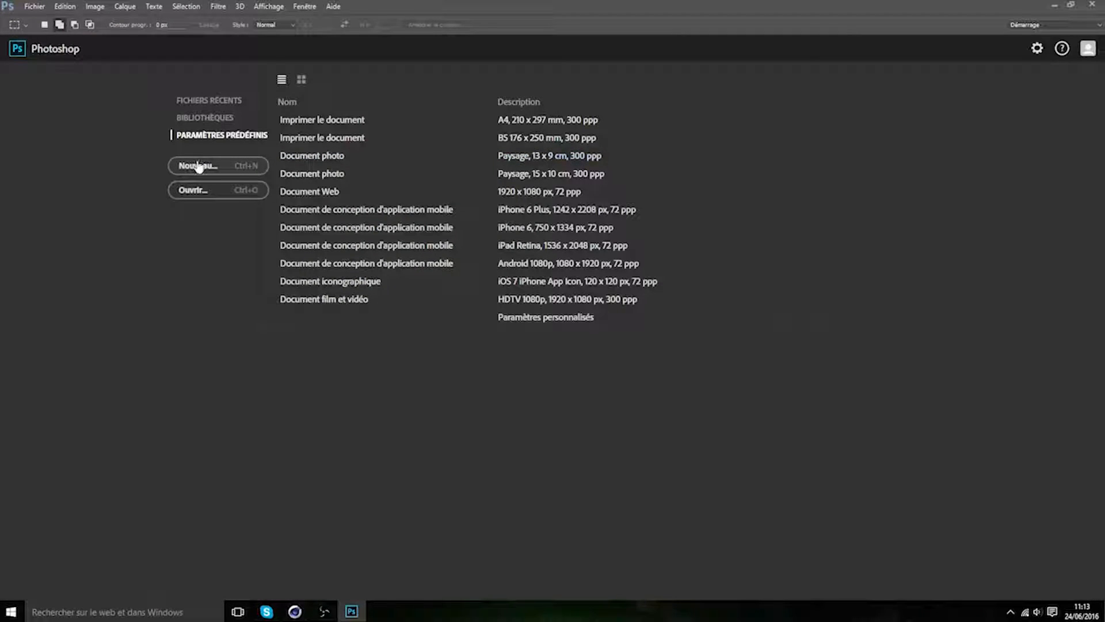
click(197, 189)
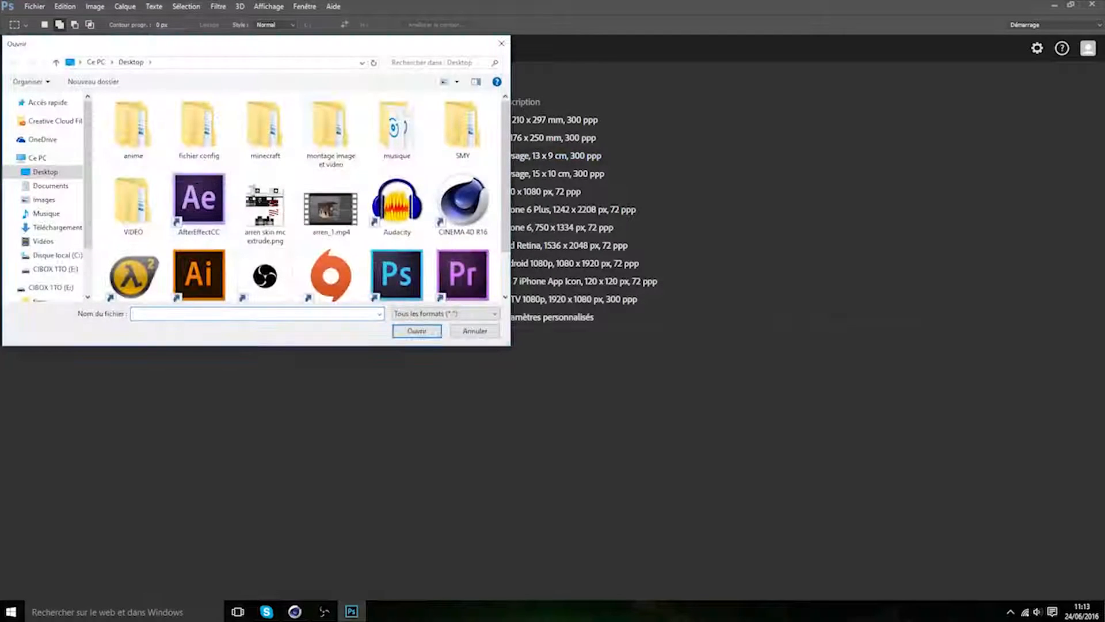
double_click(323, 131)
click(12, 61)
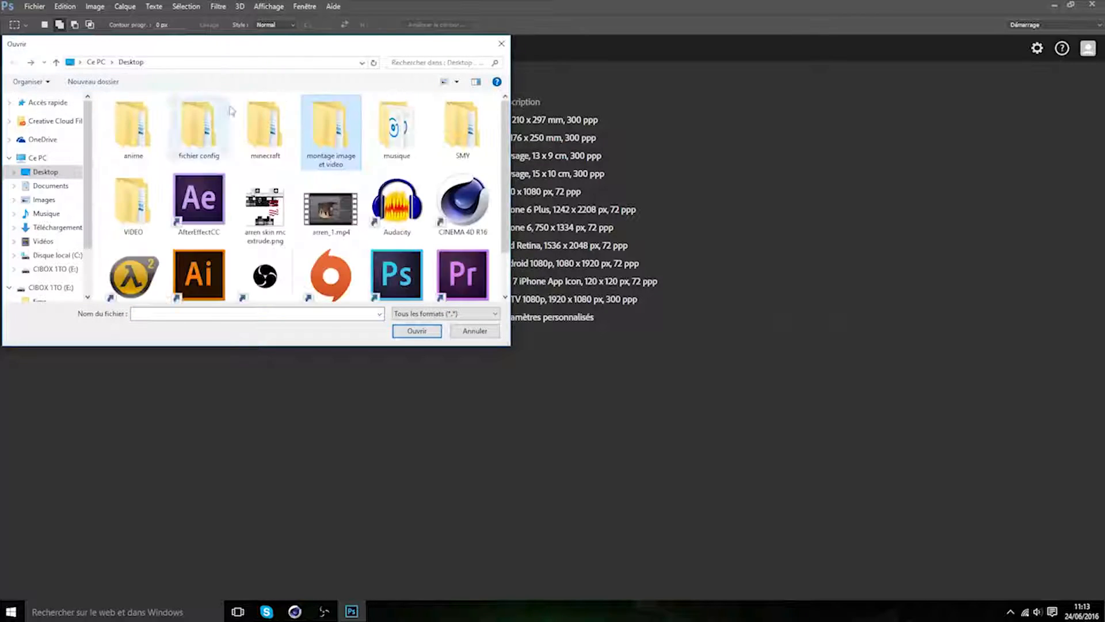
double_click(133, 204)
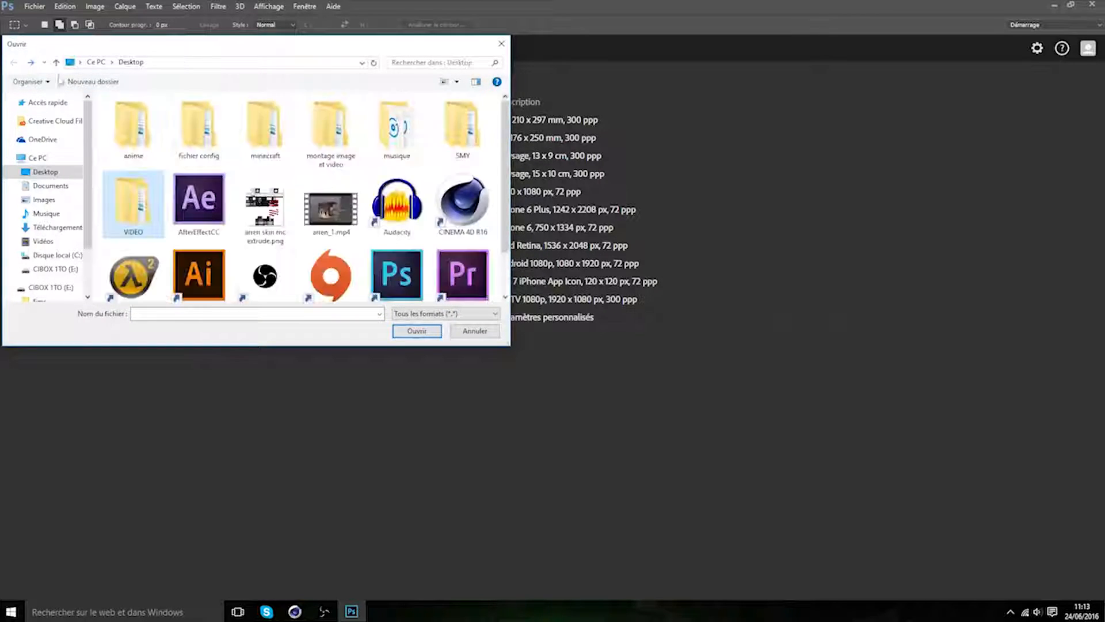
double_click(264, 124)
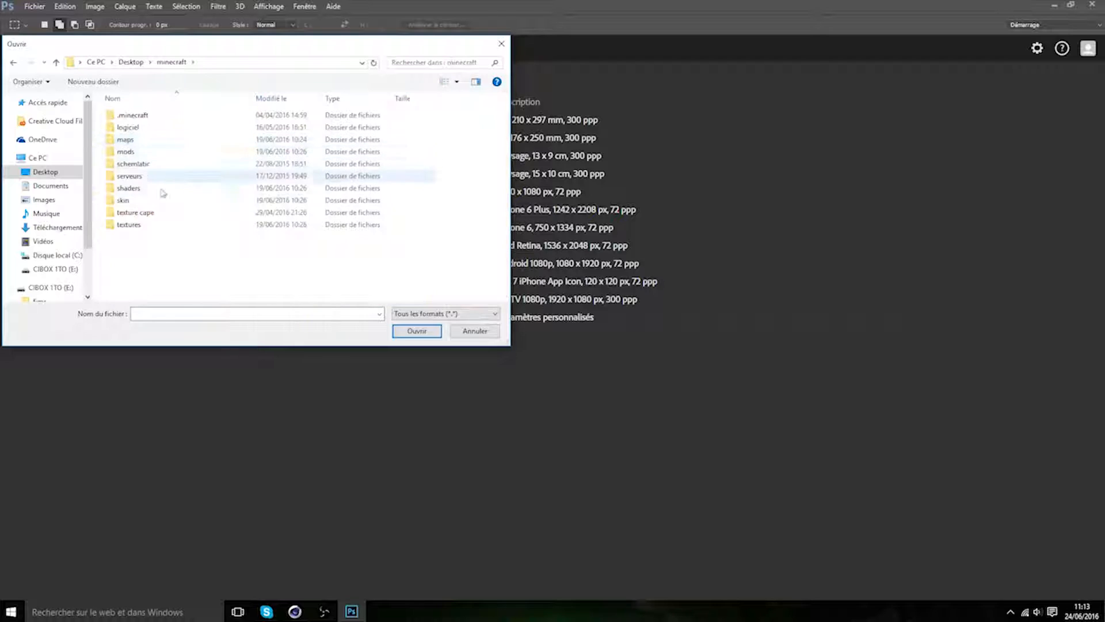
double_click(138, 200)
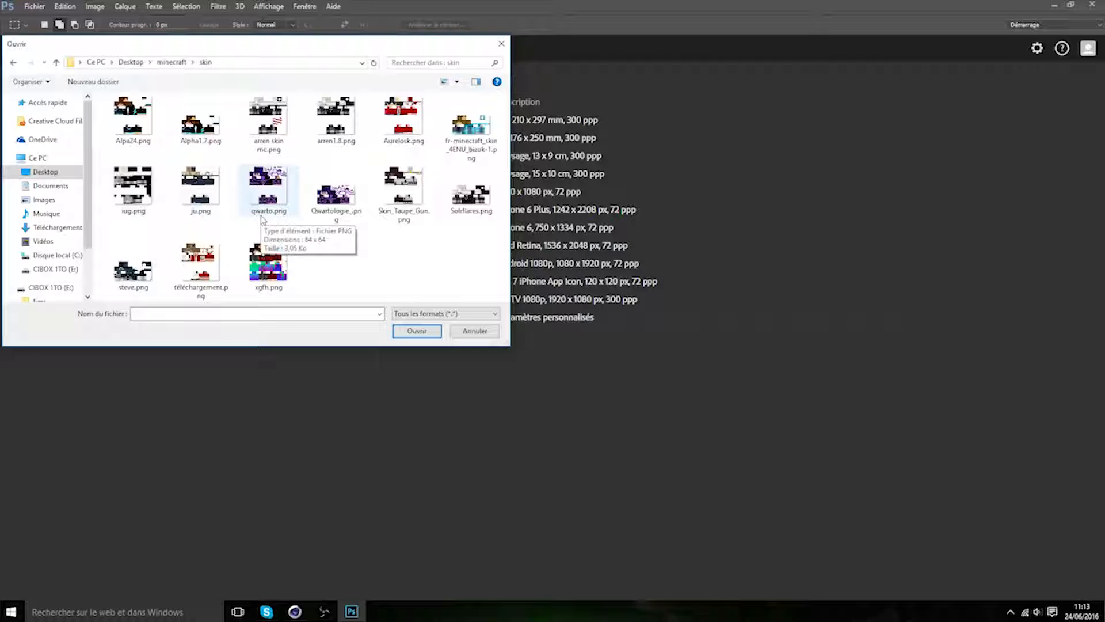
click(139, 133)
double_click(139, 131)
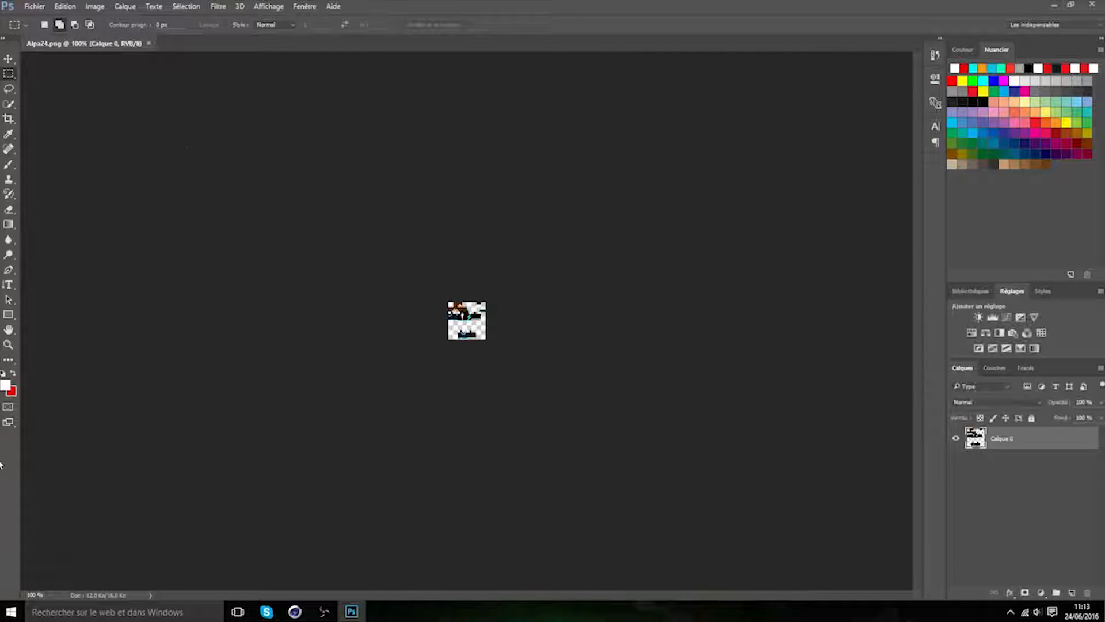
- Magnify the skin texture to 1200% and activate the rectangular selection tool
click(8, 345)
drag(495, 278, 495, 278)
click(348, 200)
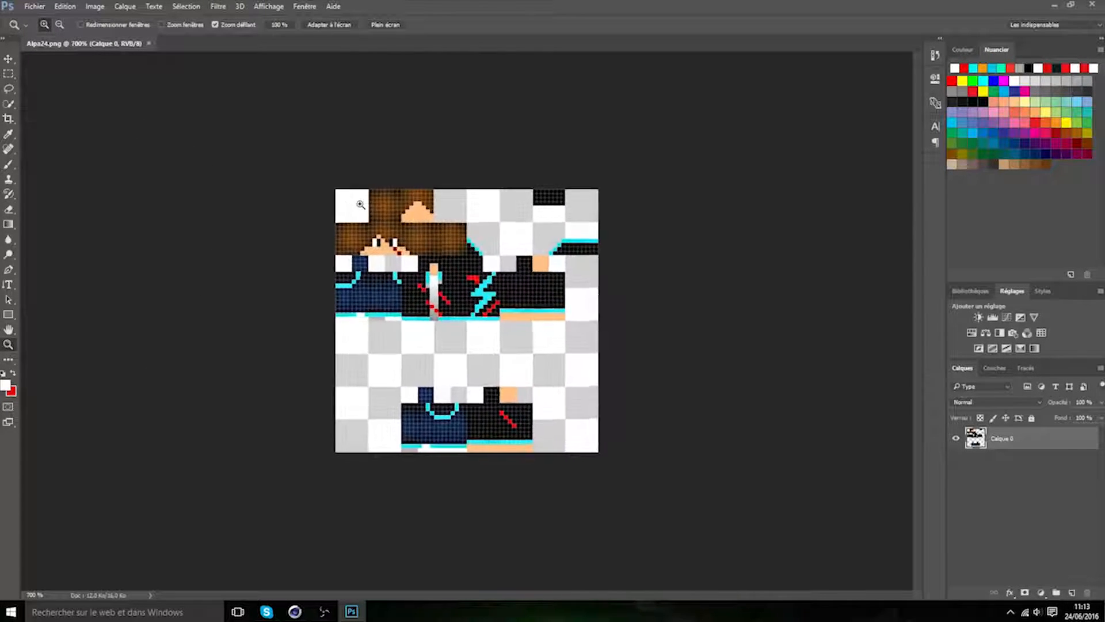
click(359, 203)
click(360, 203)
click(8, 73)
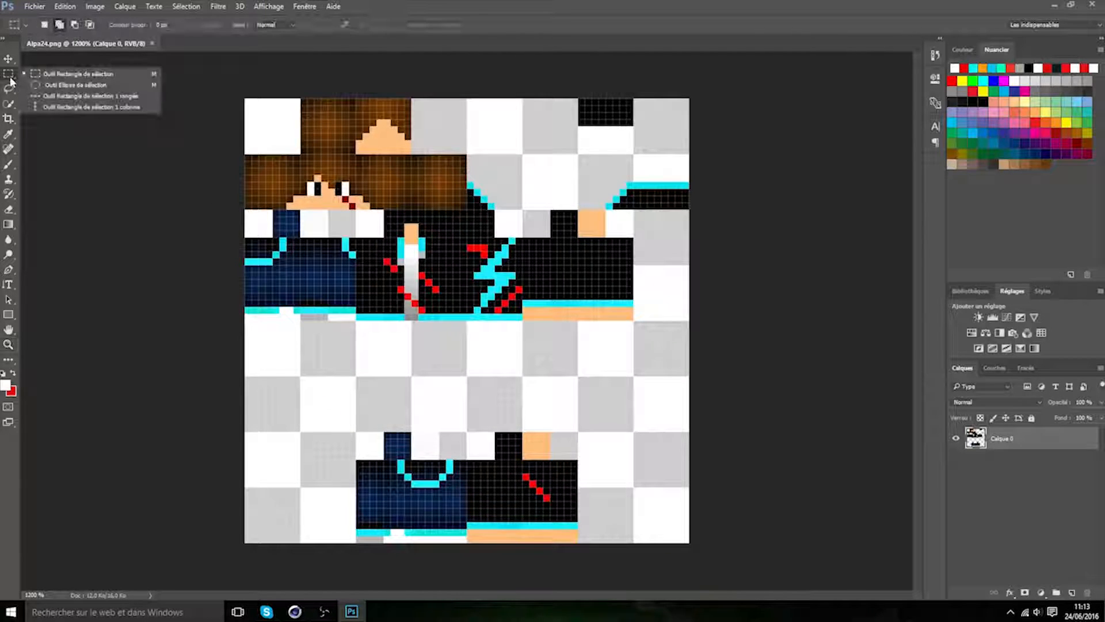
- Outline the head's second-layer area together with the base head area, and clear the selection
drag(466, 98, 713, 203)
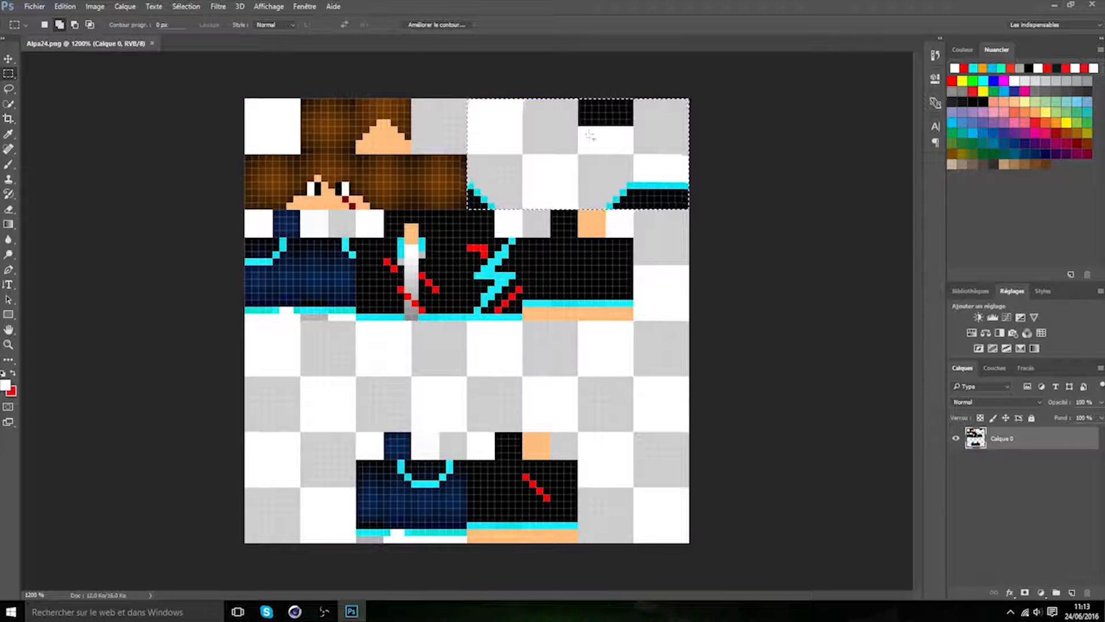
drag(237, 101, 467, 209)
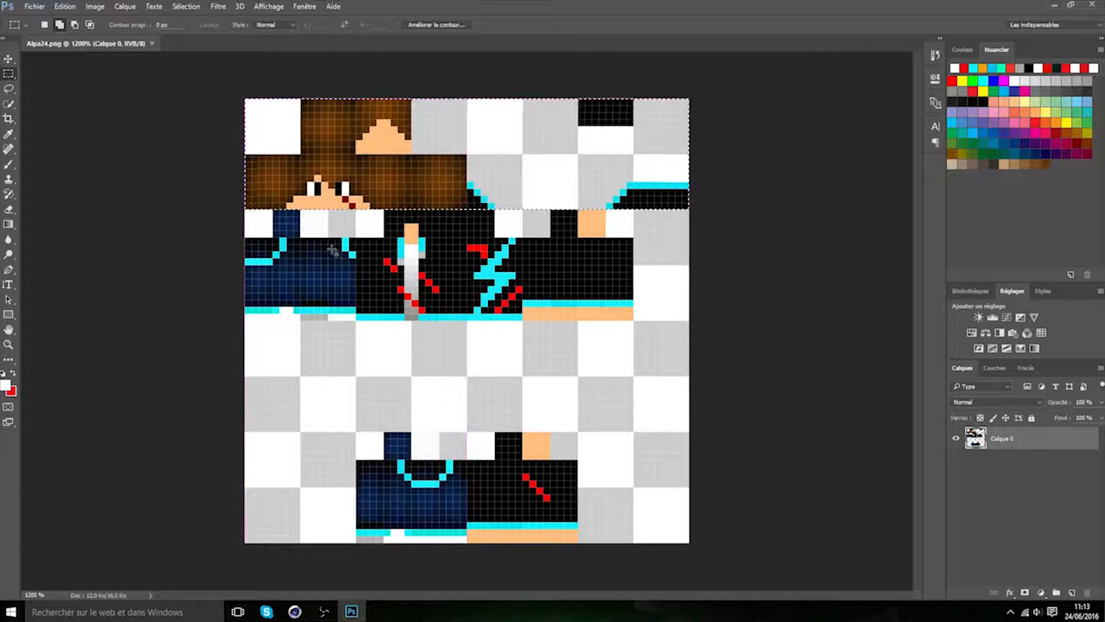
right_click(8, 90)
click(110, 67)
right_click(8, 73)
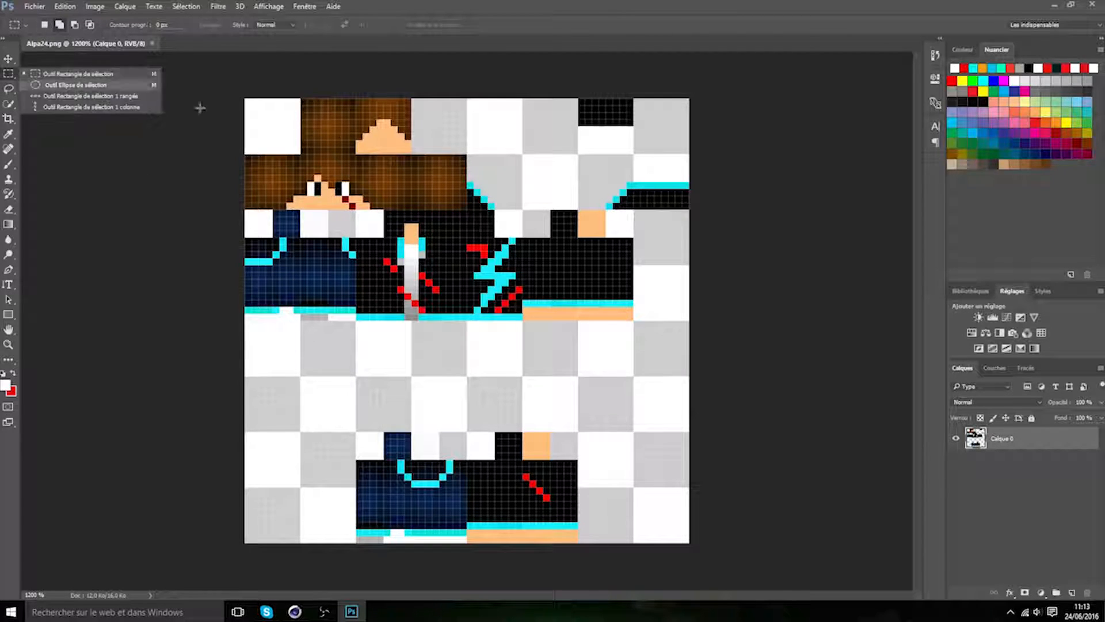
click(465, 98)
- Copy the head's second-layer area to a new layer and move the copy over the base head area
drag(466, 98, 691, 208)
right_click(619, 176)
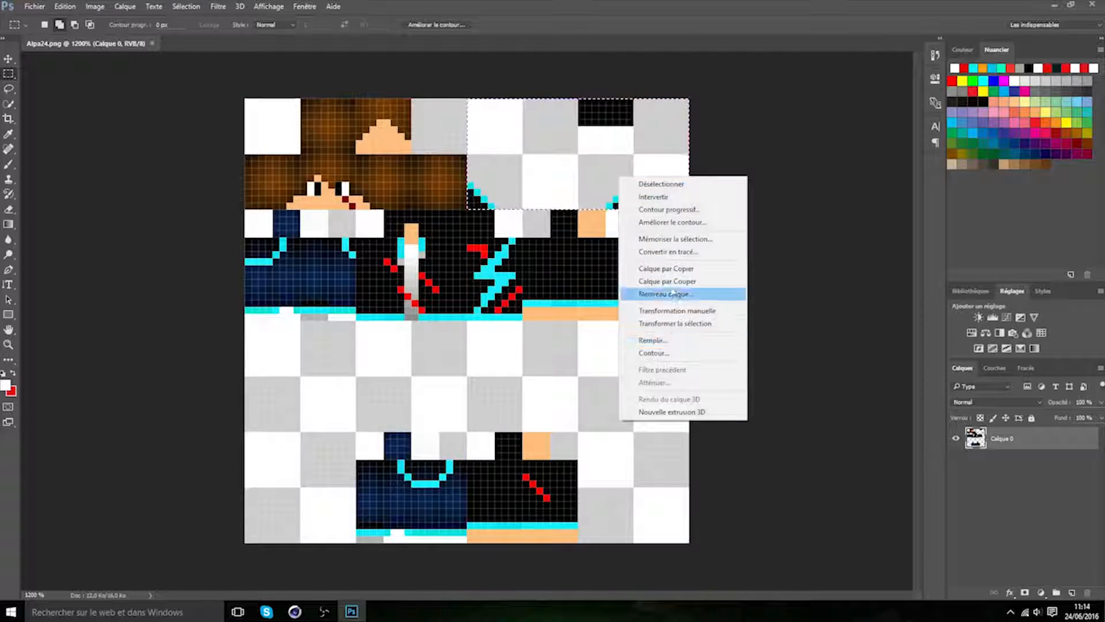
click(665, 269)
click(8, 59)
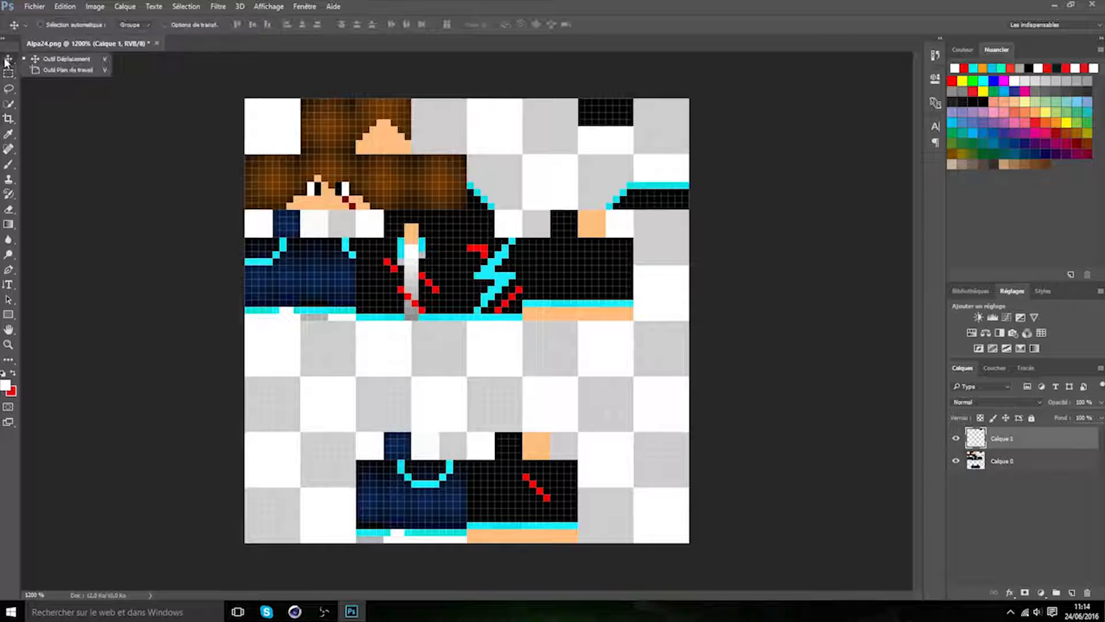
drag(548, 148, 325, 144)
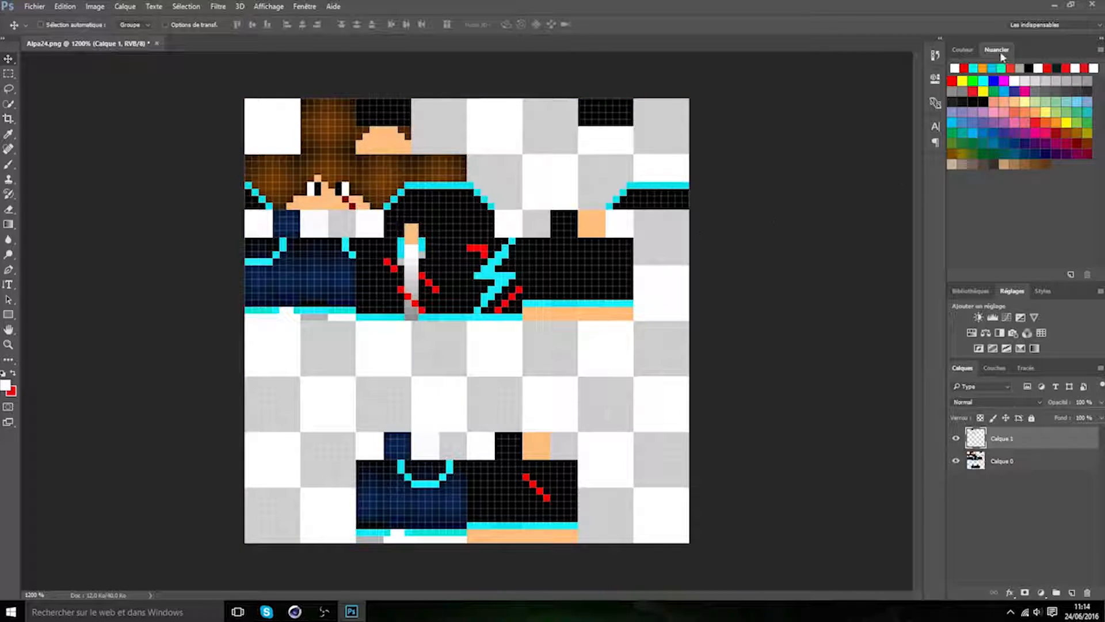
- Return to Cinema 4D and set the rig's right eye to ON, pupils to SINGLE, eyebrows to MALE and teeth to SPACING
click(1056, 4)
click(295, 612)
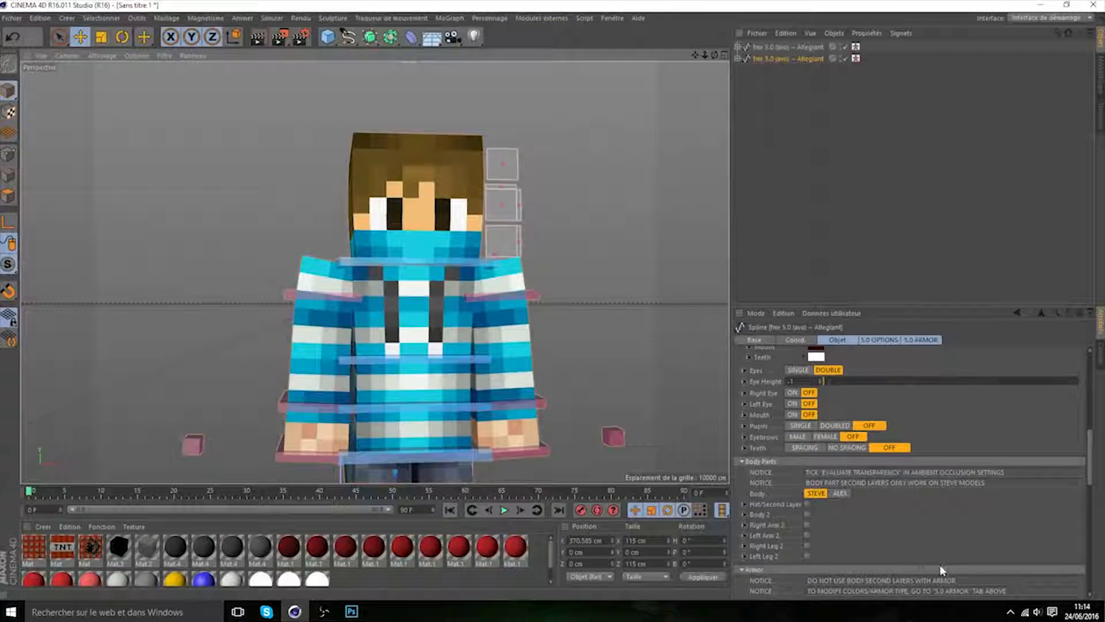
scroll(970, 469, up, 6)
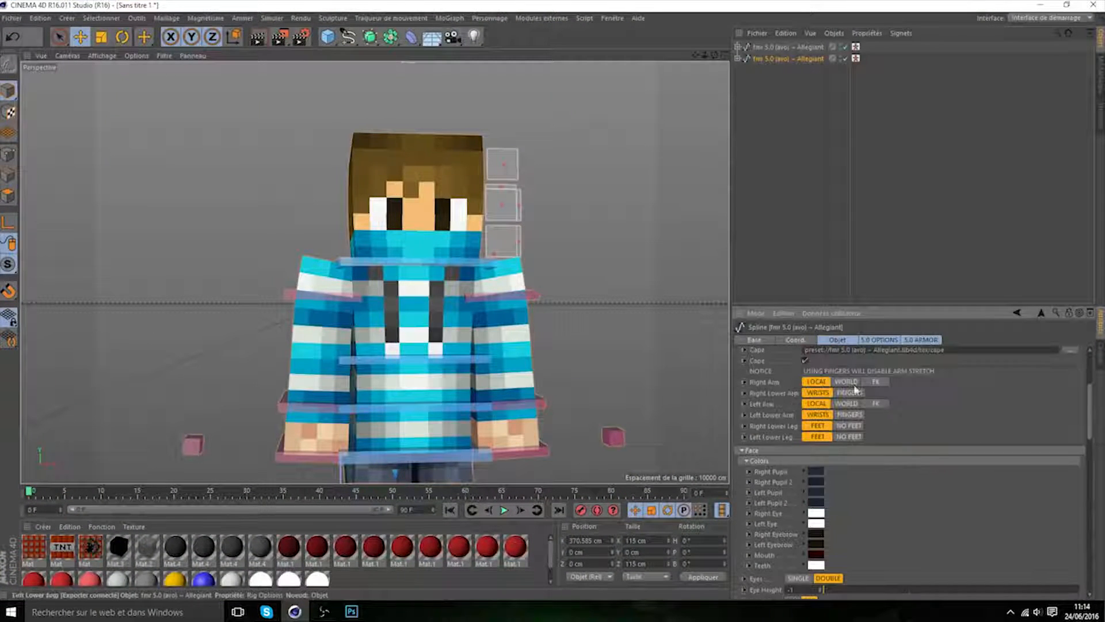
scroll(956, 460, up, 5)
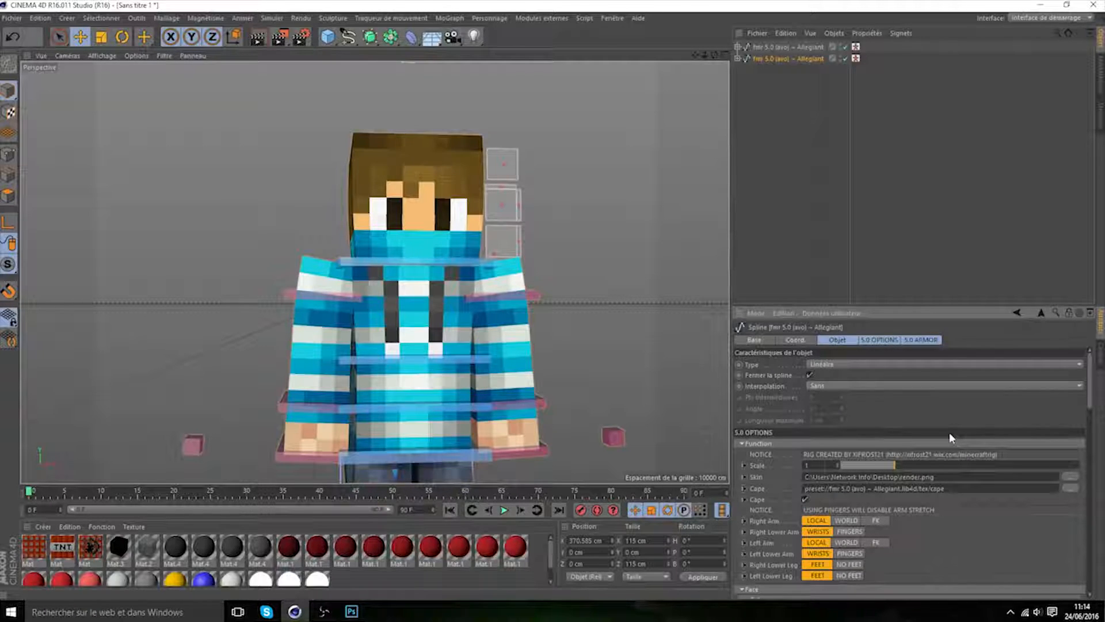
scroll(950, 437, down, 8)
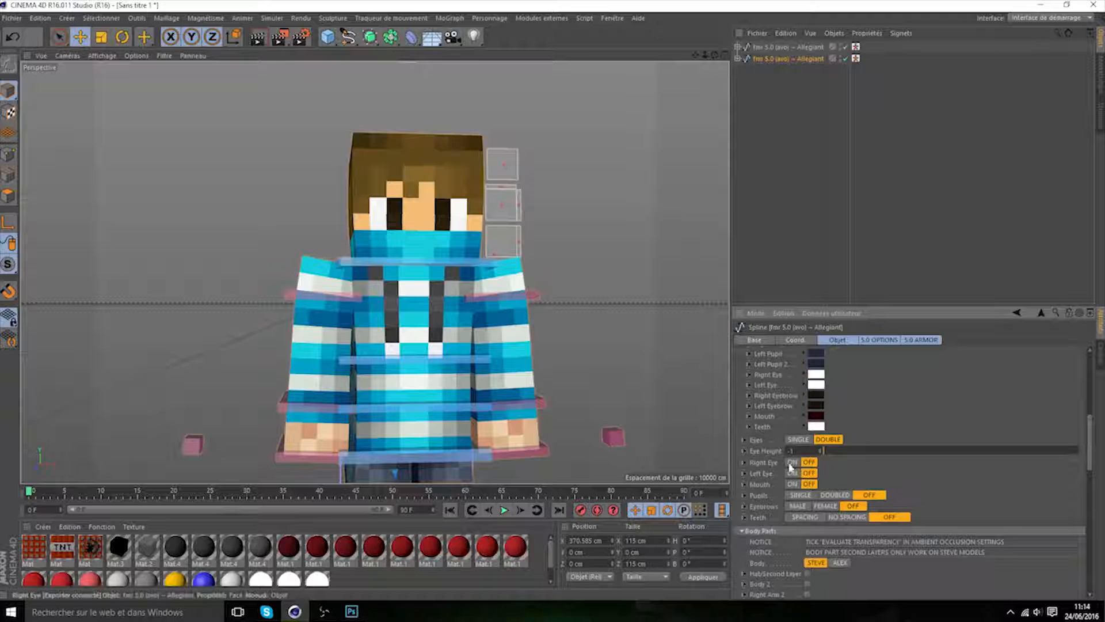
click(792, 462)
click(800, 495)
click(798, 505)
click(805, 516)
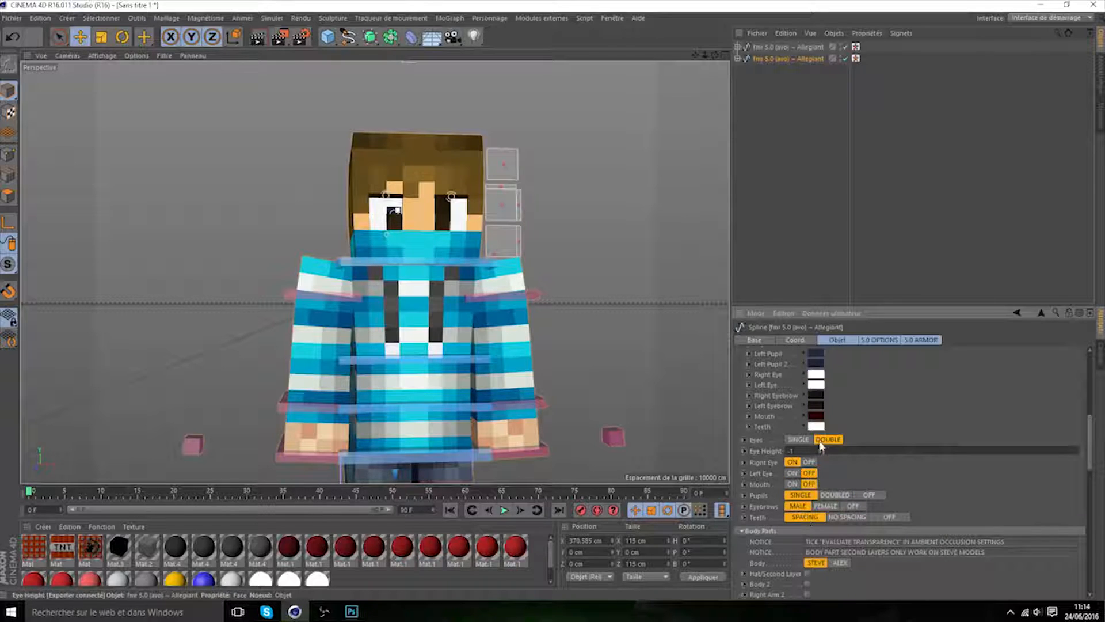
- Turn off the rig's right eye, pupils and eyebrows
click(808, 461)
click(858, 494)
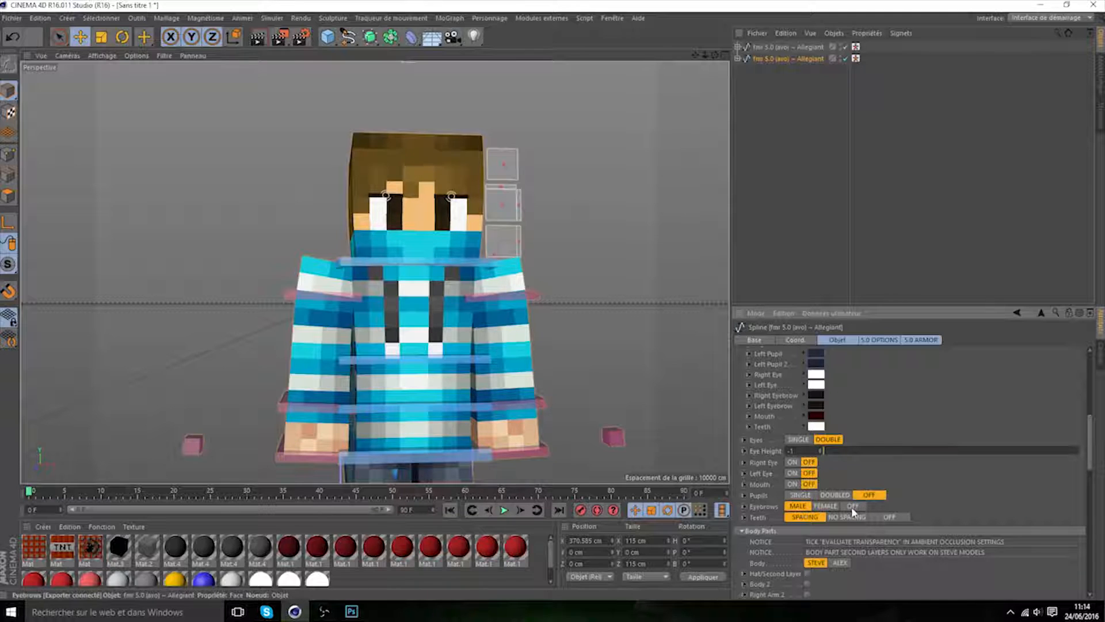
click(852, 506)
scroll(950, 504, up, 5)
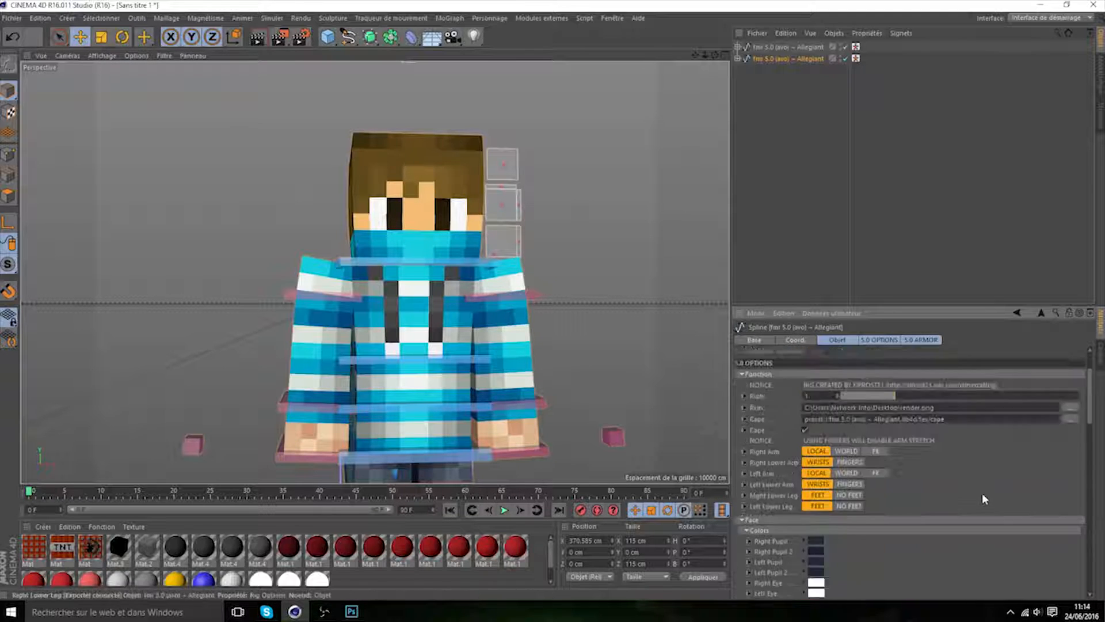
scroll(982, 493, up, 3)
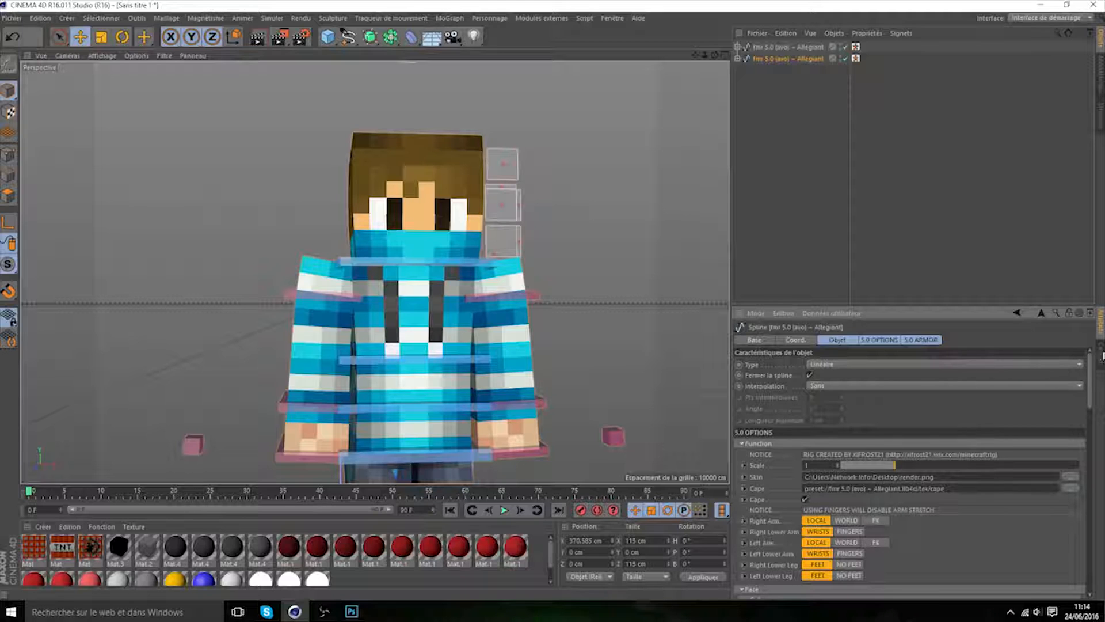
click(1098, 357)
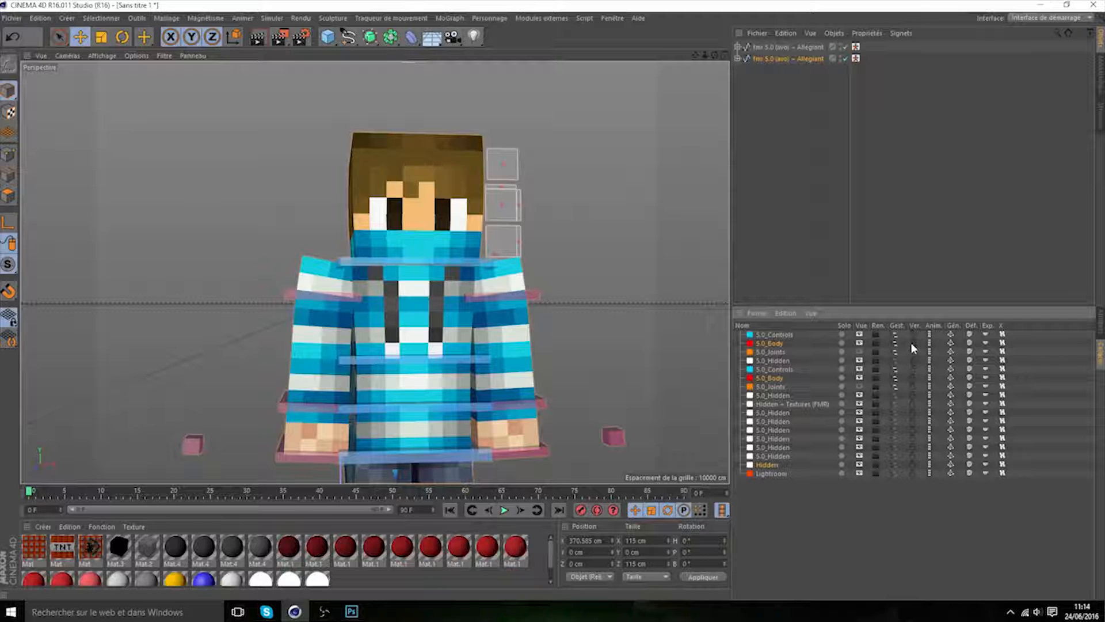
click(1100, 322)
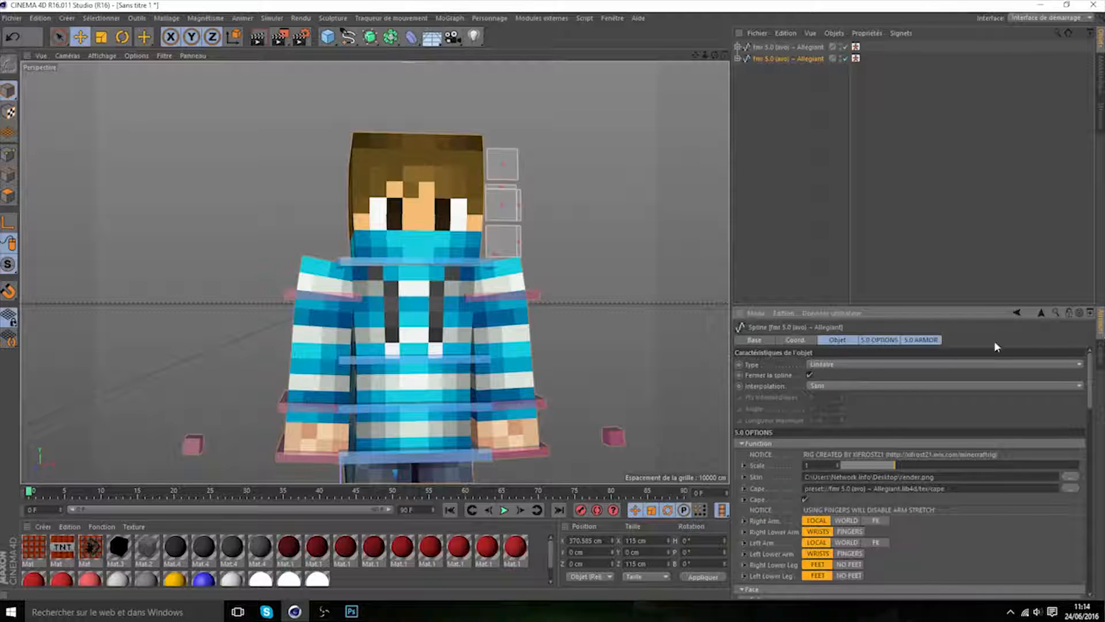
- Select the head's face, mouth and both eye meshes together, and switch to polygon mode with the selection brush
click(367, 186)
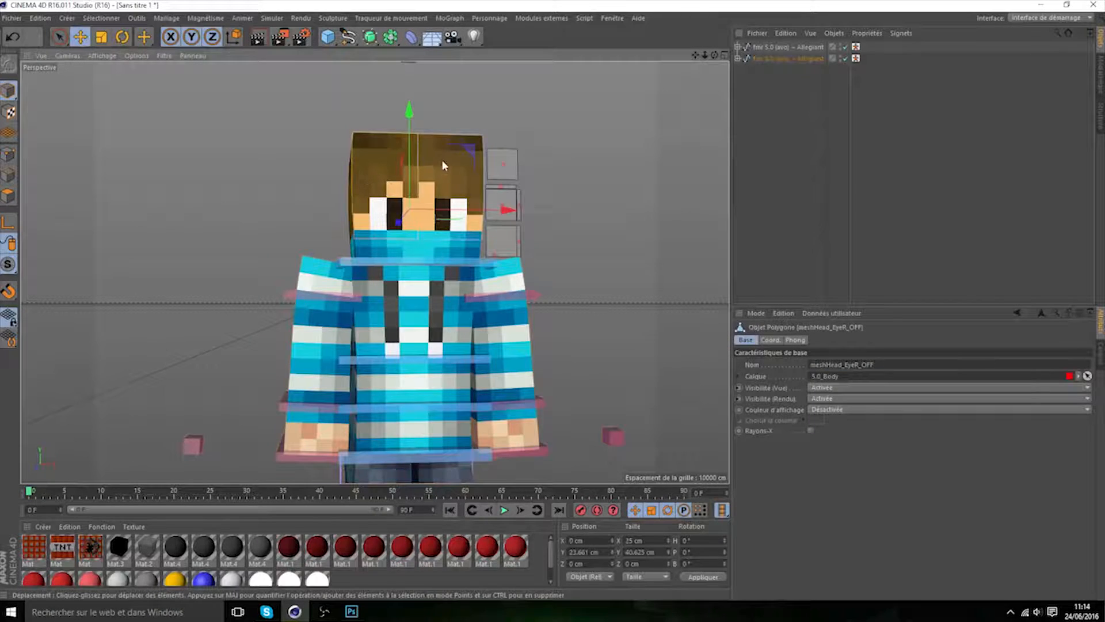
click(416, 225)
shift+click(430, 229)
shift+click(432, 249)
drag(717, 55, 658, 93)
shift+click(479, 141)
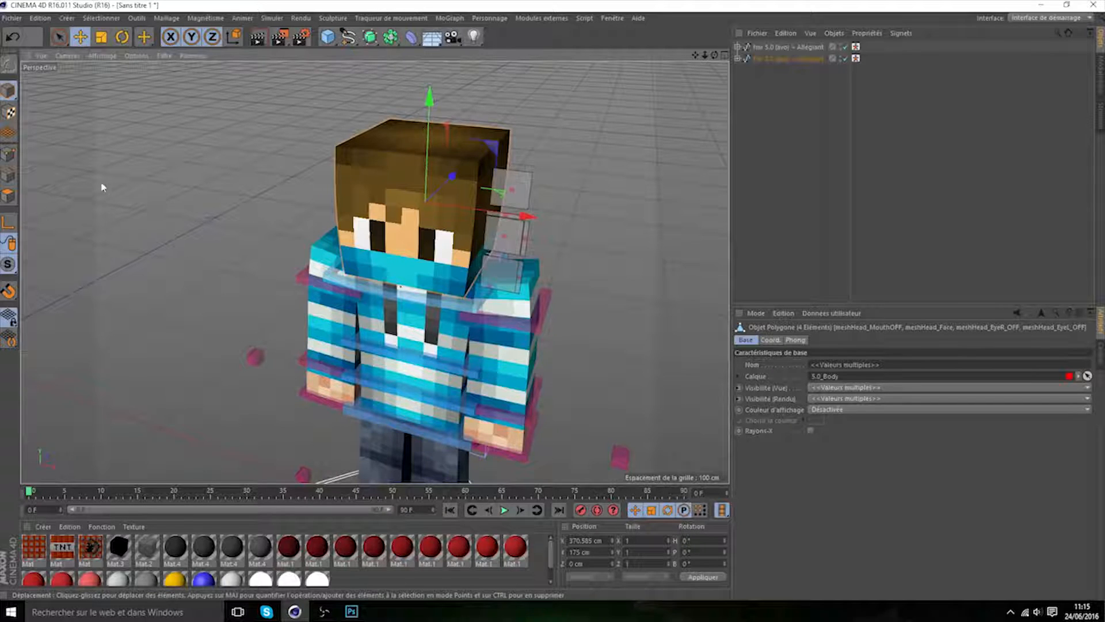
click(59, 37)
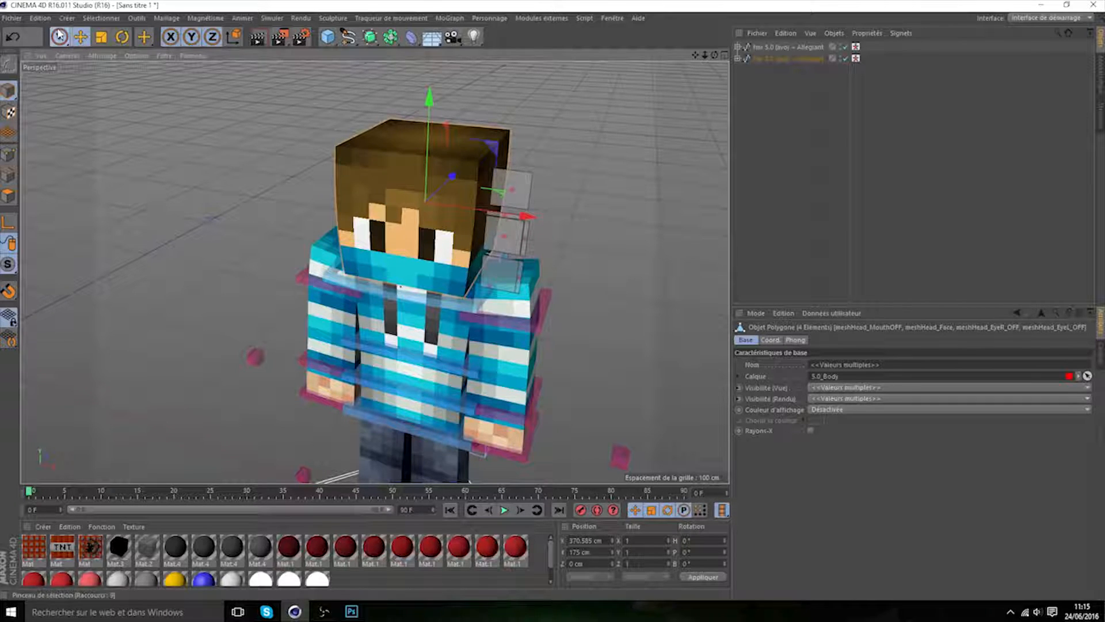
click(8, 197)
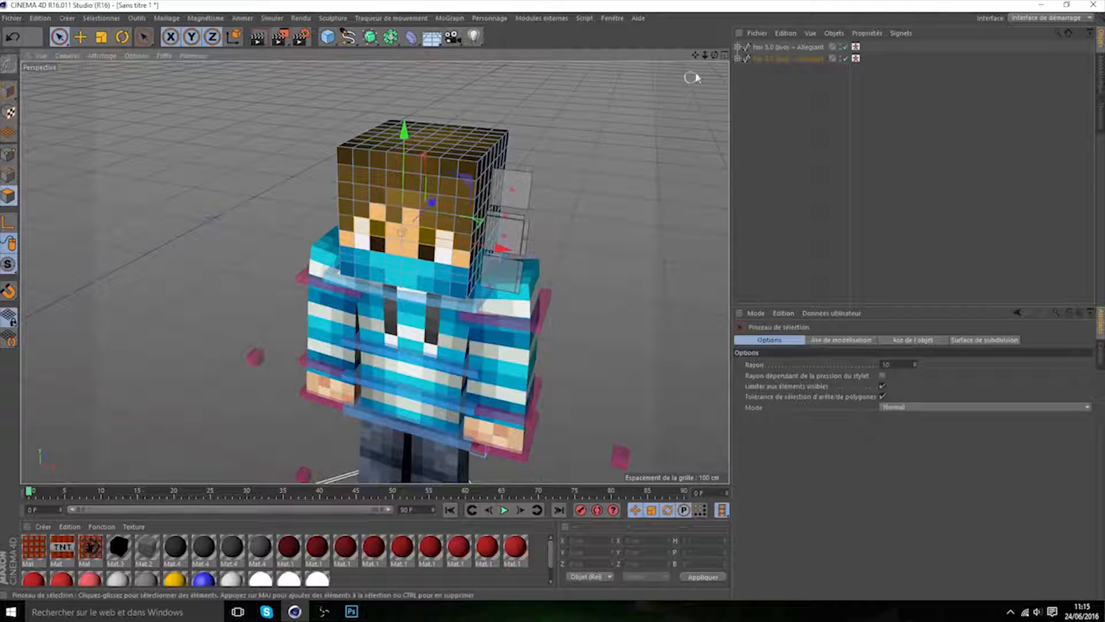
- Try selecting the two lowest rows of blue mask polygons across the head's side and front, and clear the selection
drag(715, 57, 846, 67)
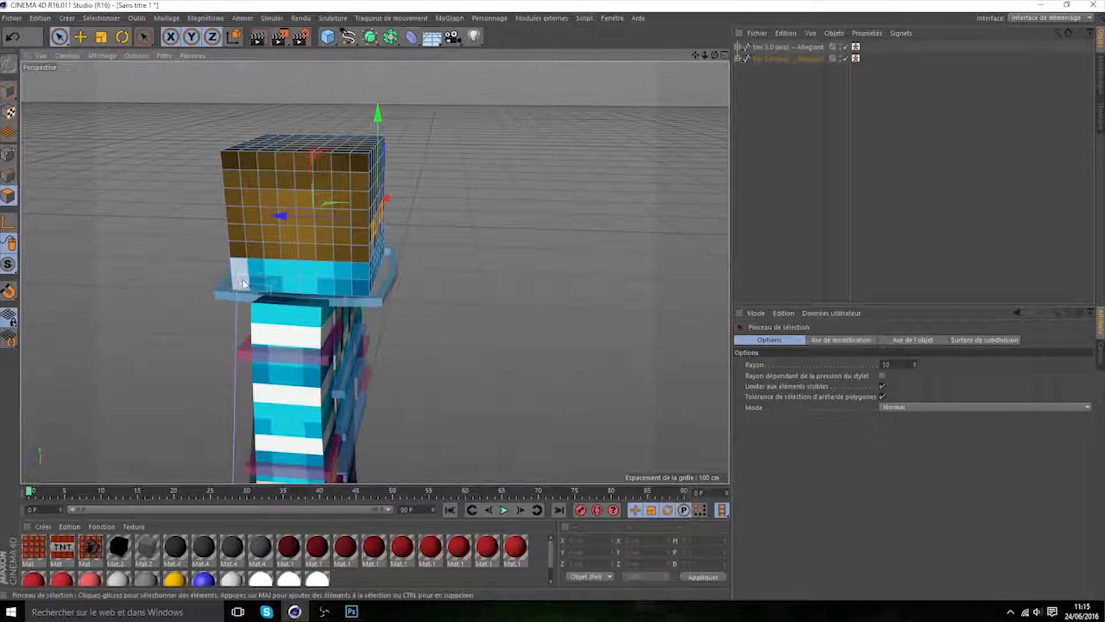
drag(246, 279, 358, 285)
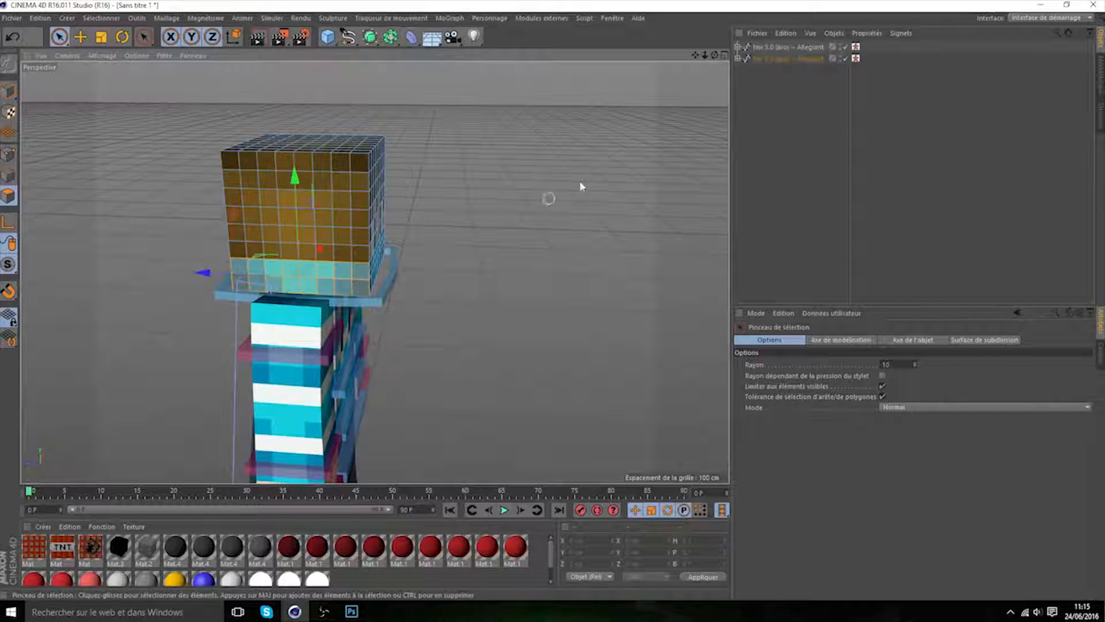
mouse_move(714, 55)
mouse_down()
mouse_move(698, 49)
mouse_move(691, 71)
mouse_up()
shift+drag(341, 260, 450, 259)
key(ctrl+z)
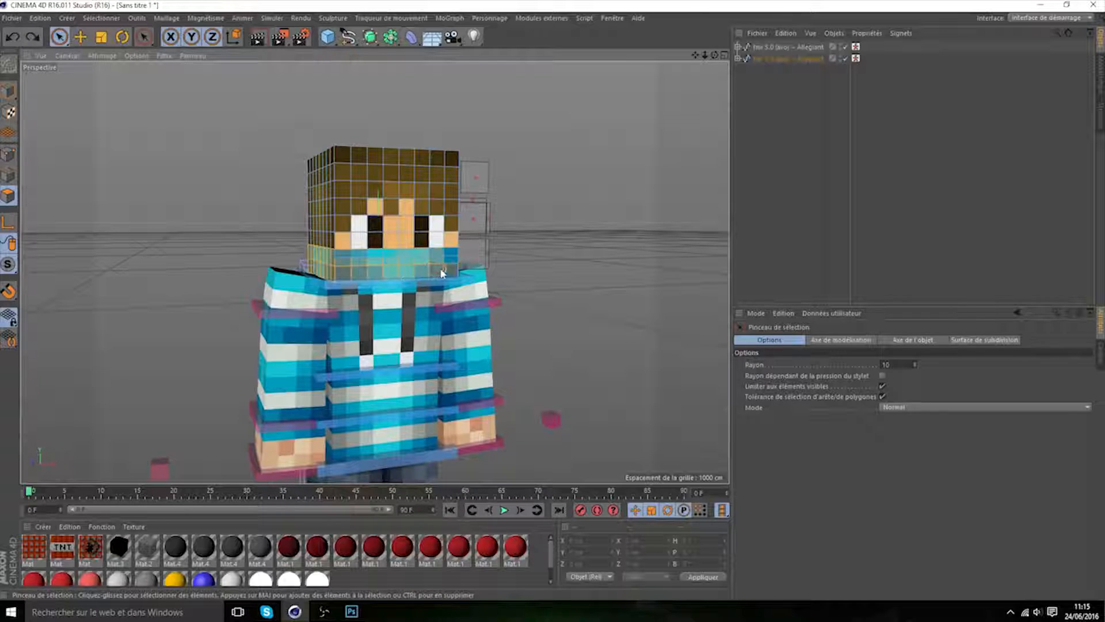
shift+drag(418, 266, 448, 269)
click(474, 195)
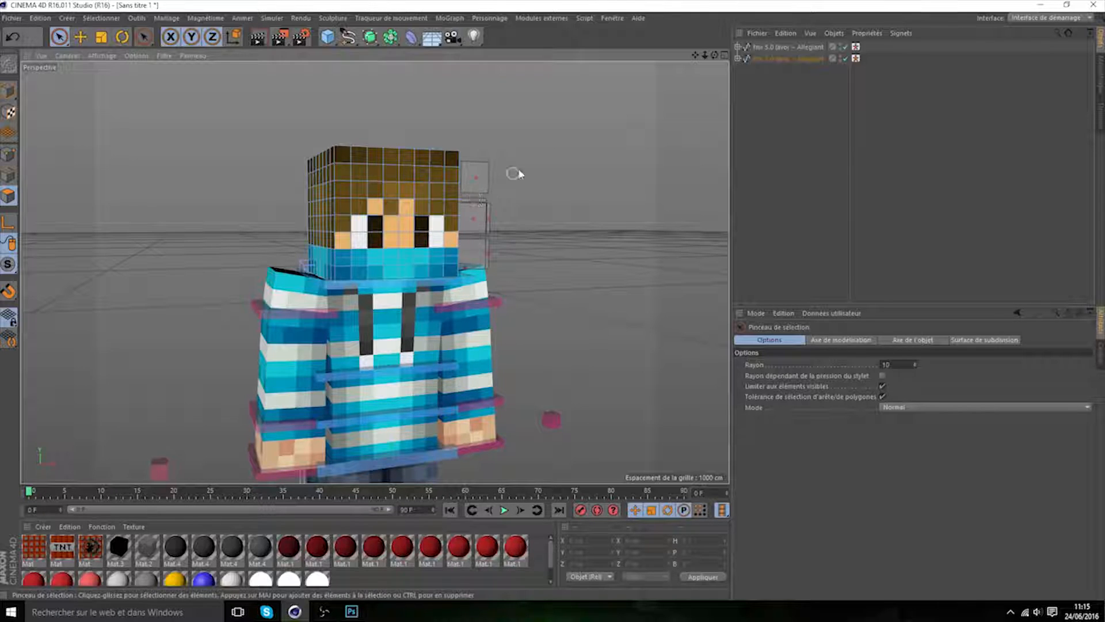
mouse_move(714, 56)
mouse_down()
mouse_move(763, 63)
mouse_move(787, 82)
mouse_up()
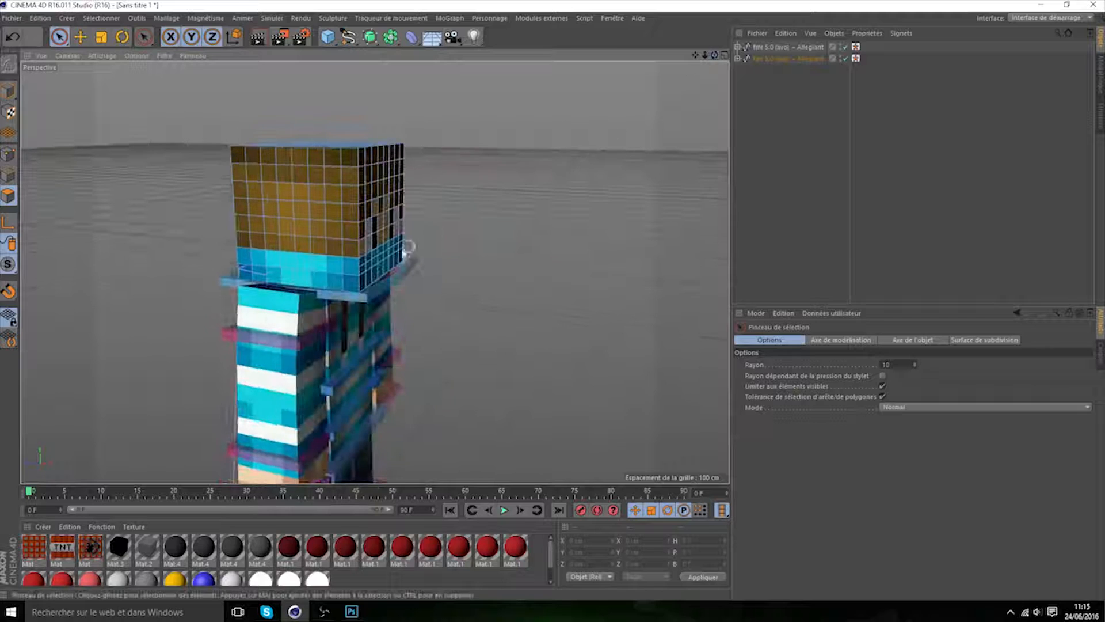
- Select the two lowest rows of blue mask polygons all the way around the head's four sides
mouse_move(248, 262)
mouse_down()
mouse_move(343, 277)
mouse_move(278, 268)
mouse_up()
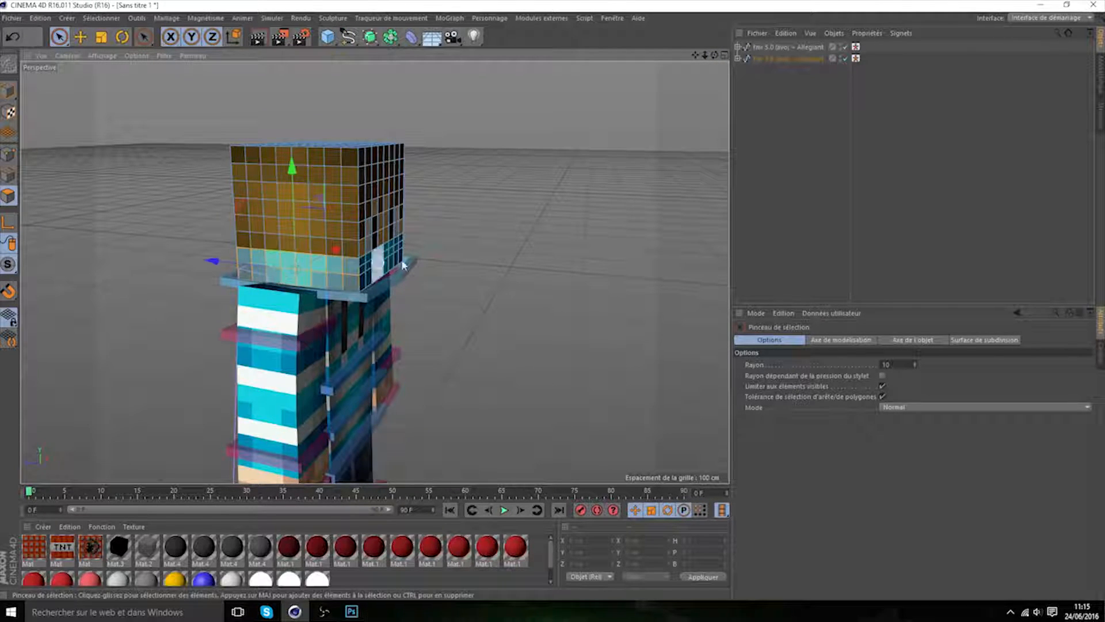
drag(715, 56, 643, 65)
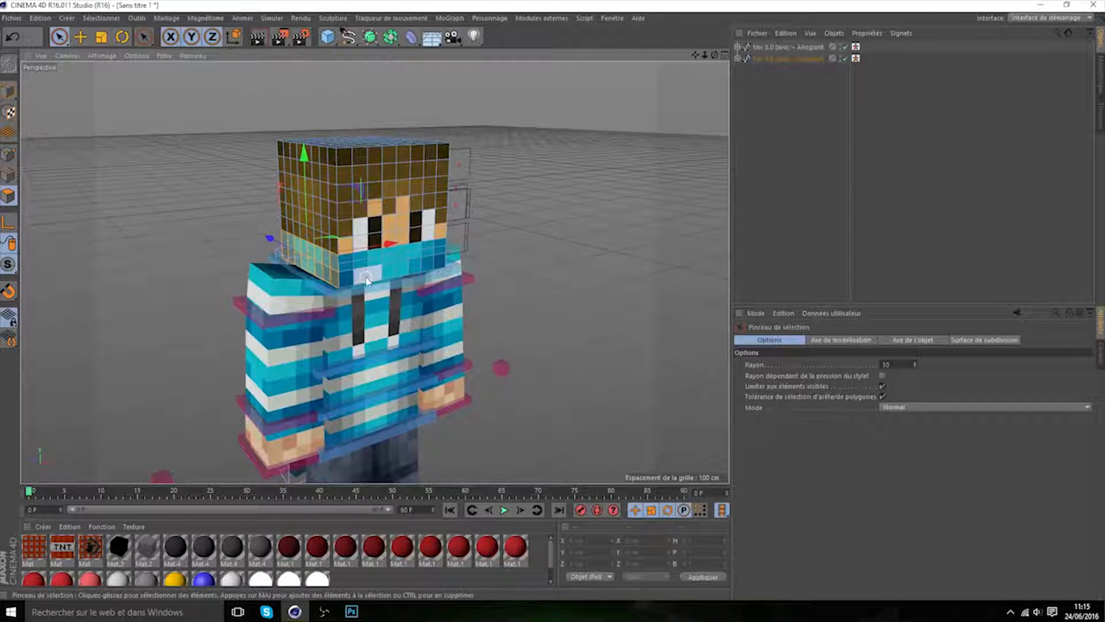
mouse_move(353, 277)
mouse_down()
mouse_move(440, 259)
mouse_move(482, 270)
mouse_up()
drag(714, 55, 521, 36)
mouse_move(378, 289)
shift+mouse_down()
mouse_move(432, 277)
mouse_move(505, 290)
mouse_move(439, 288)
mouse_move(452, 284)
shift+mouse_up()
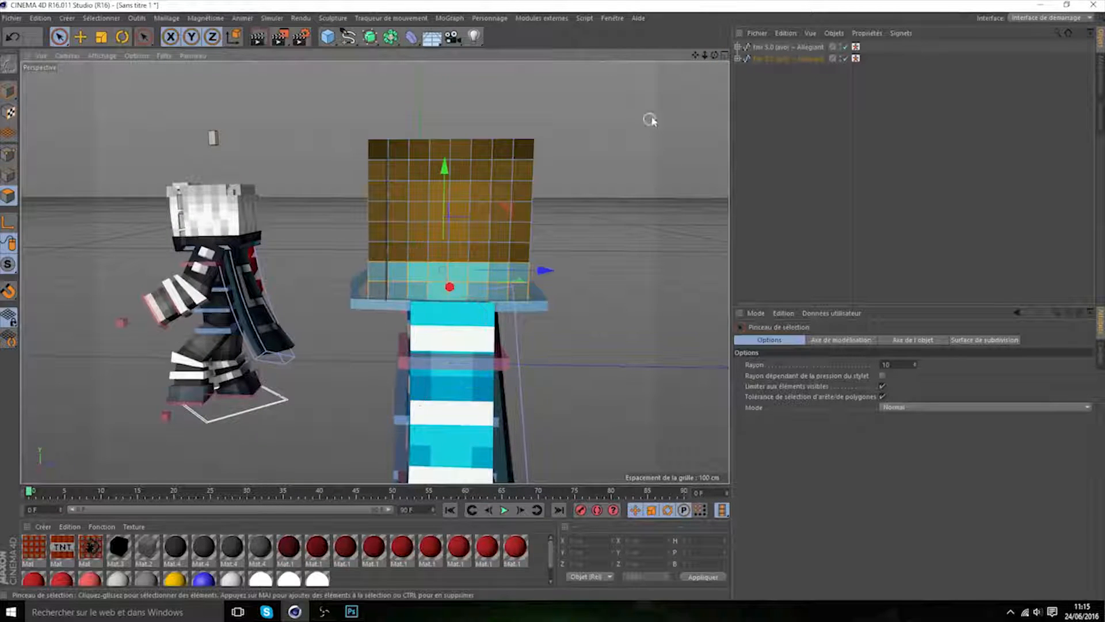
drag(714, 56, 599, 66)
mouse_move(431, 302)
shift+mouse_down()
mouse_move(525, 312)
mouse_move(599, 285)
shift+mouse_up()
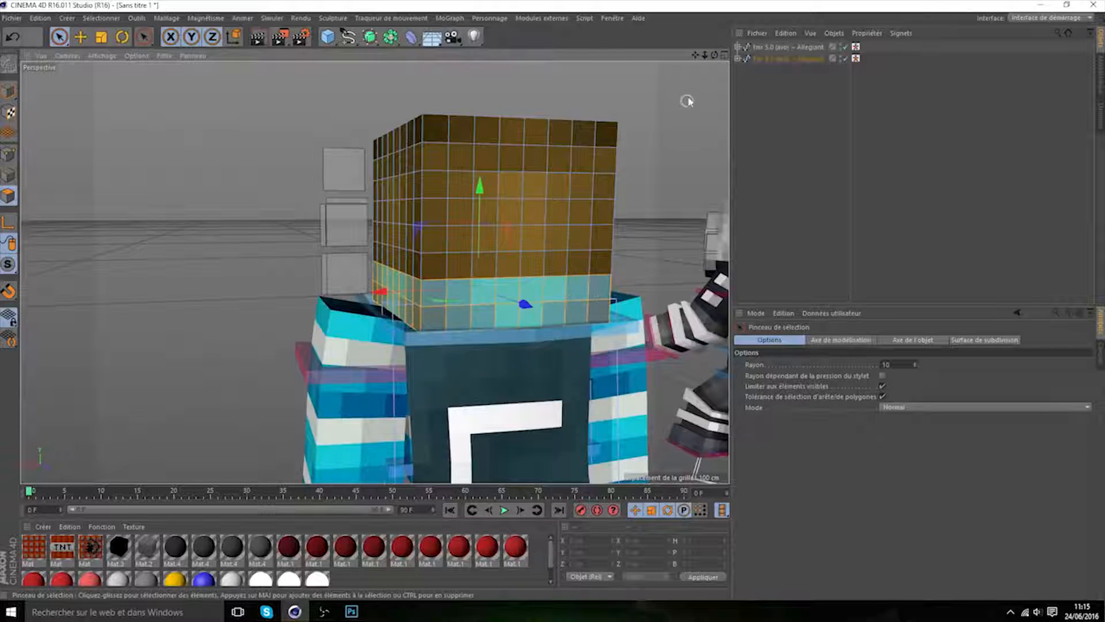
- Extrude the selected blue mask polygons with a maximum angle of 92° and an offset of 4 cm
drag(714, 56, 375, 272)
drag(704, 55, 375, 271)
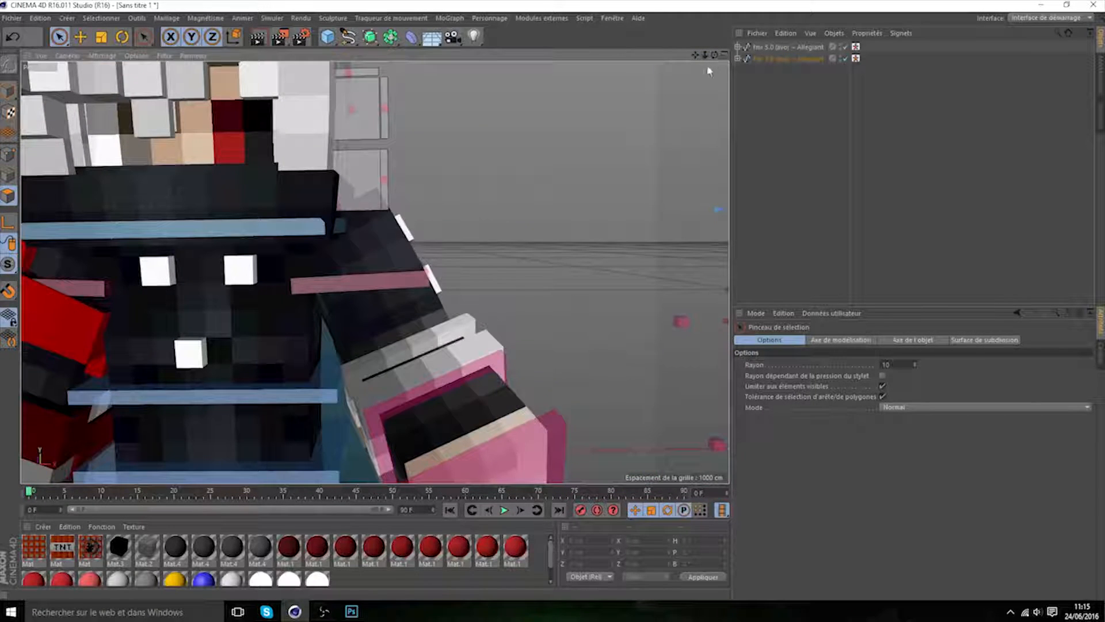
drag(714, 56, 375, 273)
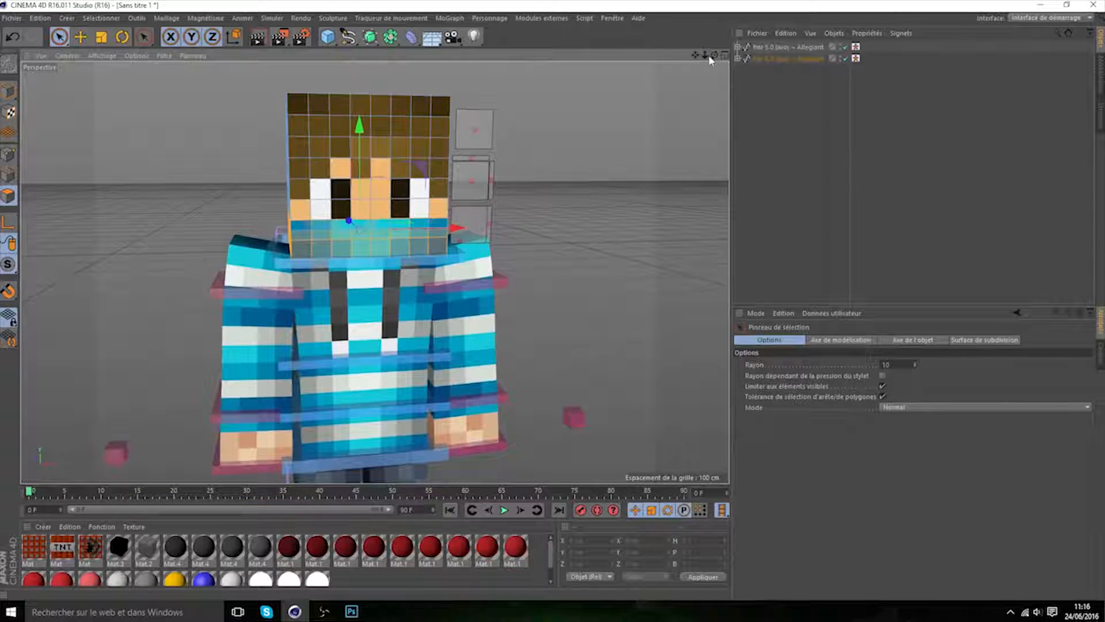
key(m)
key(t)
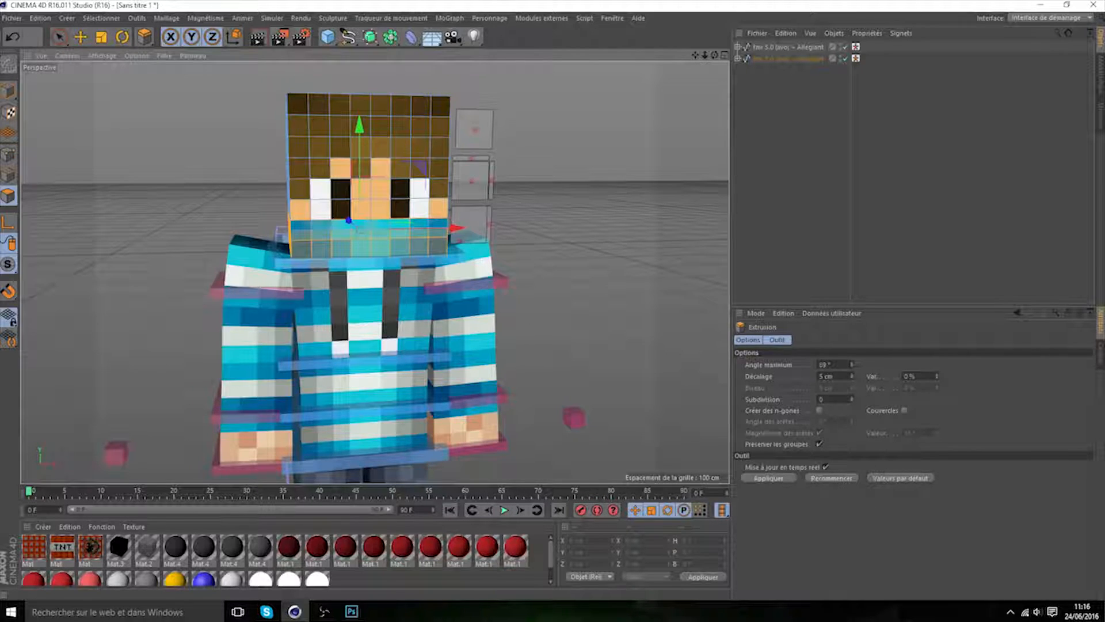
click(852, 363)
click(852, 362)
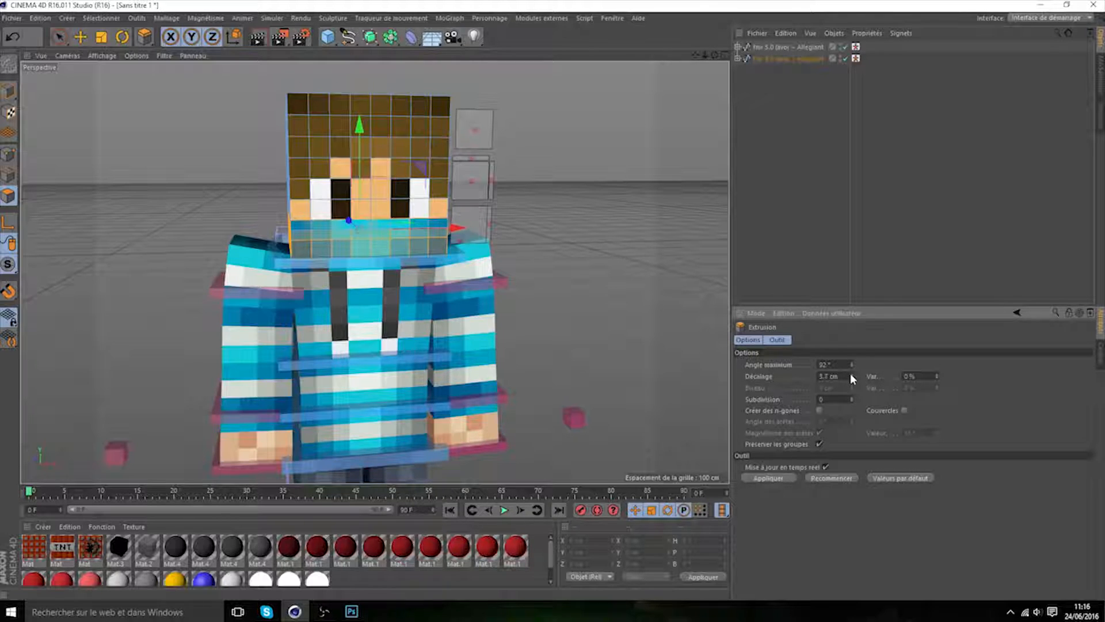
drag(851, 376, 852, 374)
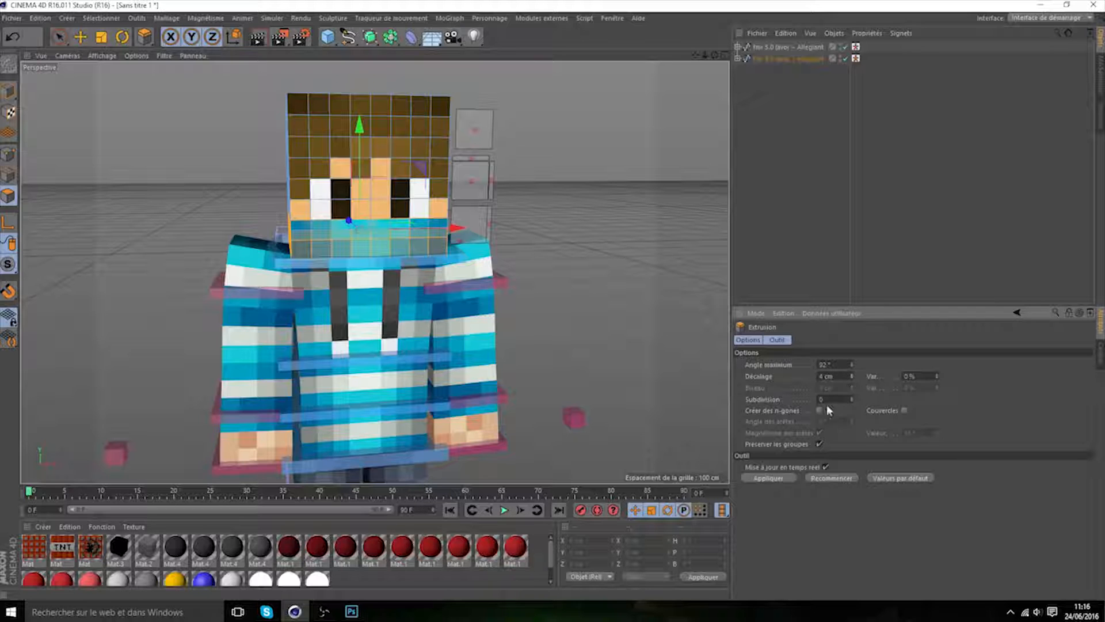
click(785, 477)
- Select the open notch polygons at the mask's two front corners and extrude them by 4 cm to fill the corners
drag(715, 55, 788, 56)
click(59, 36)
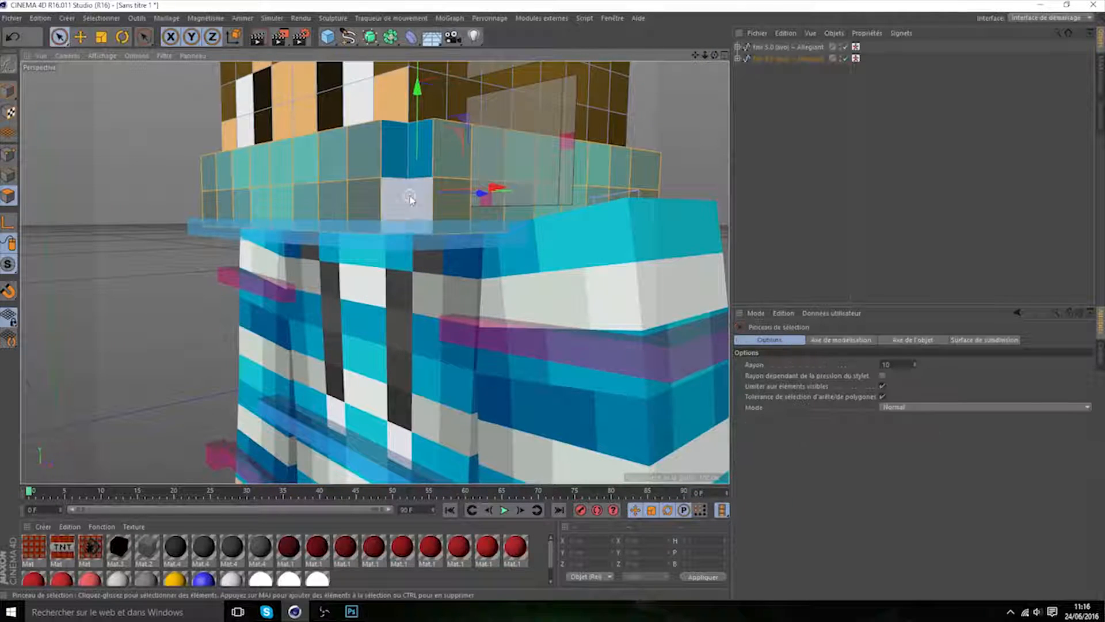
click(405, 183)
drag(715, 55, 611, 86)
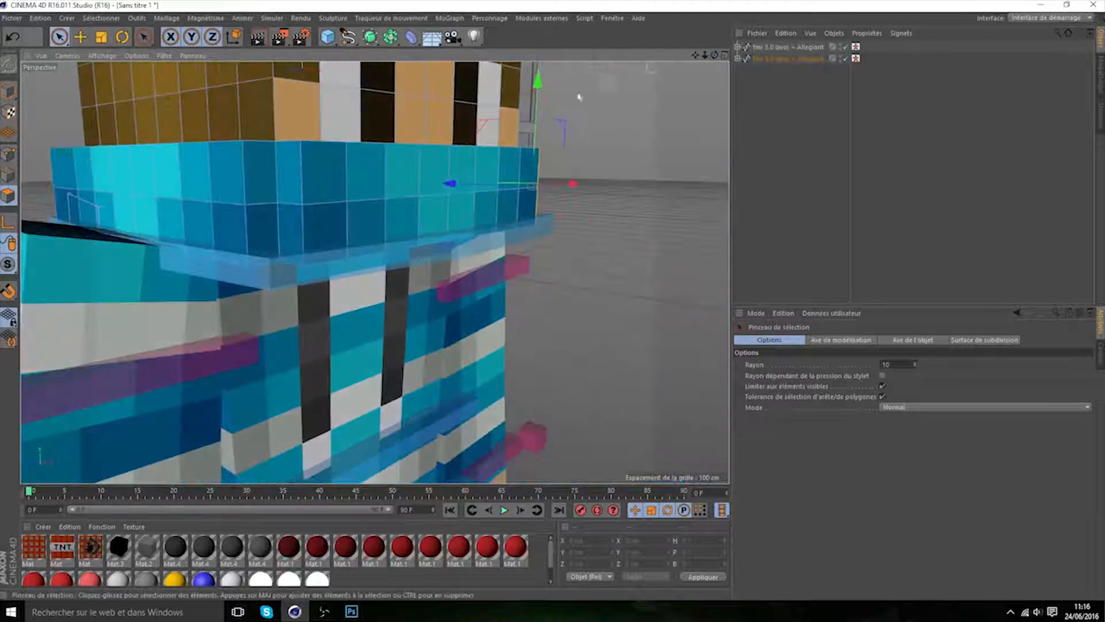
shift+drag(270, 209, 282, 205)
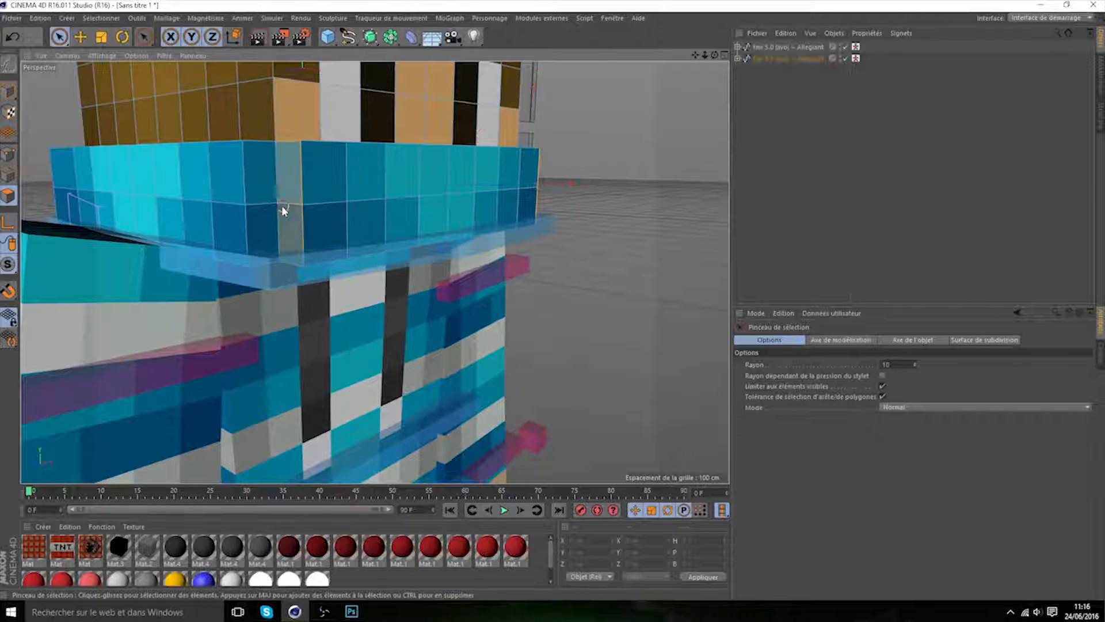
key(d)
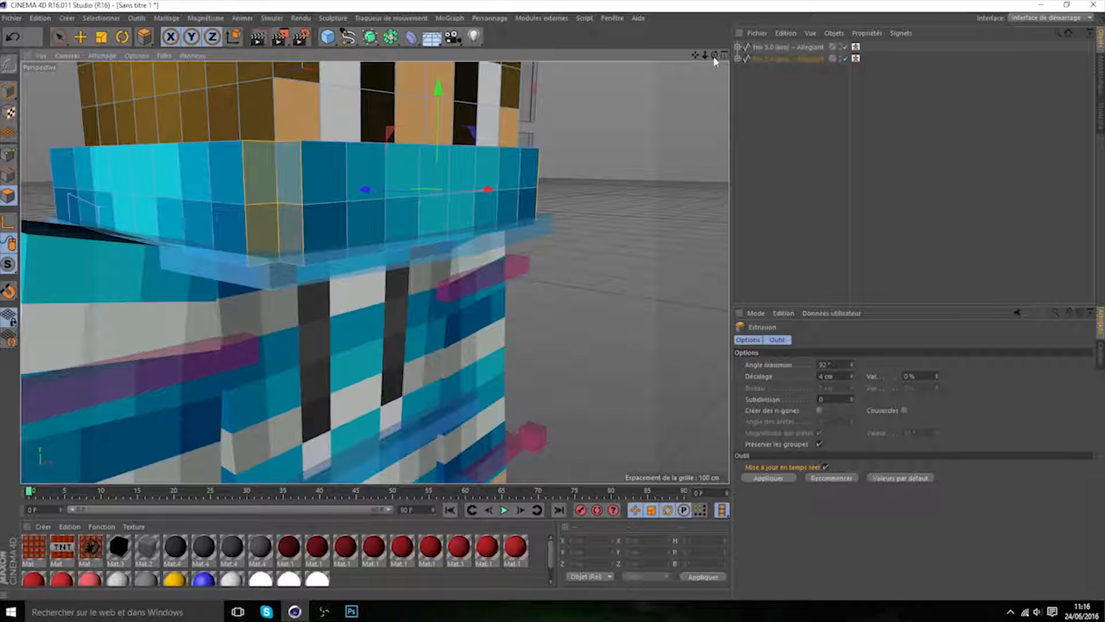
drag(714, 56, 715, 61)
click(768, 476)
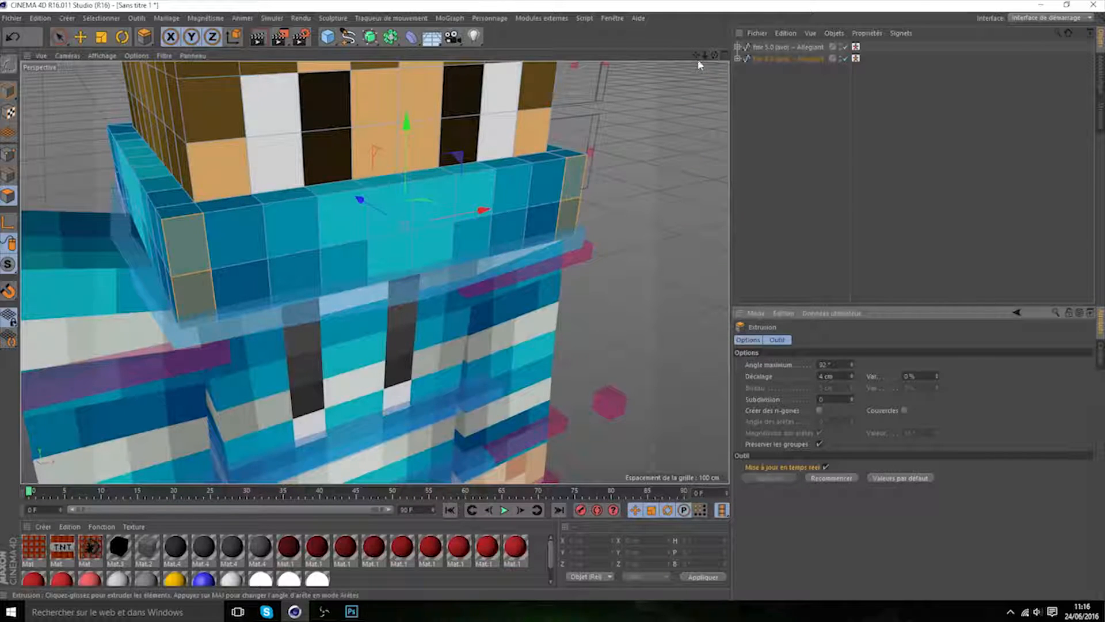
- Select the brown hair polygons on the head's first side and on the front above and beside the eyes
drag(698, 60, 587, 73)
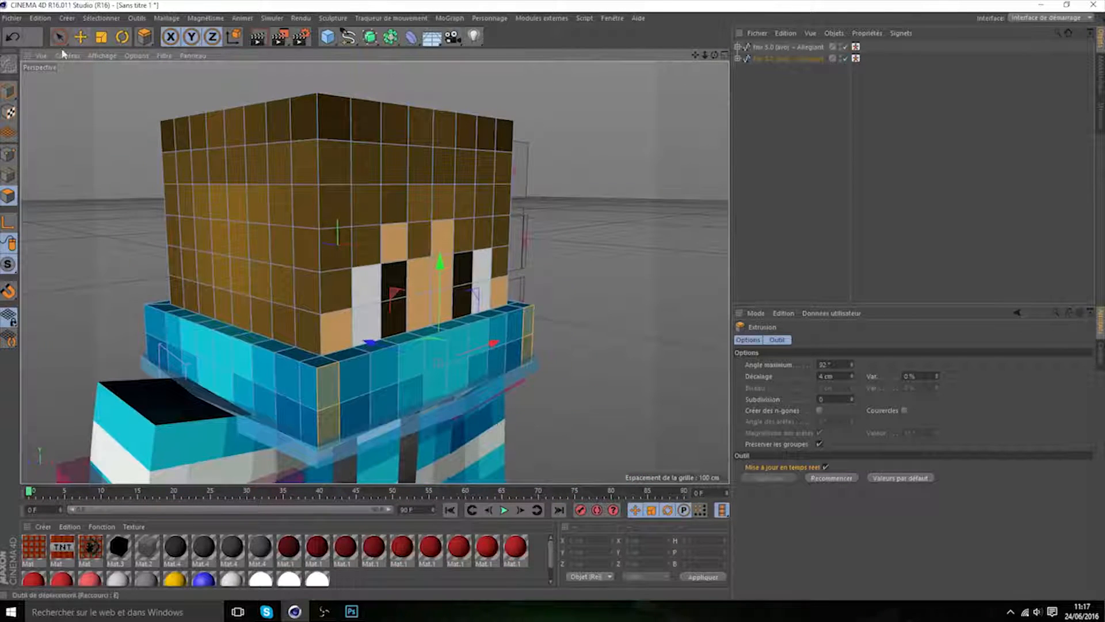
key(9)
drag(293, 329, 188, 290)
mouse_move(300, 240)
mouse_down()
mouse_move(289, 119)
mouse_move(222, 175)
mouse_move(233, 232)
mouse_move(174, 157)
mouse_up()
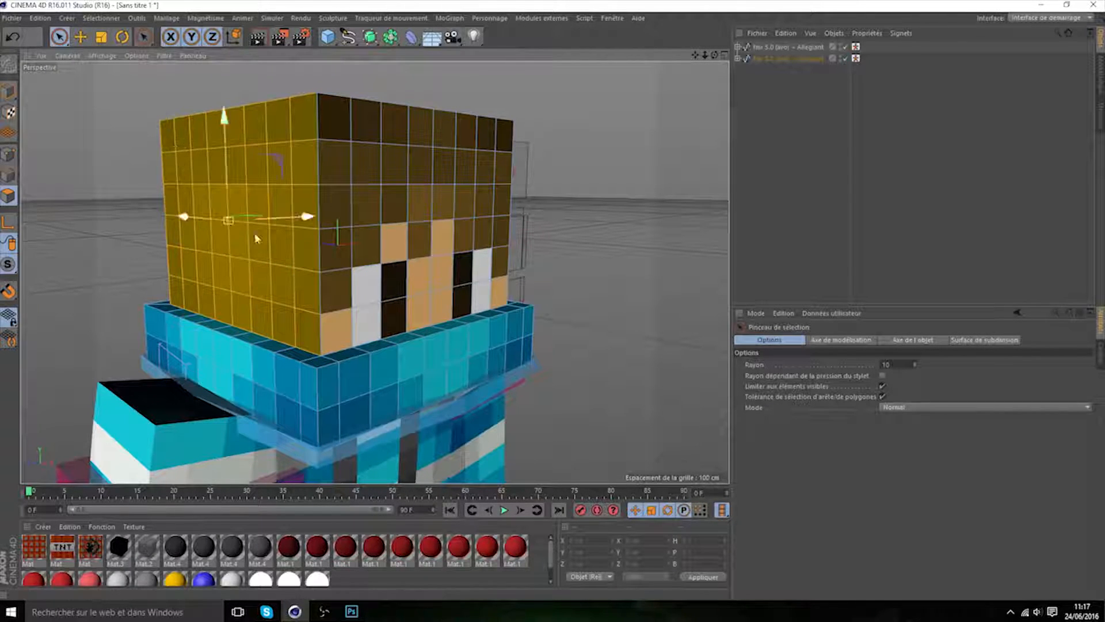
mouse_move(323, 288)
mouse_down()
mouse_move(353, 217)
mouse_move(346, 131)
mouse_move(464, 149)
mouse_move(414, 153)
mouse_up()
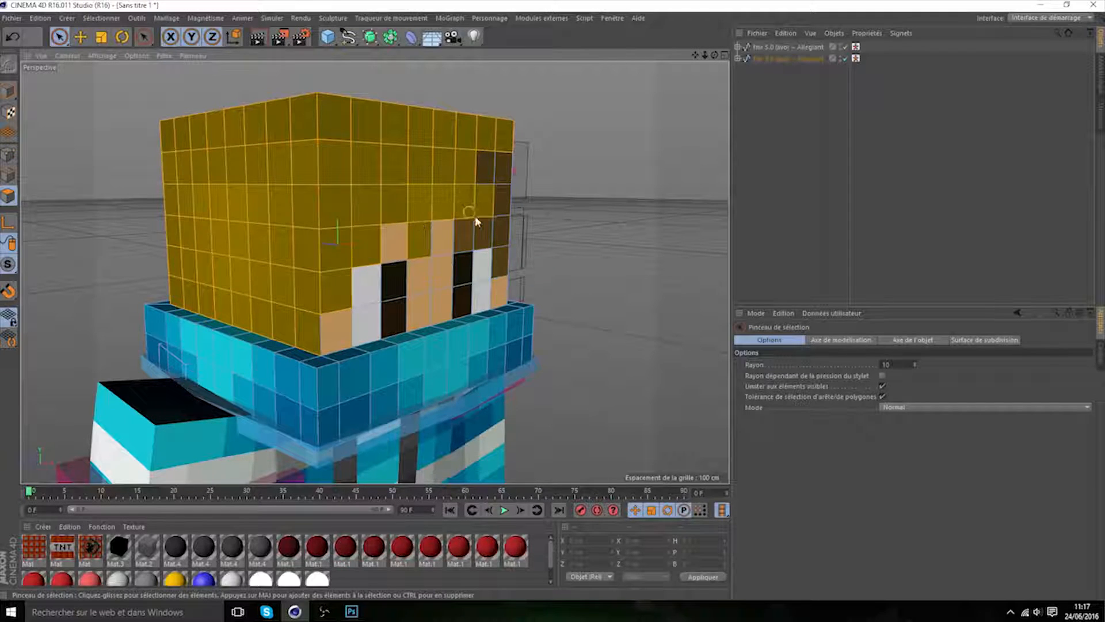
- Add the hair polygons on the head's back, opposite side and top to the selection
mouse_move(714, 55)
mouse_down()
mouse_move(521, 55)
mouse_move(610, 56)
mouse_up()
mouse_move(496, 305)
mouse_down()
mouse_move(506, 321)
mouse_move(544, 307)
mouse_up()
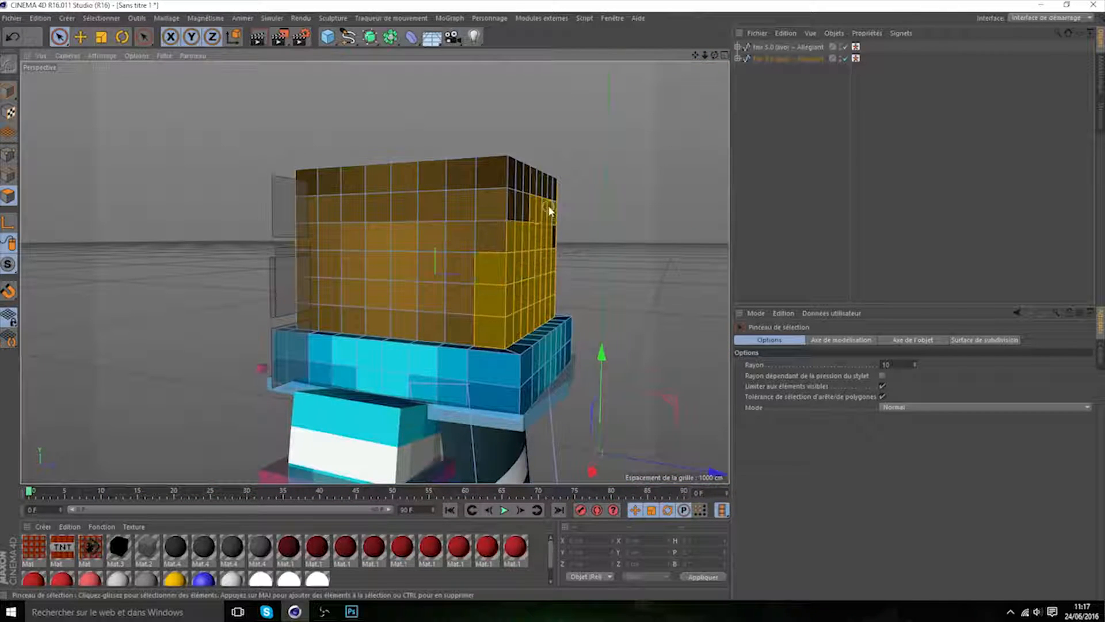
mouse_move(500, 220)
mouse_down()
mouse_move(478, 187)
mouse_move(274, 201)
mouse_move(462, 246)
mouse_up()
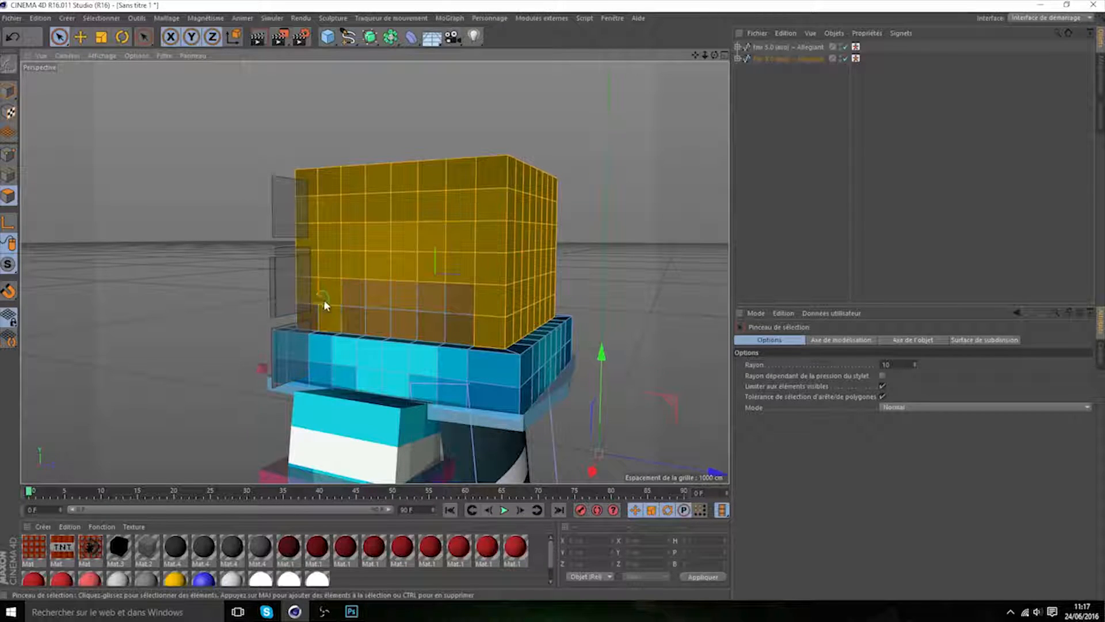
drag(318, 305, 454, 311)
drag(349, 305, 360, 304)
mouse_move(716, 56)
mouse_down()
mouse_move(694, 110)
mouse_move(708, 132)
mouse_up()
mouse_move(570, 122)
mouse_down()
mouse_move(597, 118)
mouse_move(651, 319)
mouse_move(587, 288)
mouse_move(434, 338)
mouse_move(389, 209)
mouse_move(477, 138)
mouse_move(548, 282)
mouse_move(447, 303)
mouse_move(545, 221)
mouse_up()
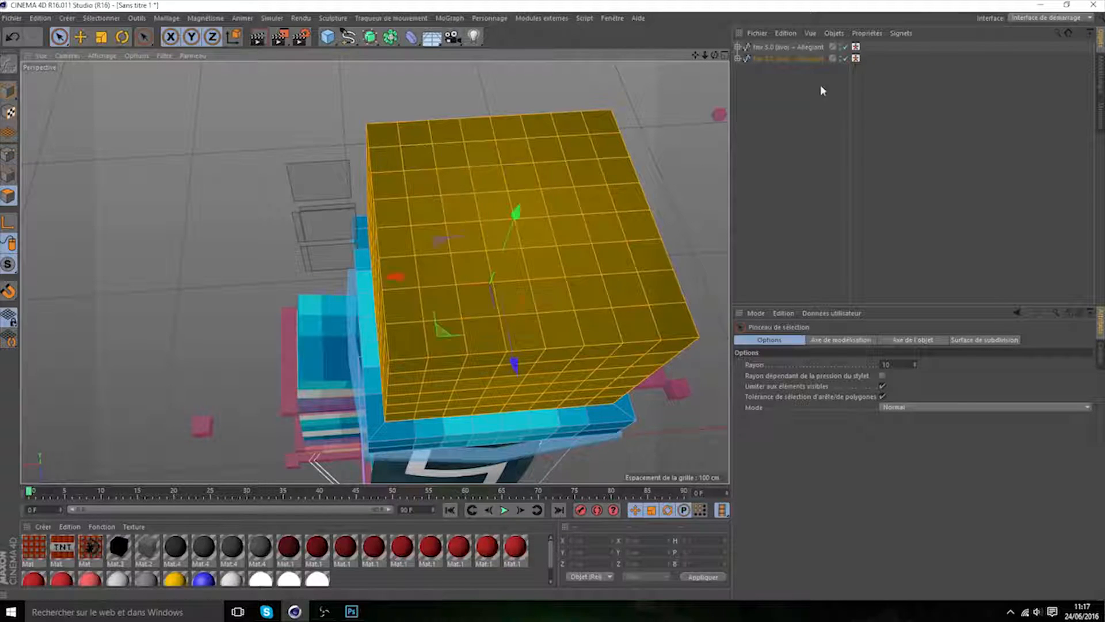
- Extrude the selected hair polygons with an offset of about 3 cm
drag(715, 55, 763, 53)
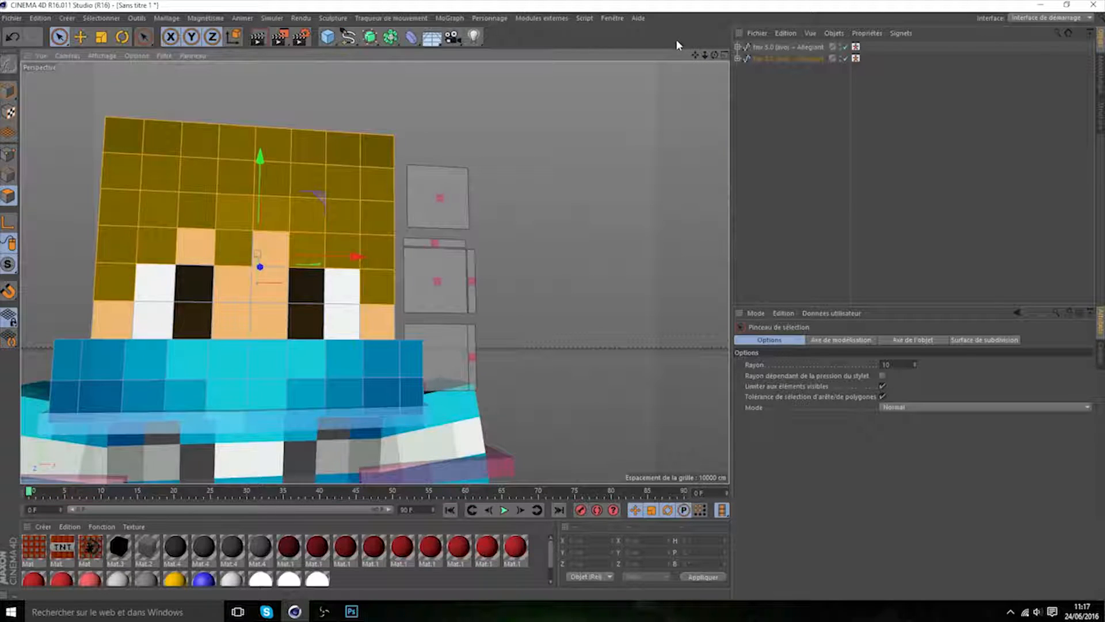
key(d)
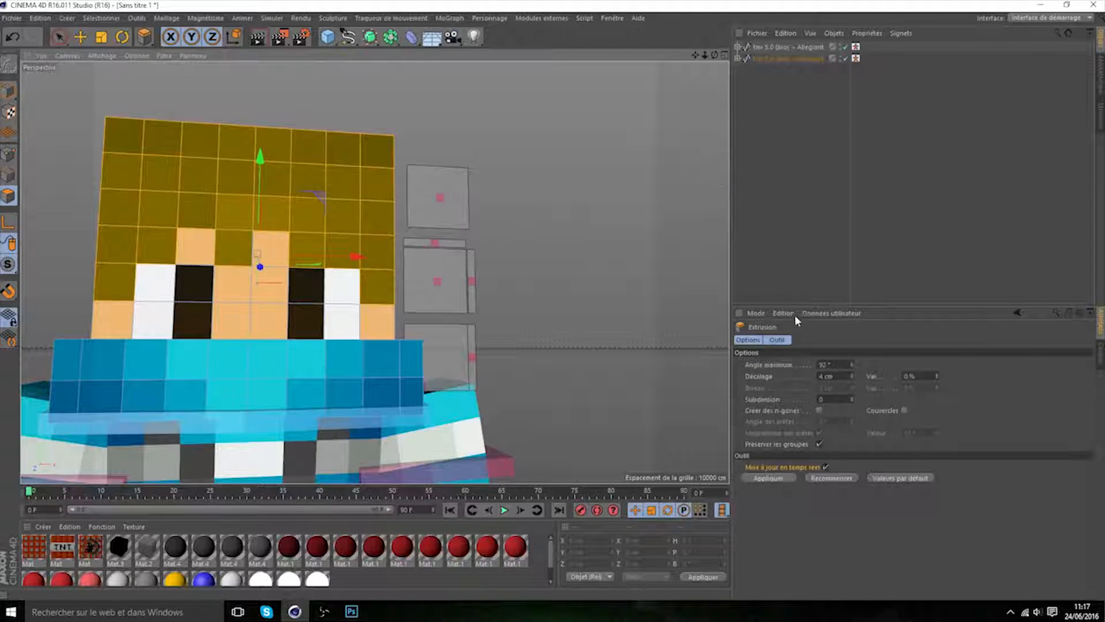
drag(849, 376, 851, 377)
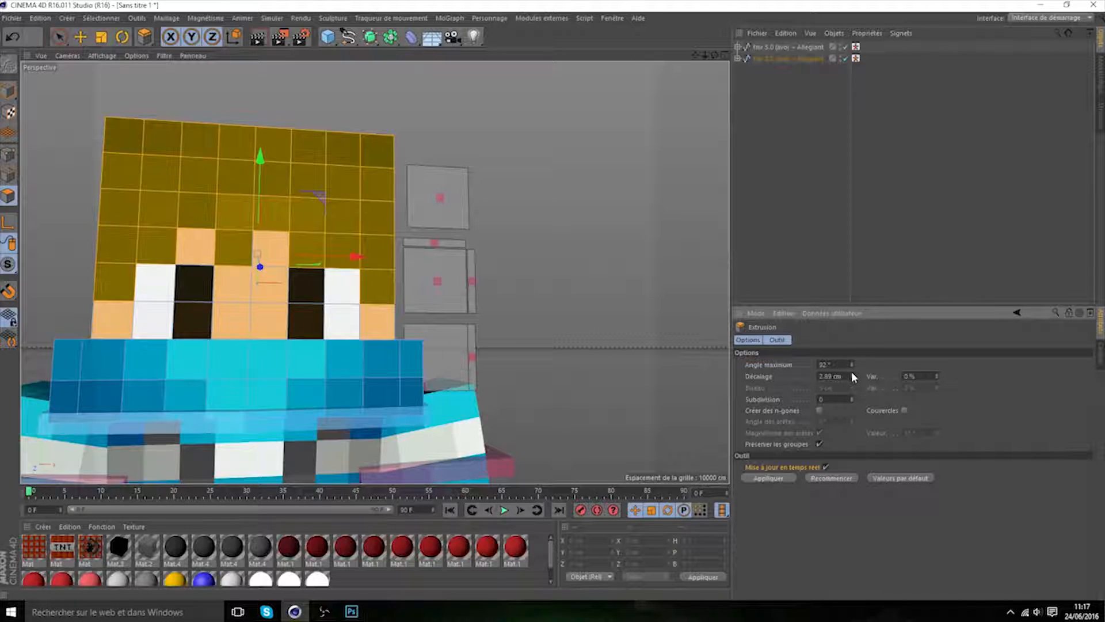
click(785, 475)
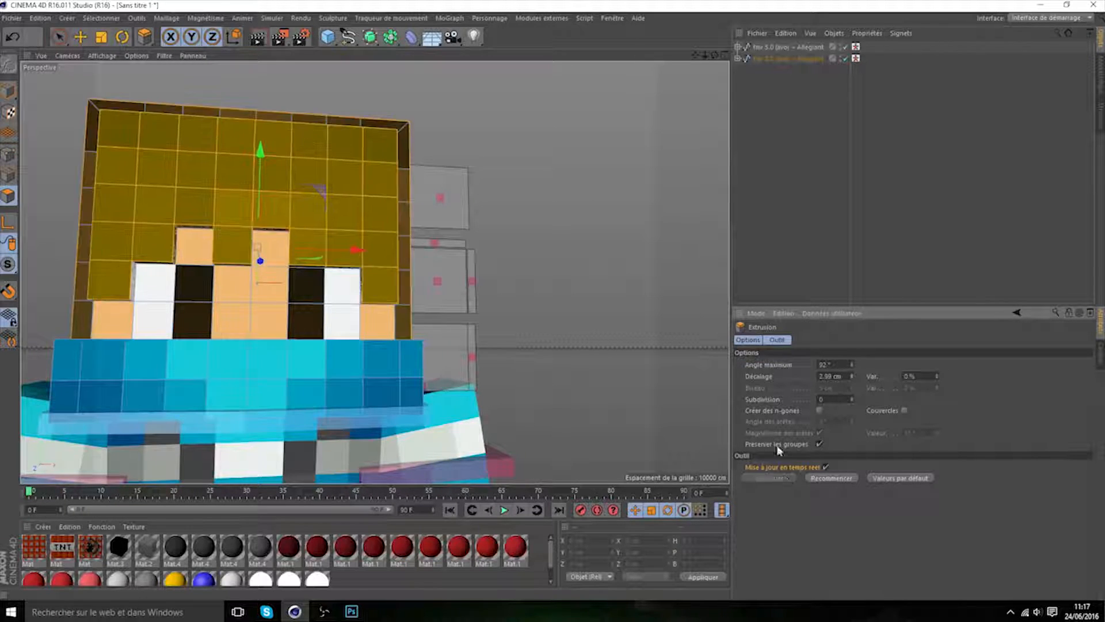
- Select the recessed notch polygons along the hair's front edges, across the top and down both sides
drag(714, 55, 703, 61)
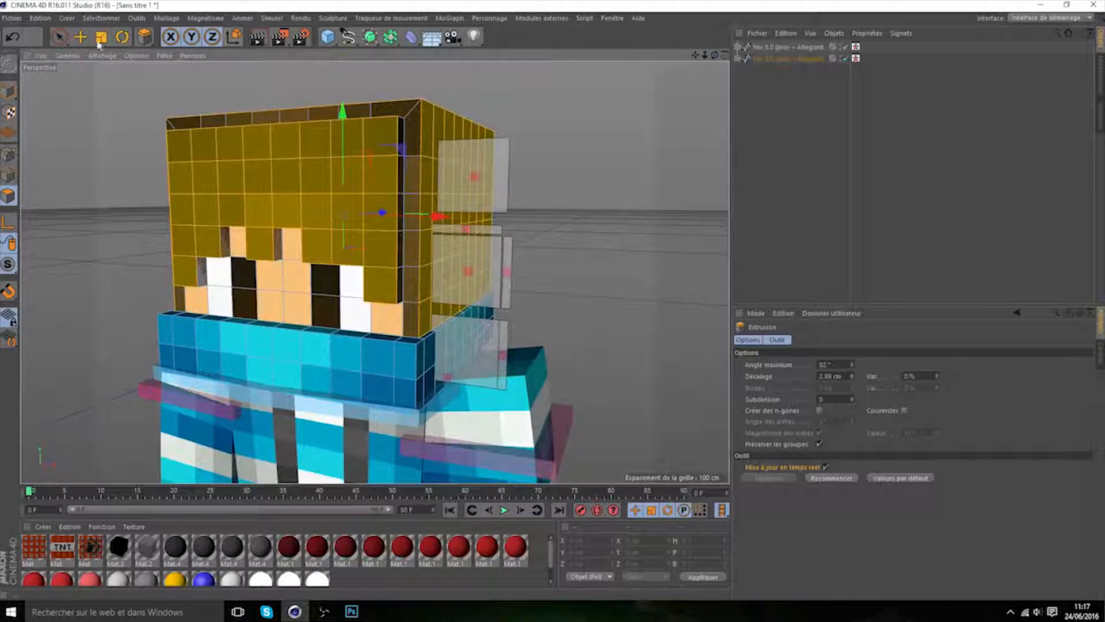
click(58, 37)
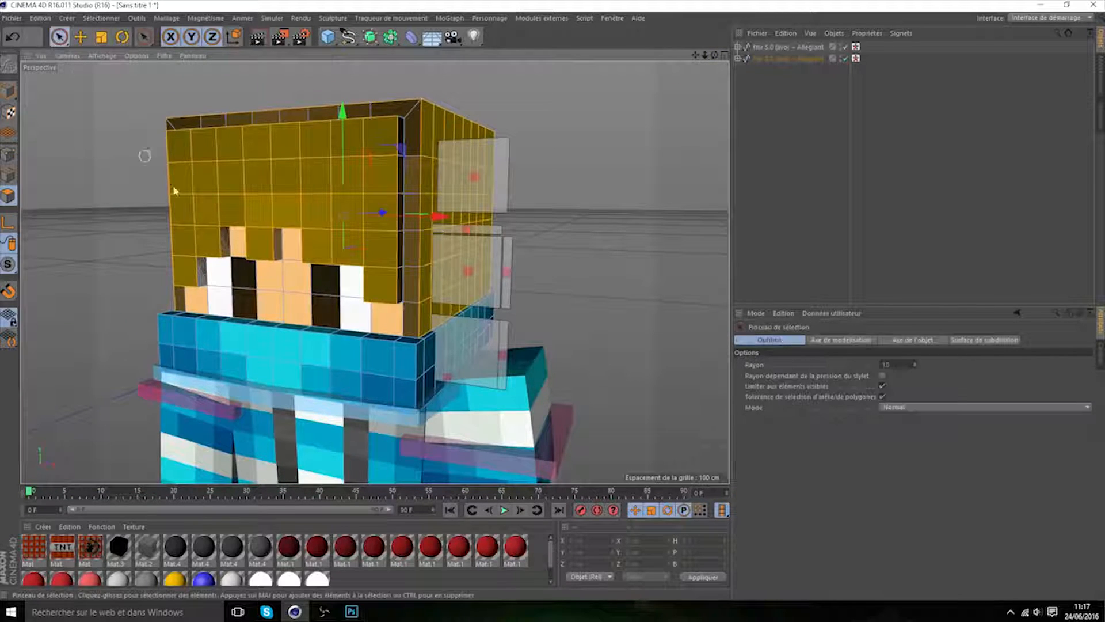
click(403, 283)
shift+click(408, 257)
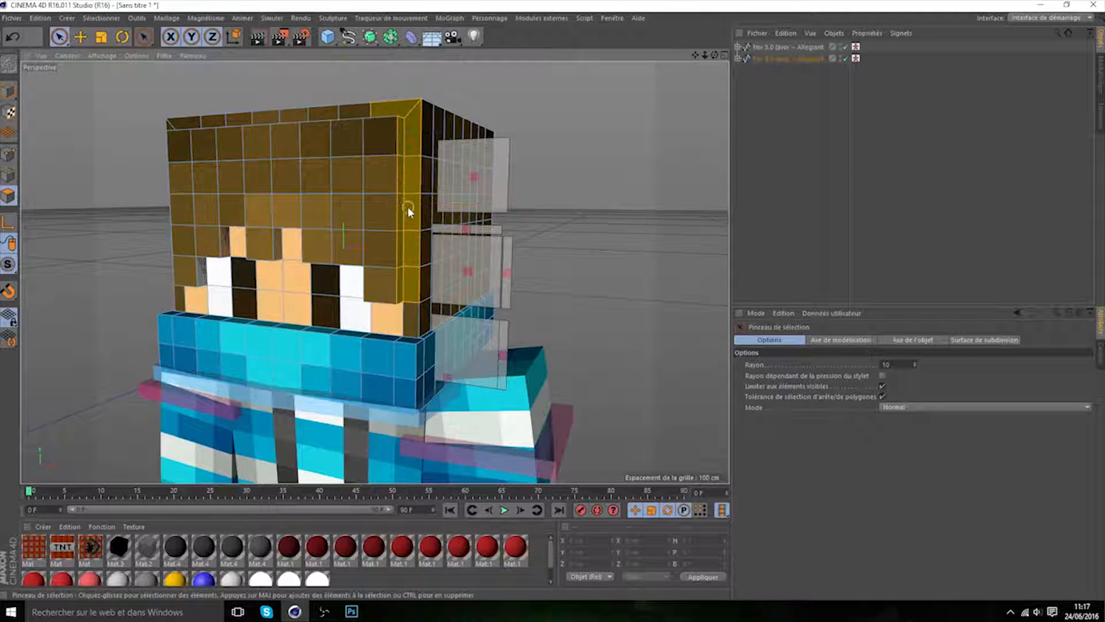
drag(716, 57, 829, 104)
shift+drag(367, 116, 346, 123)
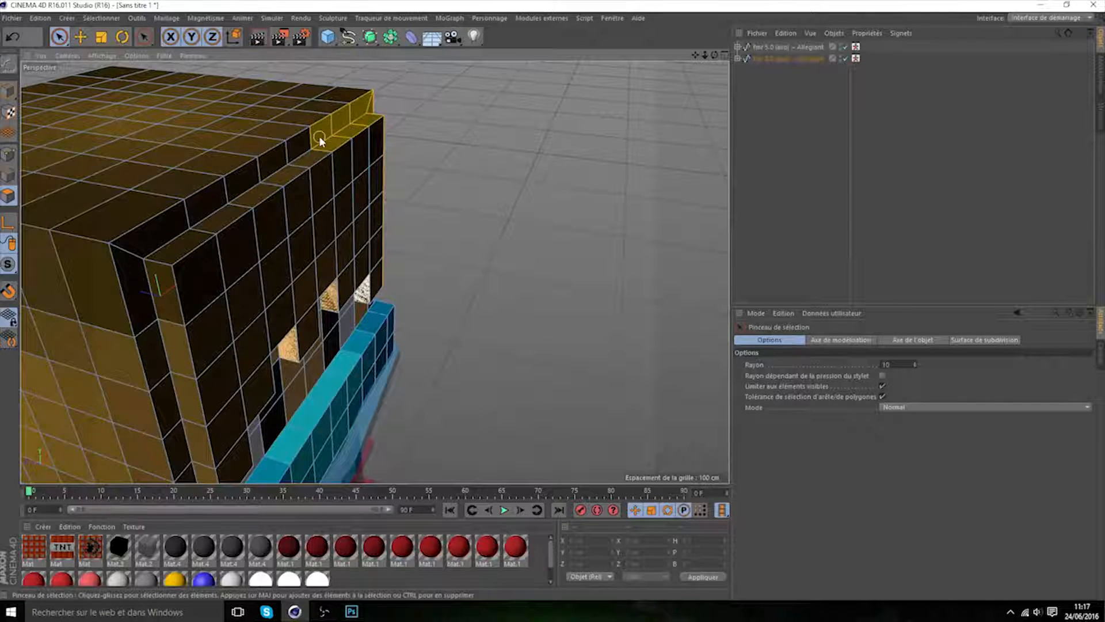
shift+drag(265, 176, 182, 216)
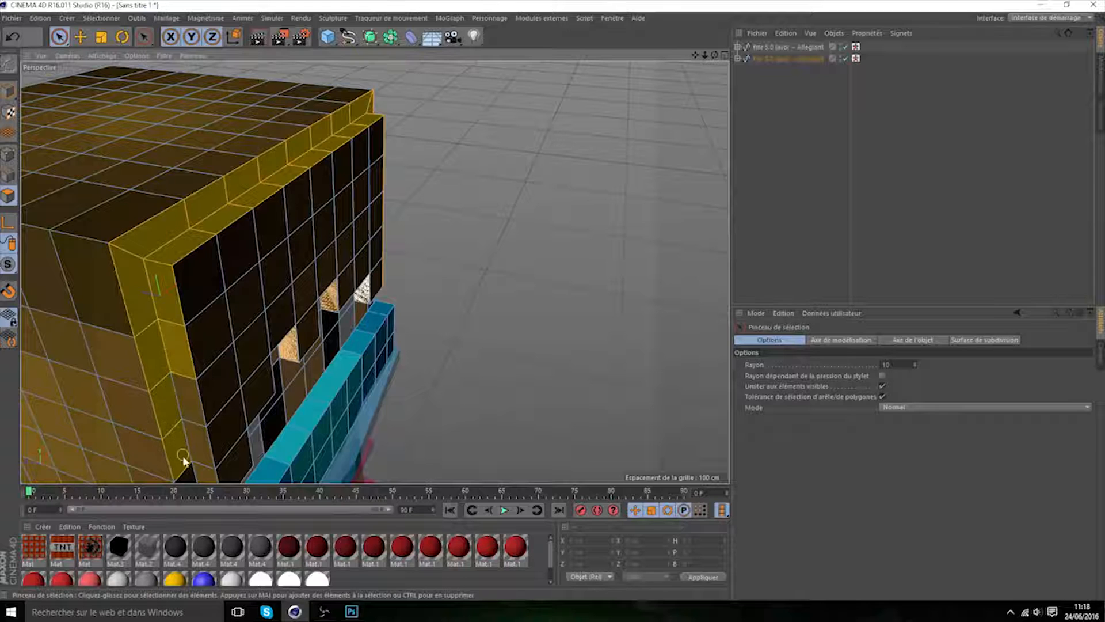
drag(695, 55, 715, 12)
- Extrude the selected edge polygons by the same offset to close the gaps around the hair's front
drag(714, 55, 610, 29)
key(m)
key(t)
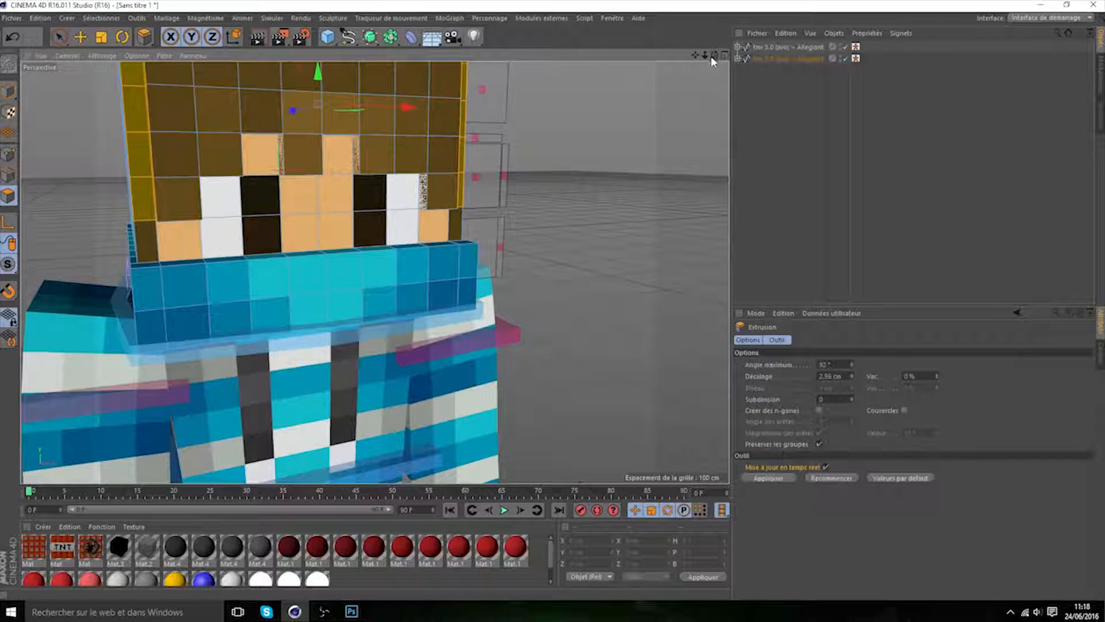
click(762, 478)
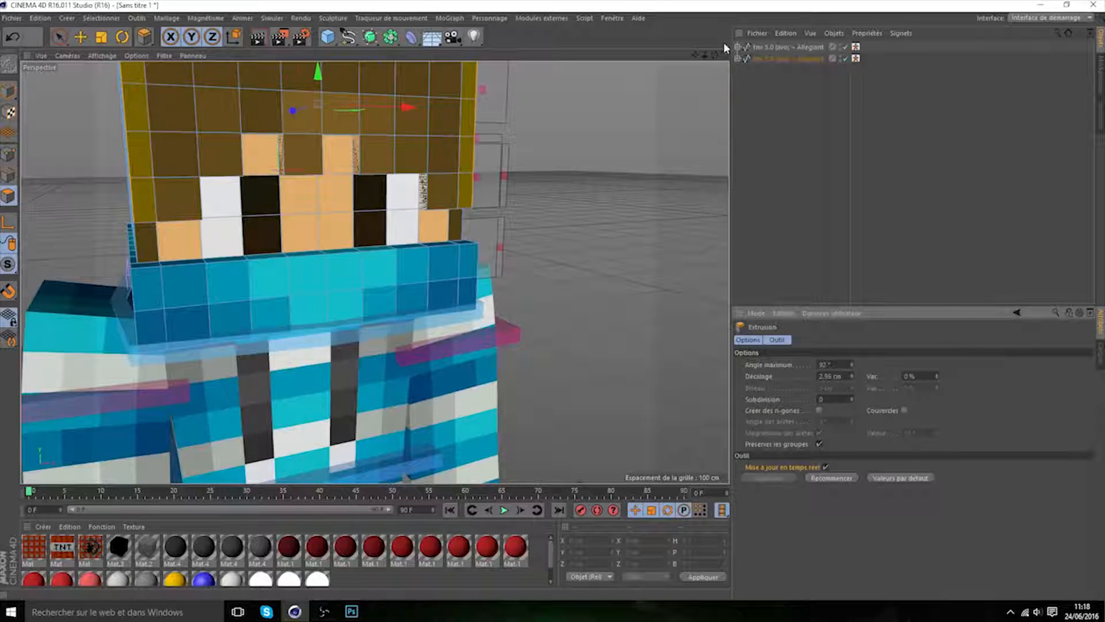
- Return to the selection brush and examine the finished white-haired rig's layered hair extrusion as a reference
mouse_move(713, 55)
mouse_down()
mouse_move(696, 57)
mouse_move(714, 72)
mouse_move(697, 57)
mouse_up()
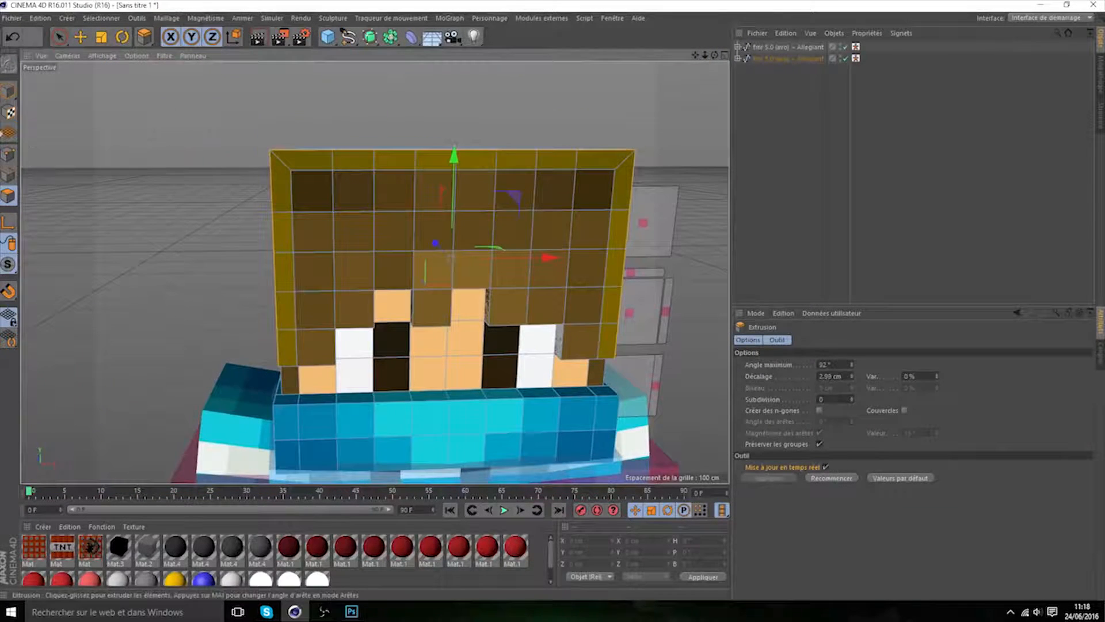
click(58, 36)
click(344, 206)
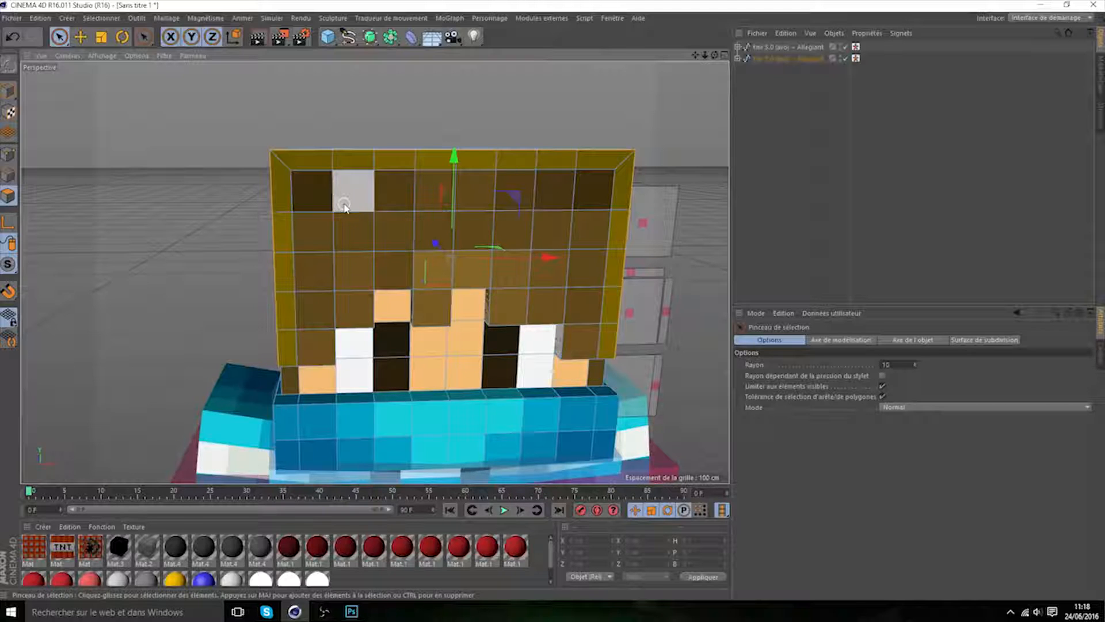
click(663, 111)
drag(705, 55, 645, 42)
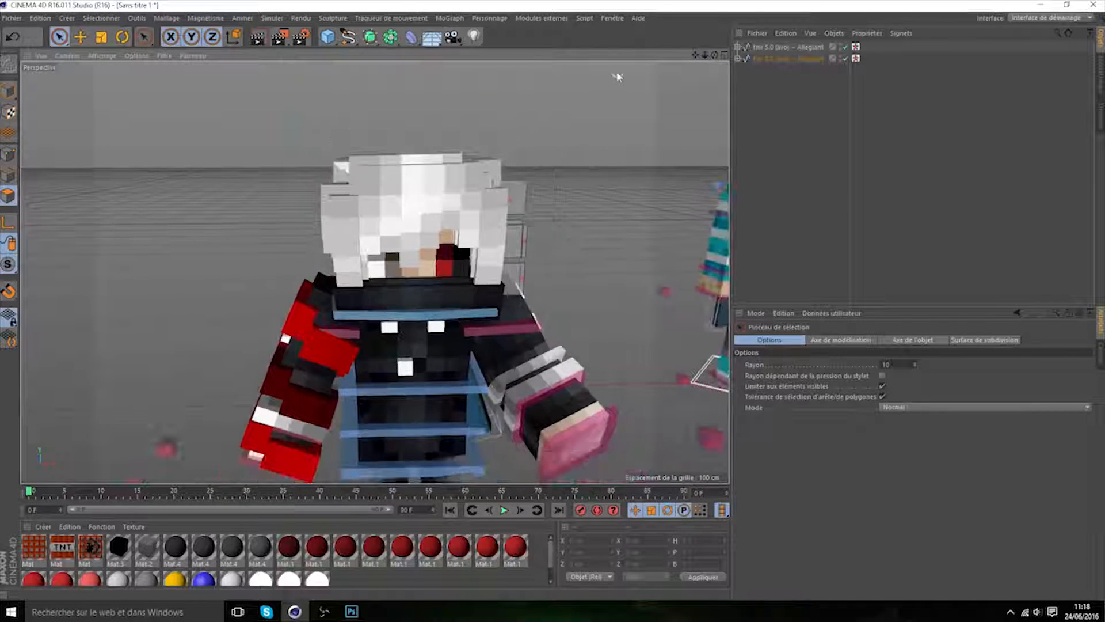
drag(715, 56, 687, 33)
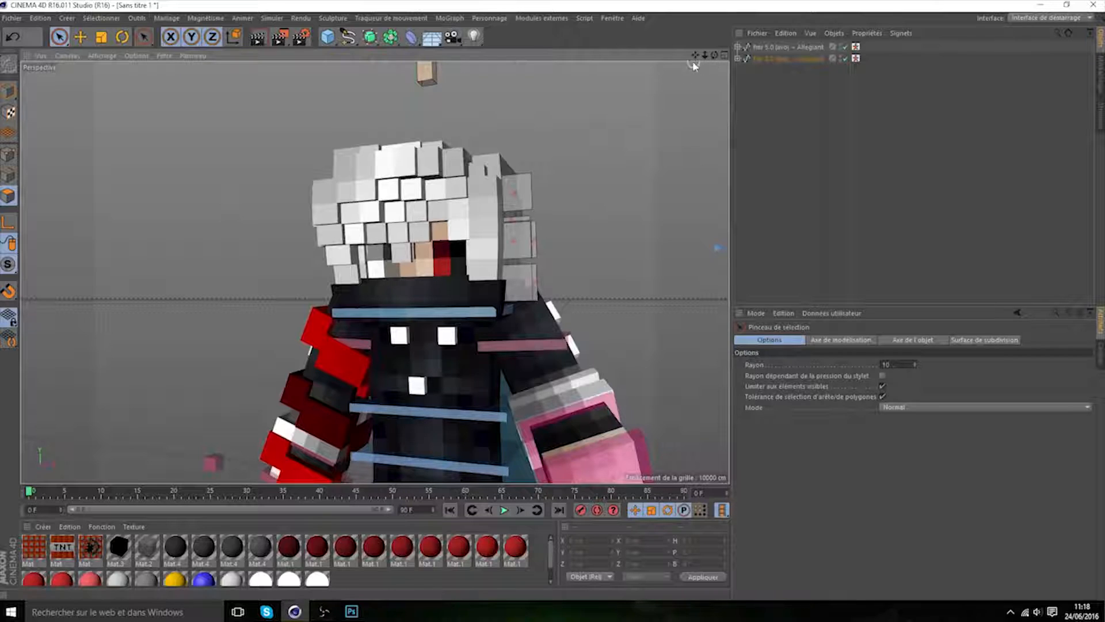
- Select the brown-haired rig's front hair polygons with their top and side edge strips, excluding the stepped area on one side
drag(695, 56, 2, 110)
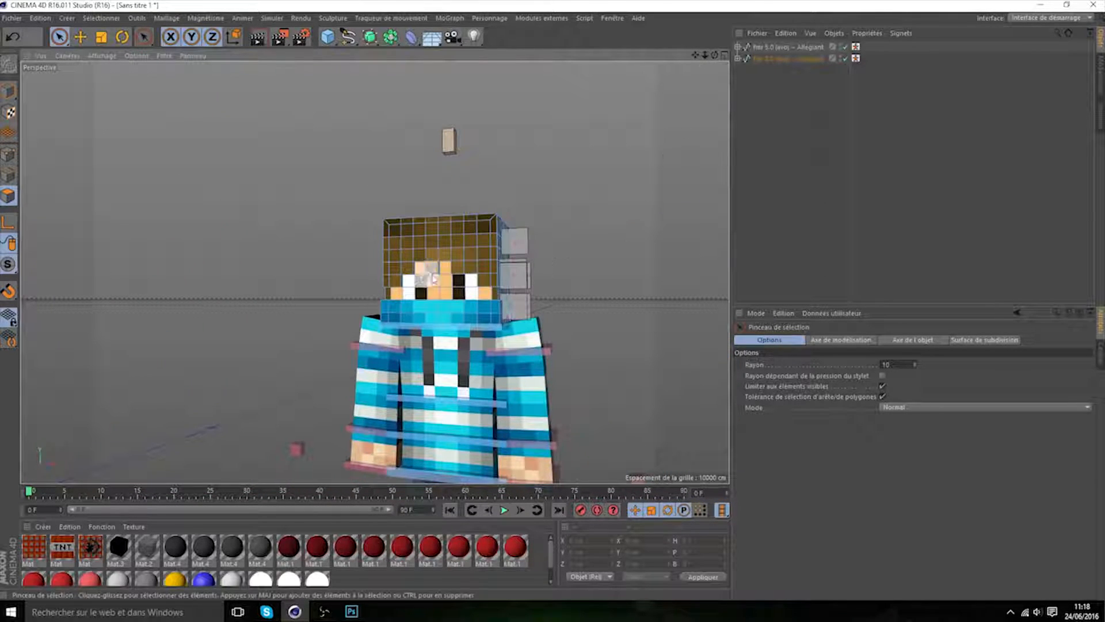
mouse_move(705, 56)
mouse_down()
mouse_move(760, 56)
mouse_move(701, 58)
mouse_up()
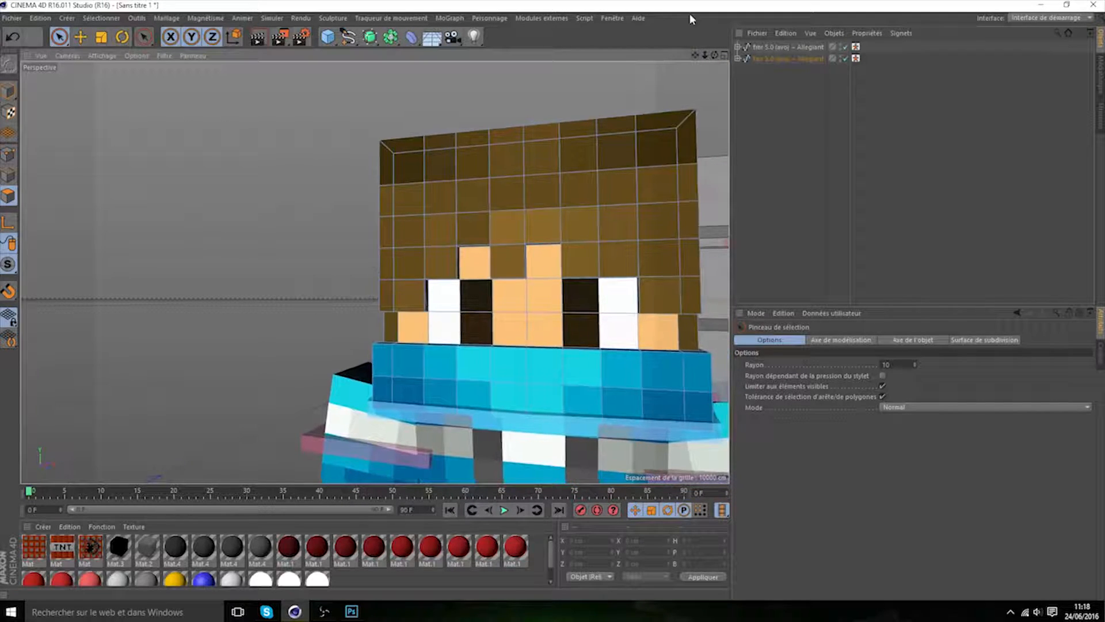
mouse_move(649, 158)
mouse_down()
mouse_move(646, 178)
mouse_move(685, 242)
mouse_move(613, 243)
mouse_up()
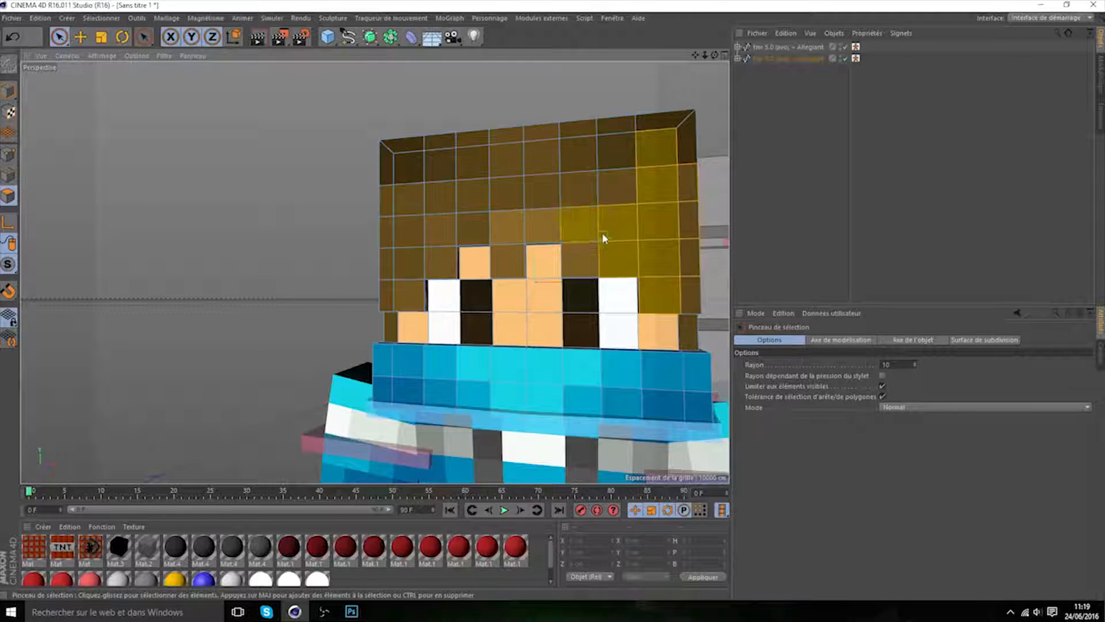
mouse_move(499, 217)
mouse_down()
mouse_move(489, 201)
mouse_move(434, 186)
mouse_up()
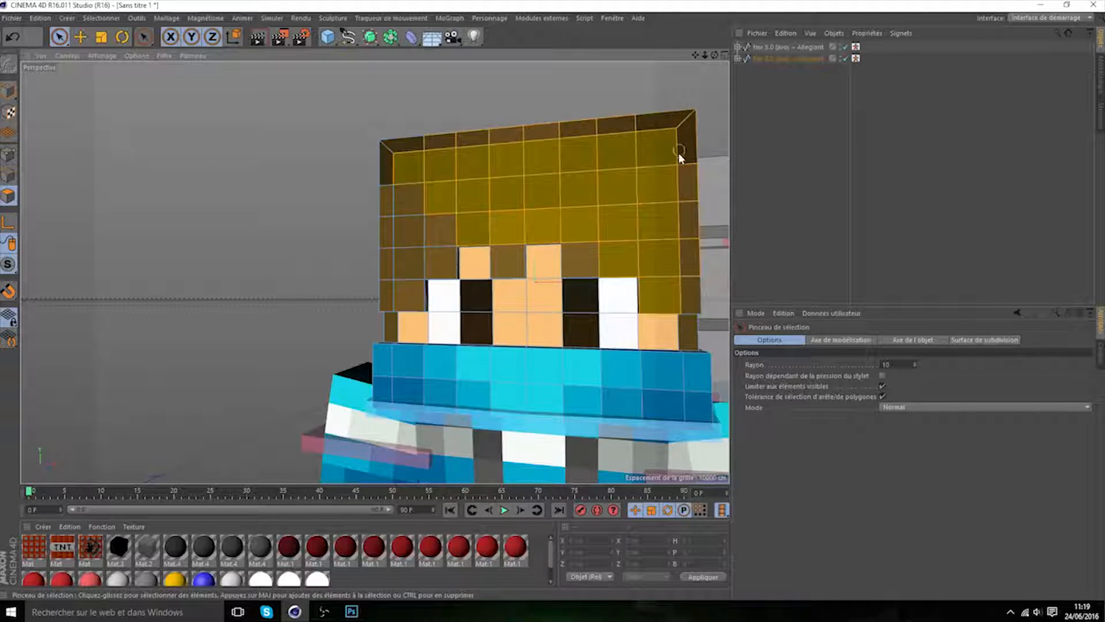
drag(679, 147, 647, 189)
- Extrude the selected front hair polygons with an offset of 2.99 cm
key(d)
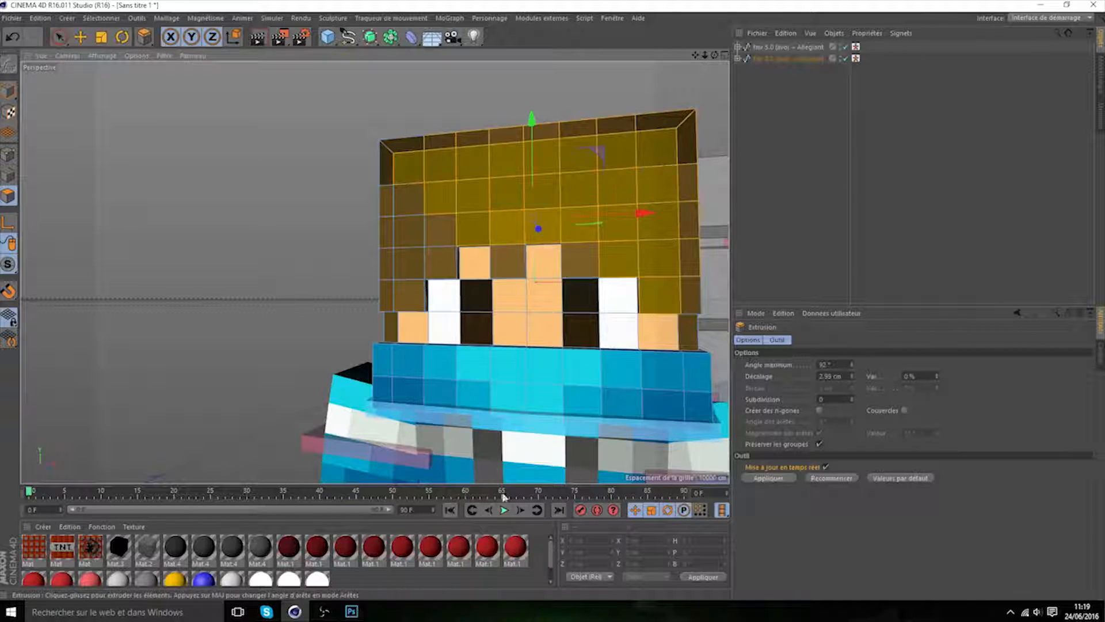
click(759, 479)
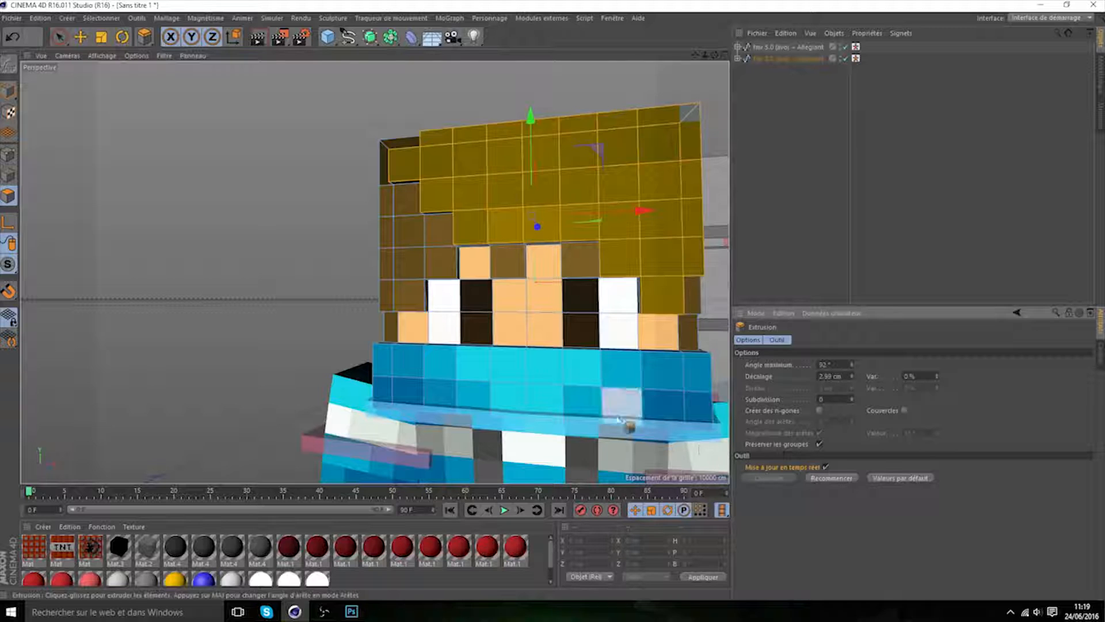
drag(720, 62, 596, 66)
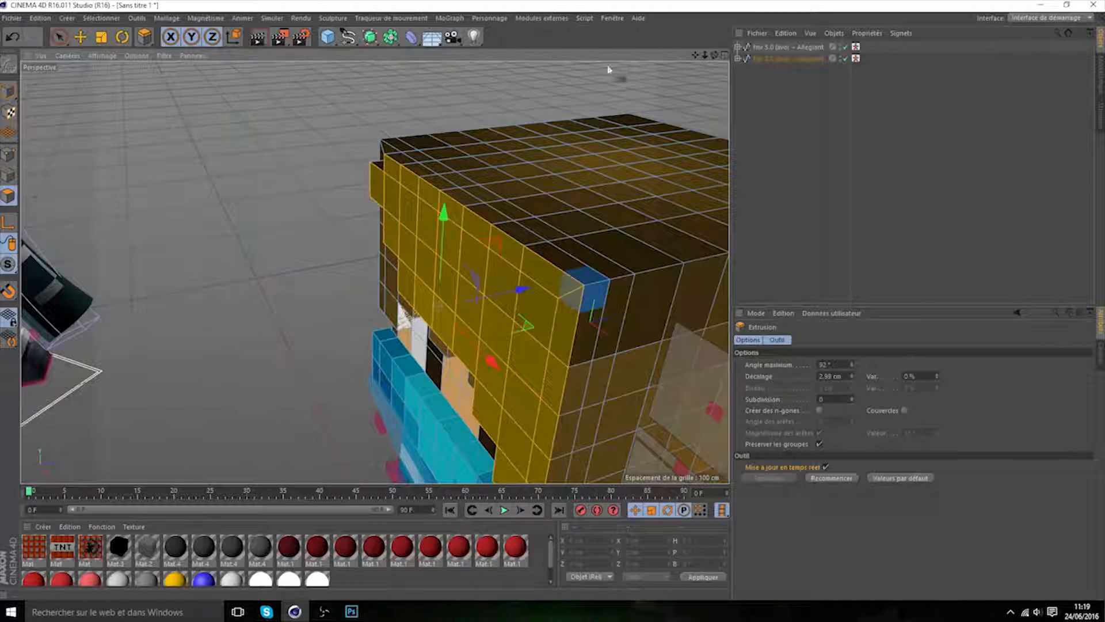
- Render the perspective view to check the blue notch at the hair's upper front corner
click(253, 40)
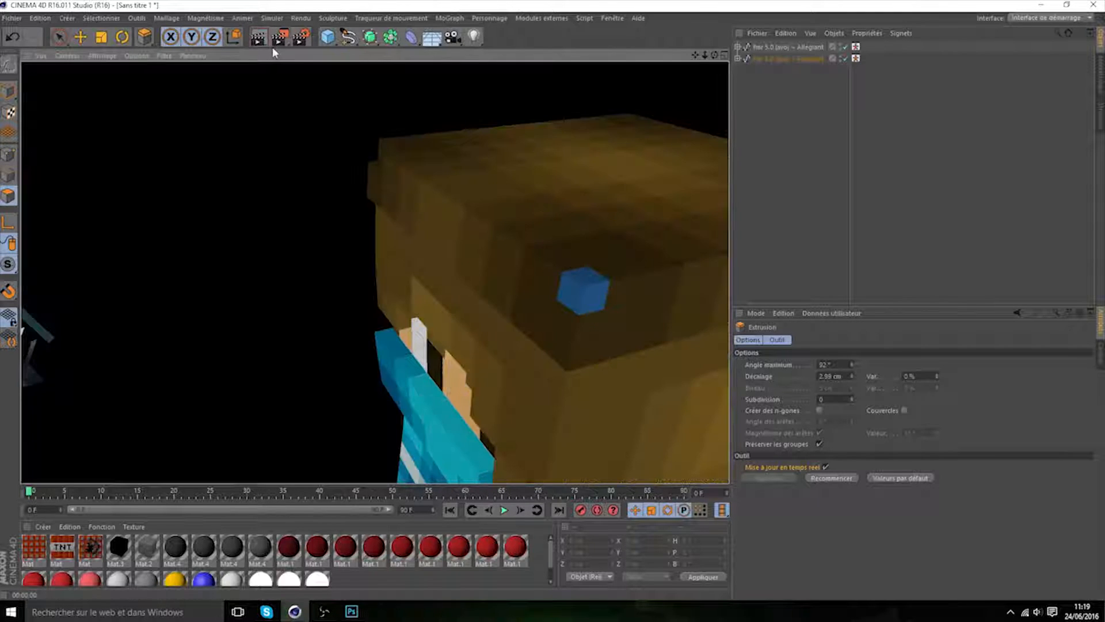
click(789, 207)
drag(715, 56, 705, 92)
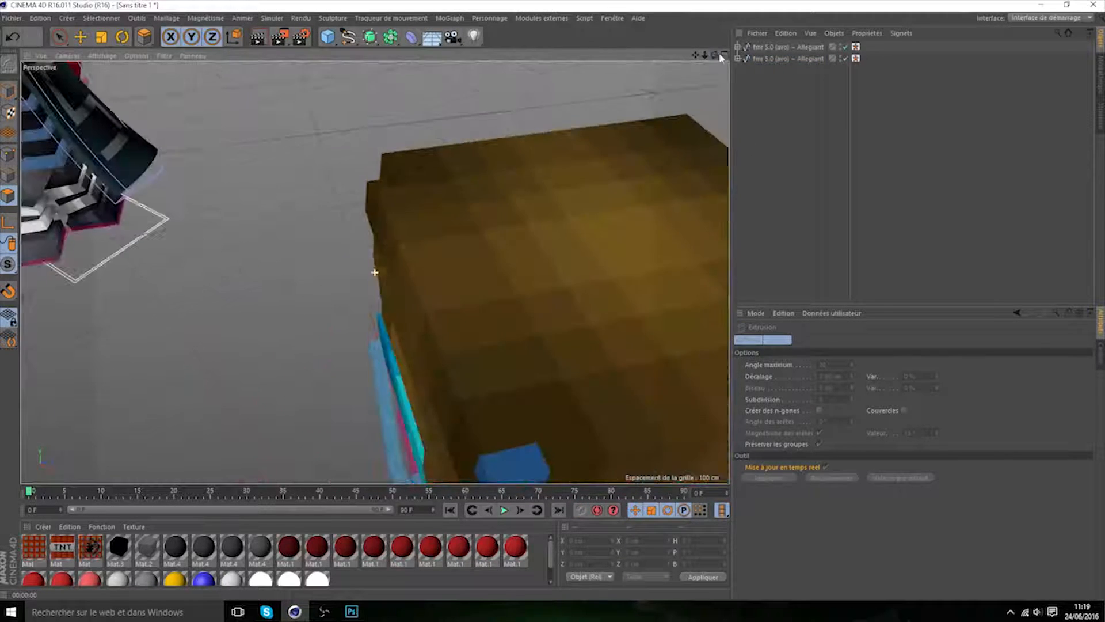
- Select the head's face and both eye meshes with the selection brush and return to polygon editing
click(61, 39)
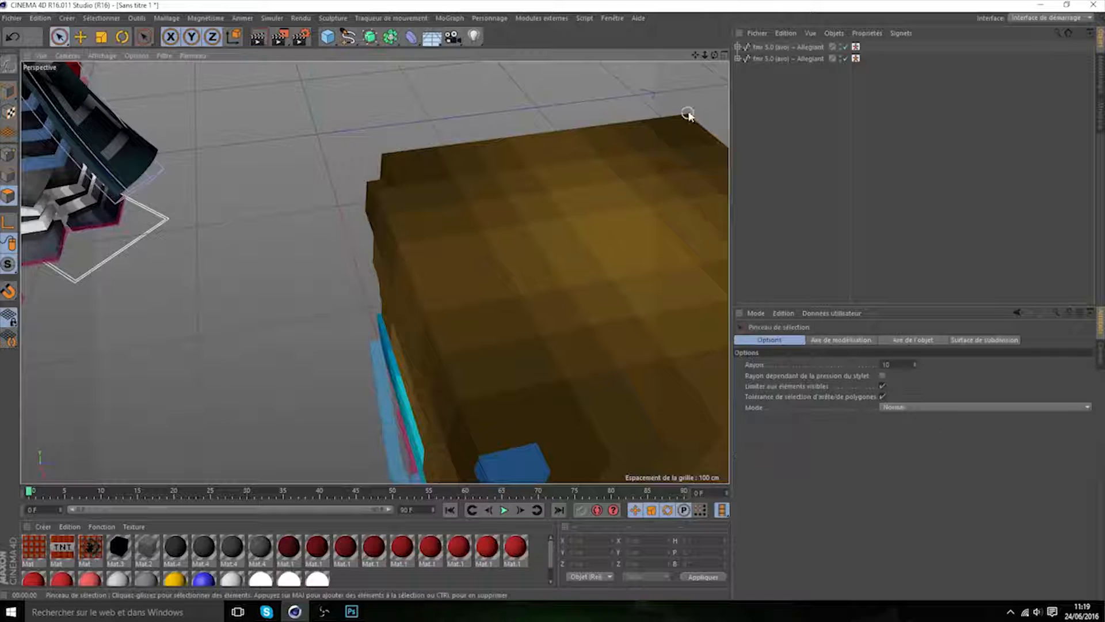
drag(697, 56, 697, 17)
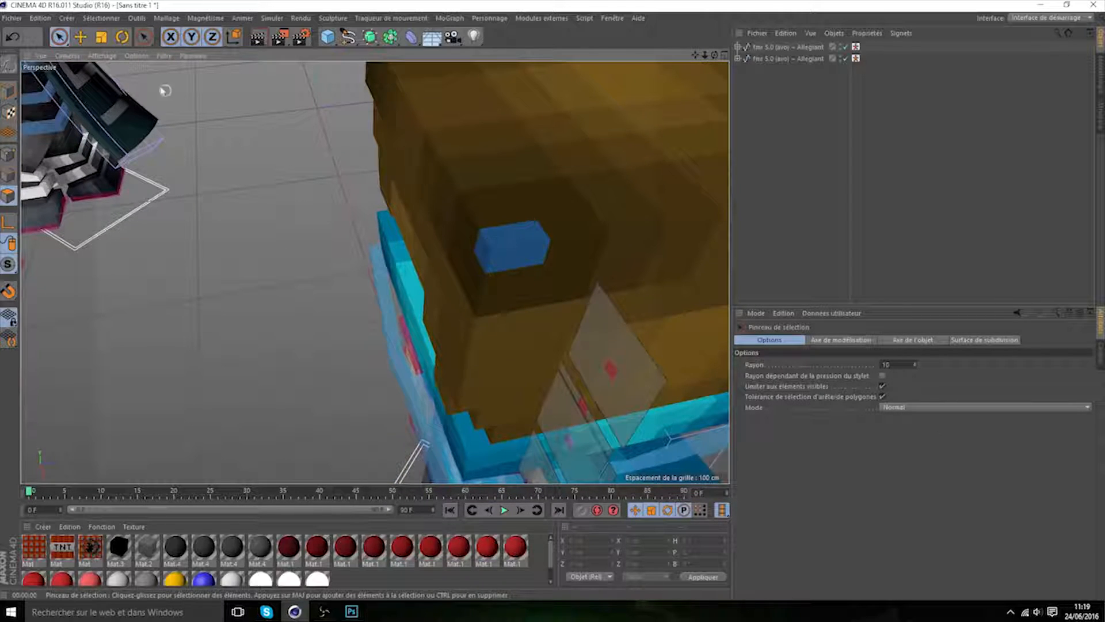
click(393, 111)
shift+click(557, 102)
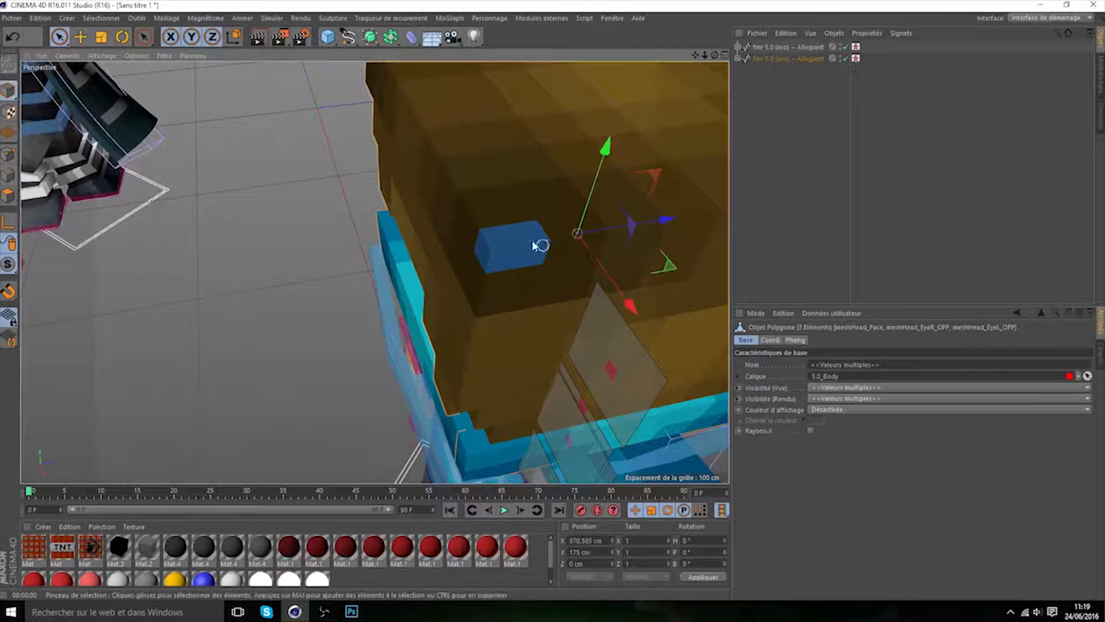
click(9, 196)
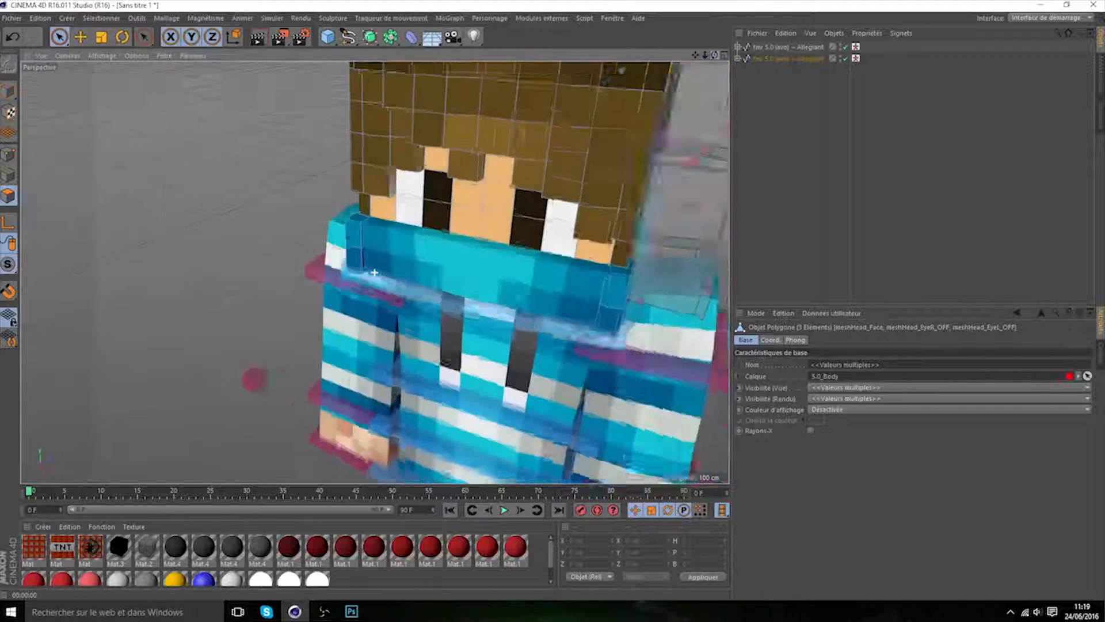
- Delete the stray polygons around the blue notch at the hair's upper front corner
drag(714, 55, 713, 133)
drag(695, 56, 547, 92)
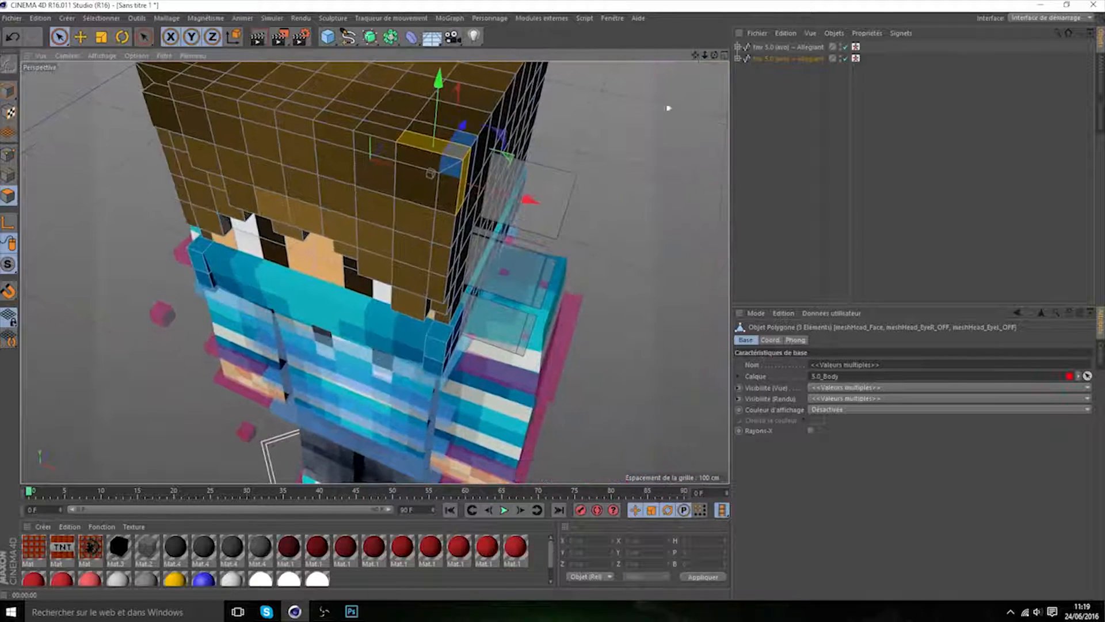
click(460, 172)
click(460, 172)
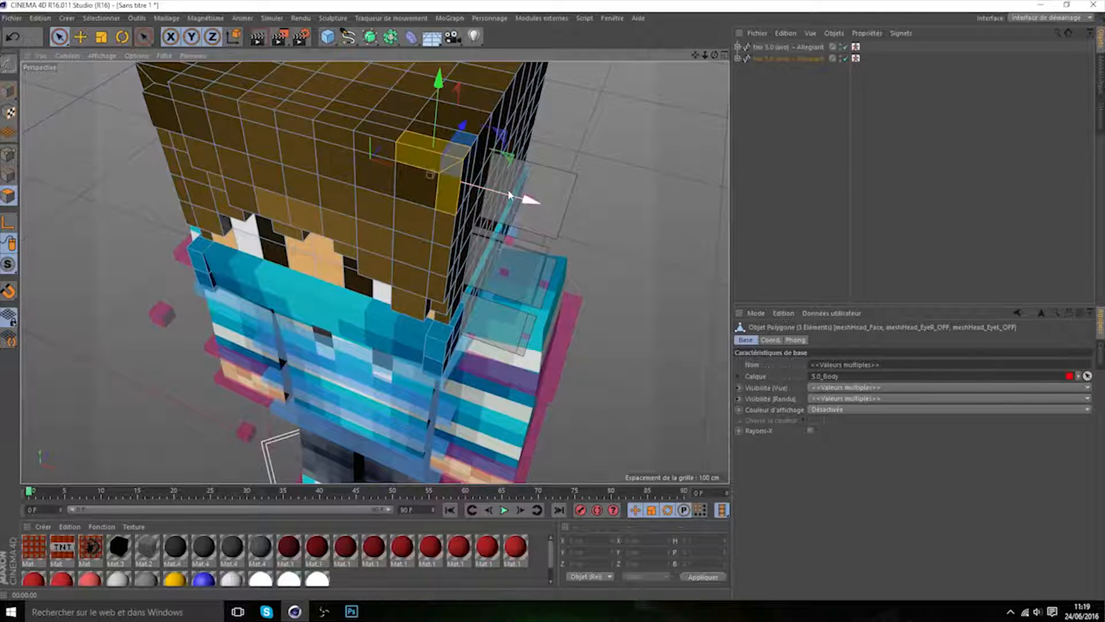
key(Delete)
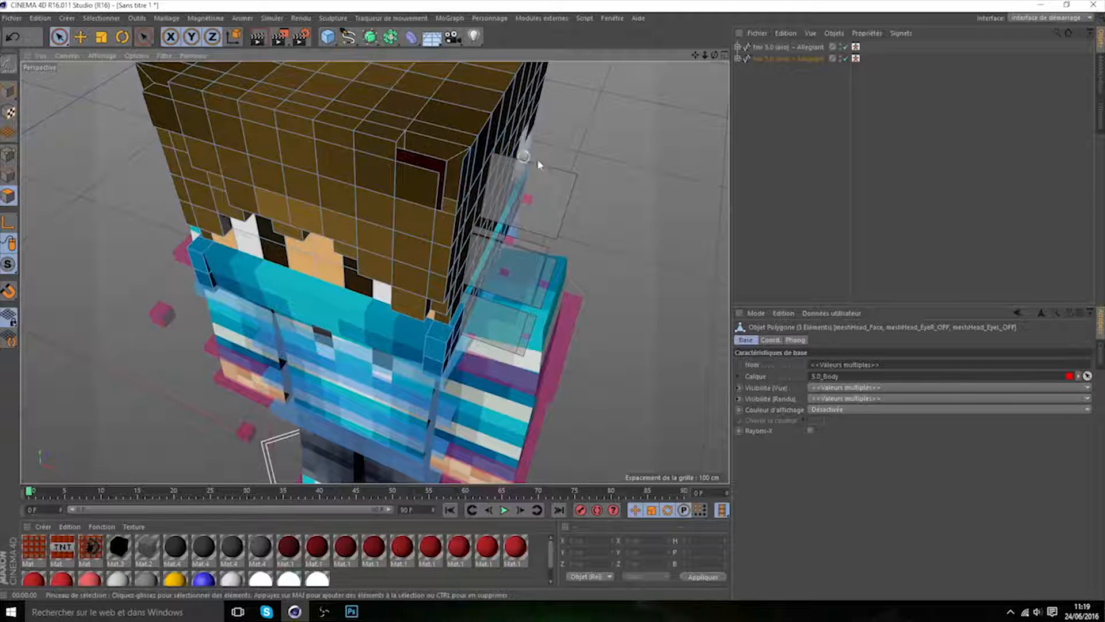
drag(714, 56, 683, 52)
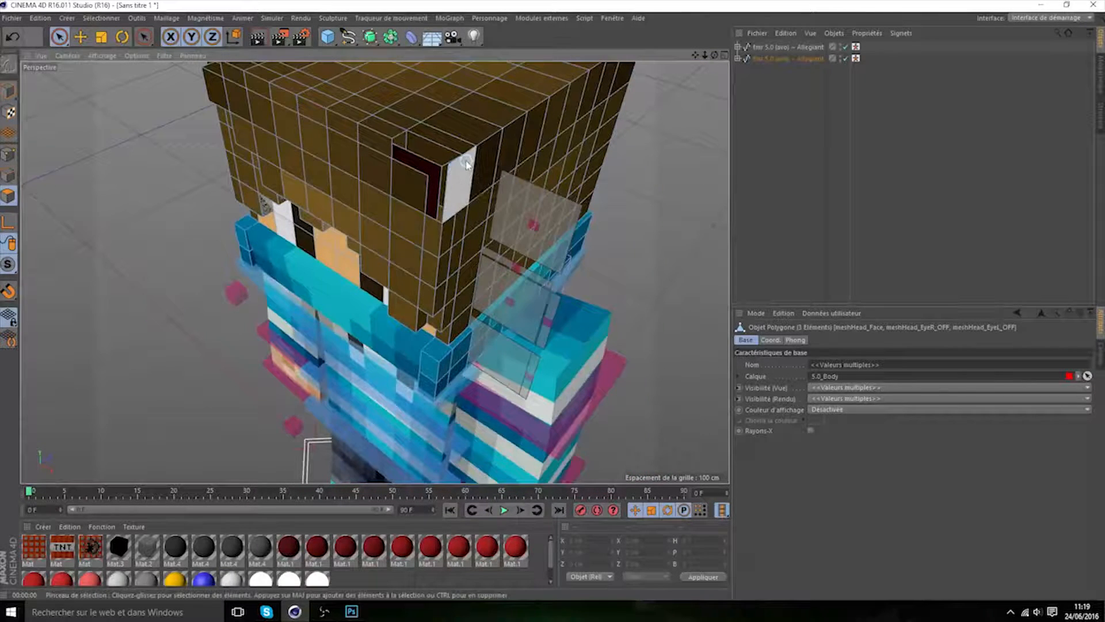
click(466, 165)
key(Delete)
- Select the corner edge polygons at the notch and extrude them with an offset of 2.99 cm
mouse_move(715, 55)
mouse_down()
mouse_move(645, 36)
mouse_move(693, 49)
mouse_move(740, 44)
mouse_move(722, 47)
mouse_up()
click(453, 123)
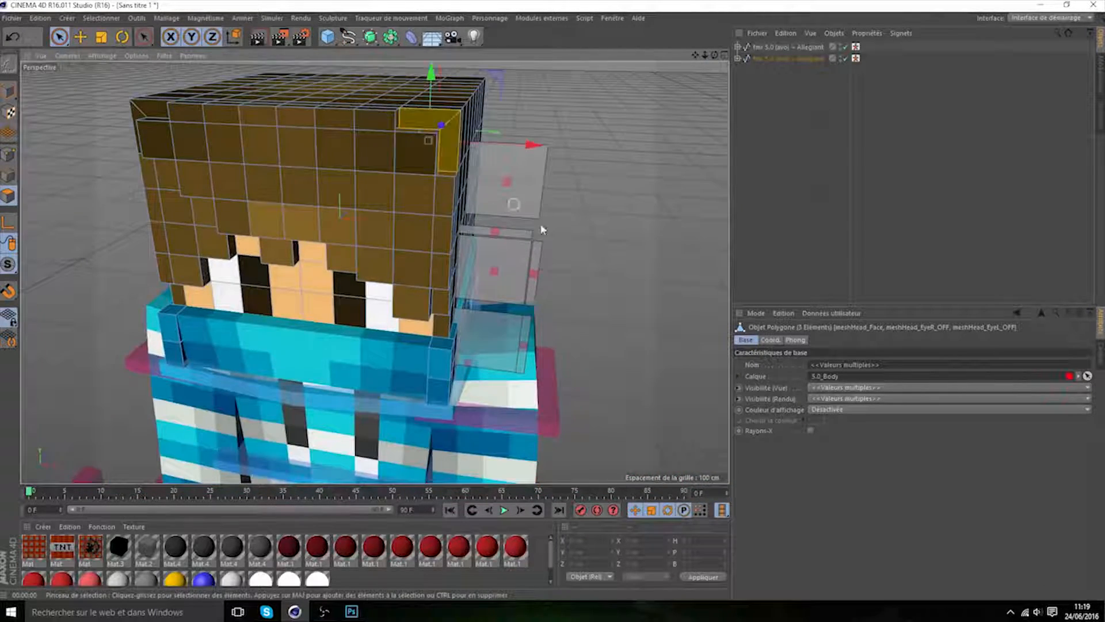
key(m)
key(t)
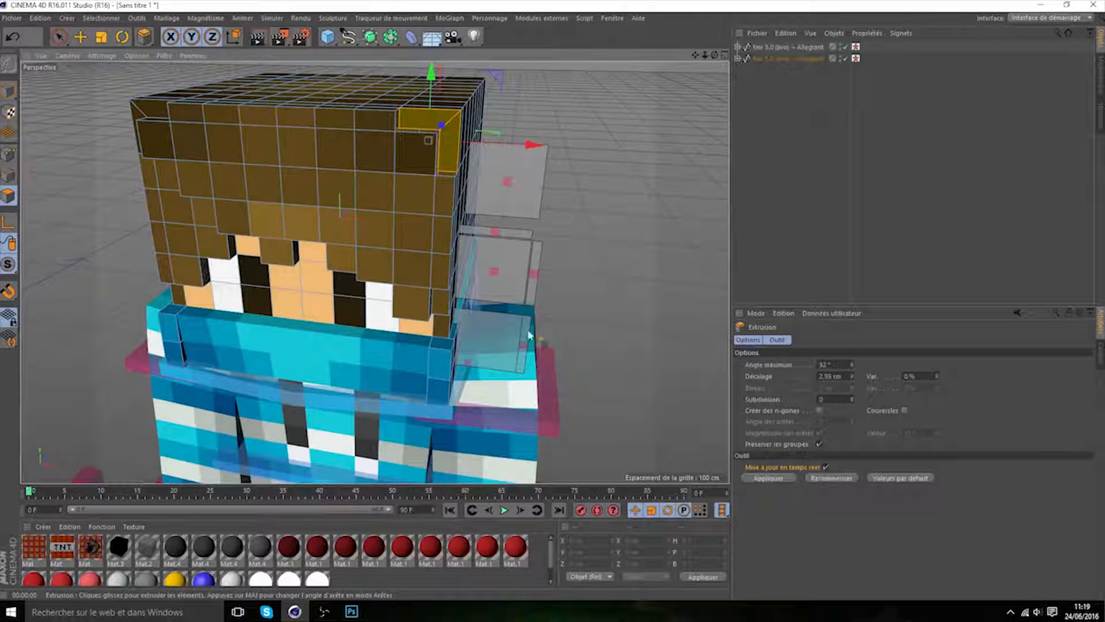
click(749, 475)
- Render the perspective view to check the repaired hair corner, and examine the head from the front
mouse_move(714, 54)
mouse_down()
mouse_move(694, 58)
mouse_move(743, 63)
mouse_move(702, 59)
mouse_move(713, 66)
mouse_up()
drag(375, 272, 558, 54)
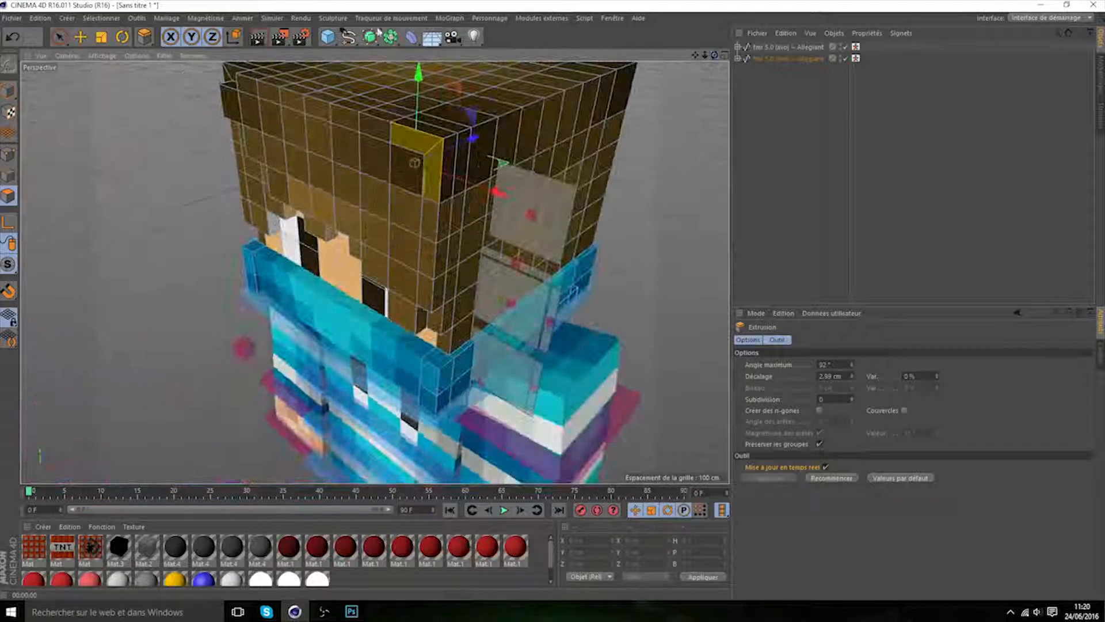
click(257, 39)
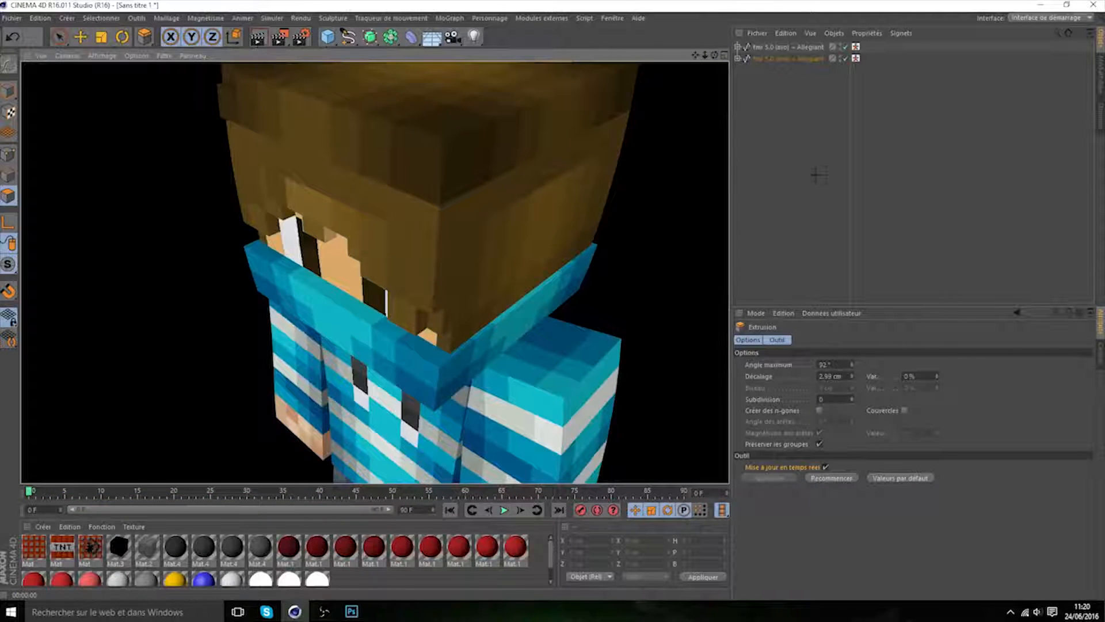
click(762, 146)
drag(718, 58, 614, 53)
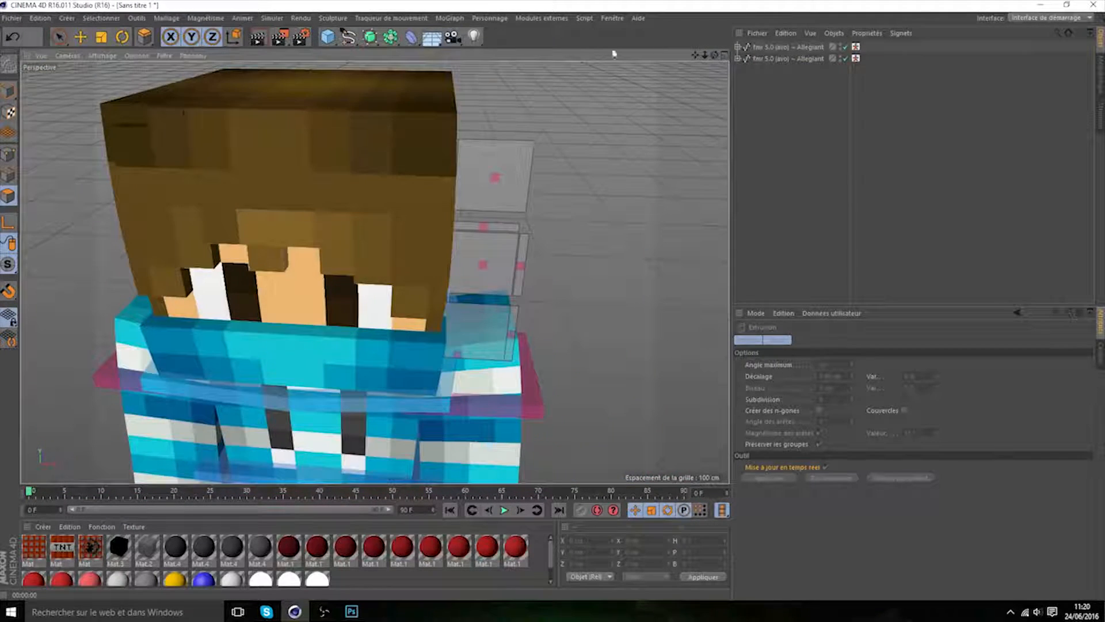
- Select the head's mouth, face and both eye meshes together and return to polygon editing
click(58, 36)
click(11, 90)
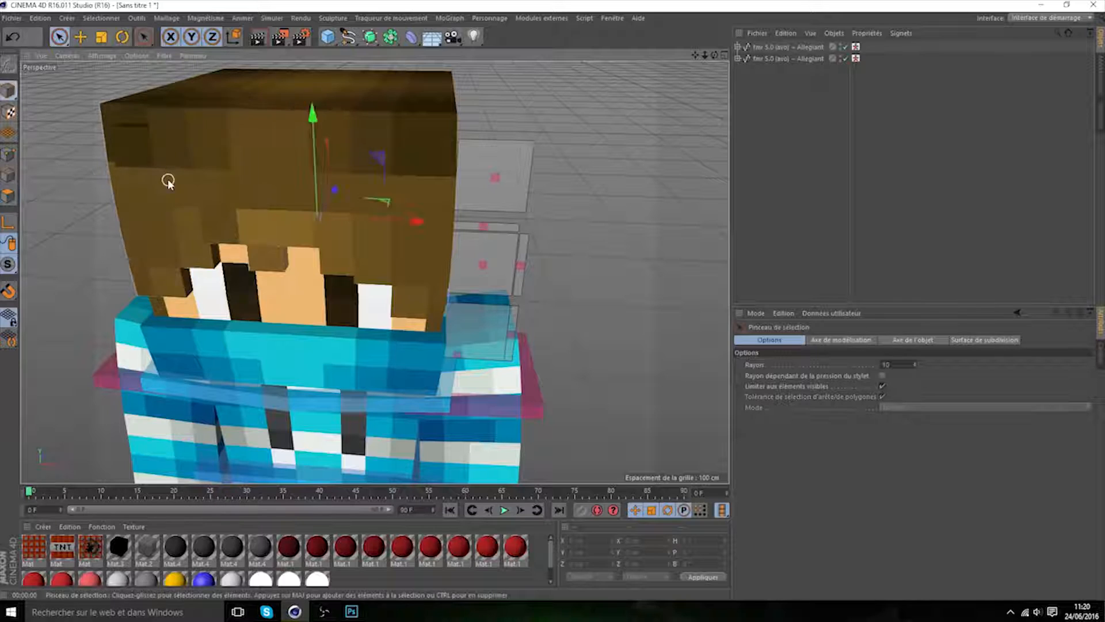
click(168, 180)
shift+click(384, 173)
shift+click(313, 364)
shift+click(331, 110)
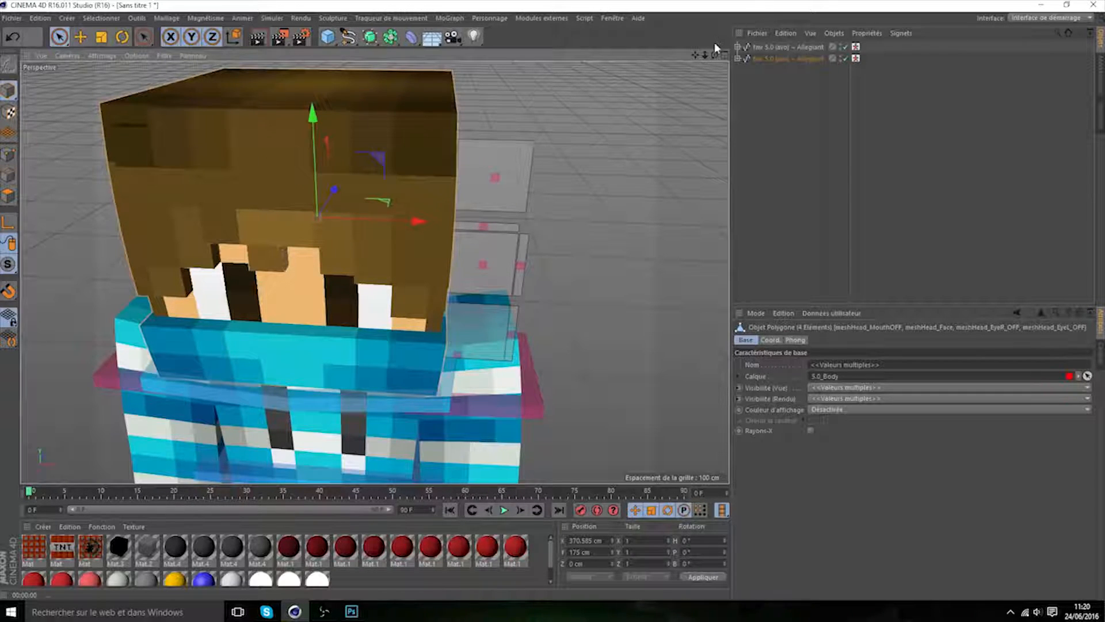
drag(715, 56, 565, 91)
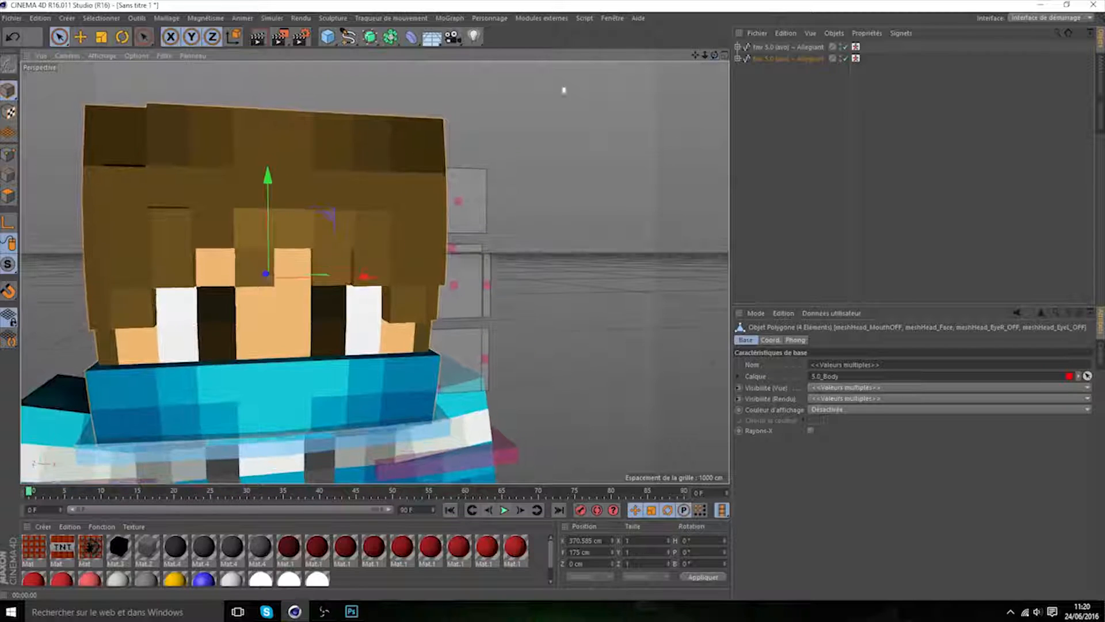
click(8, 196)
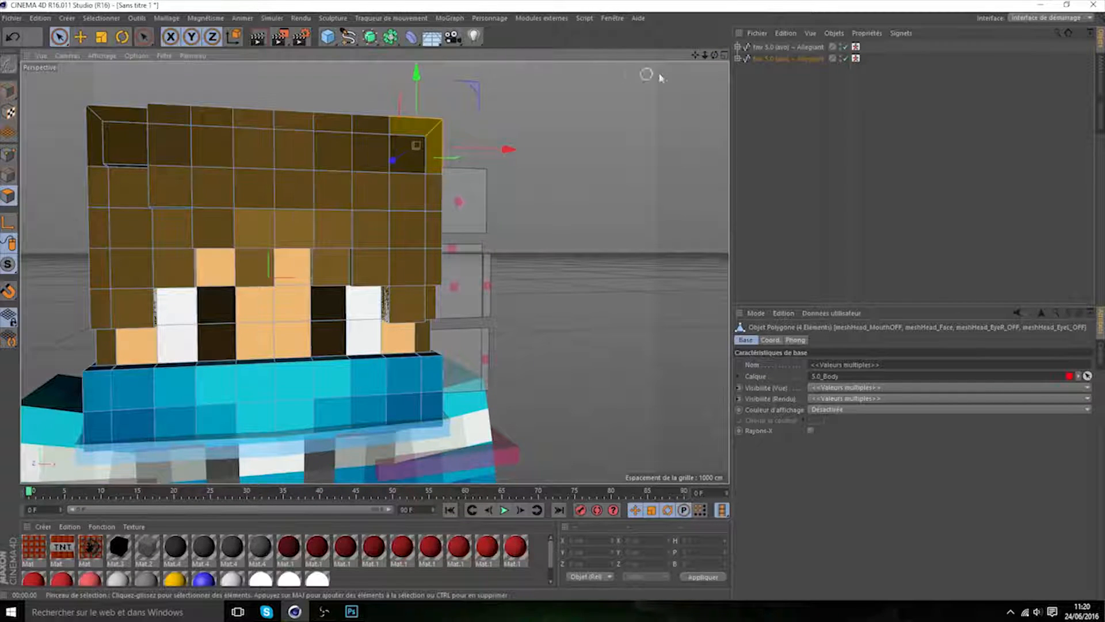
- Select a second, stepped layer of front hair polygons with its top and side edges, plus the single strand between the eyes
drag(715, 55, 374, 273)
alt+drag(374, 272, 242, 190)
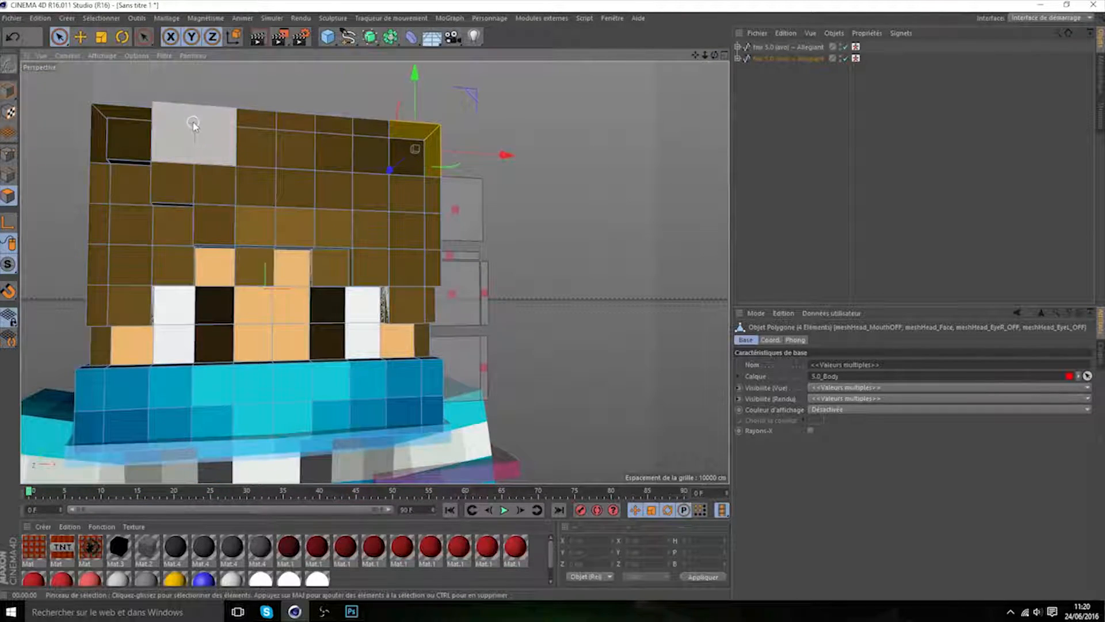
drag(192, 116, 256, 167)
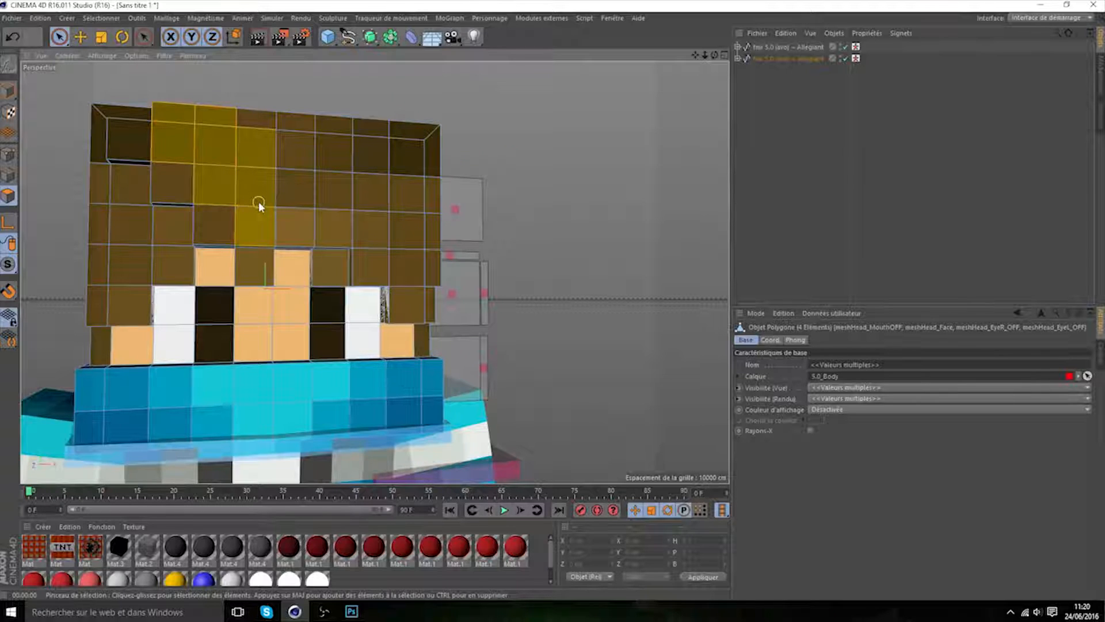
key(ctrl+z)
drag(192, 128, 242, 181)
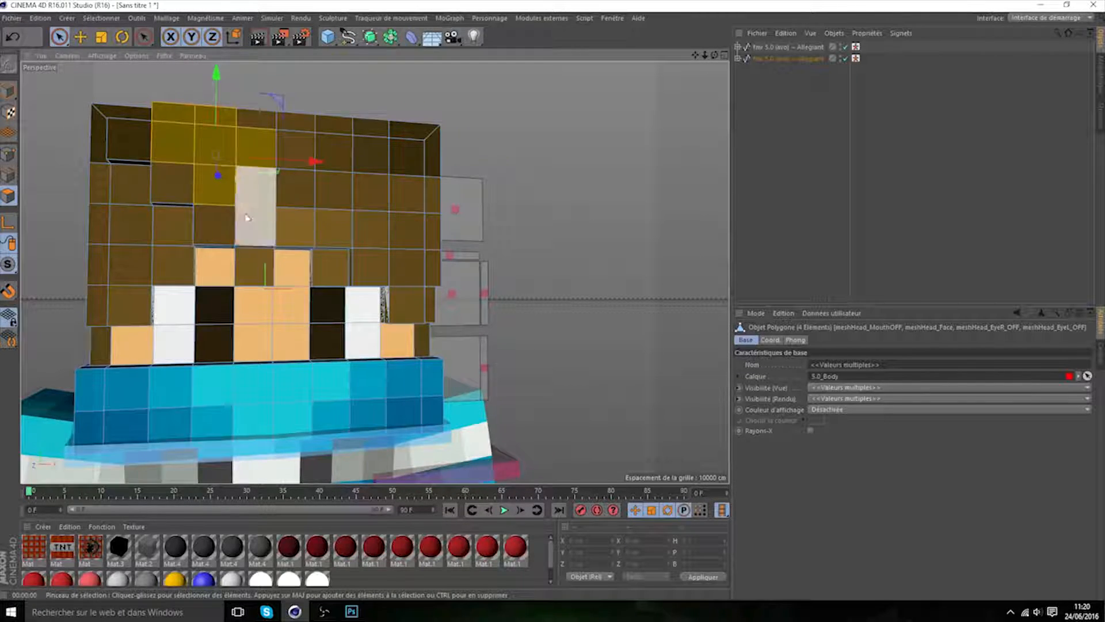
shift+click(252, 264)
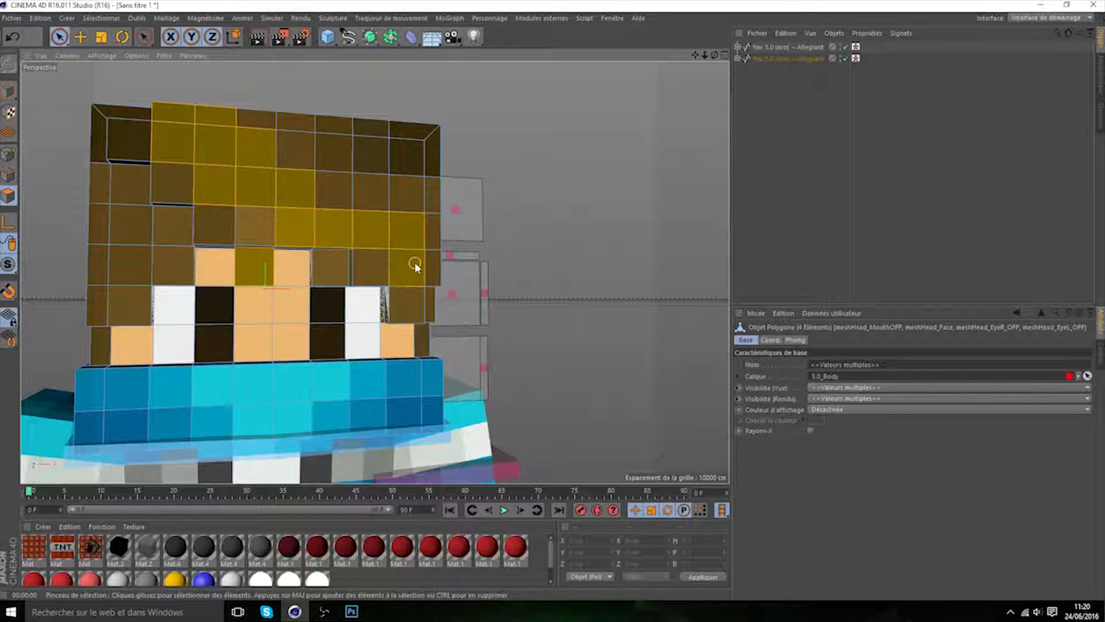
mouse_move(430, 218)
shift+mouse_down()
mouse_move(434, 207)
mouse_move(365, 144)
mouse_move(277, 142)
mouse_move(385, 180)
shift+mouse_up()
- Extrude the selected second hair layer with an offset of 2.99 cm
key(d)
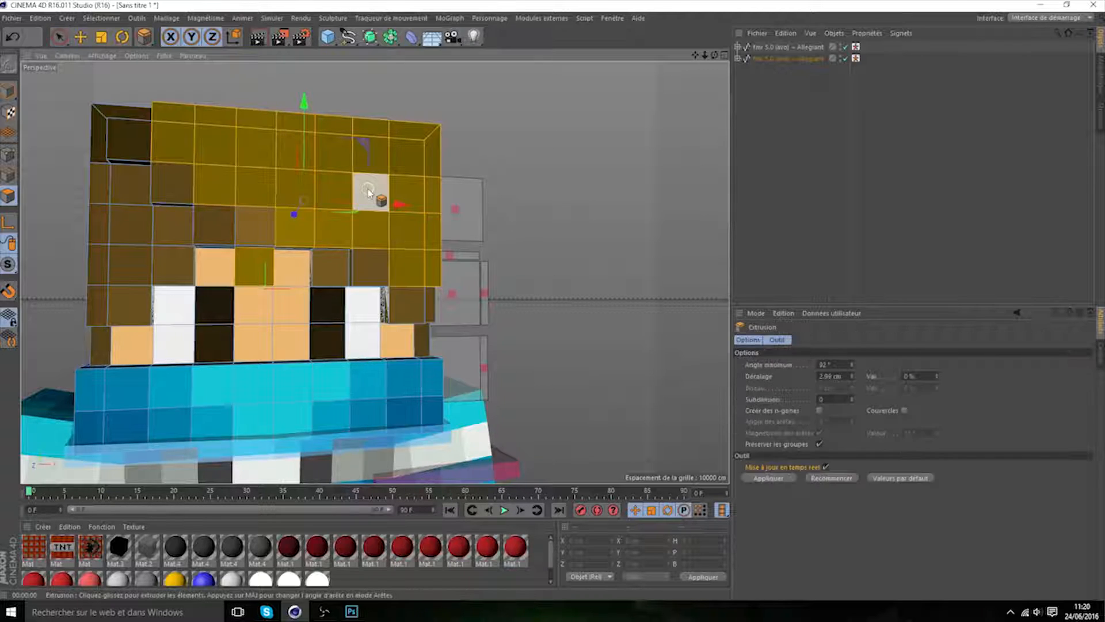
click(771, 478)
mouse_move(714, 55)
mouse_down()
mouse_move(712, 86)
mouse_move(645, 115)
mouse_move(719, 51)
mouse_move(731, 20)
mouse_move(712, 37)
mouse_move(713, 69)
mouse_up()
- Select a smaller third layer of front hair polygons with its top and side edges and extrude it by 2.99 cm
click(59, 36)
drag(161, 114, 193, 118)
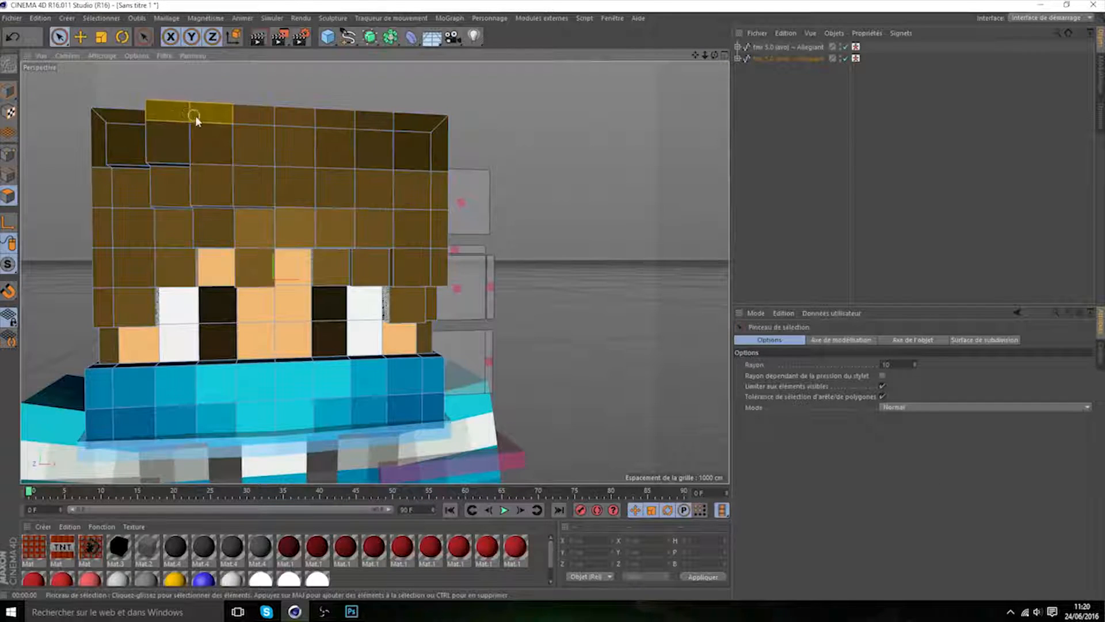
mouse_move(354, 210)
mouse_down()
mouse_move(417, 225)
mouse_move(419, 178)
mouse_move(281, 122)
mouse_move(423, 127)
mouse_up()
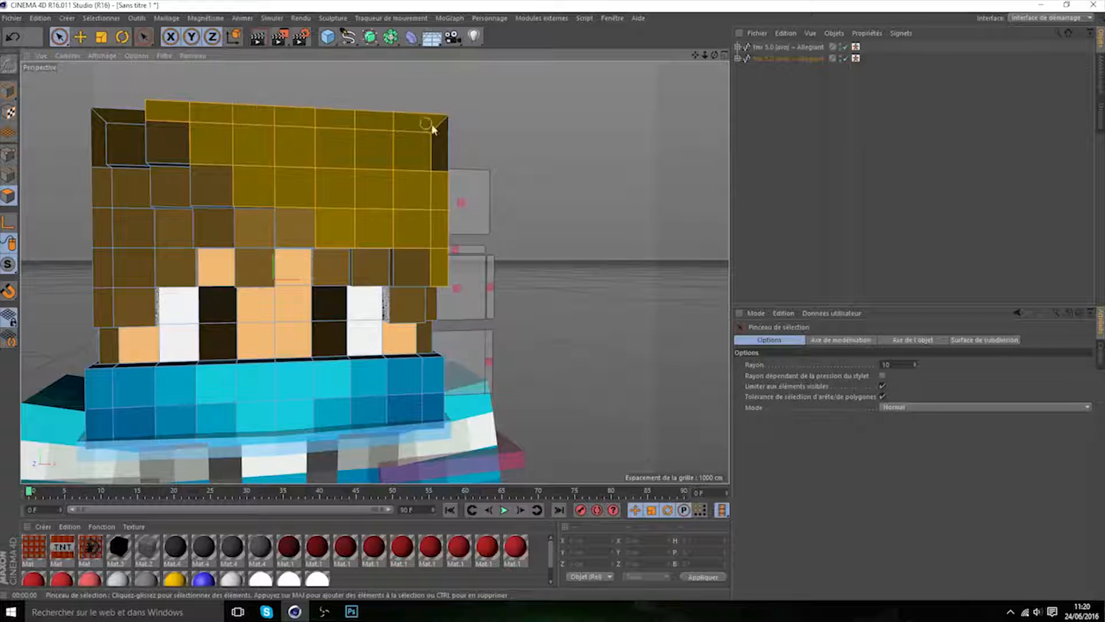
key(m)
key(t)
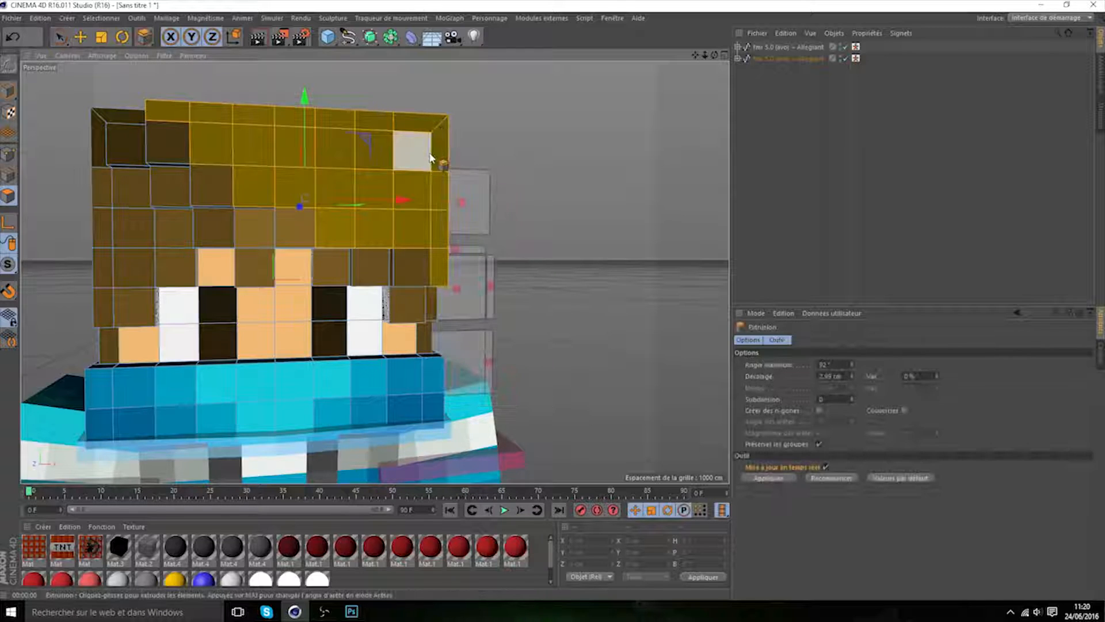
click(761, 480)
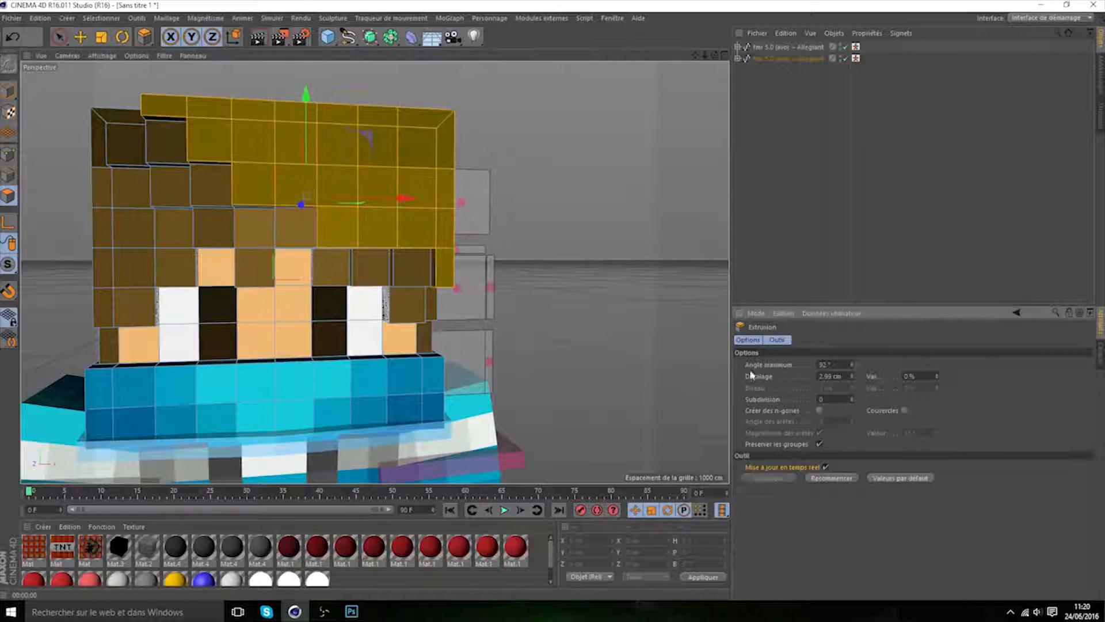
- Undo the last extrusion of the third front hair layer
scroll(375, 273, up, 2)
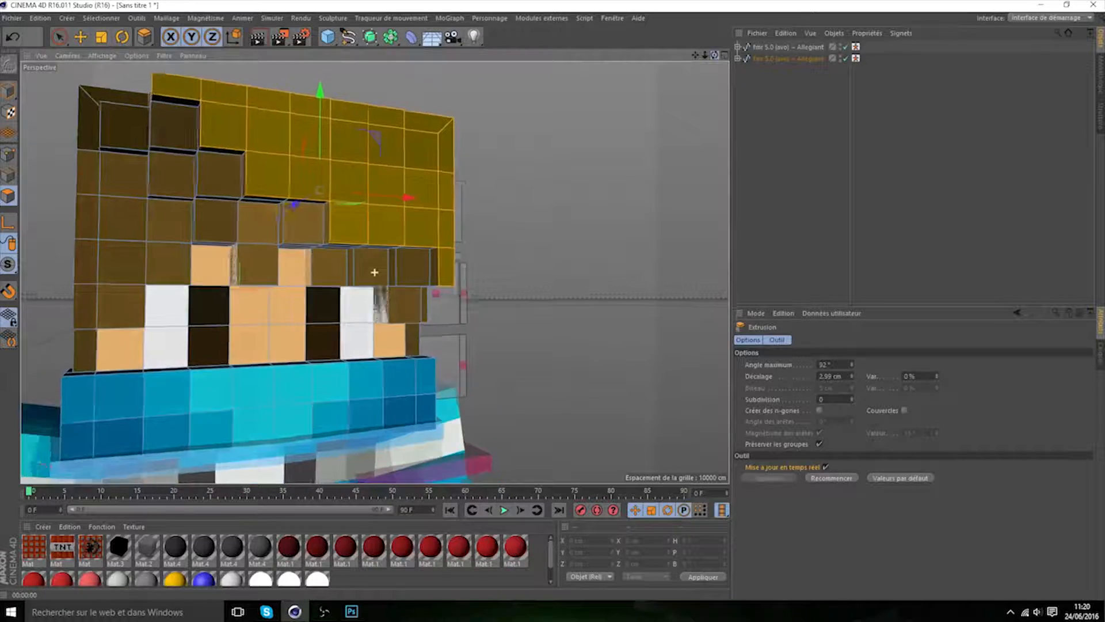
mouse_move(715, 55)
mouse_down()
mouse_move(759, 29)
mouse_move(805, 63)
mouse_move(754, 51)
mouse_move(707, 62)
mouse_move(668, 46)
mouse_move(687, 45)
mouse_move(699, 61)
mouse_up()
key(ctrl+z)
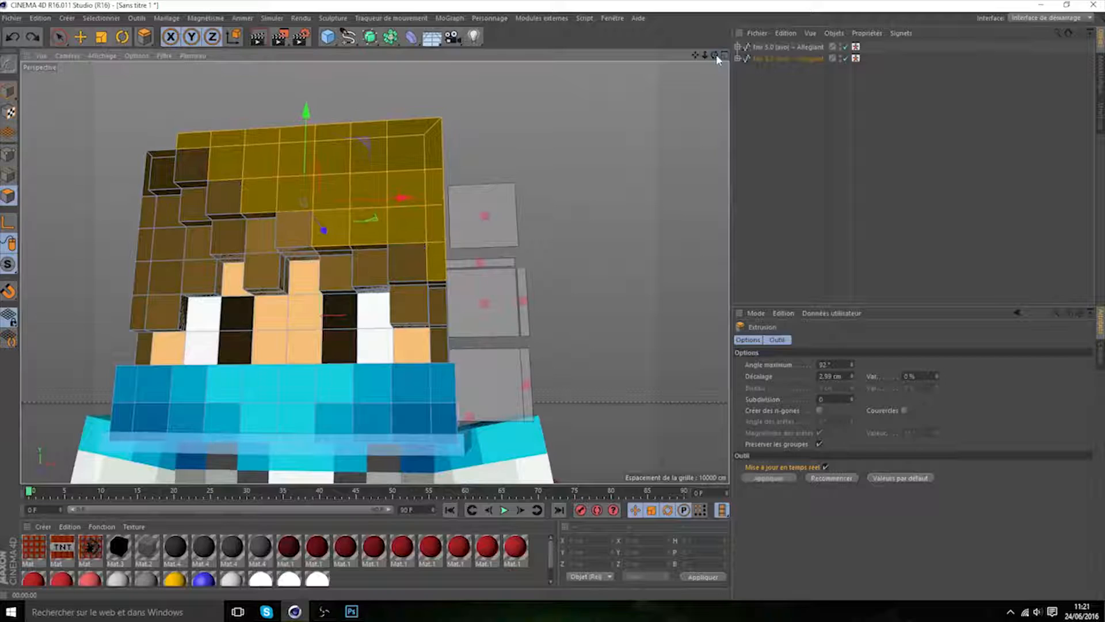
- Try extruding the third front hair layer by 2.99 cm without the side-edge polygons beside the lower hair row
click(58, 38)
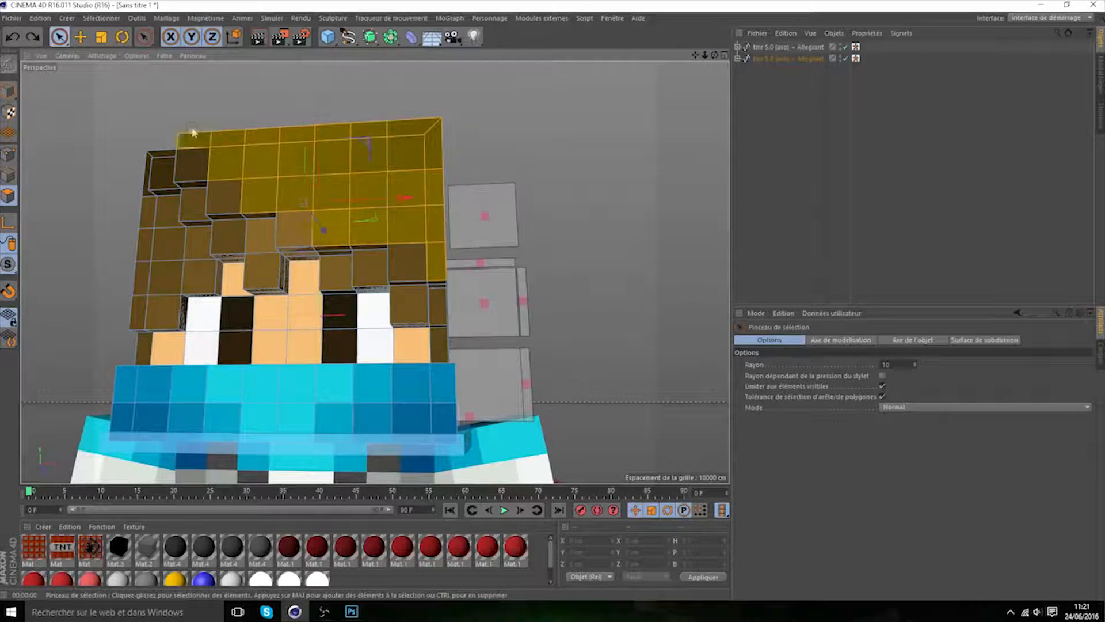
drag(192, 130, 225, 140)
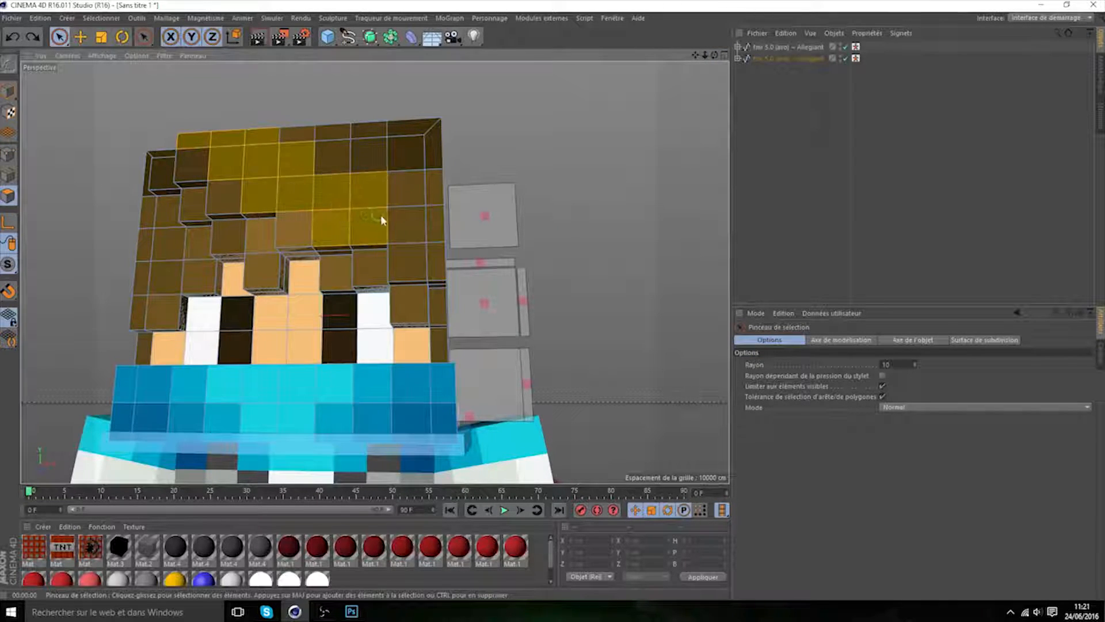
drag(437, 222, 269, 140)
drag(420, 148, 418, 150)
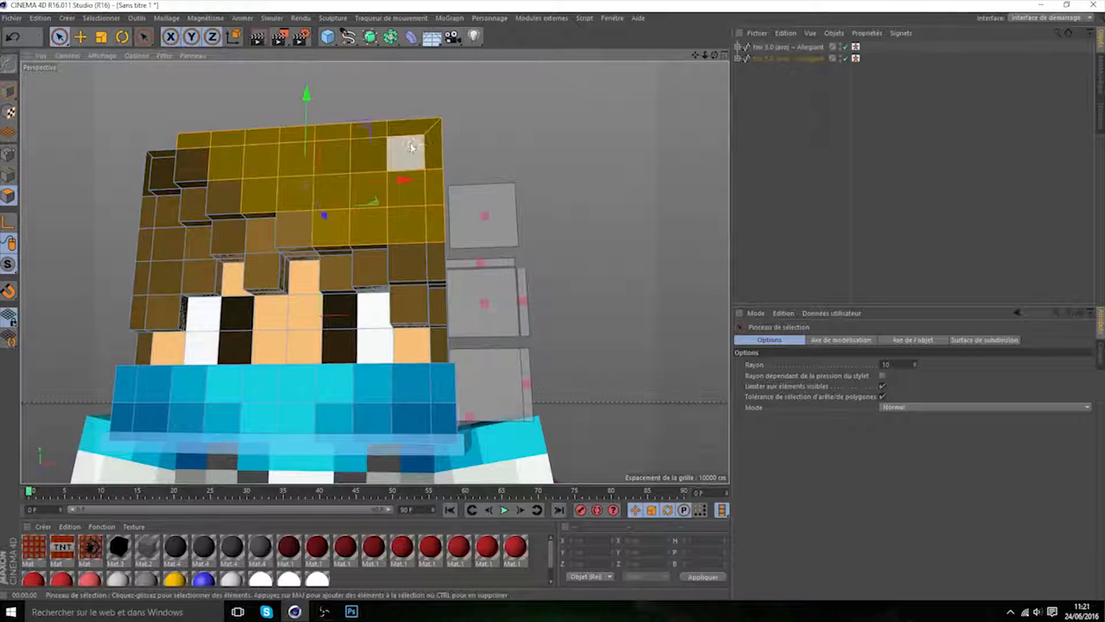
key(d)
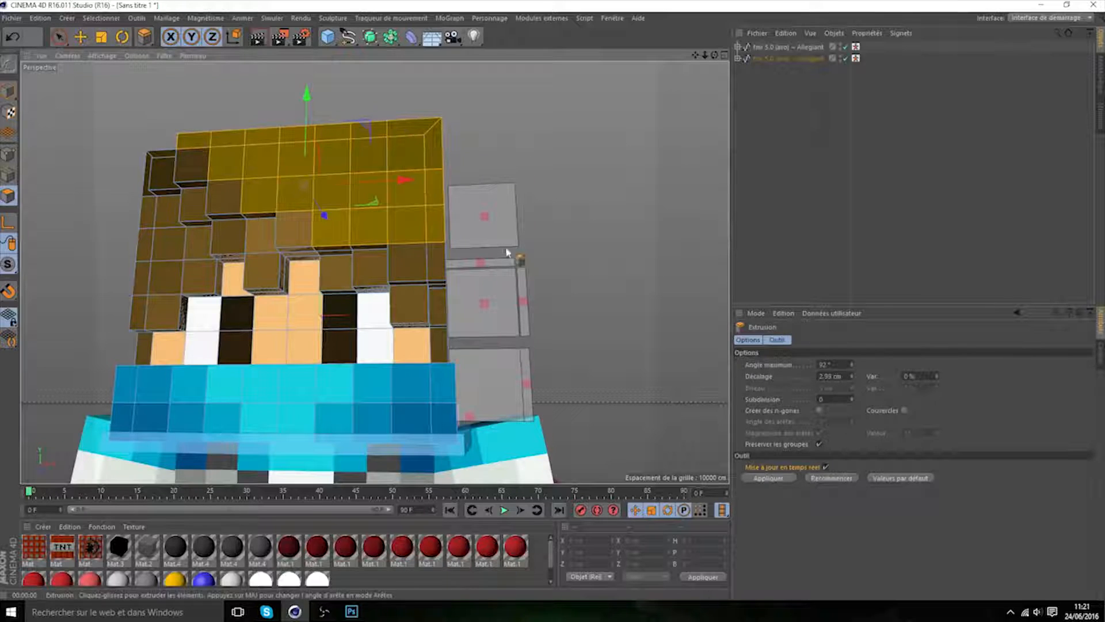
click(769, 478)
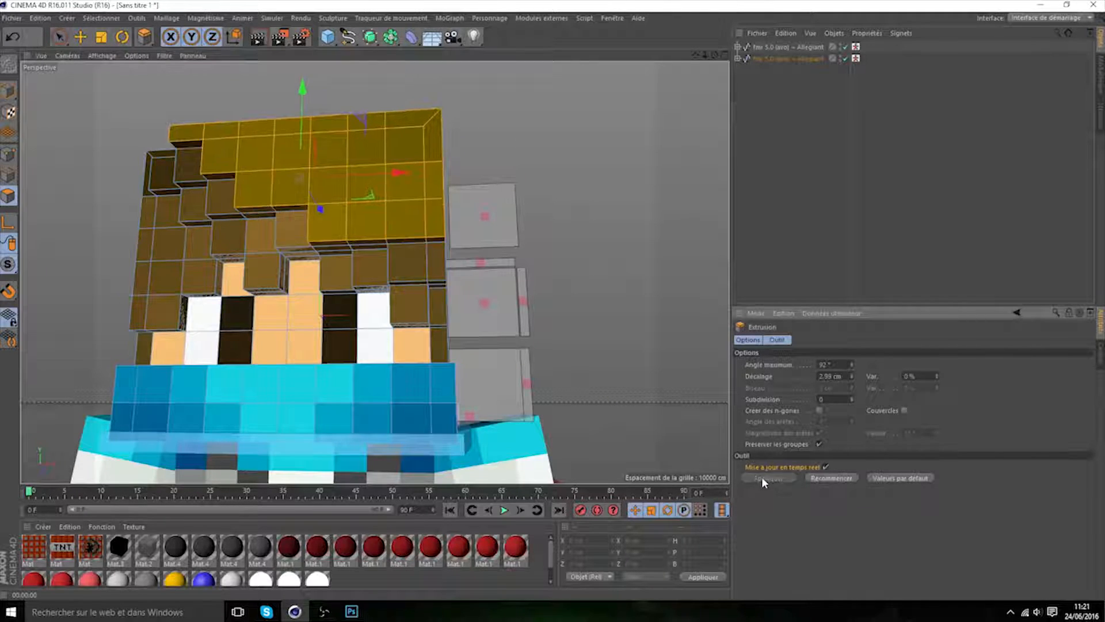
drag(714, 55, 375, 272)
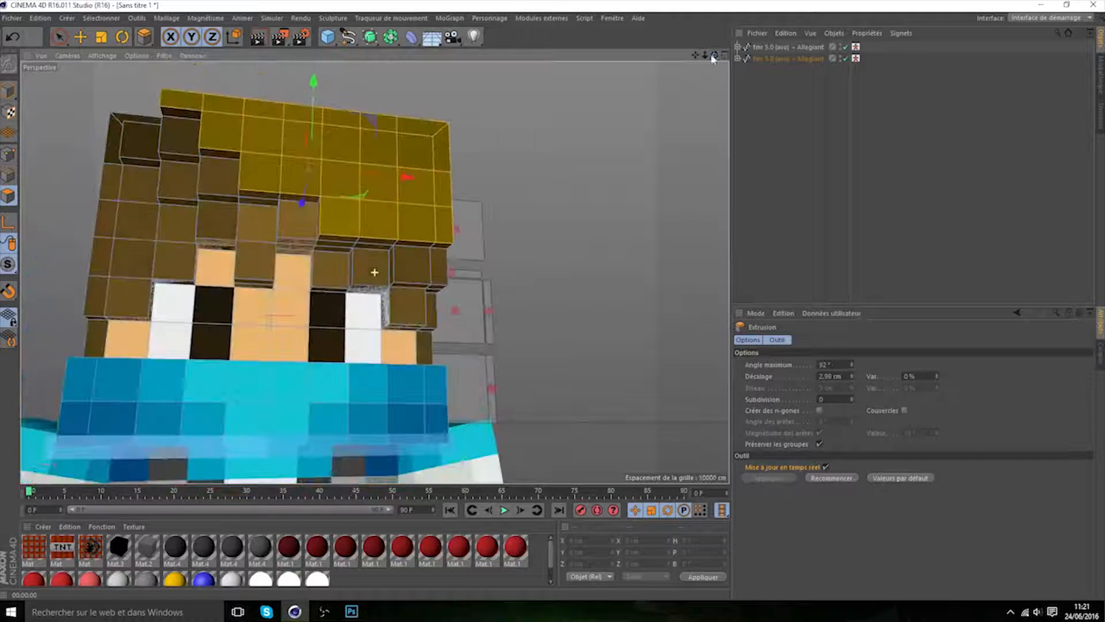
key(ctrl+z)
- Reselect the third front hair layer with one polygon fewer in its lowest row and extrude it by 2.99 cm
click(59, 38)
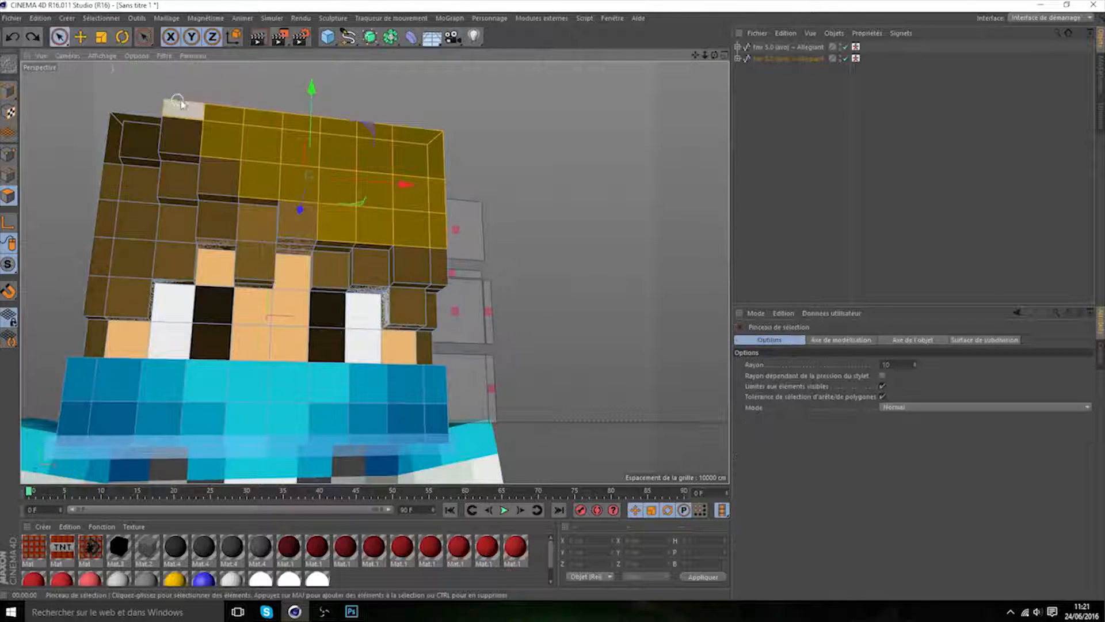
drag(176, 103, 219, 108)
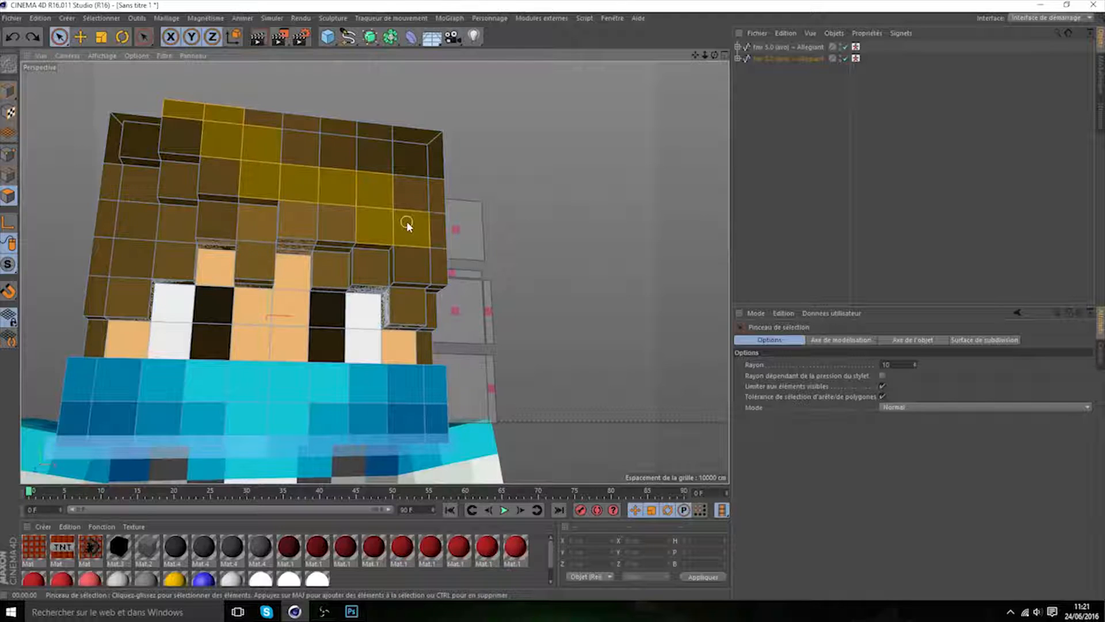
mouse_move(431, 226)
mouse_down()
mouse_move(424, 163)
mouse_move(270, 151)
mouse_up()
key(d)
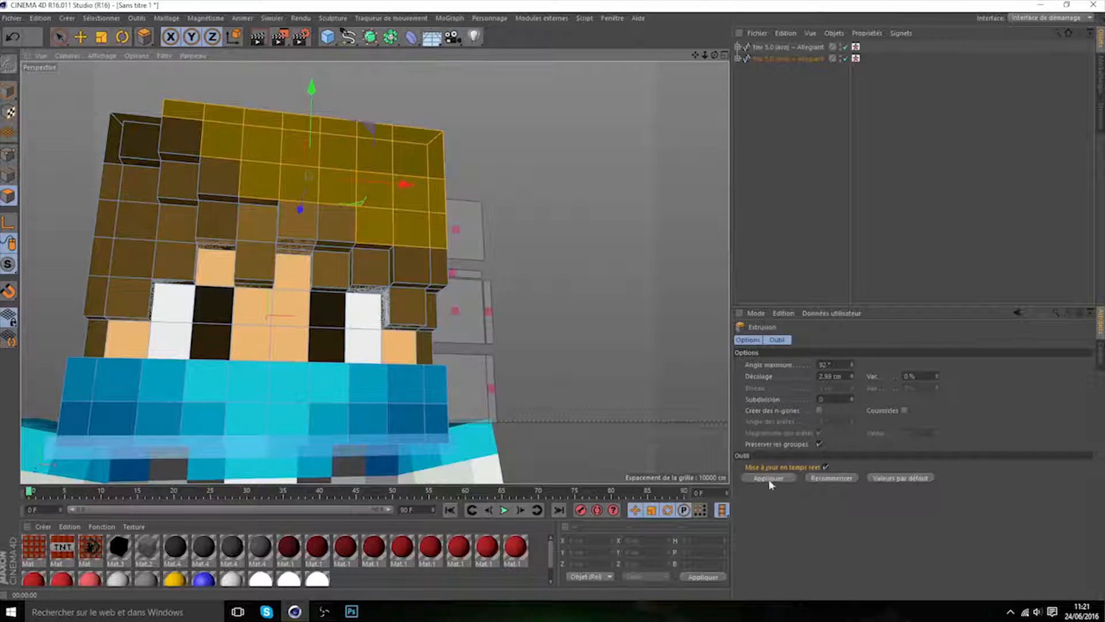
click(768, 478)
- Select a smaller, stepped fourth layer of front hair with its top and side edges and extrude it by 2.99 cm
key(9)
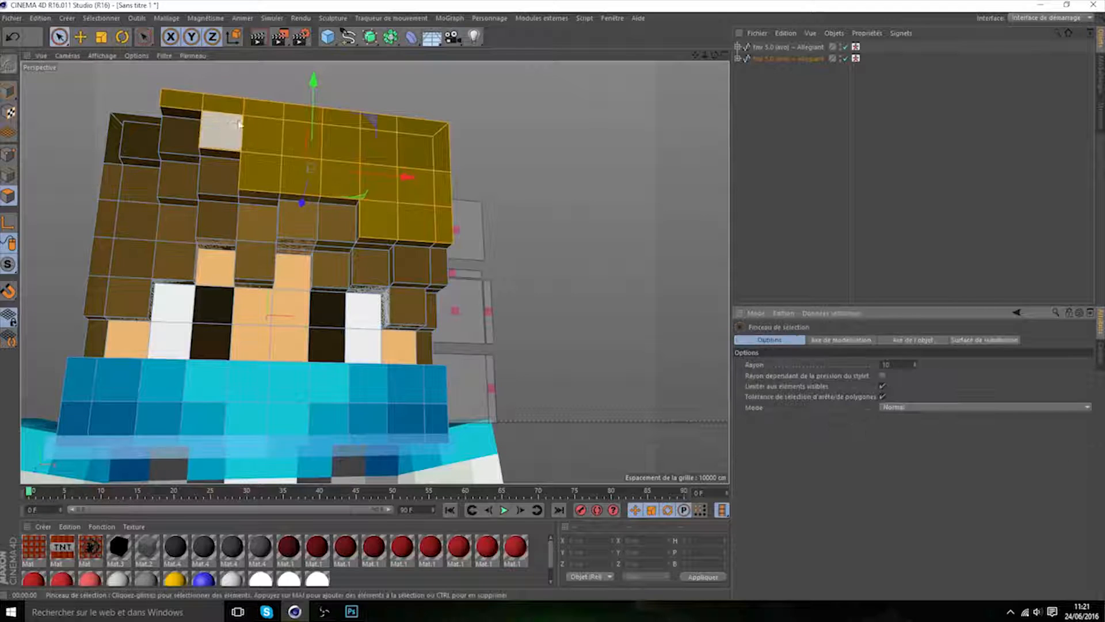
mouse_move(230, 113)
mouse_down()
mouse_move(257, 114)
mouse_move(314, 153)
mouse_up()
click(280, 118)
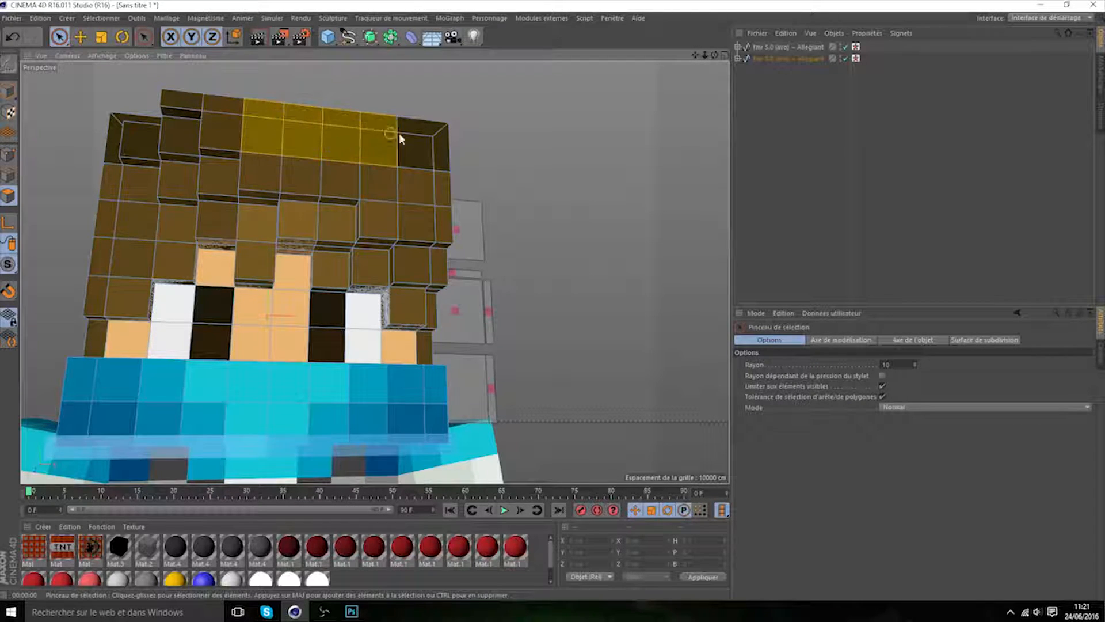
drag(392, 137, 433, 173)
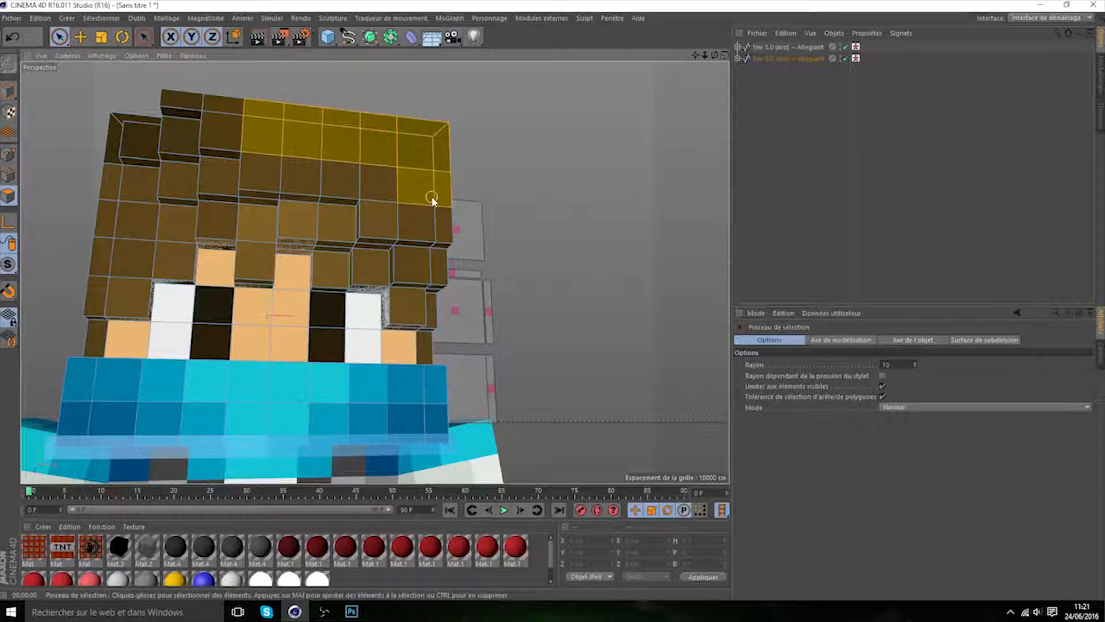
key(m)
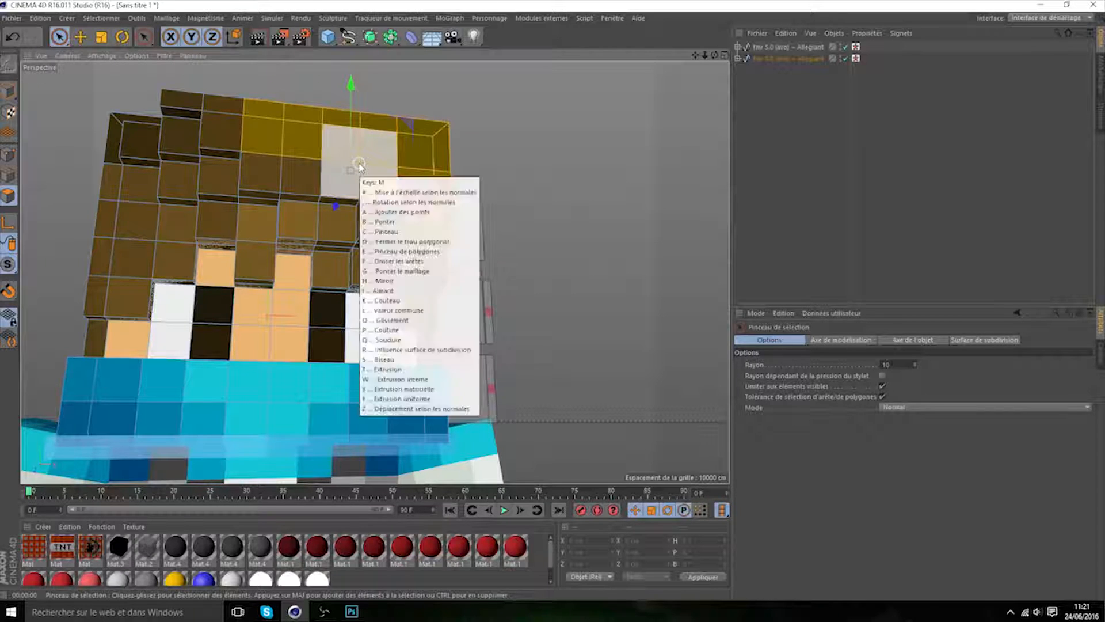
key(t)
click(774, 476)
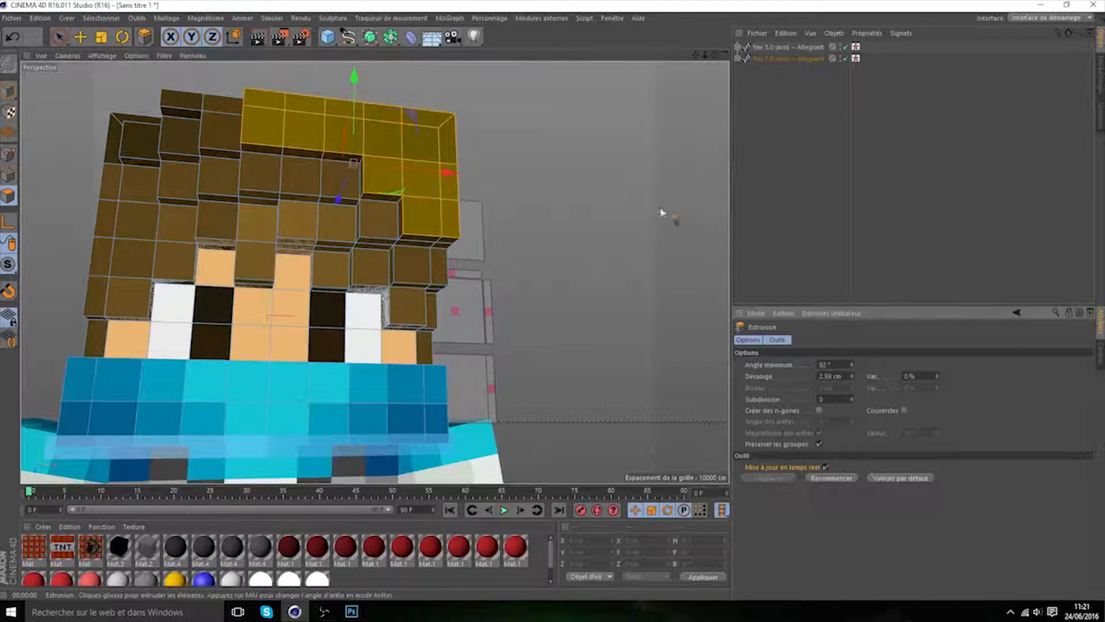
- Select a stepped area of side hair polygons next to the thickest front hair and extrude it by 2.99 cm
mouse_move(714, 55)
mouse_down()
mouse_move(644, 81)
mouse_move(711, 79)
mouse_move(636, 124)
mouse_move(710, 78)
mouse_move(628, 74)
mouse_up()
click(59, 38)
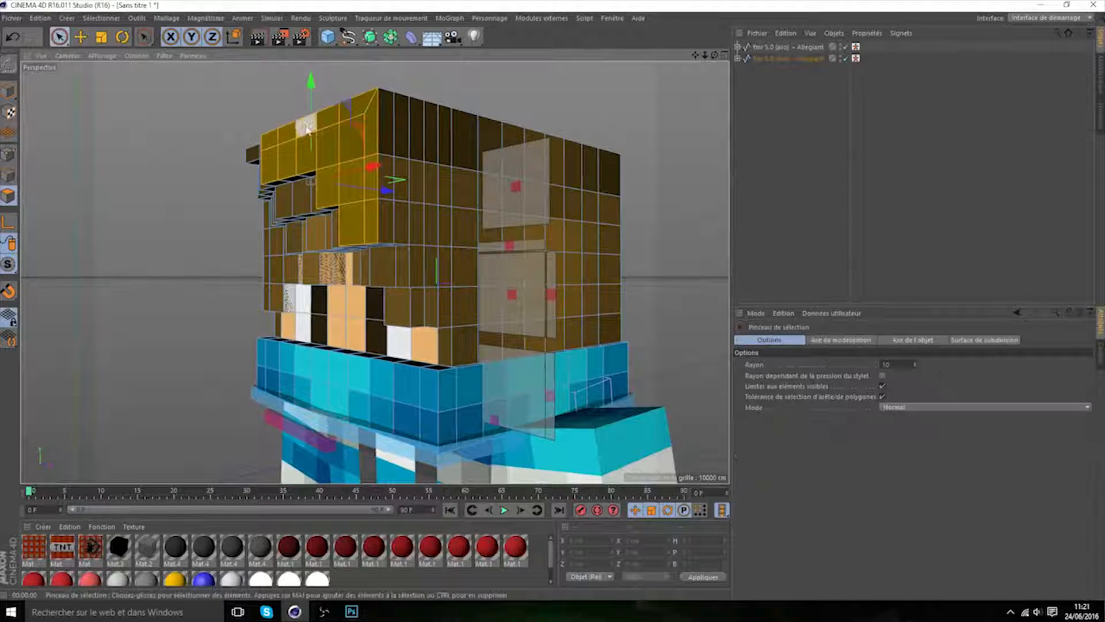
drag(406, 134, 477, 154)
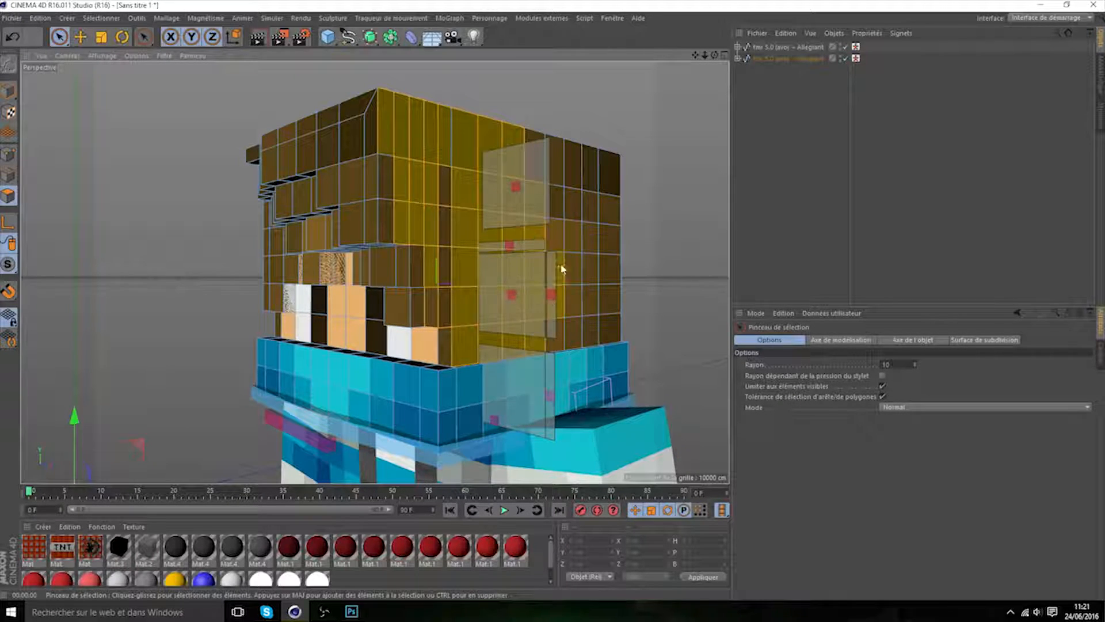
drag(554, 283, 498, 179)
key(d)
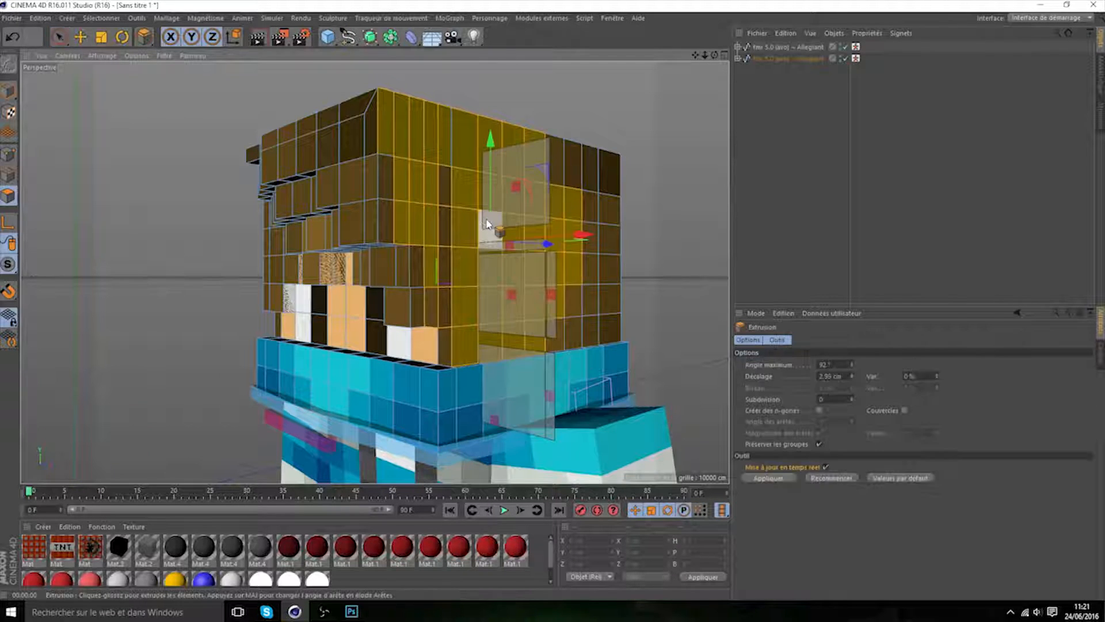
click(761, 478)
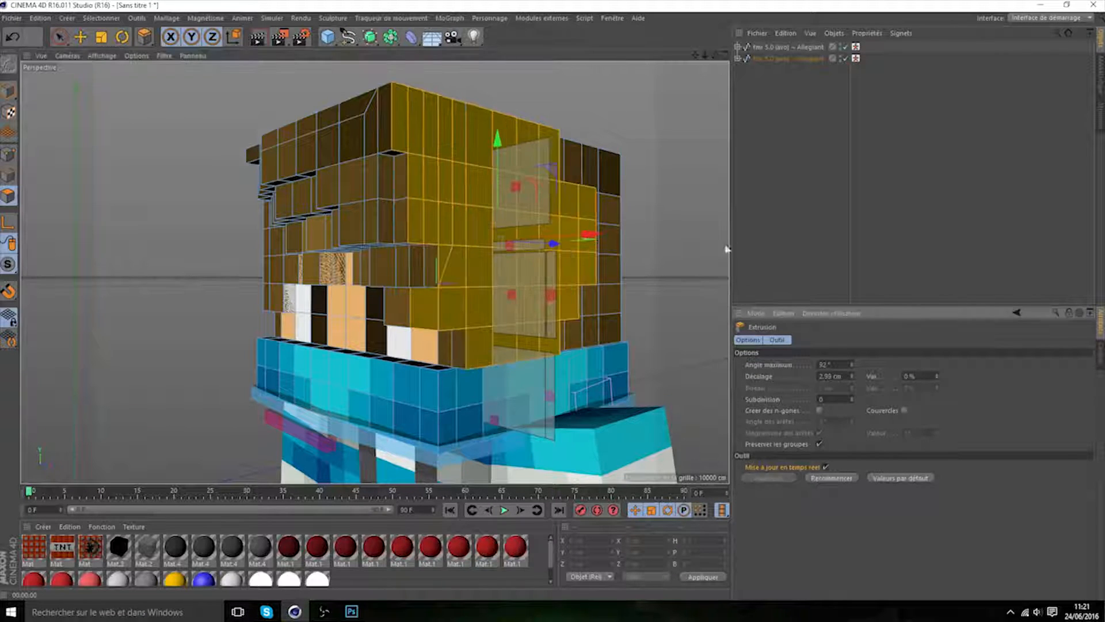
- Select a stepped area of hair polygons on top of the head and extrude it by 2.99 cm
drag(714, 55, 599, 58)
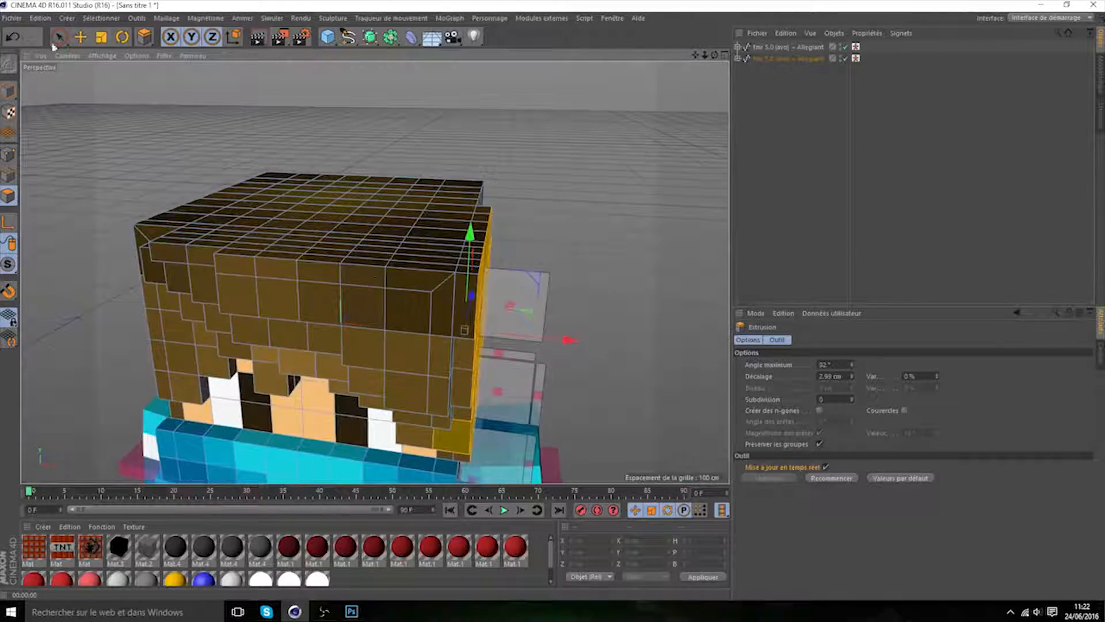
click(59, 36)
mouse_move(319, 208)
mouse_down()
mouse_move(447, 251)
mouse_move(321, 204)
mouse_move(224, 210)
mouse_up()
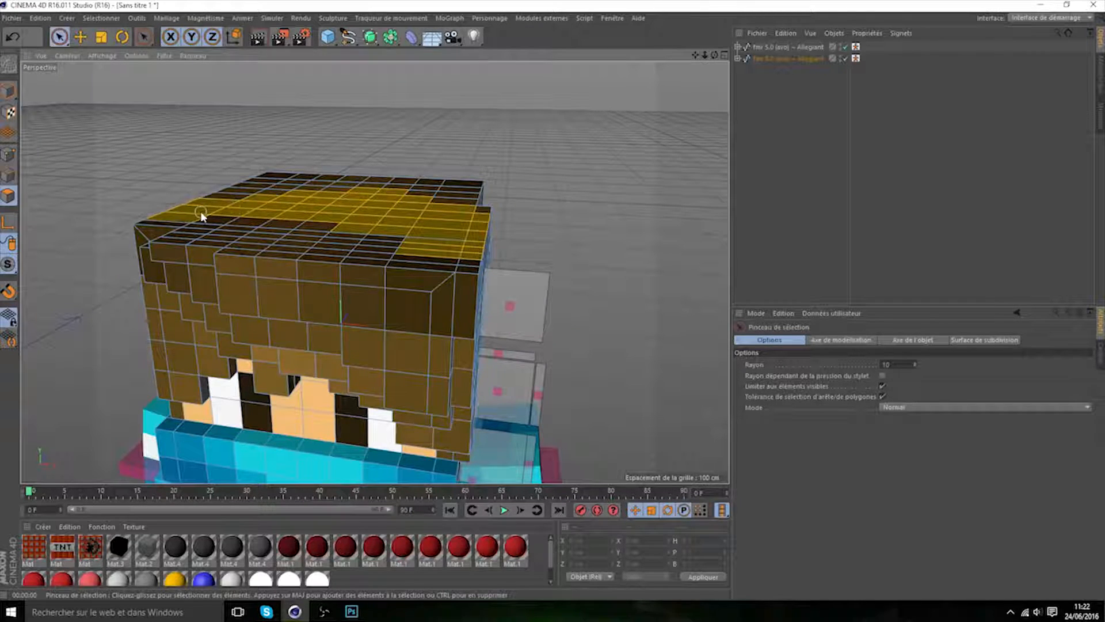
drag(309, 240, 383, 253)
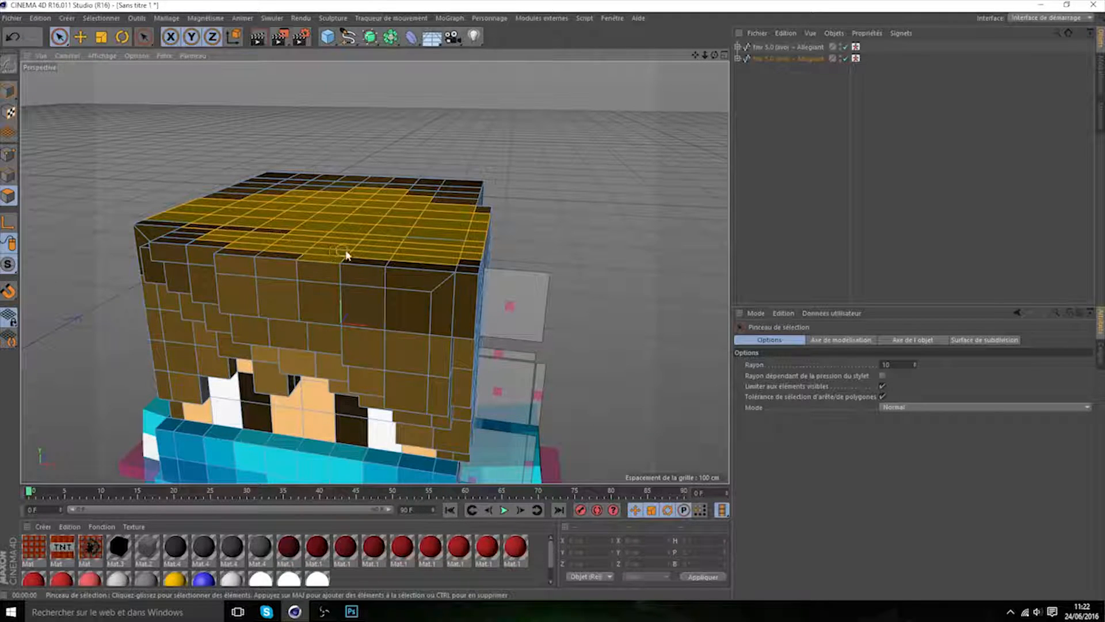
drag(714, 55, 791, 124)
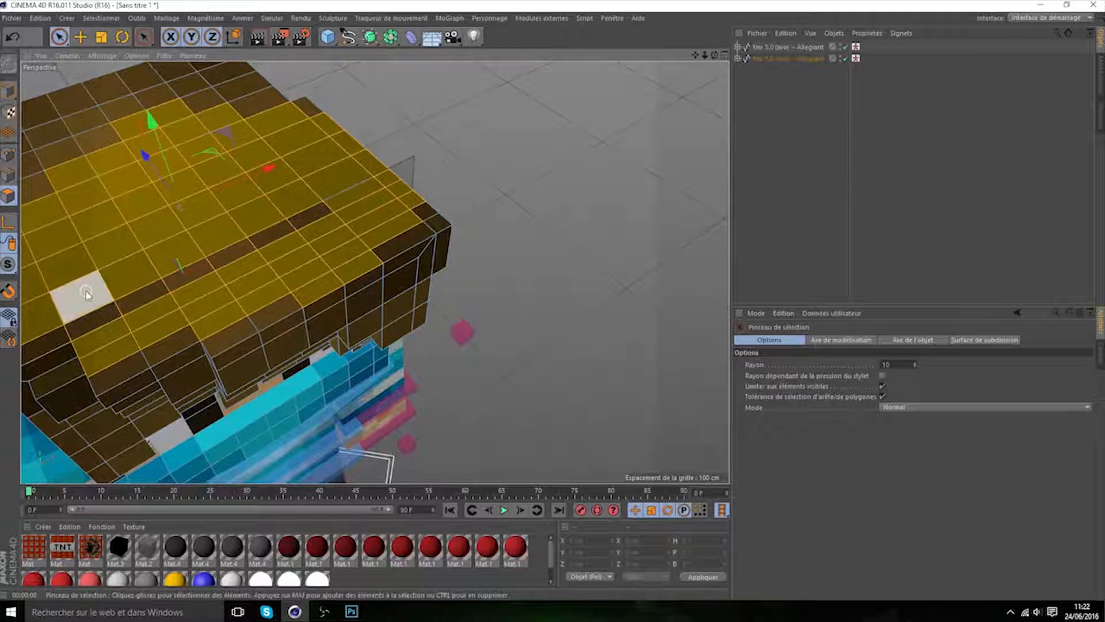
key(d)
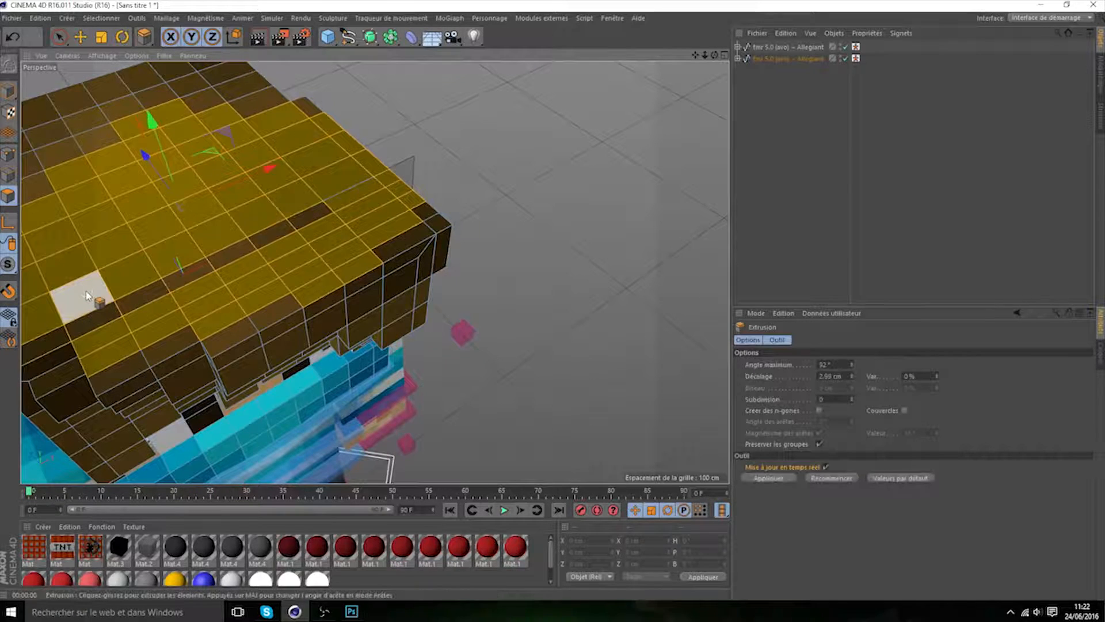
click(755, 482)
- Select a stepped area of hair polygons on the front half of the head's opposite side
drag(714, 55, 775, 226)
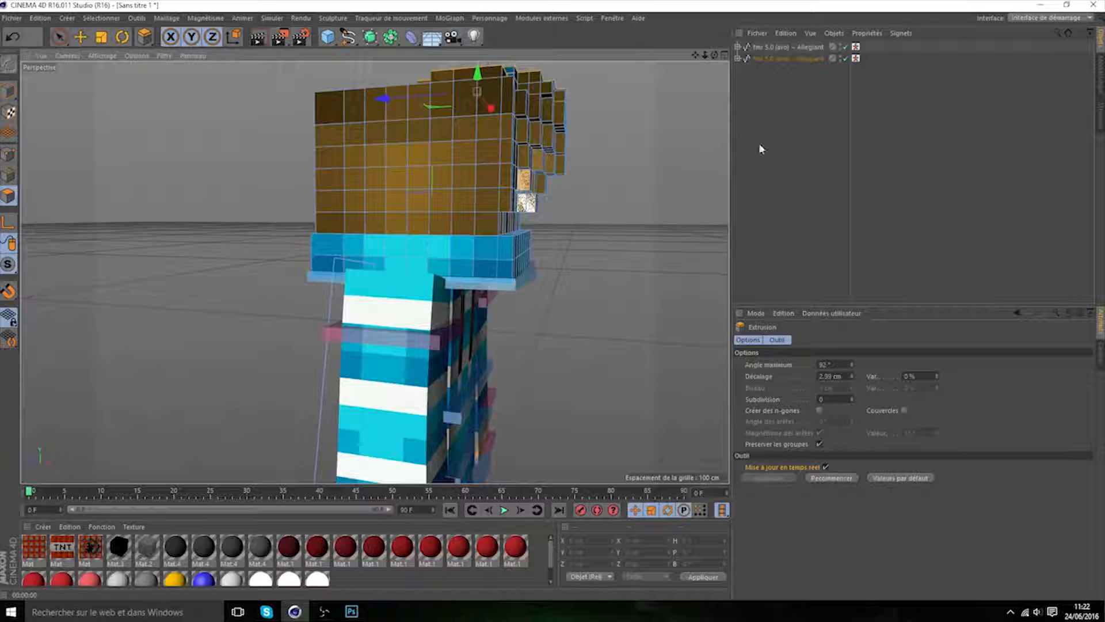
drag(715, 55, 649, 123)
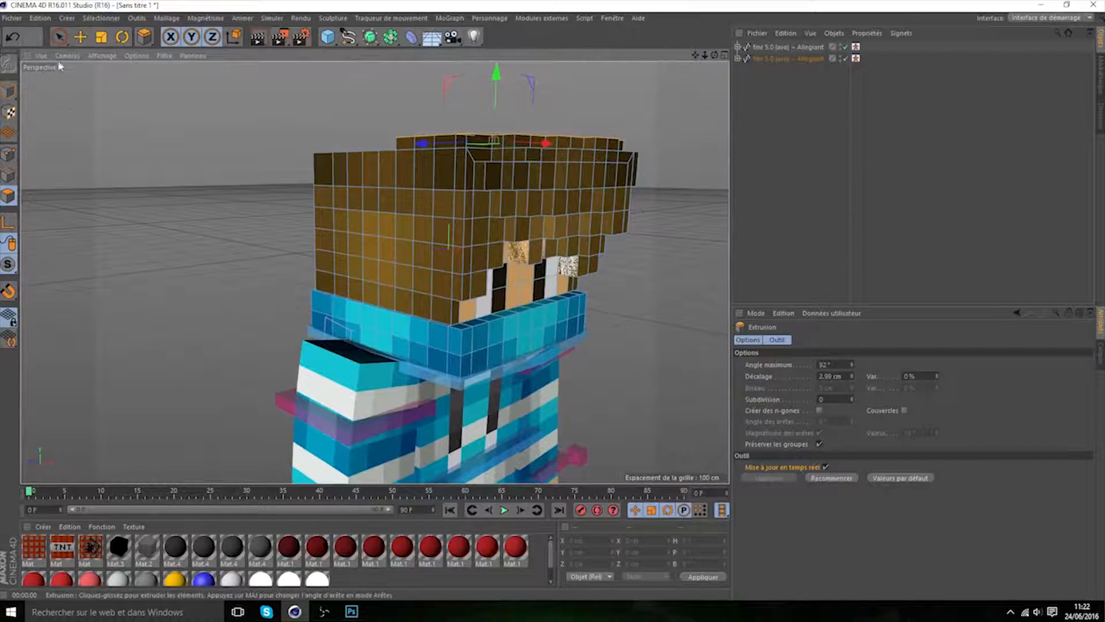
click(59, 38)
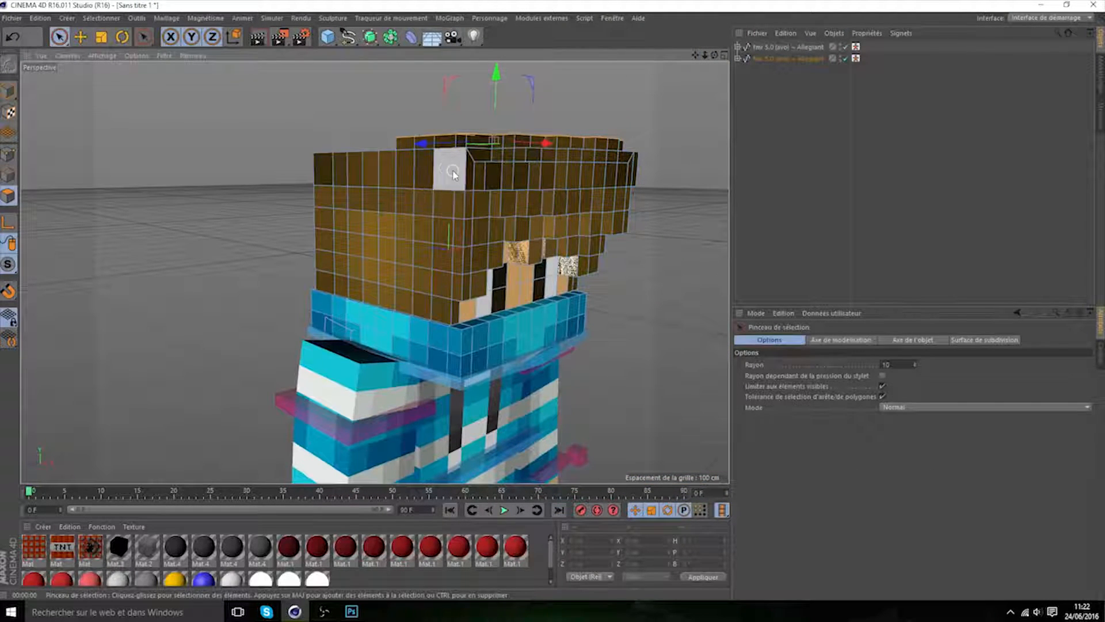
drag(453, 172, 411, 179)
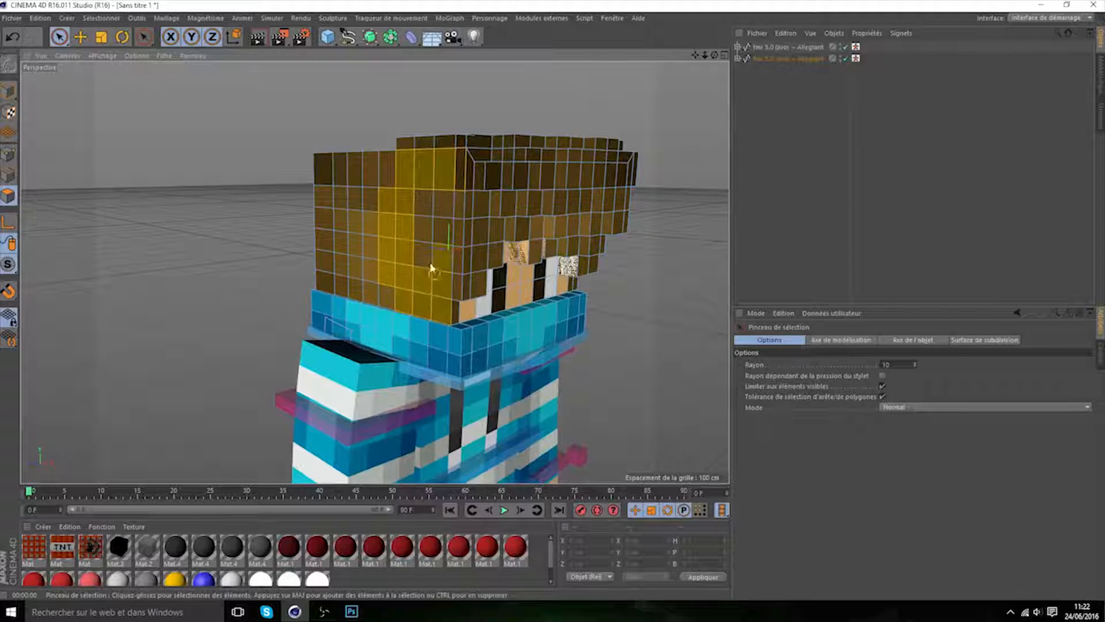
drag(435, 275, 453, 198)
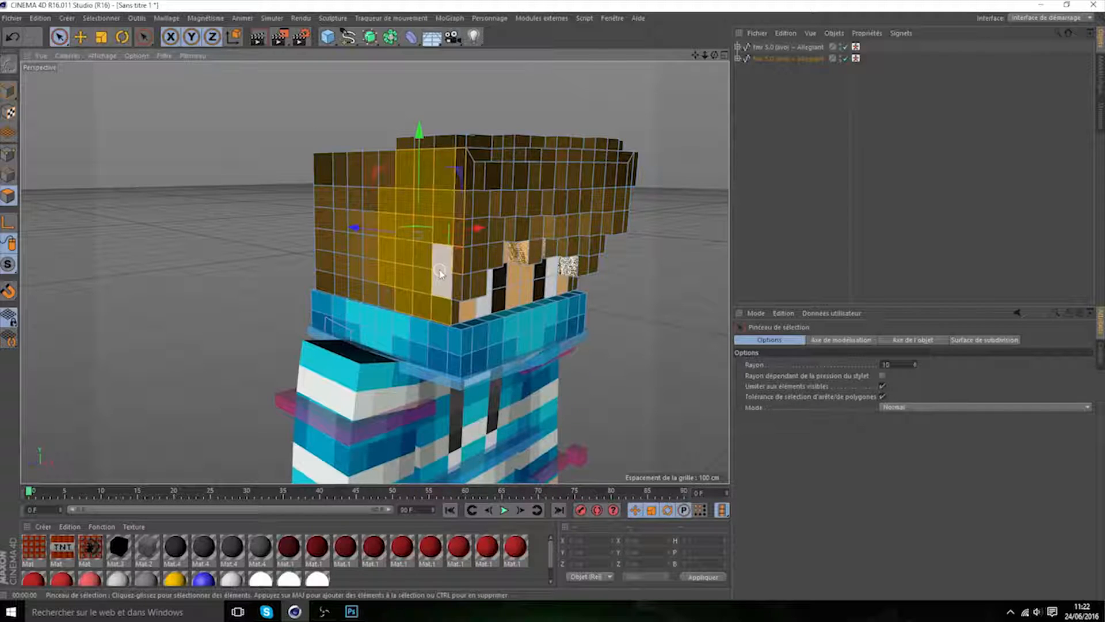
- Try extruding the opposite side's hair selection by 2.99 cm
key(d)
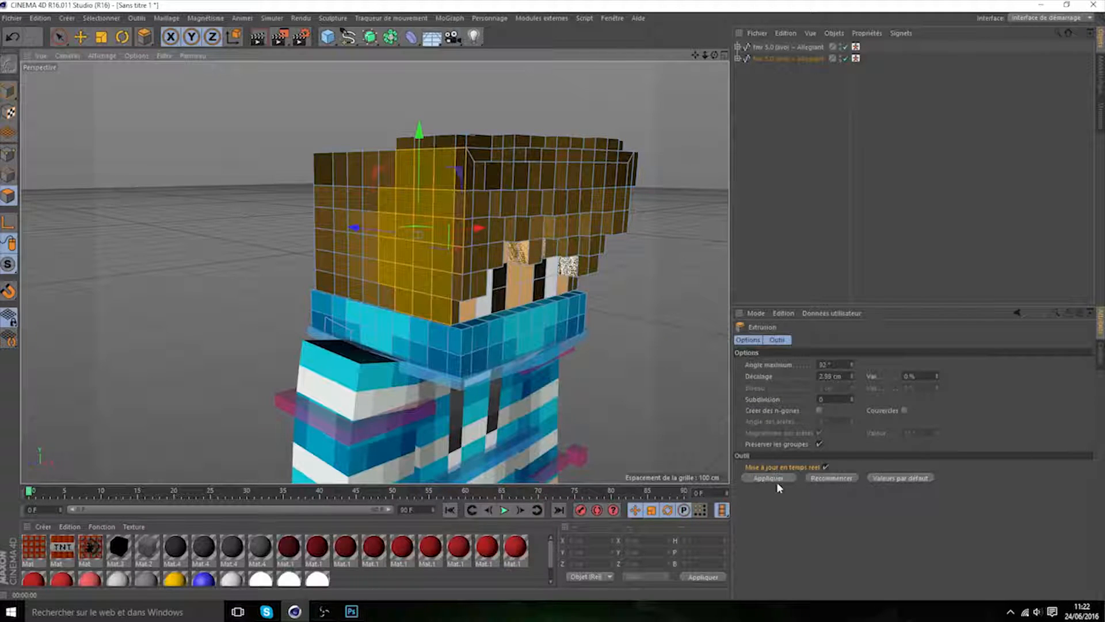
click(776, 480)
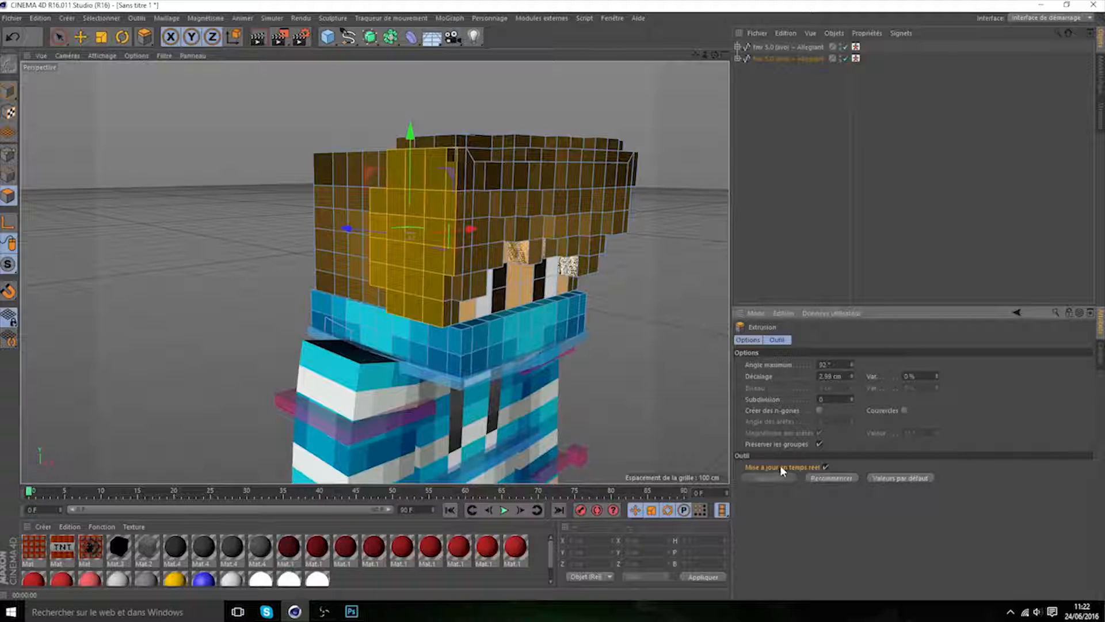
key(ctrl+z)
- Extrude the selected hair polygons on the opposite side of the head by 2.99 cm
mouse_move(714, 56)
mouse_down()
mouse_move(608, 26)
mouse_move(726, 48)
mouse_move(714, 59)
mouse_up()
key(m)
key(t)
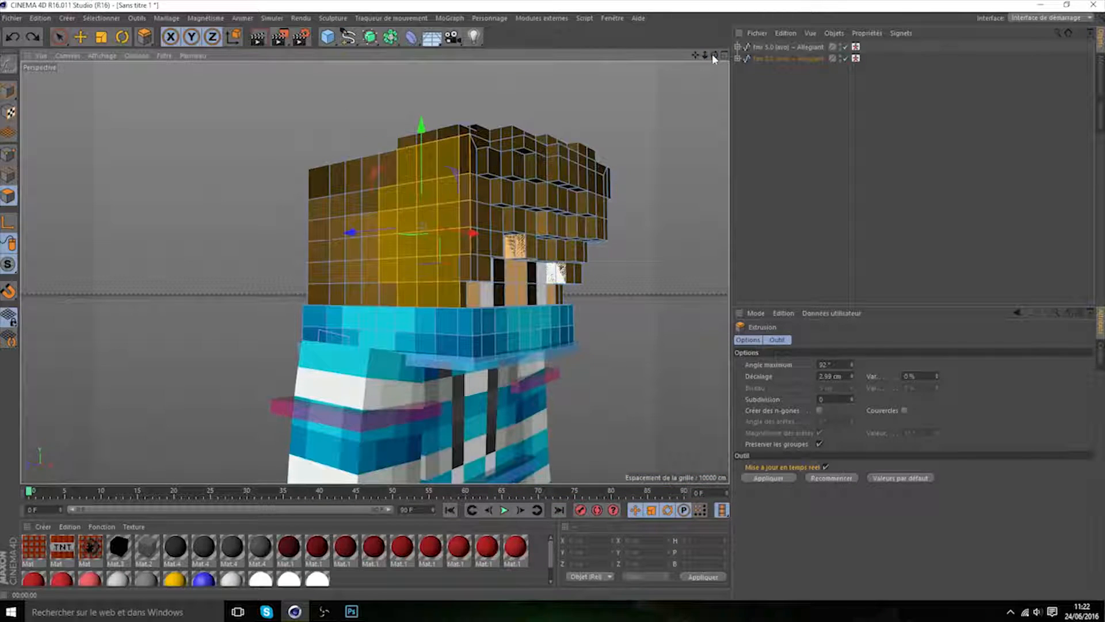
click(782, 479)
- Select the two rows of blue mask polygons on one side and the front of the head
key(space)
mouse_move(715, 56)
mouse_down()
mouse_move(656, 57)
mouse_move(723, 68)
mouse_move(662, 75)
mouse_move(641, 52)
mouse_move(720, 61)
mouse_up()
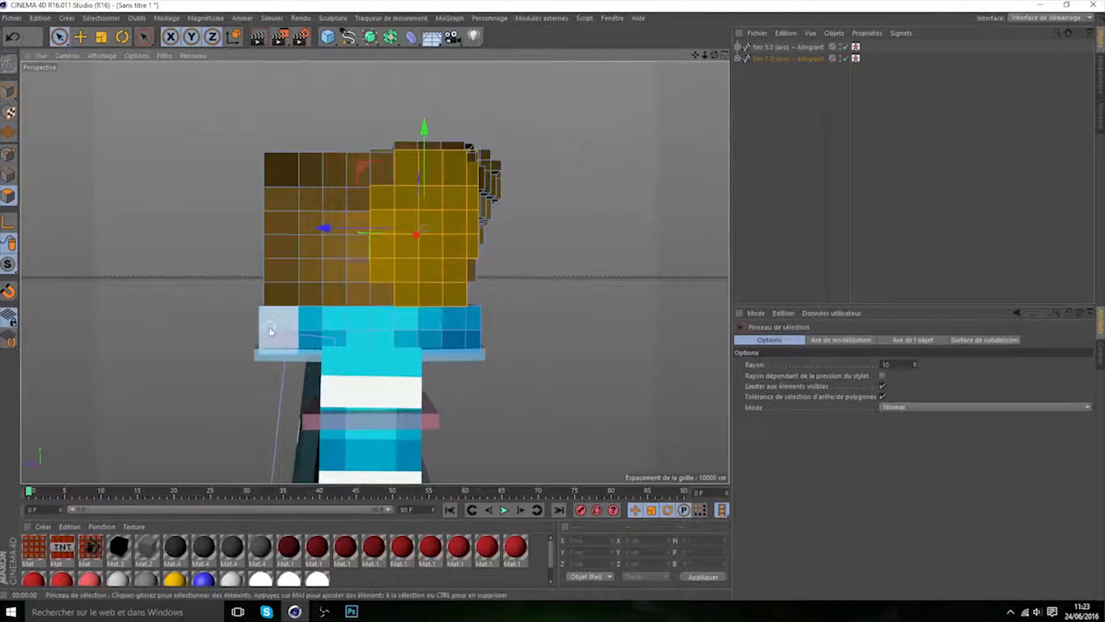
drag(271, 332, 326, 336)
drag(476, 334, 477, 335)
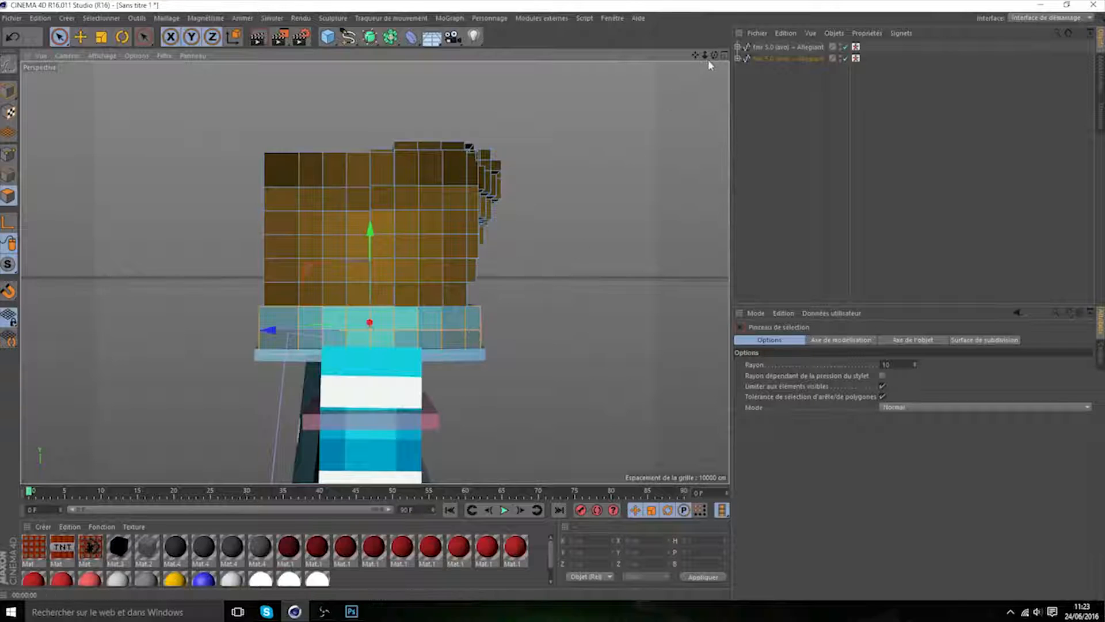
drag(715, 55, 610, 61)
shift+drag(386, 358, 592, 367)
- Add the blue mask polygons on the opposite side and the back of the head to the selection
drag(715, 56, 581, 57)
mouse_move(247, 379)
shift+mouse_down()
mouse_move(453, 372)
mouse_move(762, 396)
mouse_move(249, 357)
shift+mouse_up()
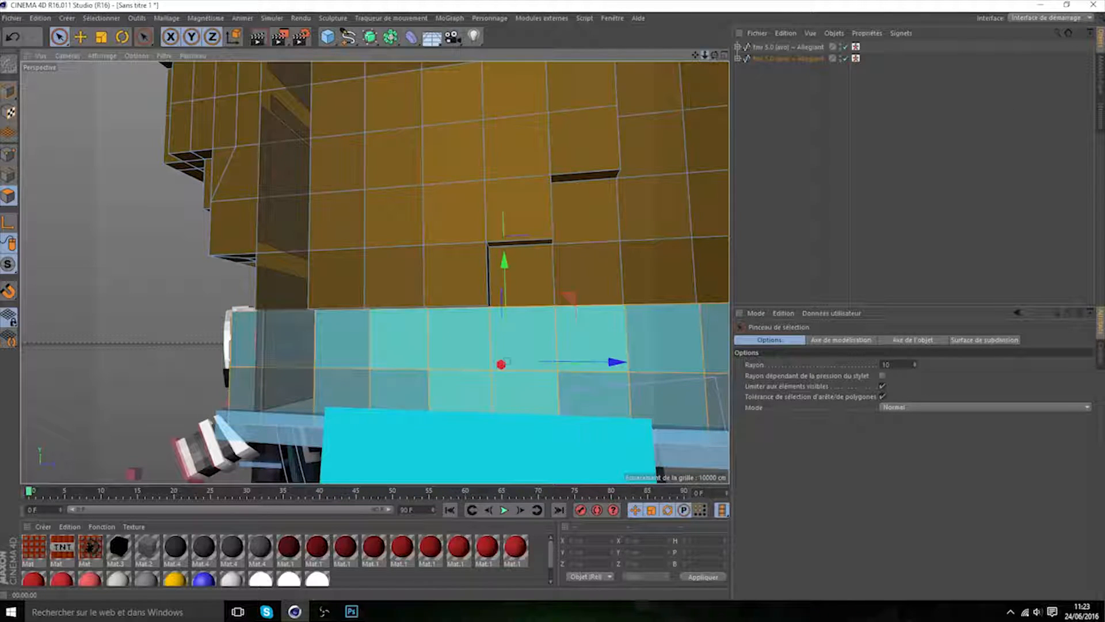
drag(705, 55, 639, 56)
mouse_move(714, 56)
mouse_down()
mouse_move(581, 68)
mouse_move(662, 56)
mouse_move(644, 56)
mouse_up()
shift+drag(332, 340, 601, 337)
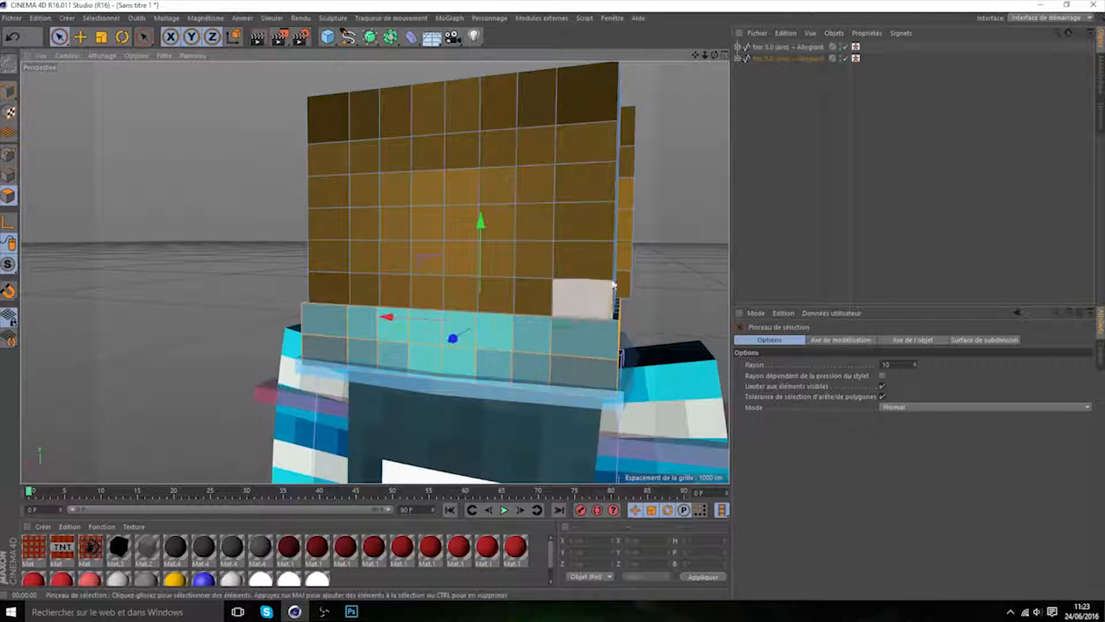
- Try extruding the selected mask polygons around the head by 2.99 cm
drag(714, 56, 558, 48)
drag(705, 55, 599, 56)
key(d)
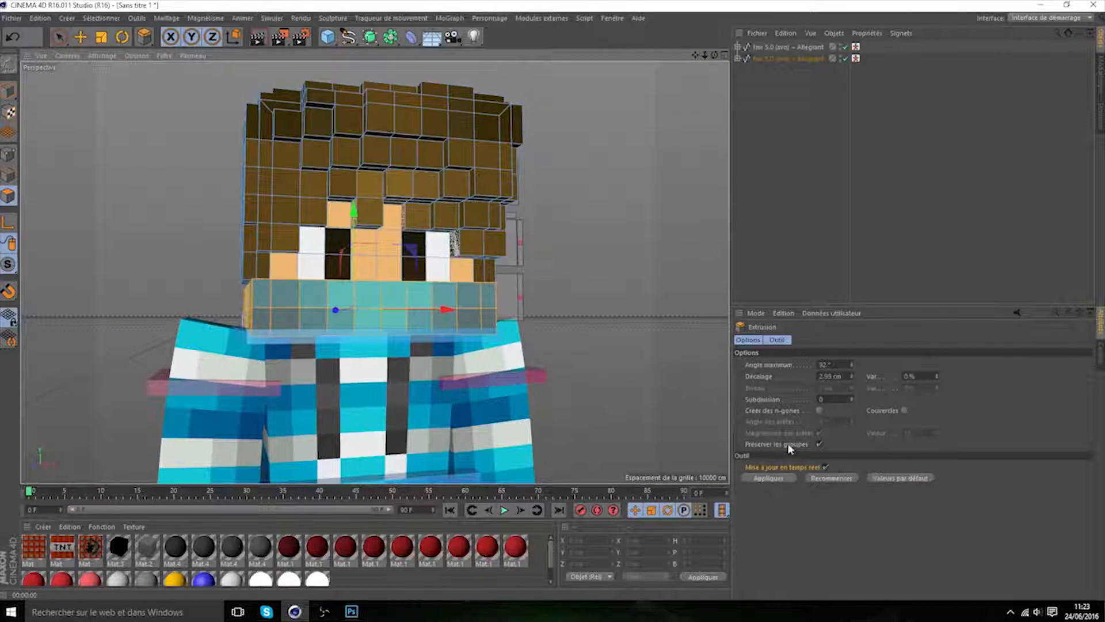
click(759, 480)
drag(715, 55, 598, 95)
key(ctrl+z)
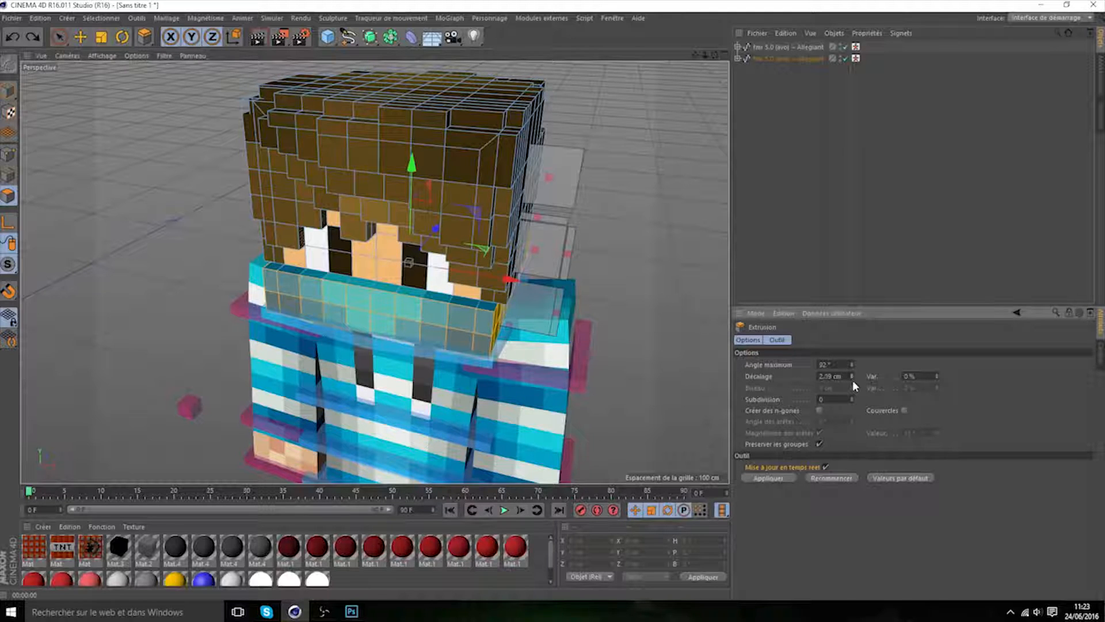
- Extrude the selected mask polygons around the head with an offset of 1.89 cm
click(767, 478)
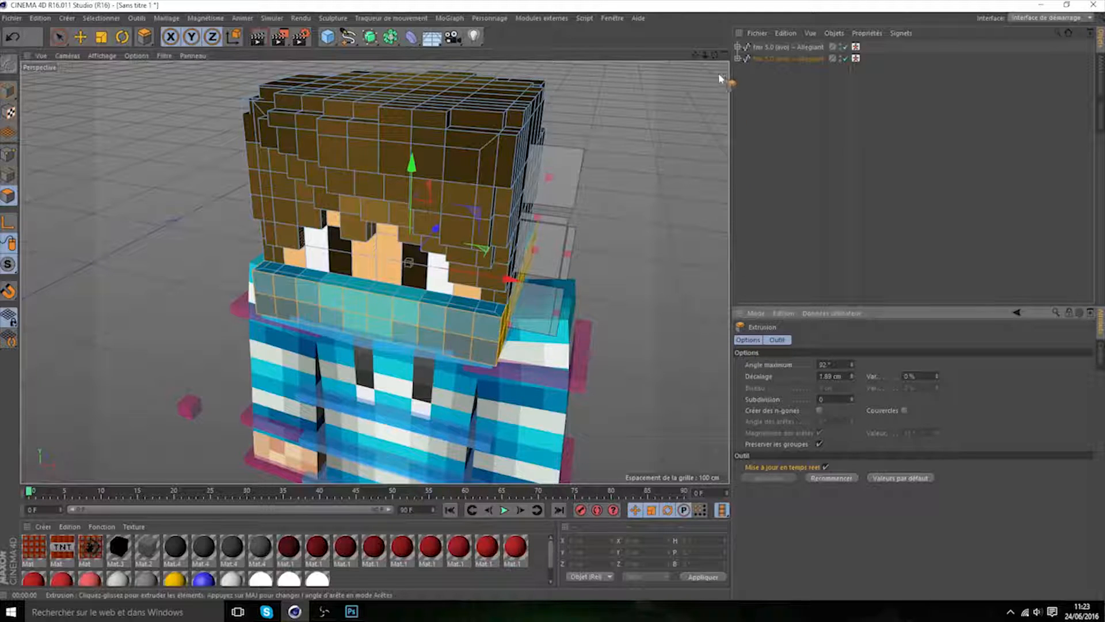
drag(715, 55, 714, 100)
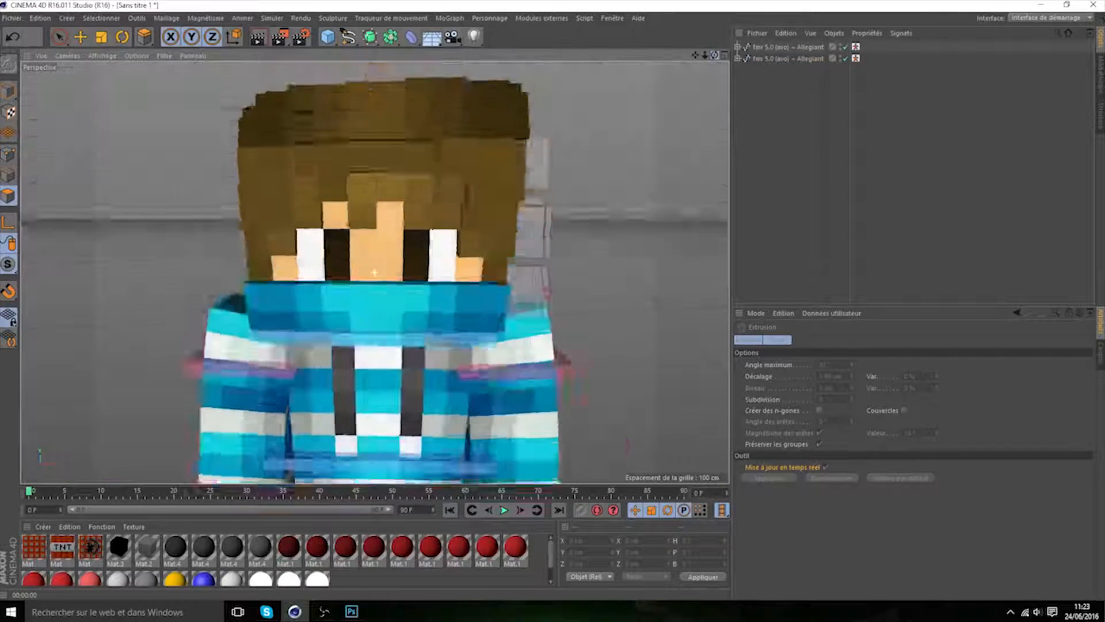
mouse_move(714, 55)
mouse_down()
mouse_move(719, 38)
mouse_move(783, 57)
mouse_move(719, 46)
mouse_move(754, 33)
mouse_move(723, 74)
mouse_move(742, 55)
mouse_move(714, 23)
mouse_move(726, 3)
mouse_move(707, 45)
mouse_up()
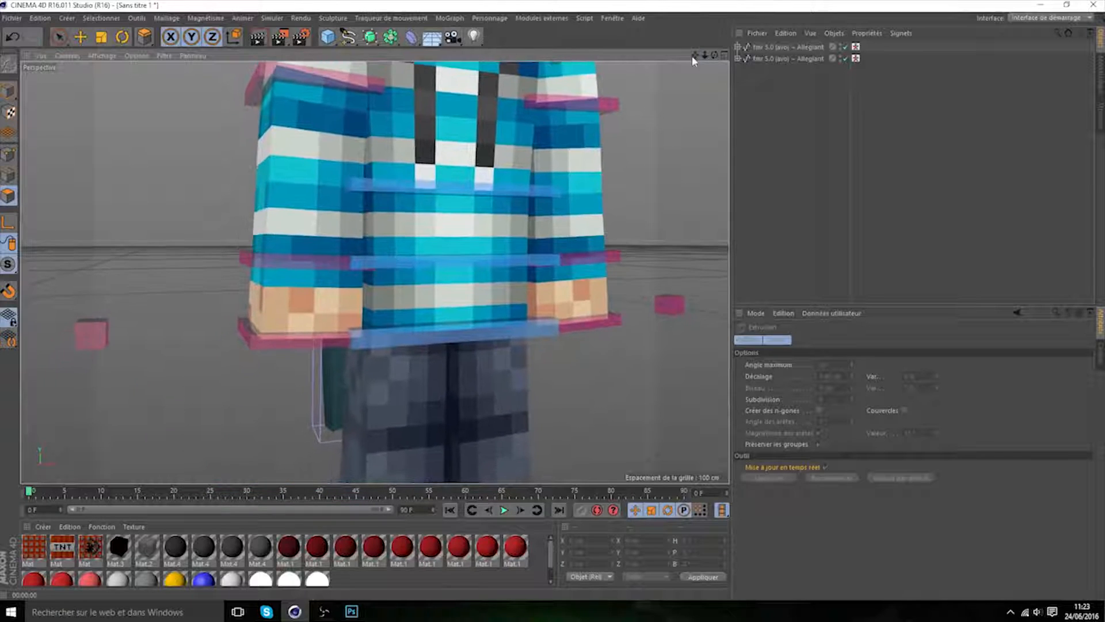
- Raise both of the character's arms out sideways to shoulder height by moving the hand controllers in model mode
click(80, 37)
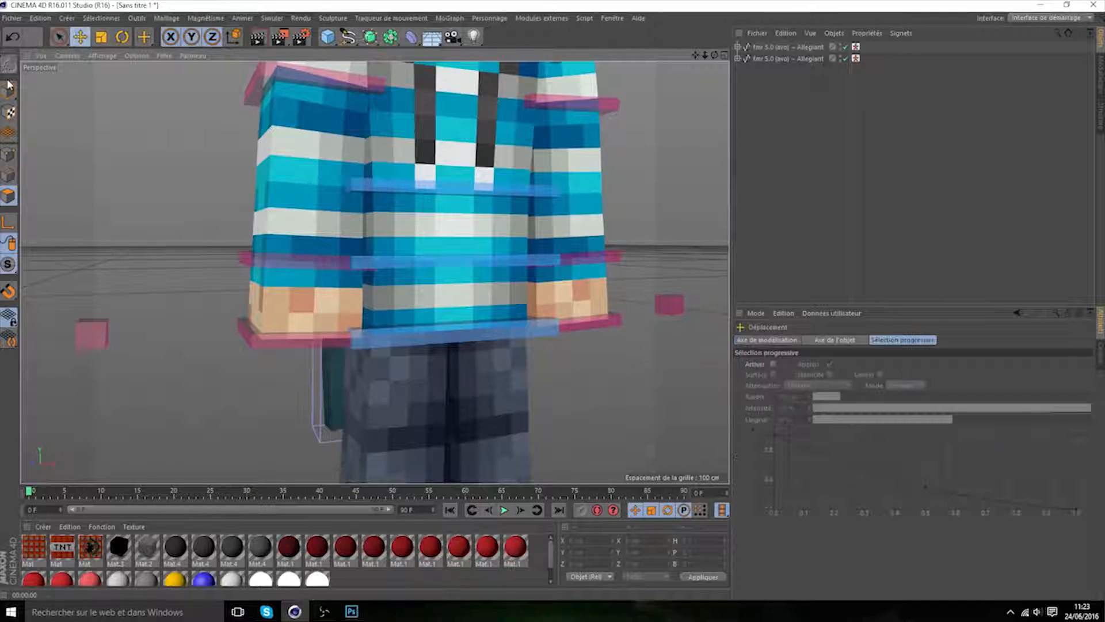
click(277, 346)
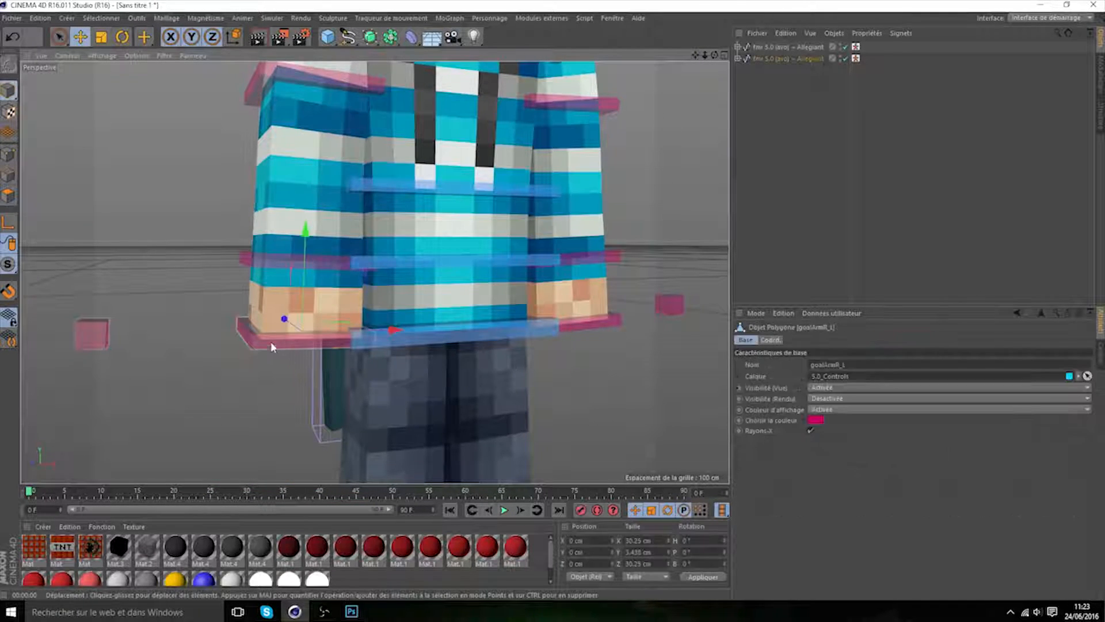
drag(309, 248, 83, 92)
drag(705, 57, 736, 79)
drag(362, 220, 332, 208)
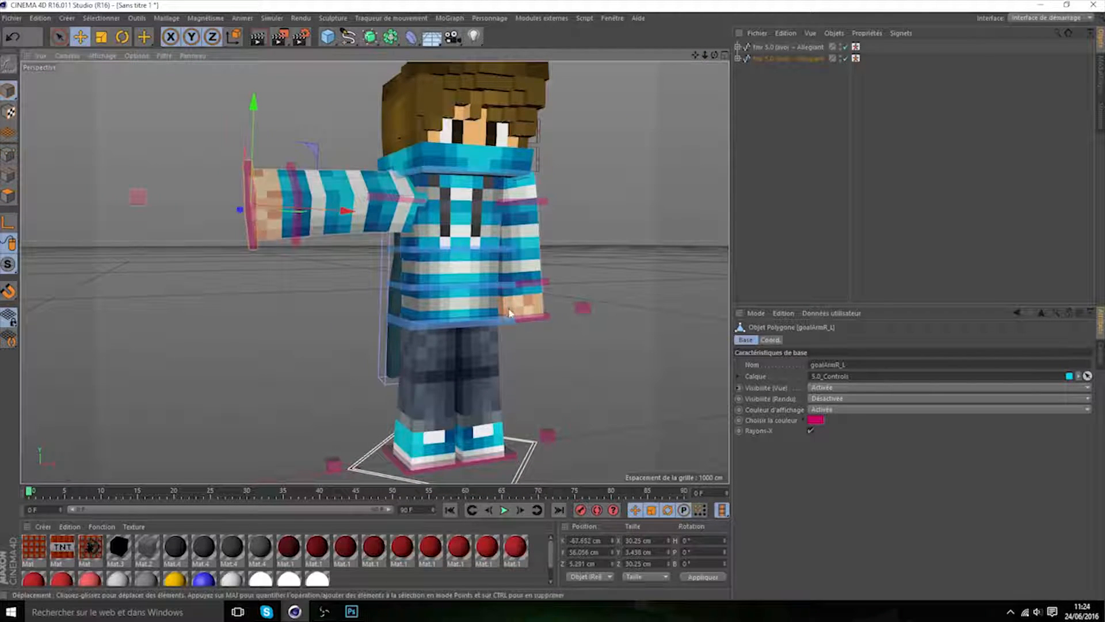
drag(537, 307, 683, 186)
- Spread the character's legs into a wide stance by moving the foot controllers
click(424, 467)
drag(510, 450, 508, 357)
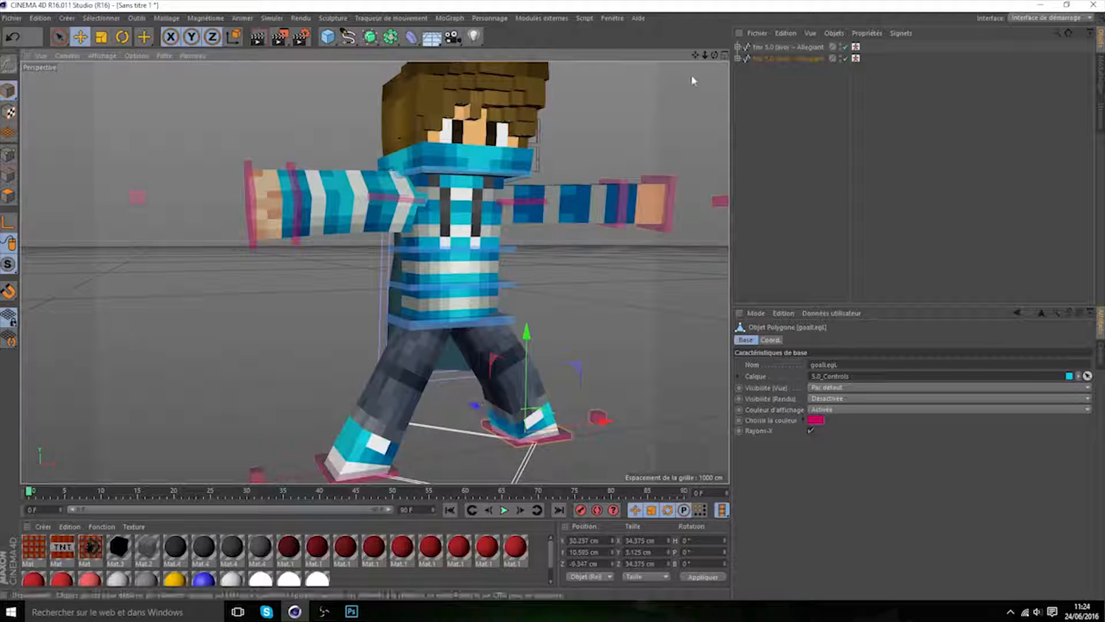
drag(704, 55, 673, 57)
click(11, 17)
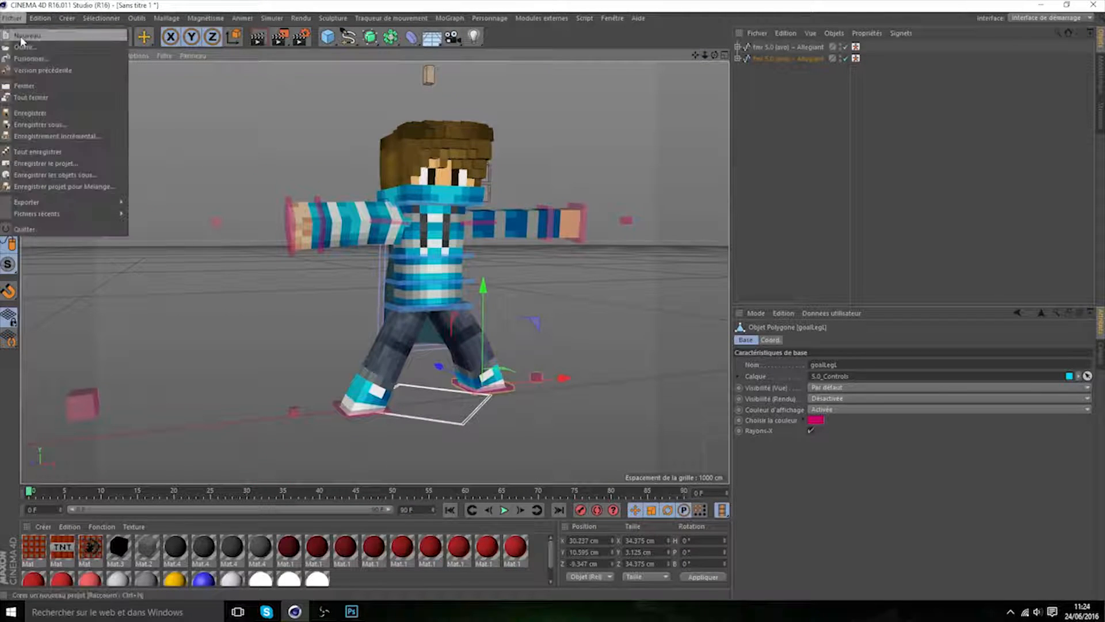
click(20, 36)
click(137, 39)
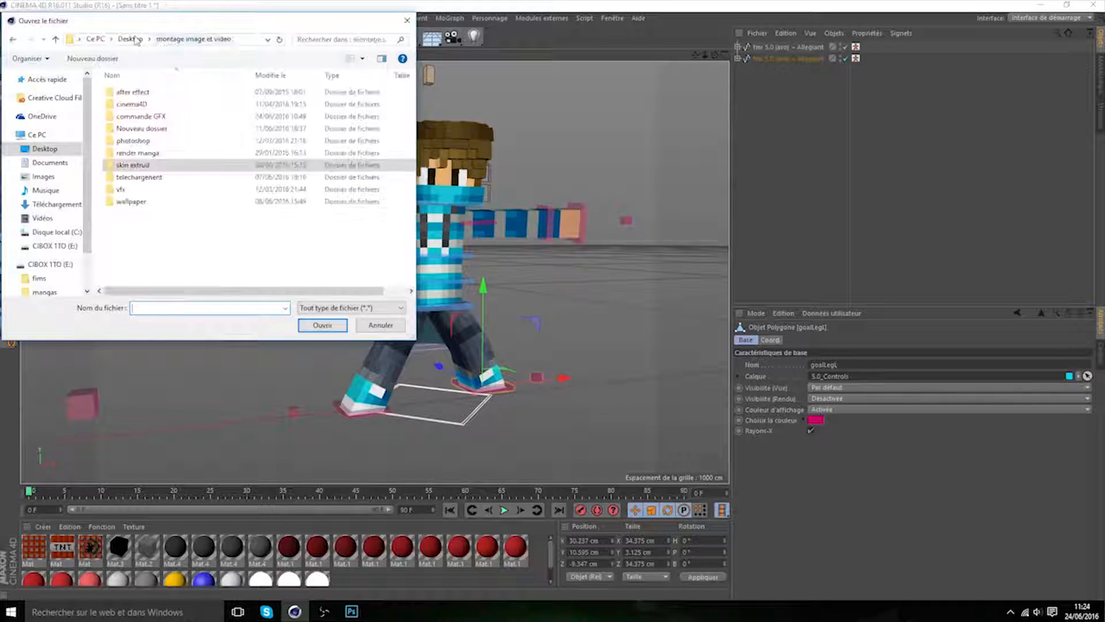
click(403, 24)
- View the project Sans titre 1.c4d from the commande GFX\megabrownie folder, and close it while keeping Cinema 4D open
click(1039, 5)
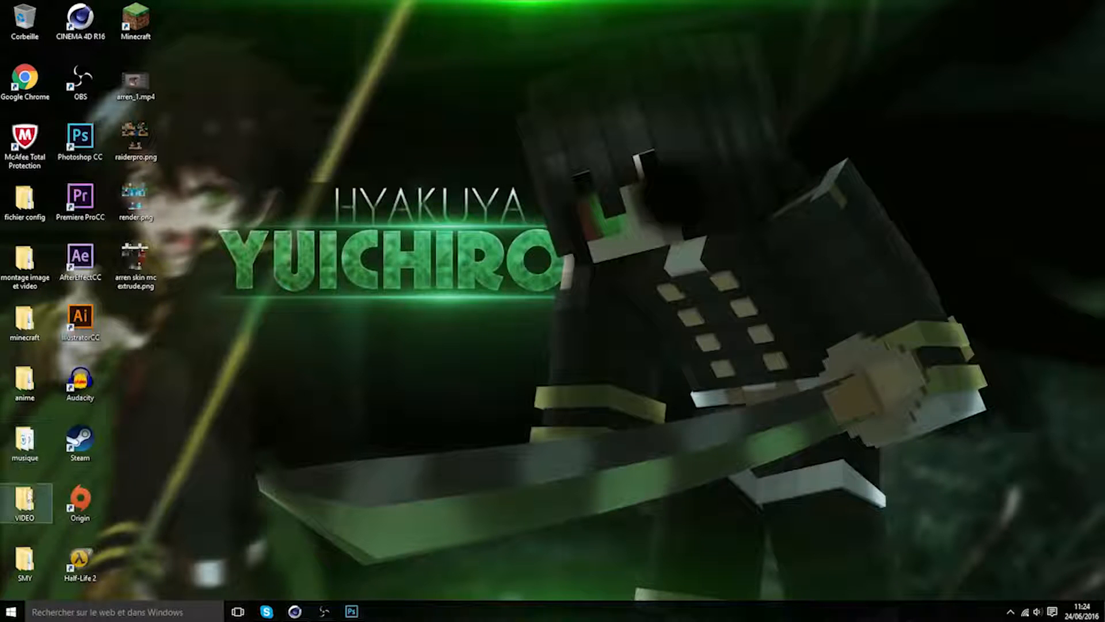
double_click(25, 501)
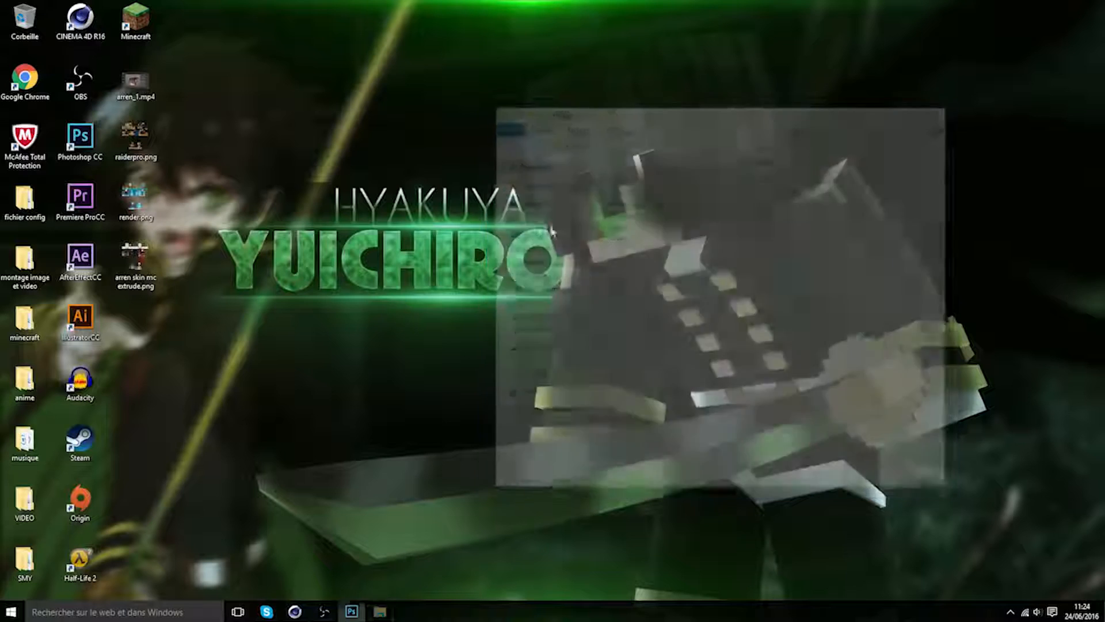
double_click(24, 264)
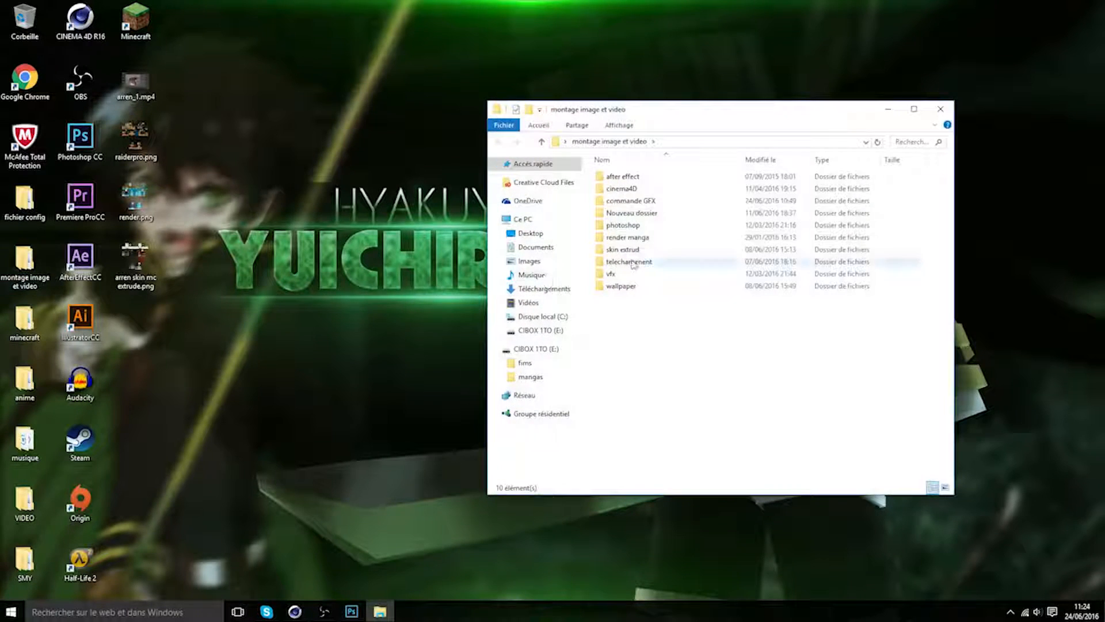
double_click(626, 202)
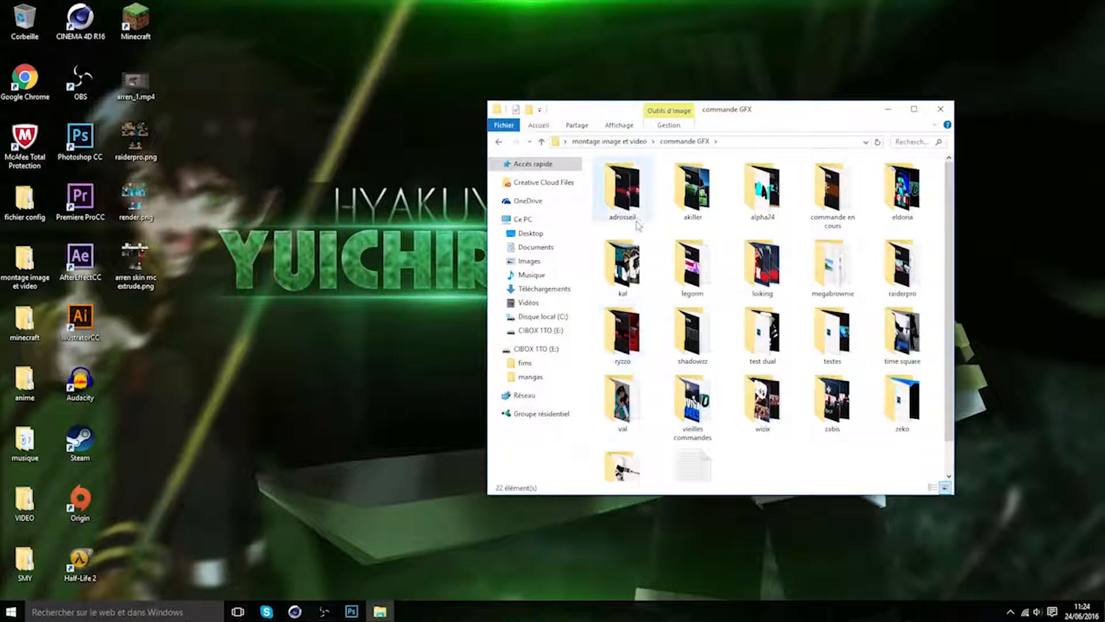
double_click(853, 286)
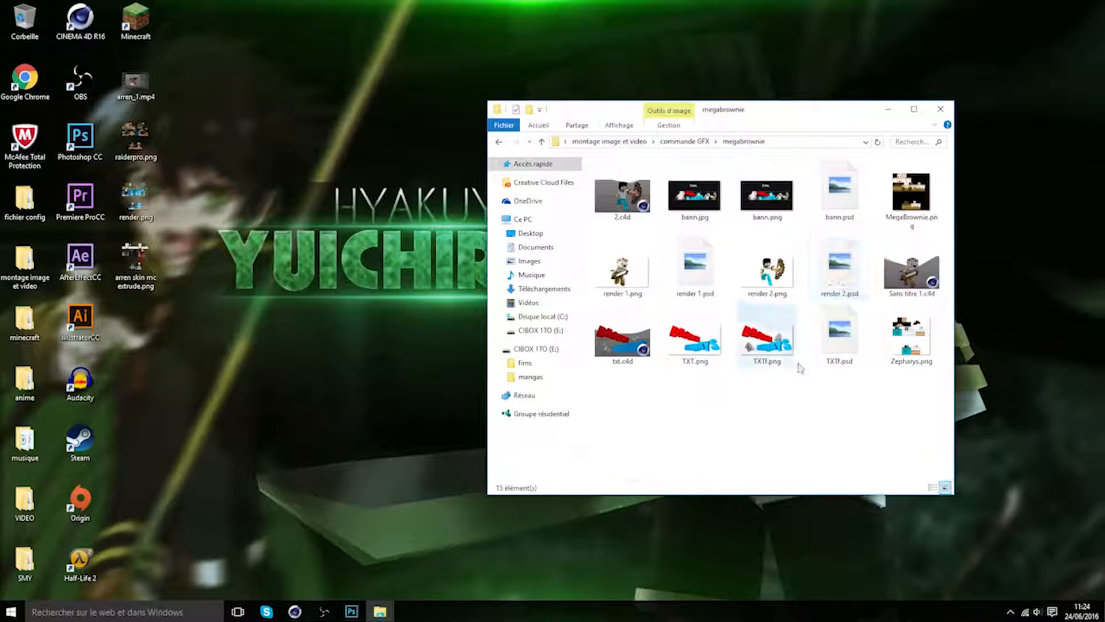
click(913, 278)
double_click(912, 276)
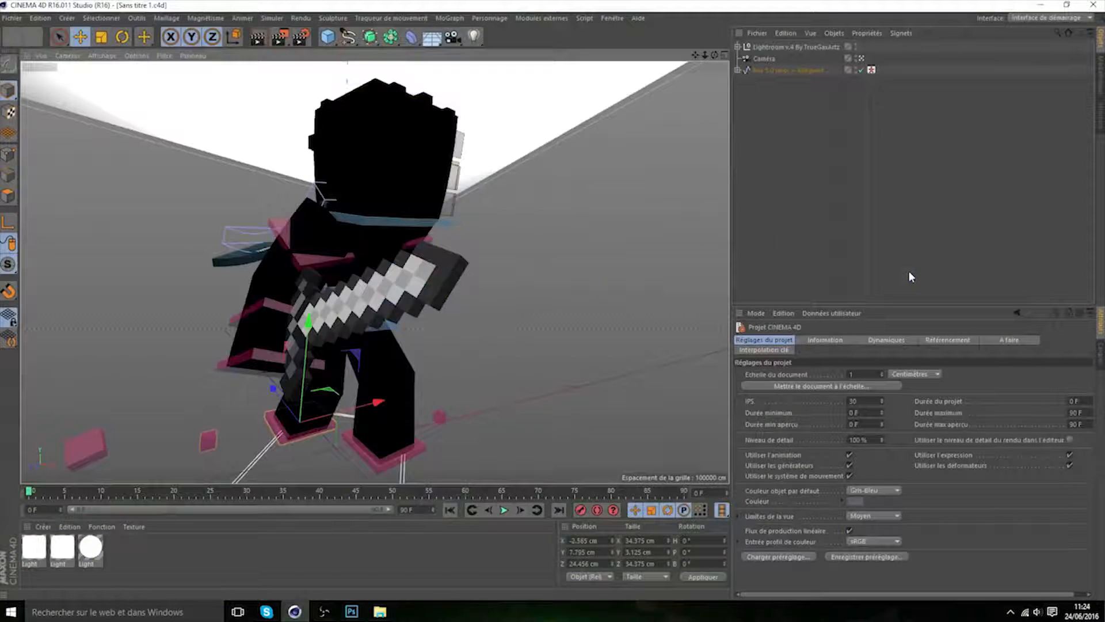
click(1093, 5)
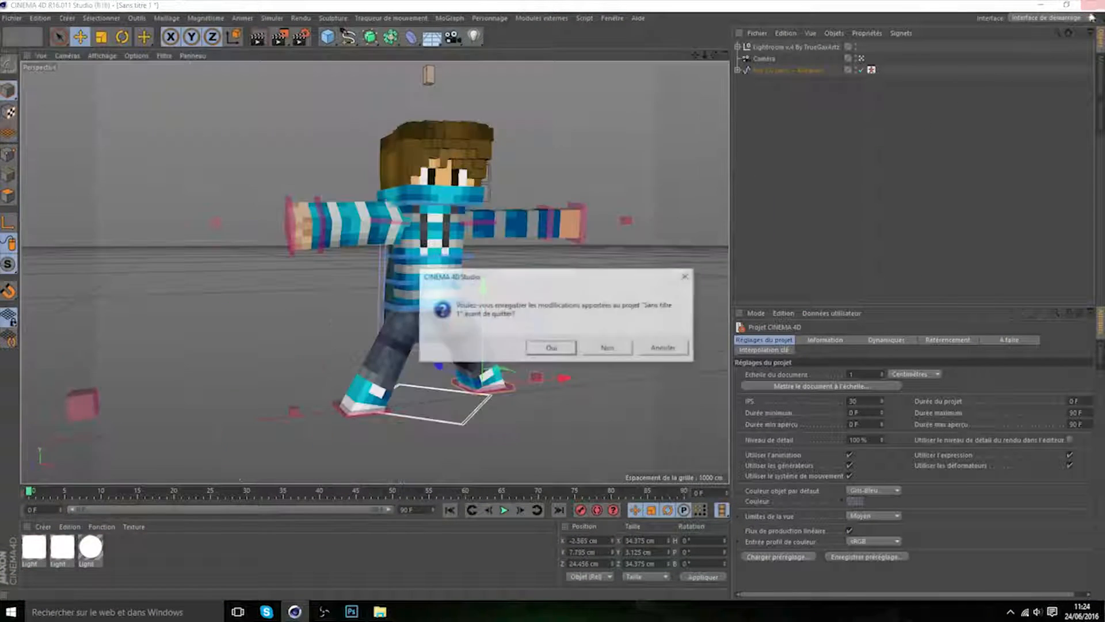
click(680, 348)
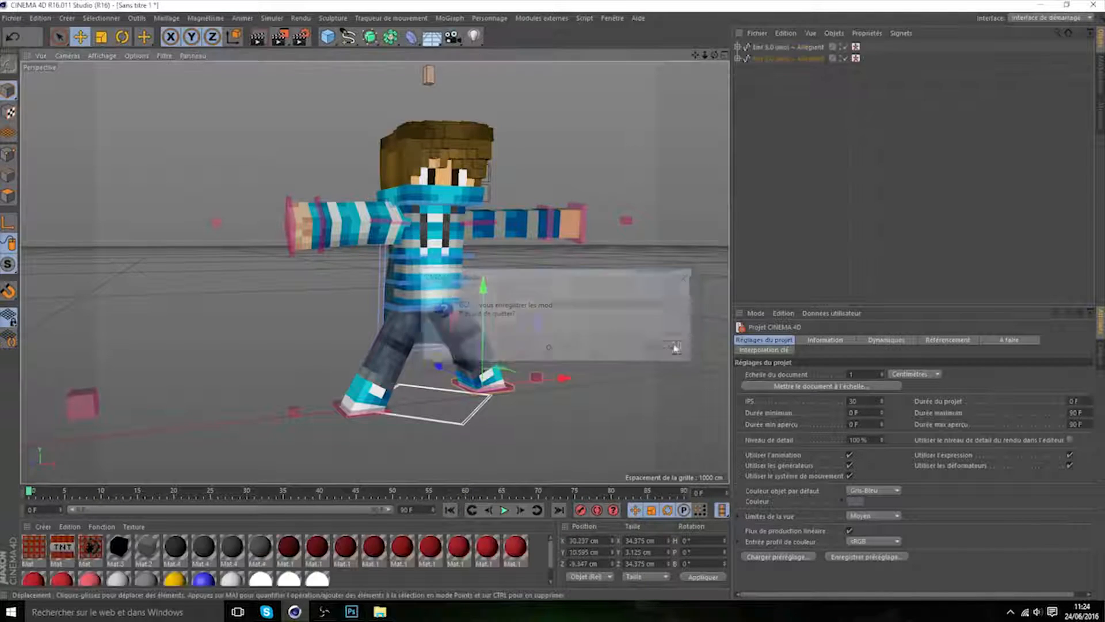
- Open render 1.psd from the megabrownie folder with Adobe Photoshop CC 2015
click(1047, 5)
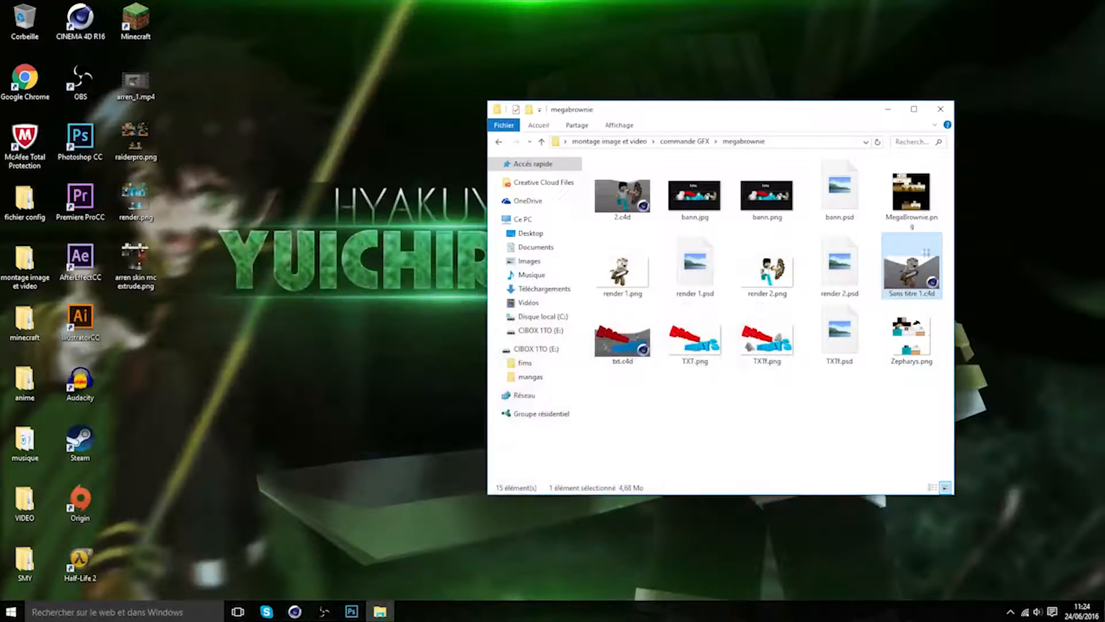
double_click(677, 265)
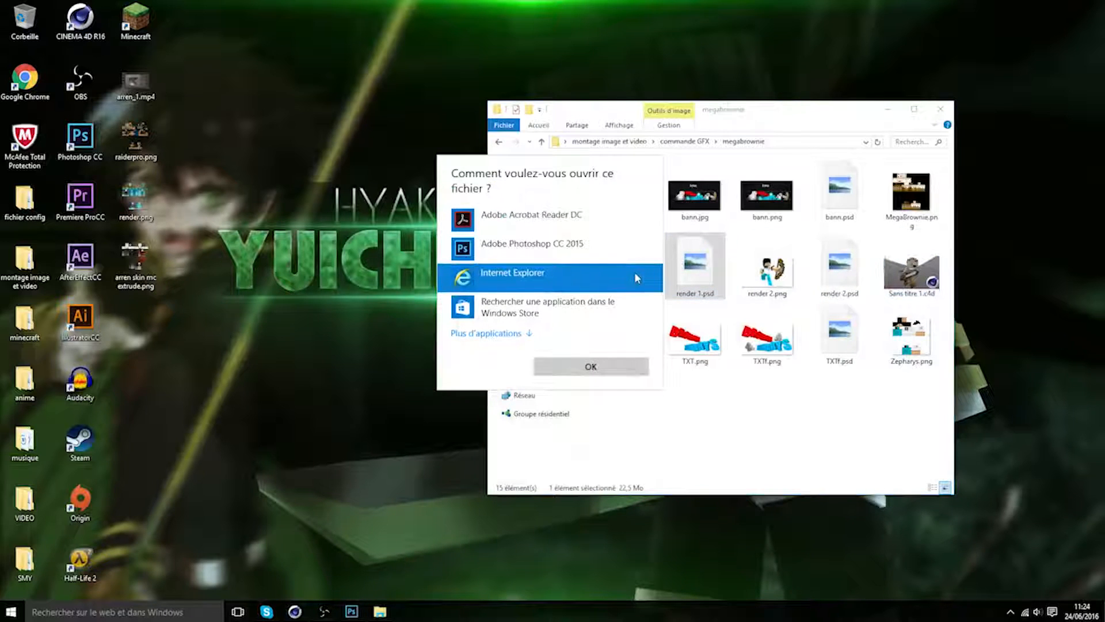
click(546, 247)
click(581, 366)
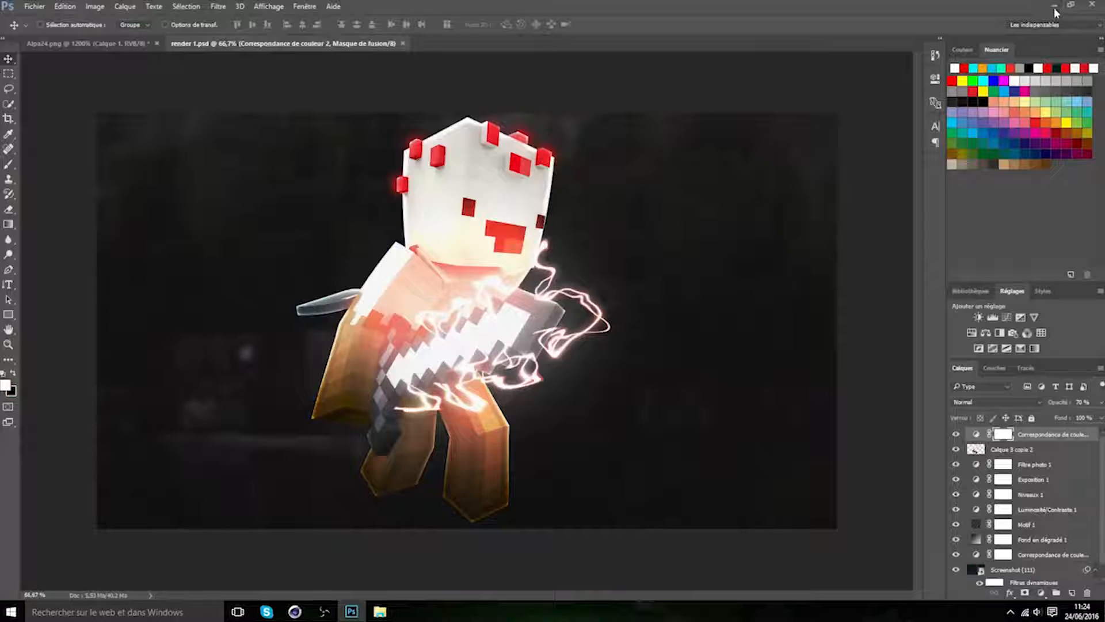
- View the plain image render 1.png from the megabrownie folder and close it
click(1056, 5)
double_click(622, 271)
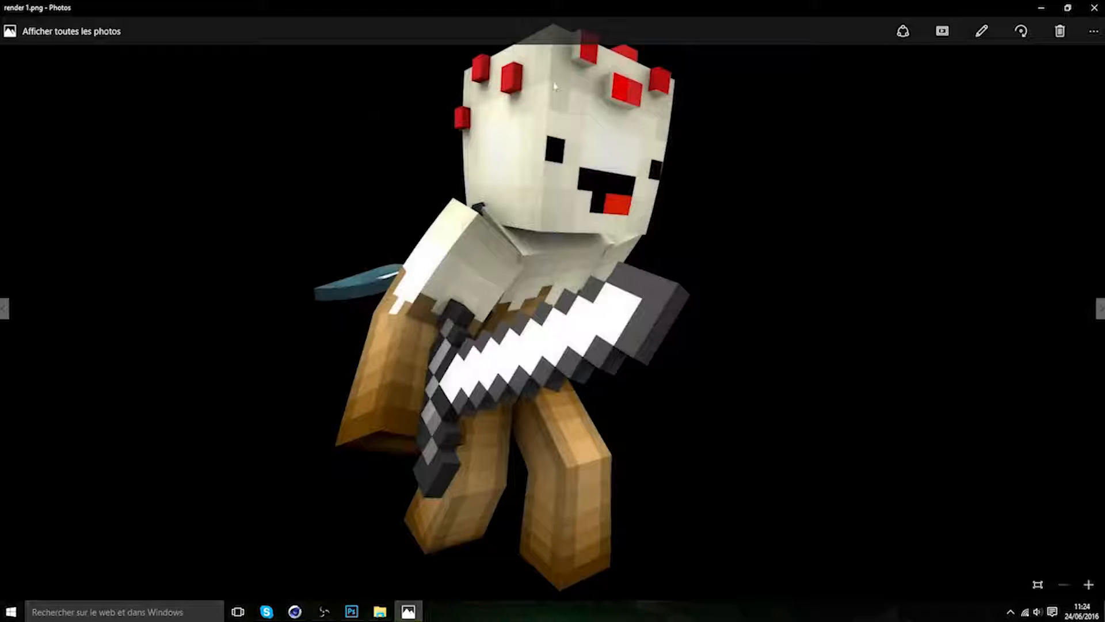
click(1094, 8)
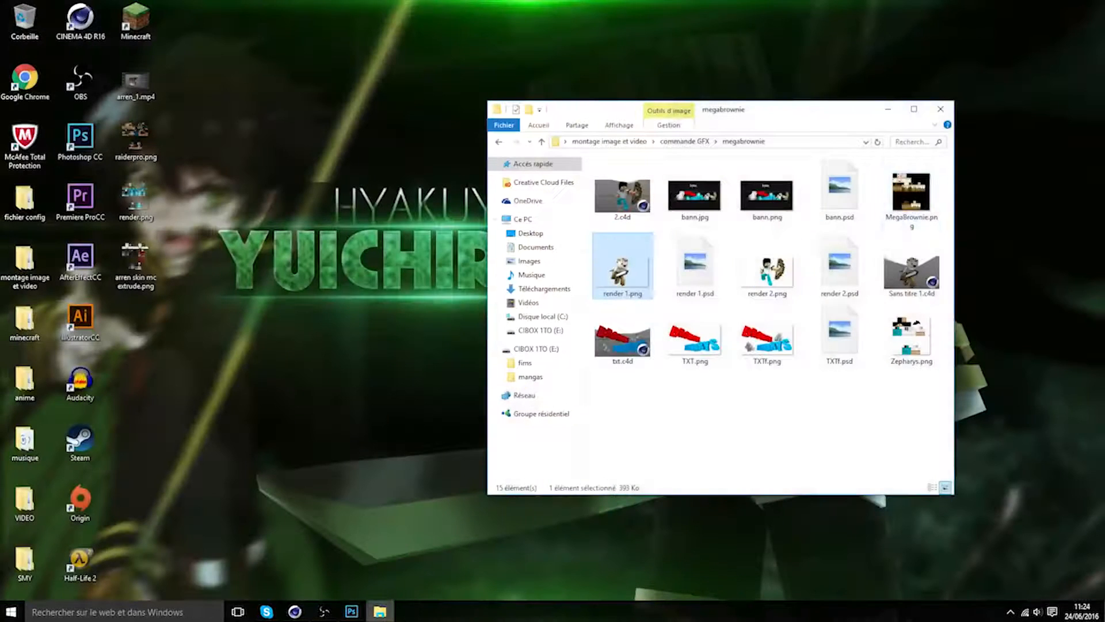
- Switch to Photoshop and compare render 1.psd with the layer Calque 3 copie 2 hidden and shown
click(351, 612)
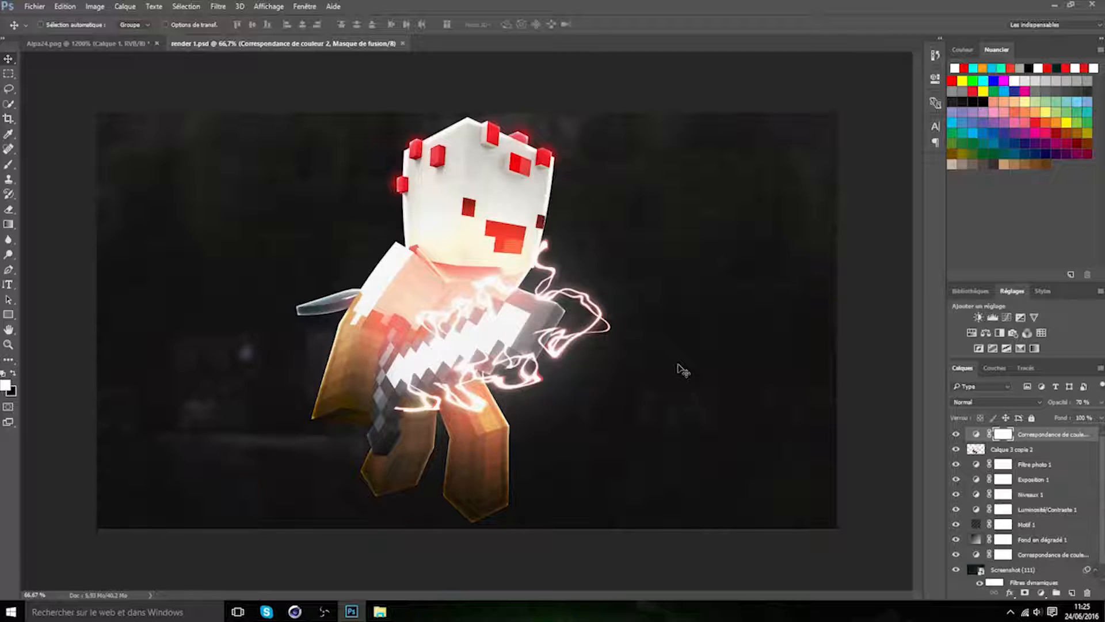
click(968, 448)
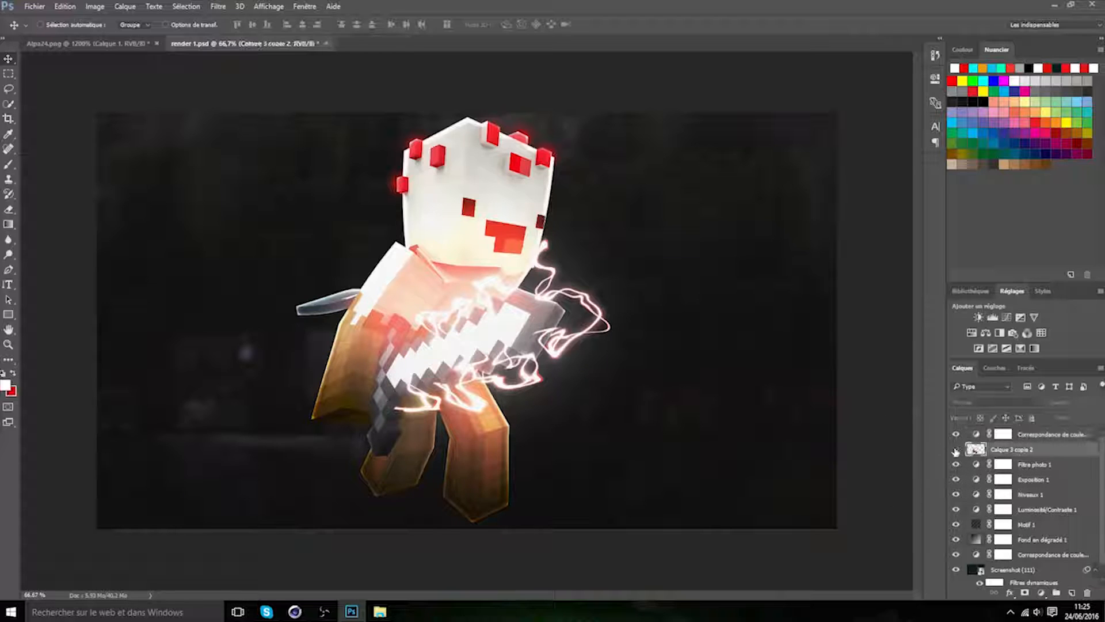
click(956, 450)
click(956, 450)
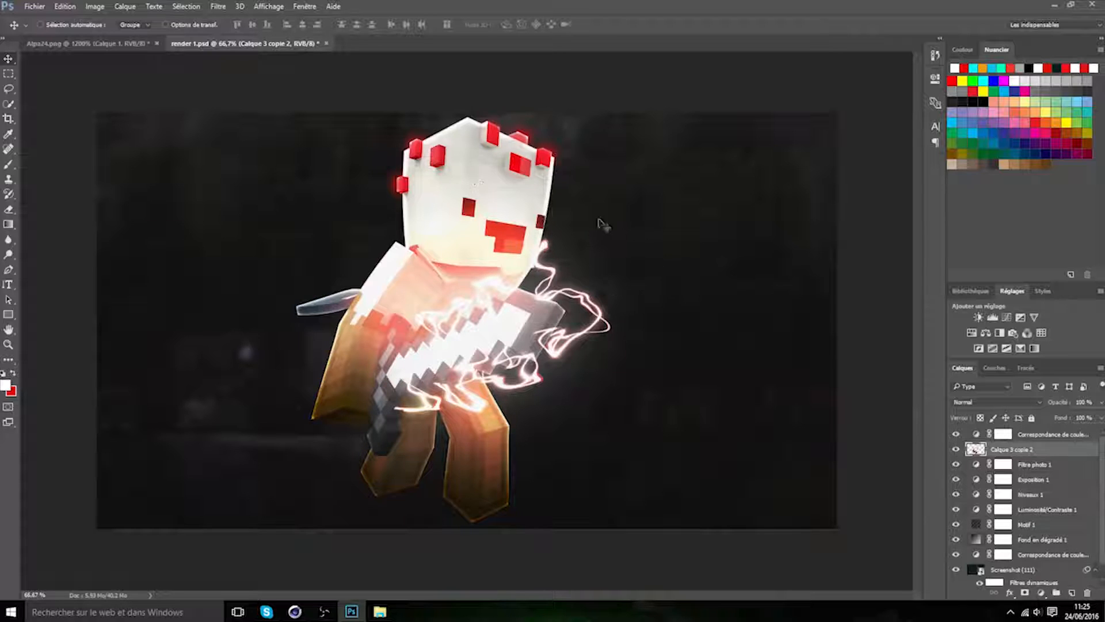
click(1057, 5)
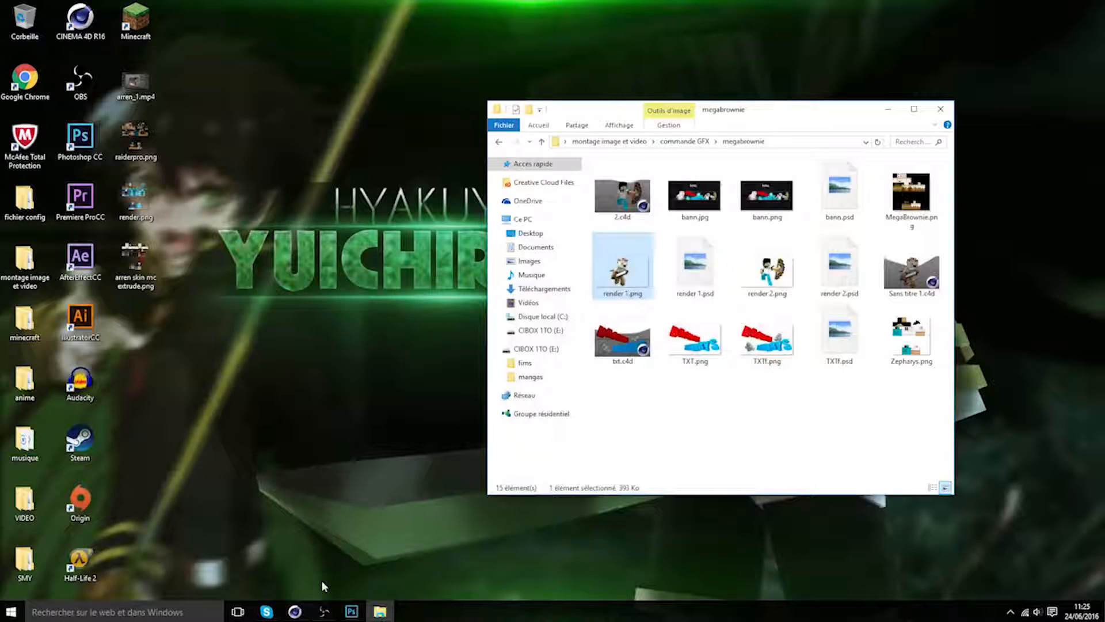
- Switch back to Cinema 4D and examine the posed character's outstretched arm and torso up close
click(295, 611)
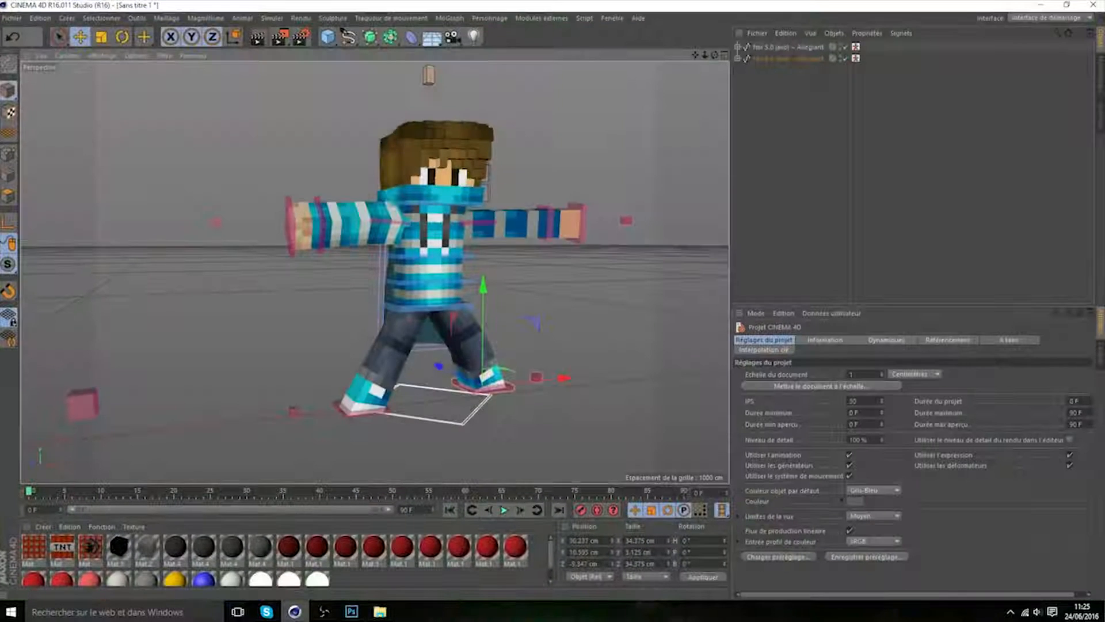
scroll(375, 272, up, 2)
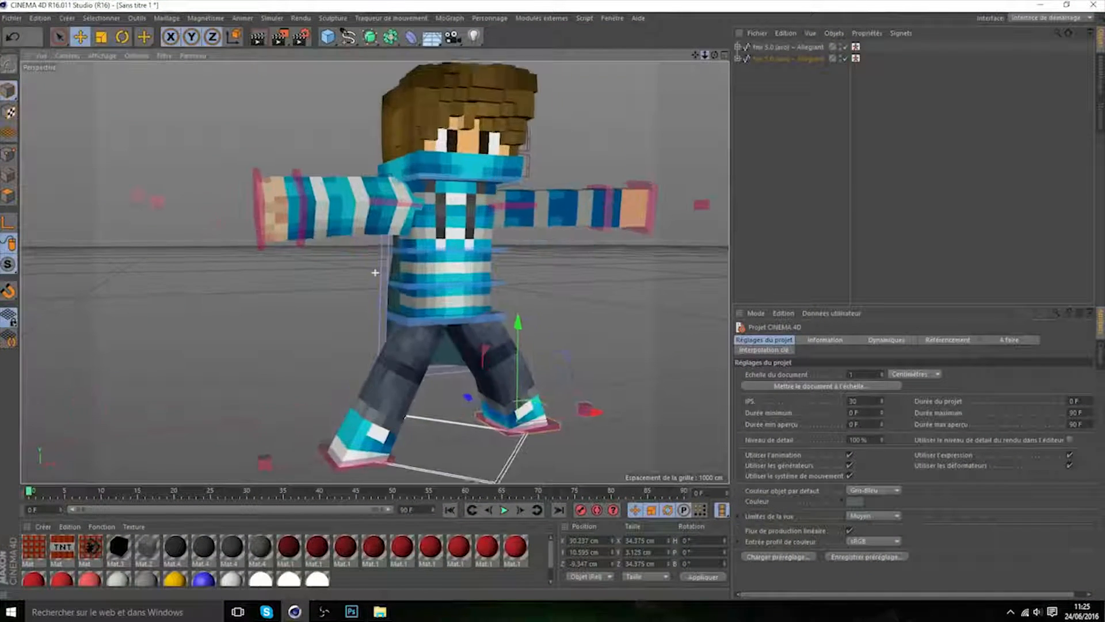
scroll(375, 273, up, 5)
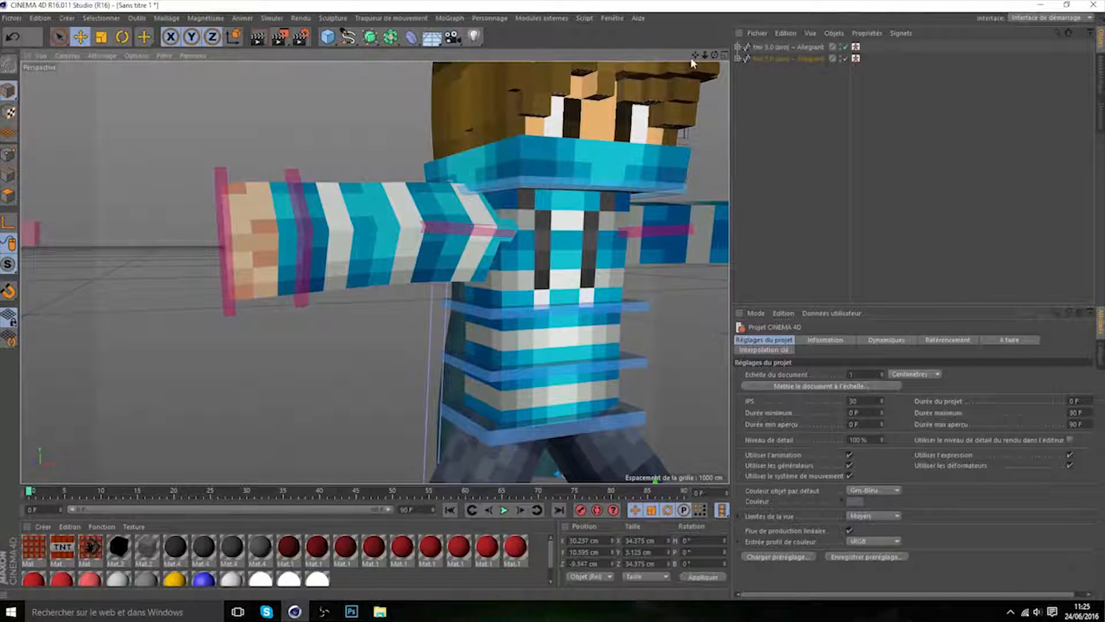
- Expand the blue-hoodie rig's object groups and toggle meshBody's viewport visibility off and on to identify the torso mesh
drag(692, 60, 697, 66)
click(739, 58)
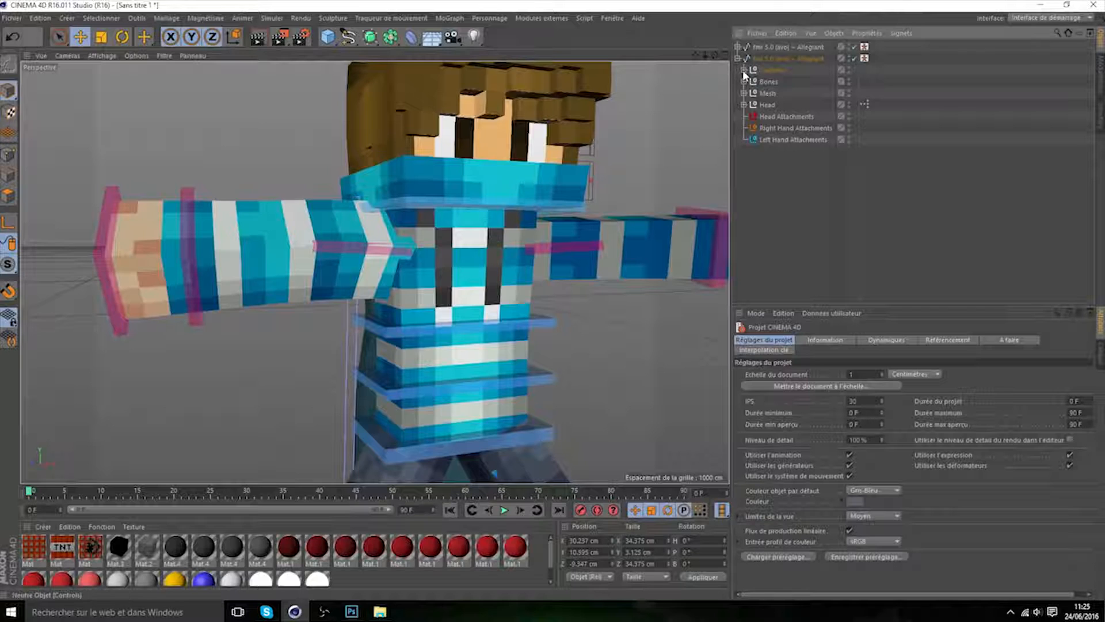
click(743, 69)
click(743, 128)
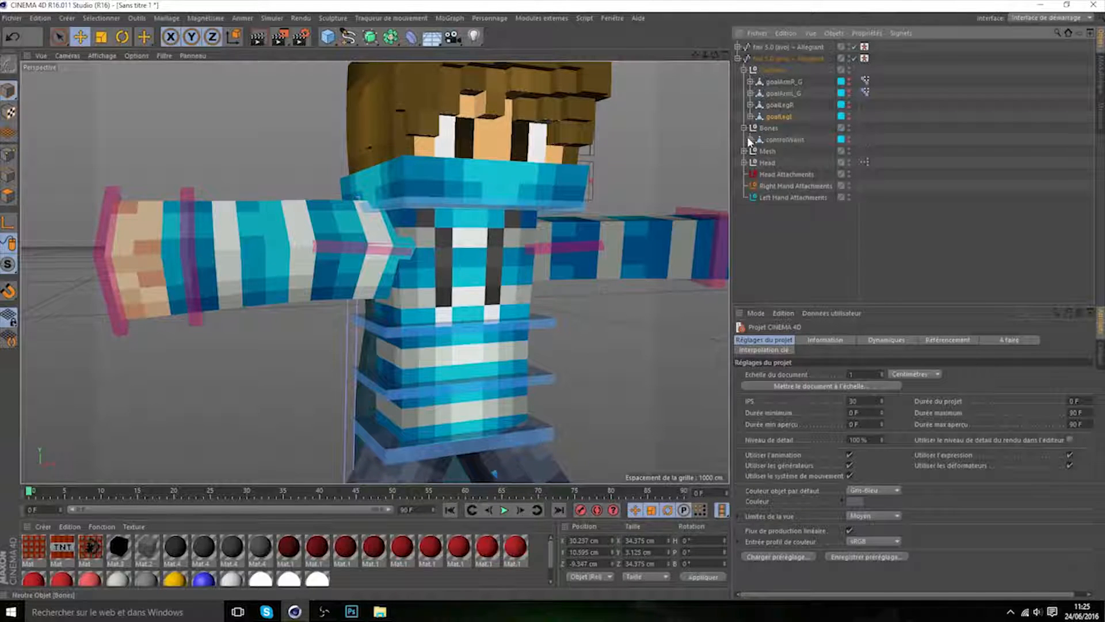
click(744, 152)
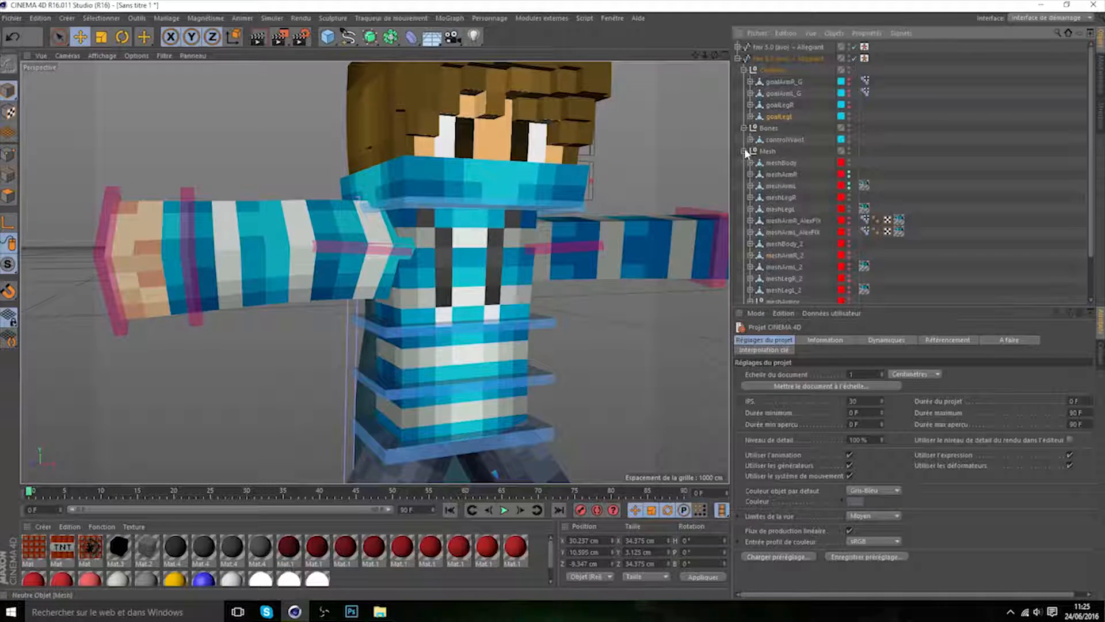
click(848, 164)
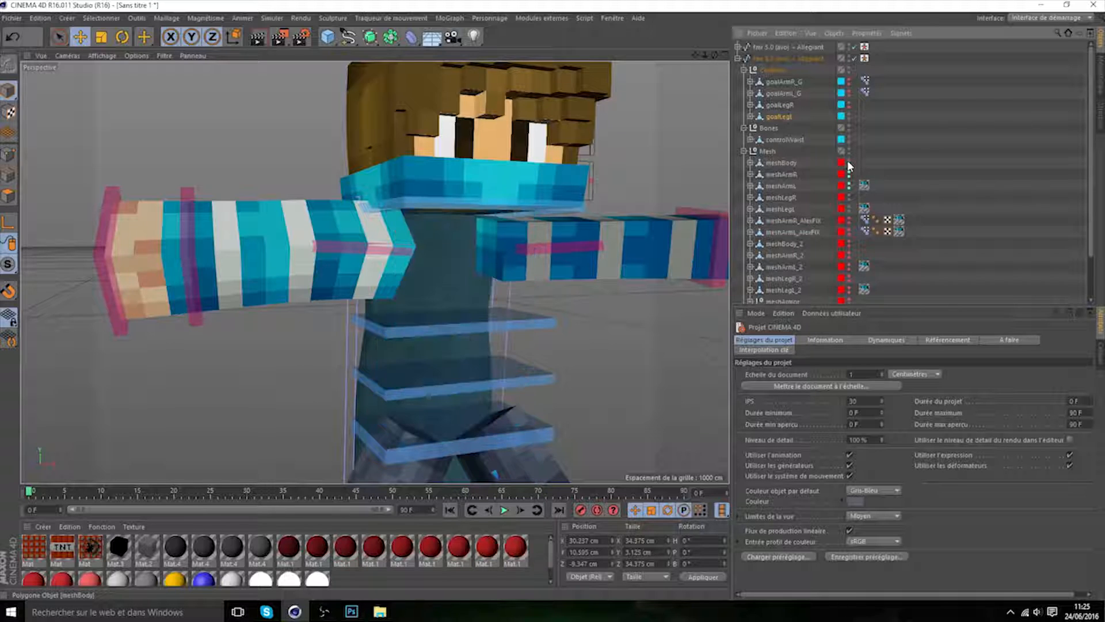
click(849, 163)
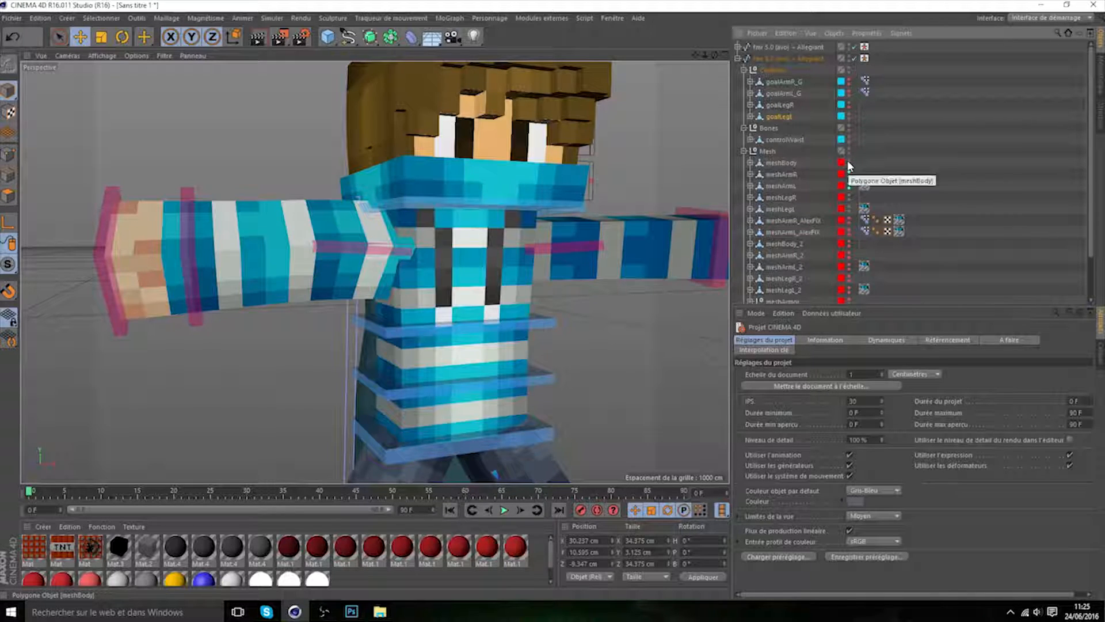
click(738, 59)
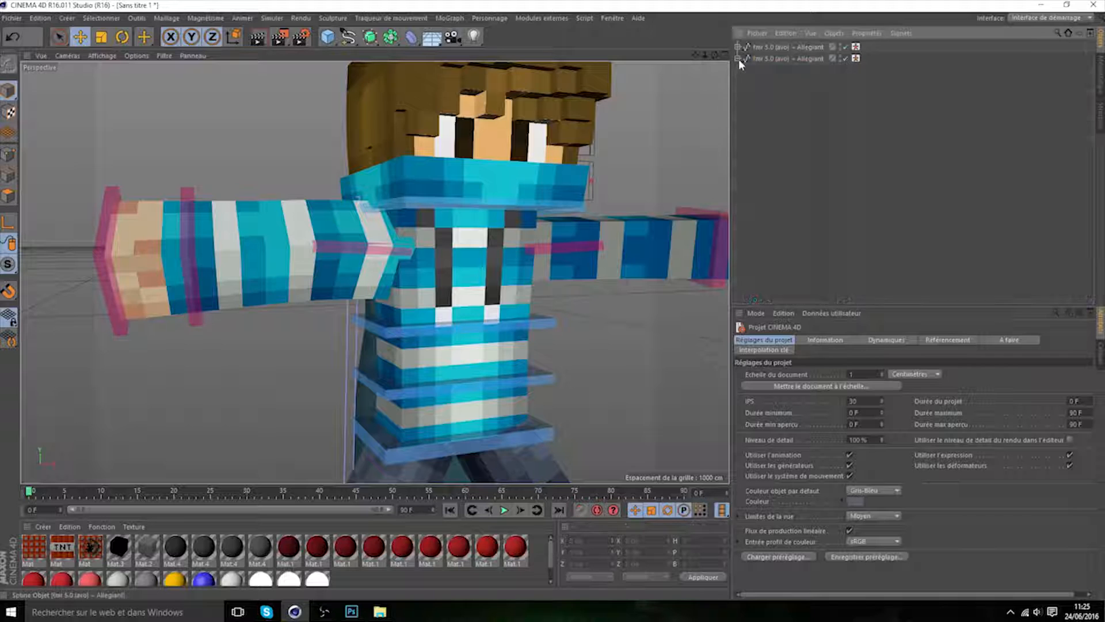
- Select the blue-hoodie rig's torso and arm meshes together and switch to polygon editing with the live selection tool
click(769, 60)
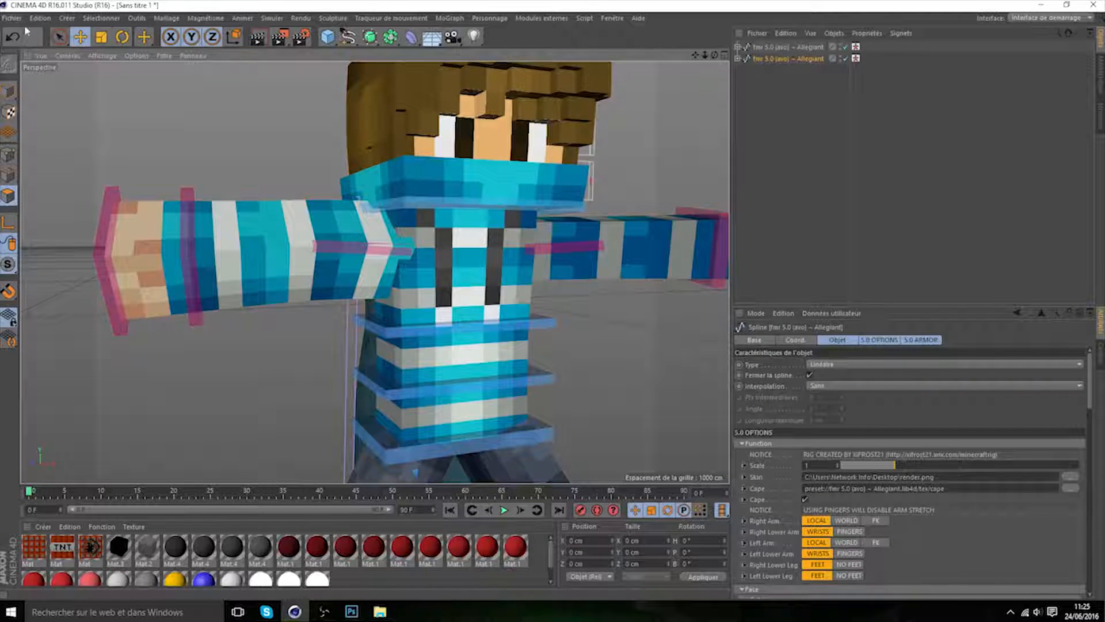
click(58, 37)
click(4, 98)
mouse_move(213, 230)
shift+mouse_down()
mouse_move(202, 234)
mouse_move(600, 254)
mouse_move(489, 322)
shift+mouse_up()
click(15, 190)
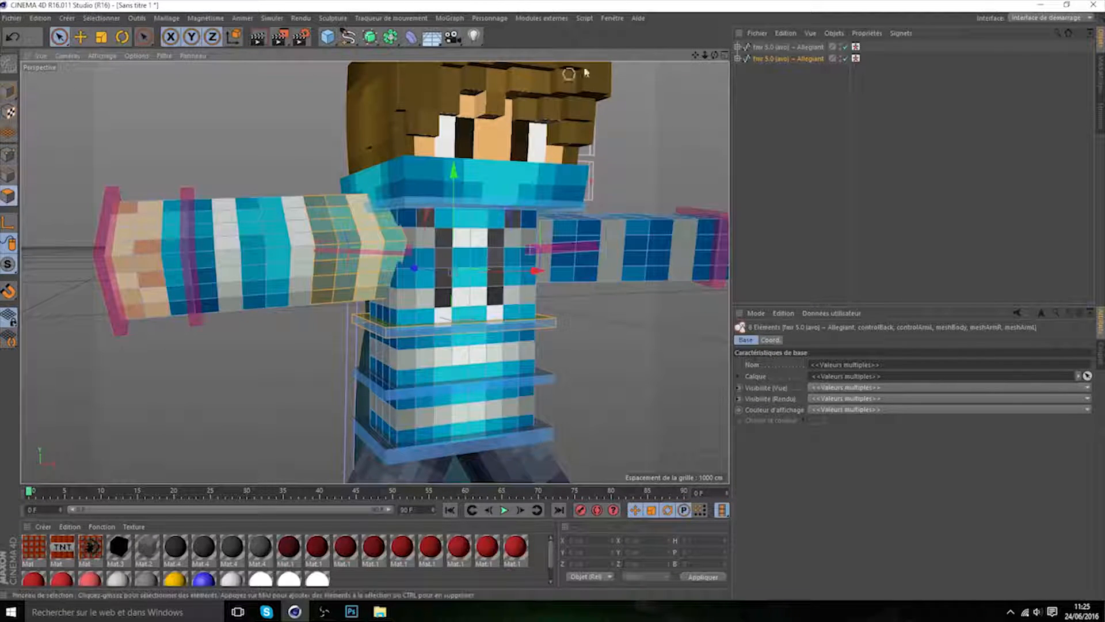
- Select the white stripe polygons on the front and upper faces of the character's right arm
drag(715, 55, 743, 70)
click(219, 202)
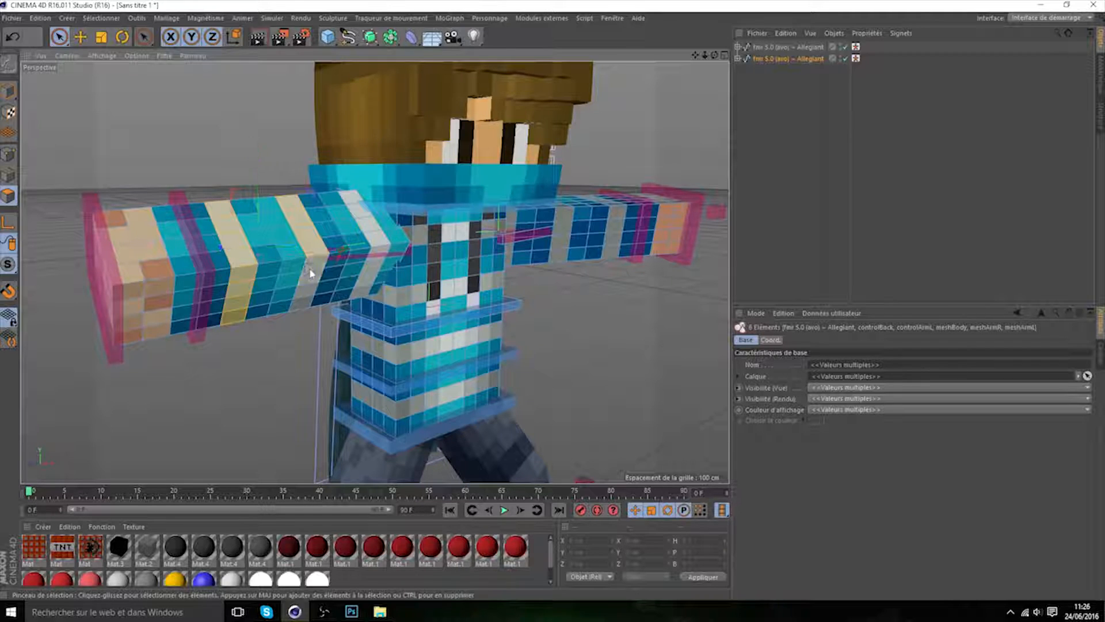
click(304, 302)
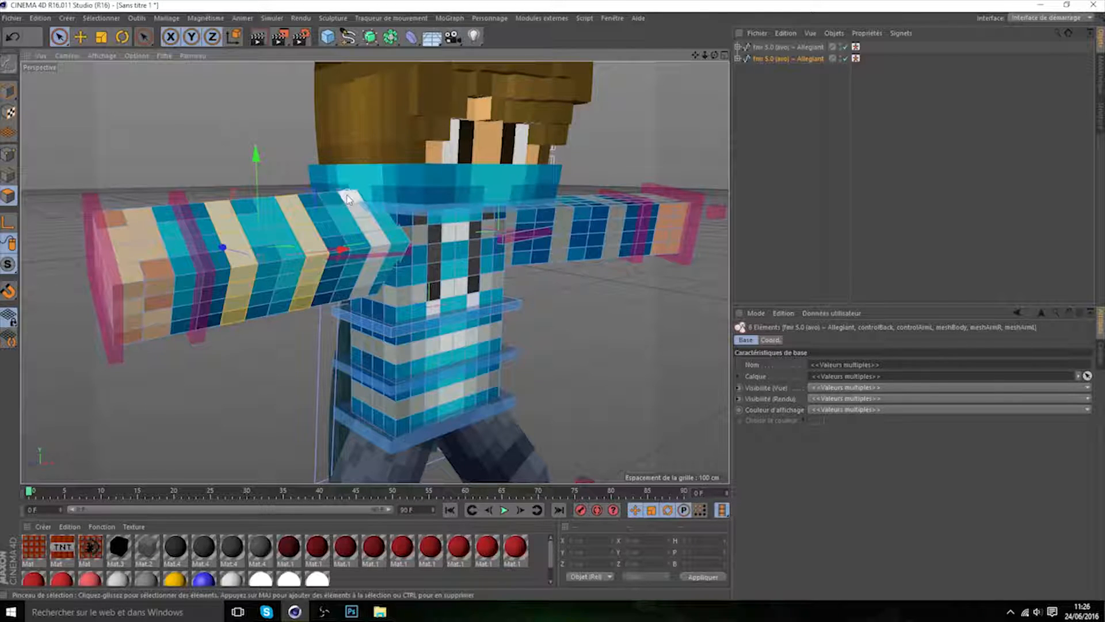
shift+click(352, 202)
shift+click(364, 211)
shift+click(373, 229)
shift+click(376, 259)
shift+click(366, 286)
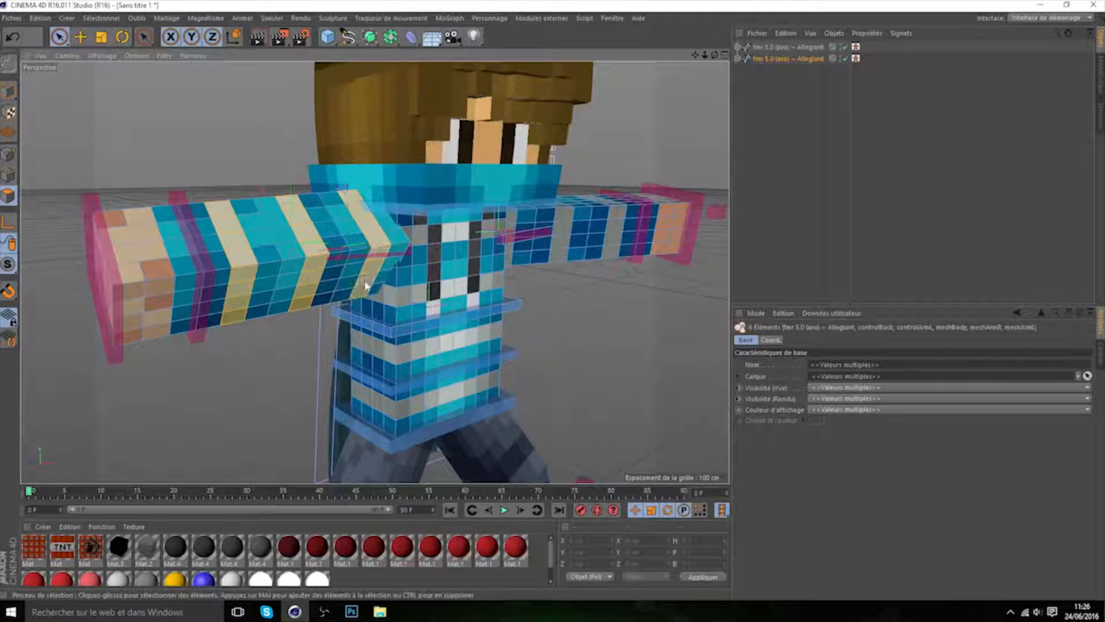
- Add the white stripe polygons on the right arm's back and remaining faces to the selection, undoing accidental moves
drag(716, 55, 666, 63)
drag(390, 206, 390, 216)
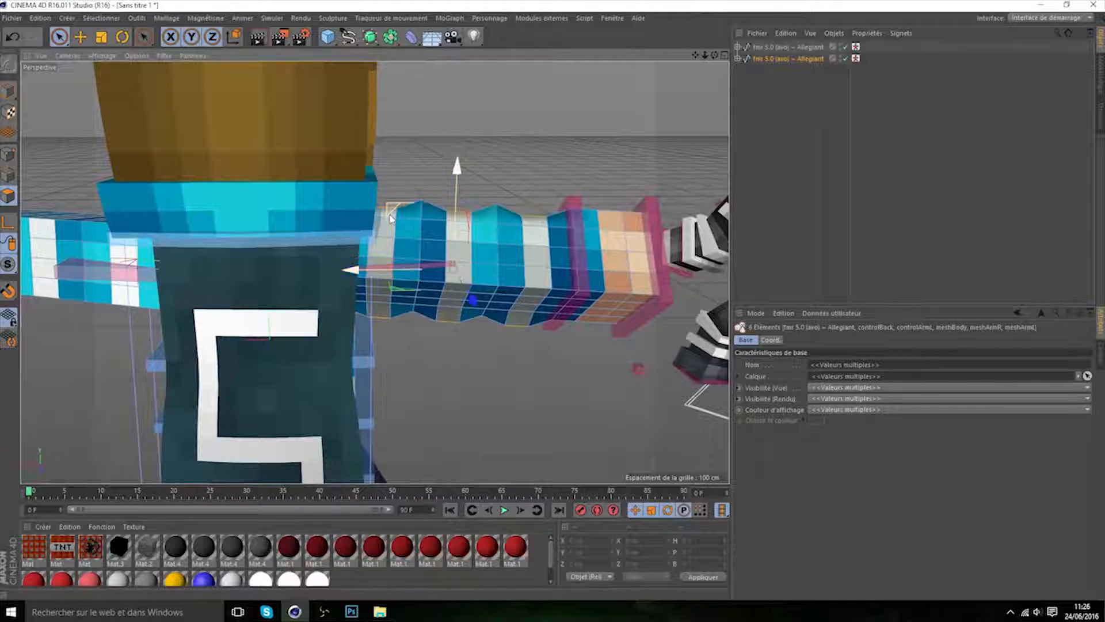
key(ctrl+z)
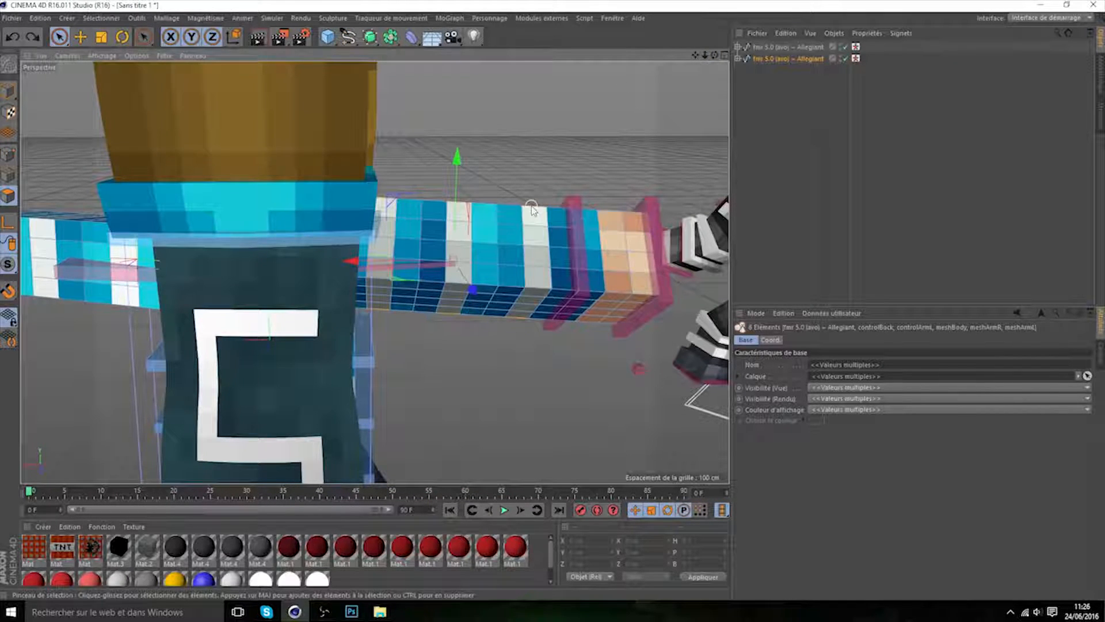
click(526, 302)
alt+drag(467, 230, 374, 272)
drag(715, 55, 597, 159)
mouse_move(714, 56)
mouse_down()
mouse_move(897, 92)
mouse_move(950, 84)
mouse_move(557, 13)
mouse_move(720, 109)
mouse_move(712, 36)
mouse_up()
shift+drag(468, 239, 470, 287)
shift+drag(348, 237, 353, 344)
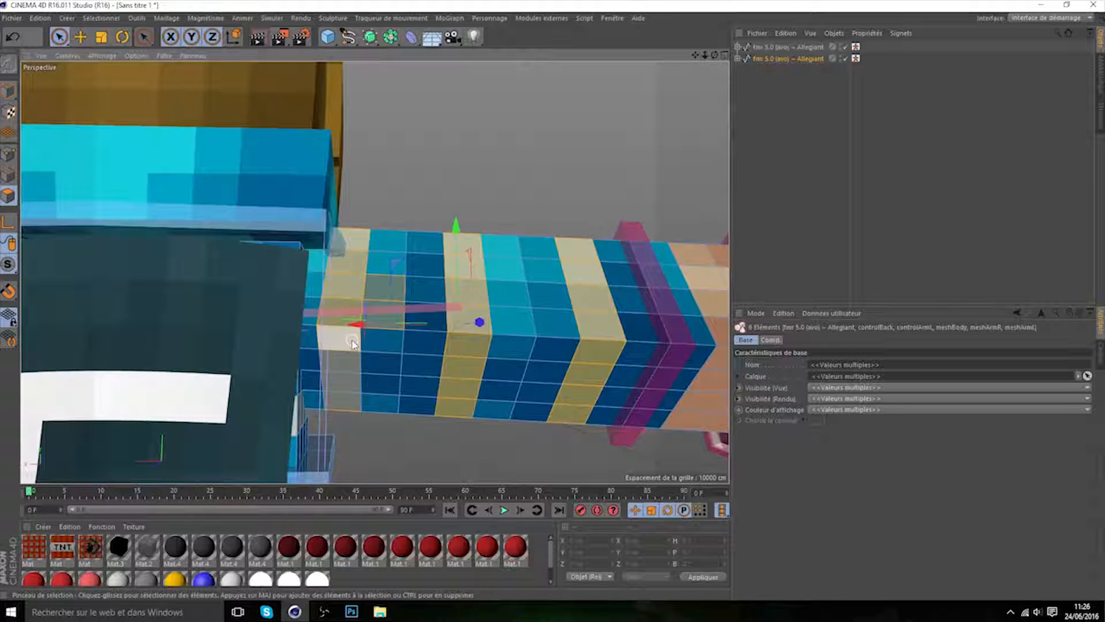
key(ctrl+z)
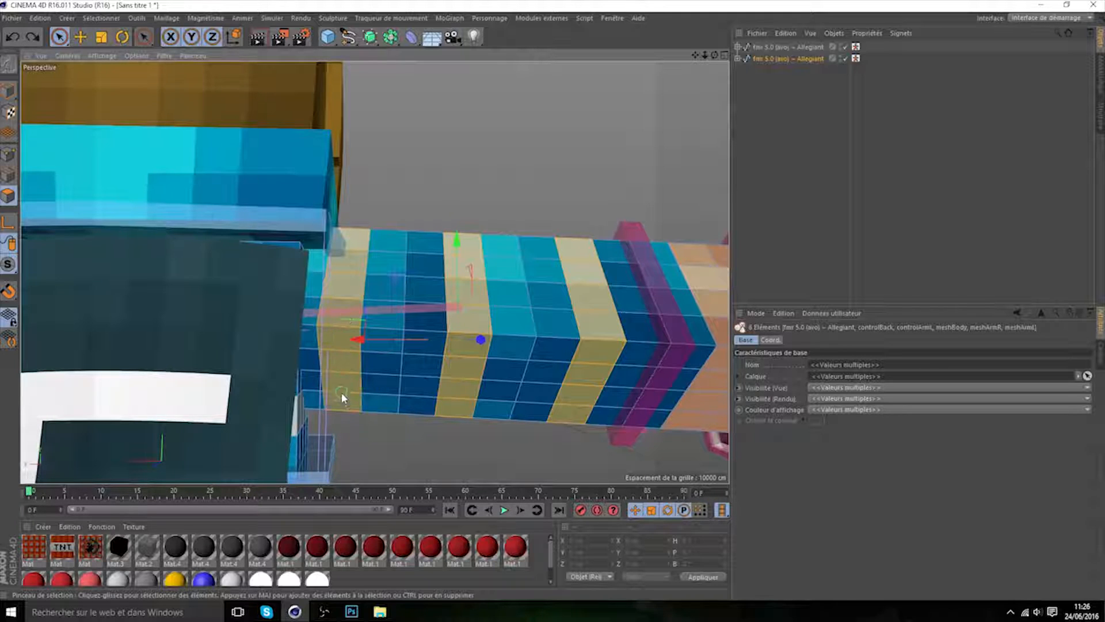
- Add the white and grey stripe polygons on all faces of the character's left arm to the selection
drag(714, 55, 495, 56)
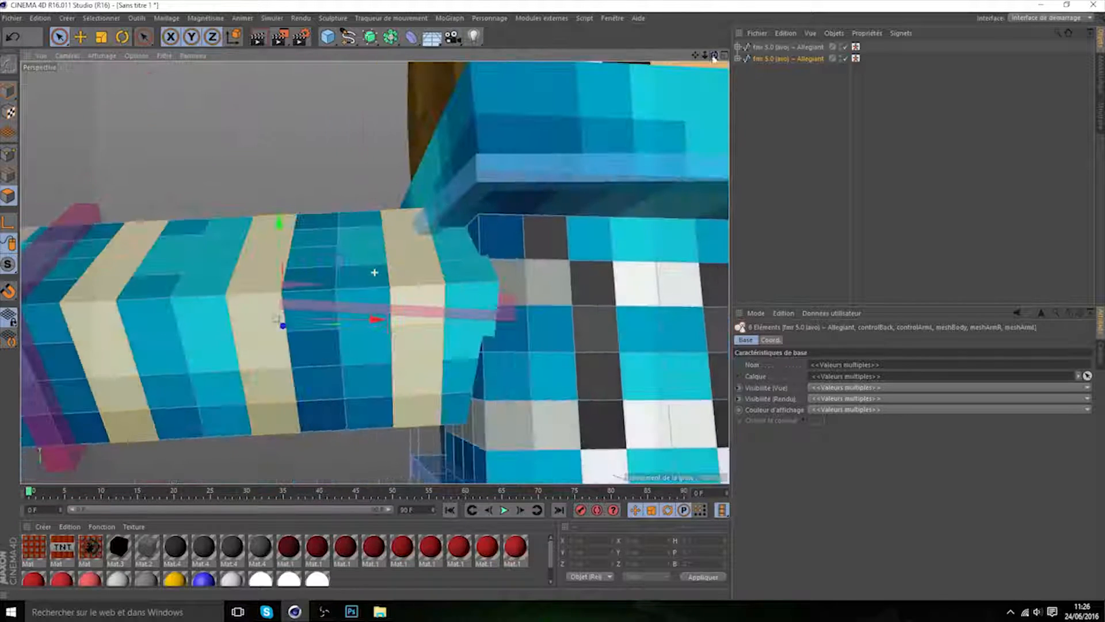
drag(704, 55, 287, 71)
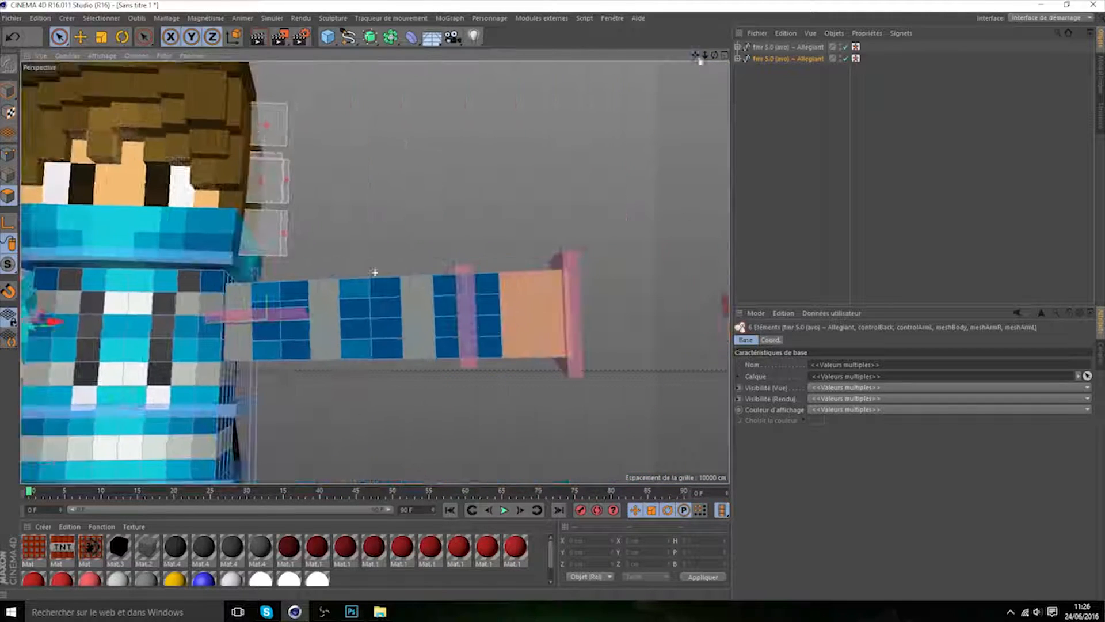
drag(425, 269, 419, 352)
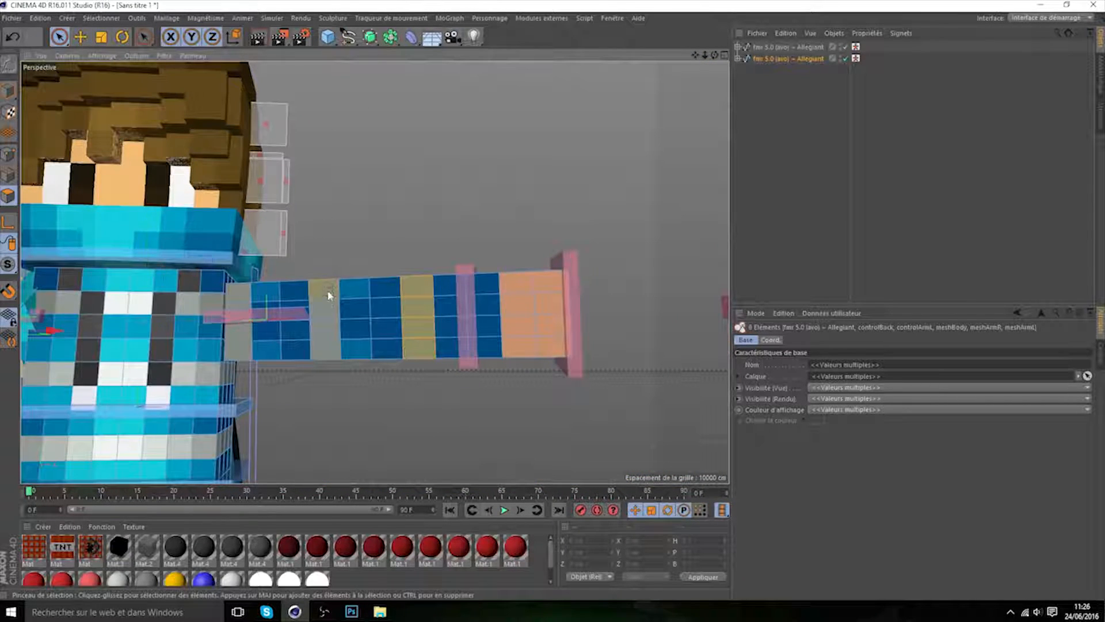
drag(234, 291, 247, 355)
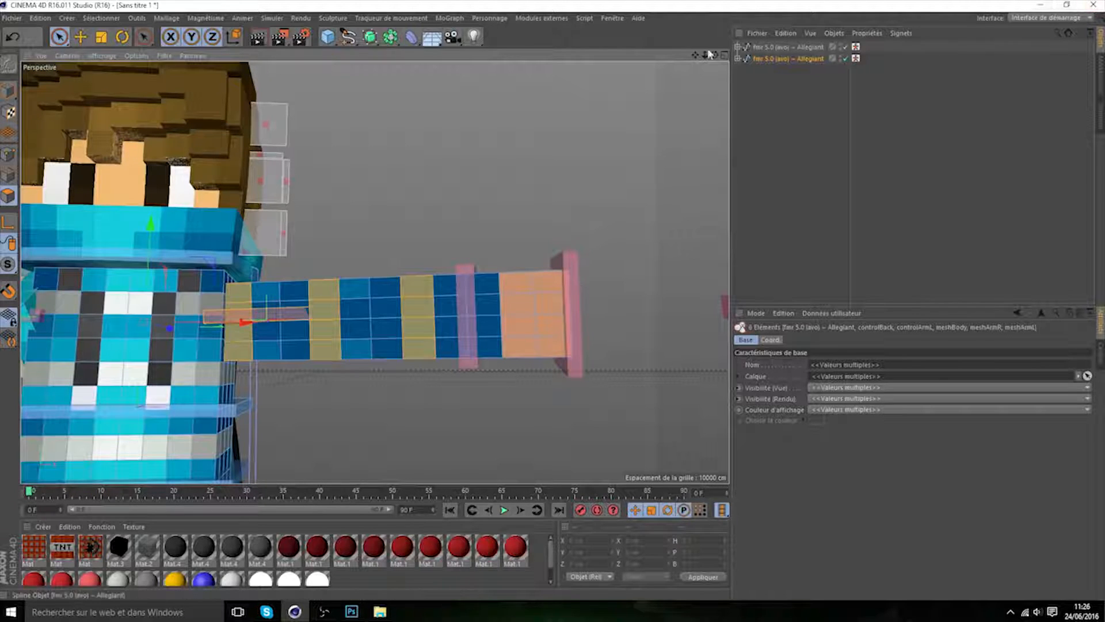
drag(715, 55, 526, 68)
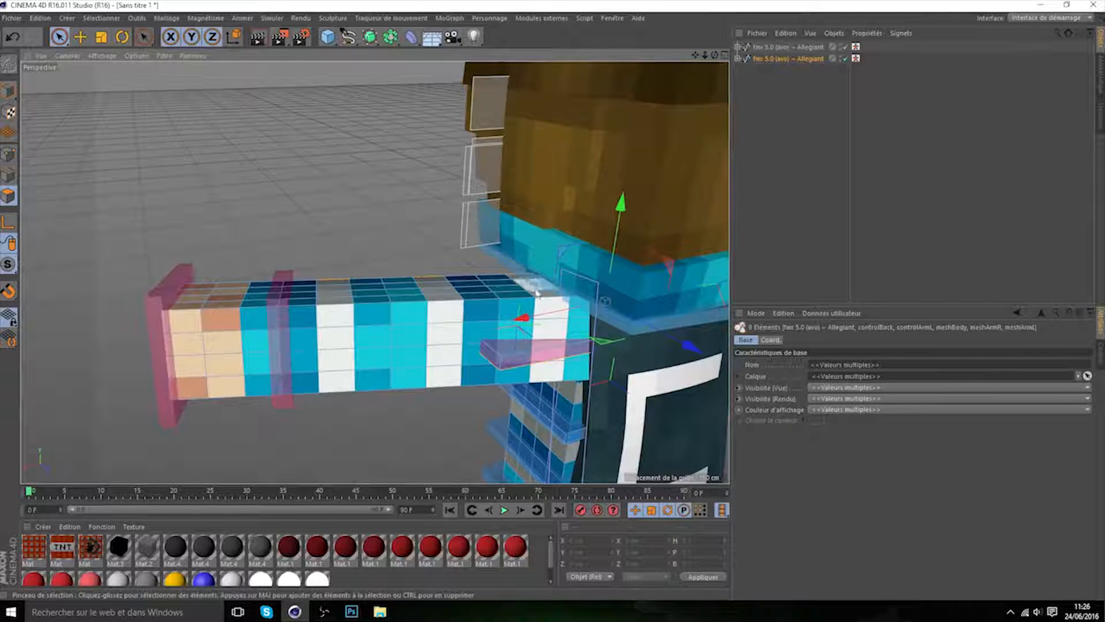
drag(548, 373, 533, 282)
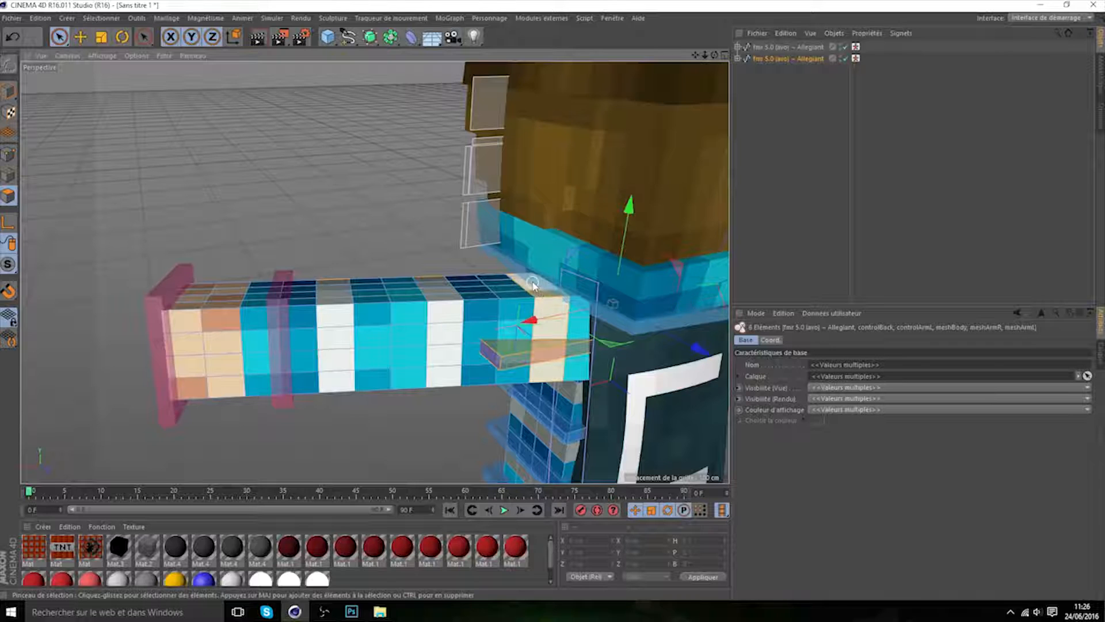
mouse_move(431, 284)
shift+mouse_down()
mouse_move(444, 310)
mouse_move(444, 377)
shift+mouse_up()
mouse_move(337, 382)
shift+mouse_down()
mouse_move(334, 288)
mouse_move(213, 436)
shift+mouse_up()
shift+drag(336, 323, 356, 362)
mouse_move(410, 296)
shift+mouse_down()
mouse_move(428, 339)
mouse_move(518, 277)
mouse_move(610, 288)
shift+mouse_up()
- Extrude the selected stripes on both arms with an offset of 2.9 cm
key(d)
drag(852, 376, 852, 369)
mouse_move(715, 55)
mouse_down()
mouse_move(661, 62)
mouse_move(705, 57)
mouse_up()
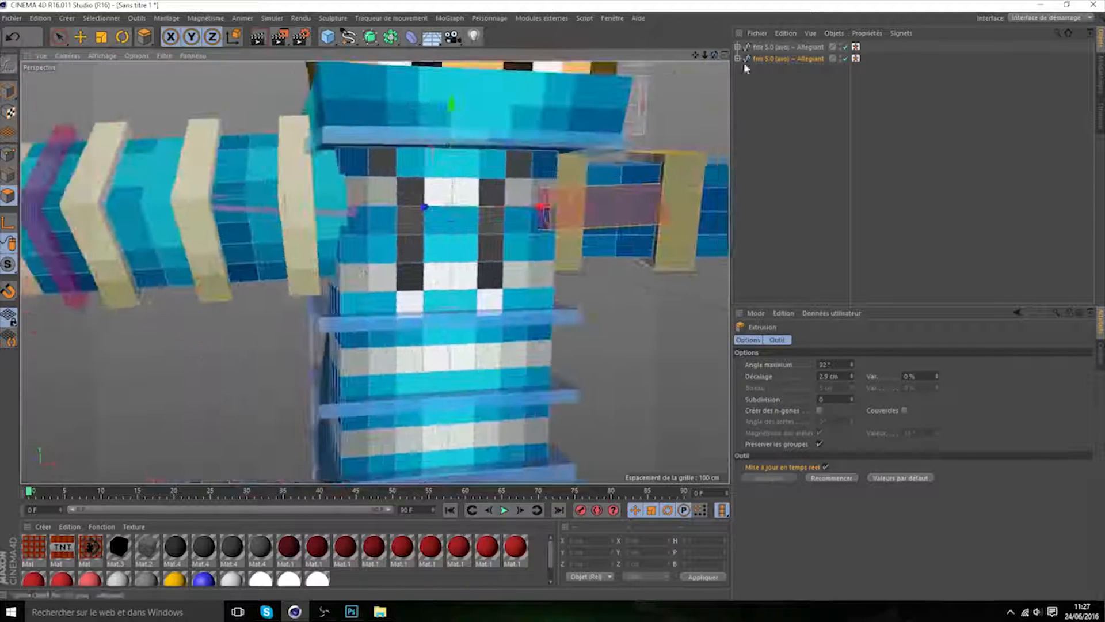
- Select the white and grey patches and horizontal stripes on the front of the hoodie torso
click(737, 59)
click(850, 116)
click(850, 115)
click(59, 37)
drag(359, 193, 384, 193)
shift+drag(461, 196, 440, 192)
shift+drag(518, 191, 542, 192)
shift+drag(540, 274, 438, 276)
shift+drag(382, 277, 354, 278)
shift+drag(356, 361, 540, 354)
shift+drag(537, 430, 351, 439)
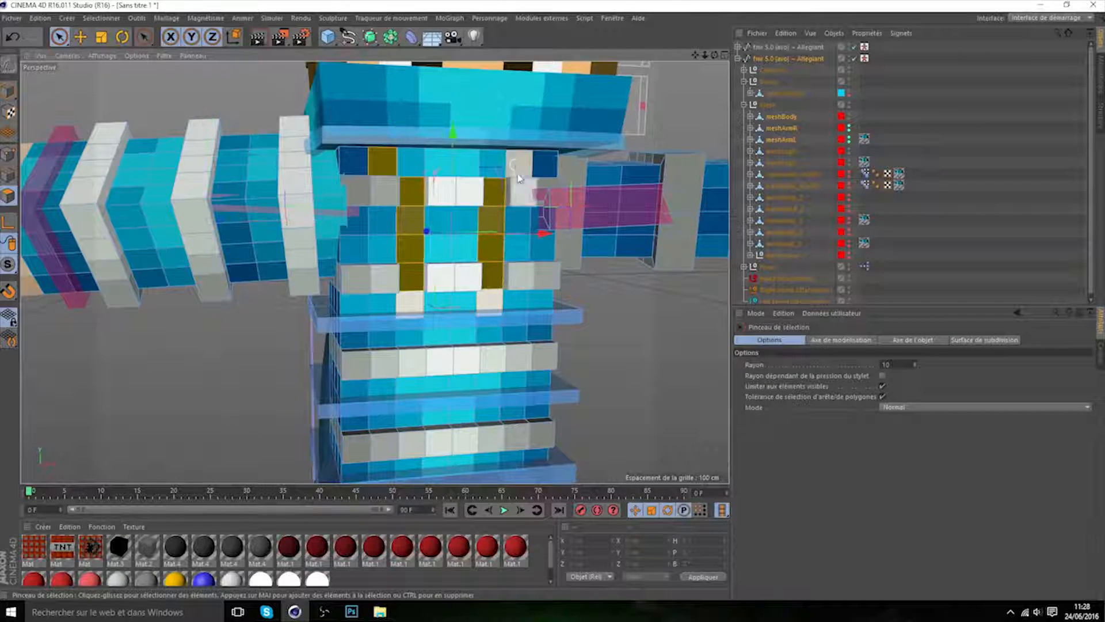
- Isolate meshBody as the edited mesh and select the three grey stripes on the torso's side
alt+drag(518, 167, 276, 225)
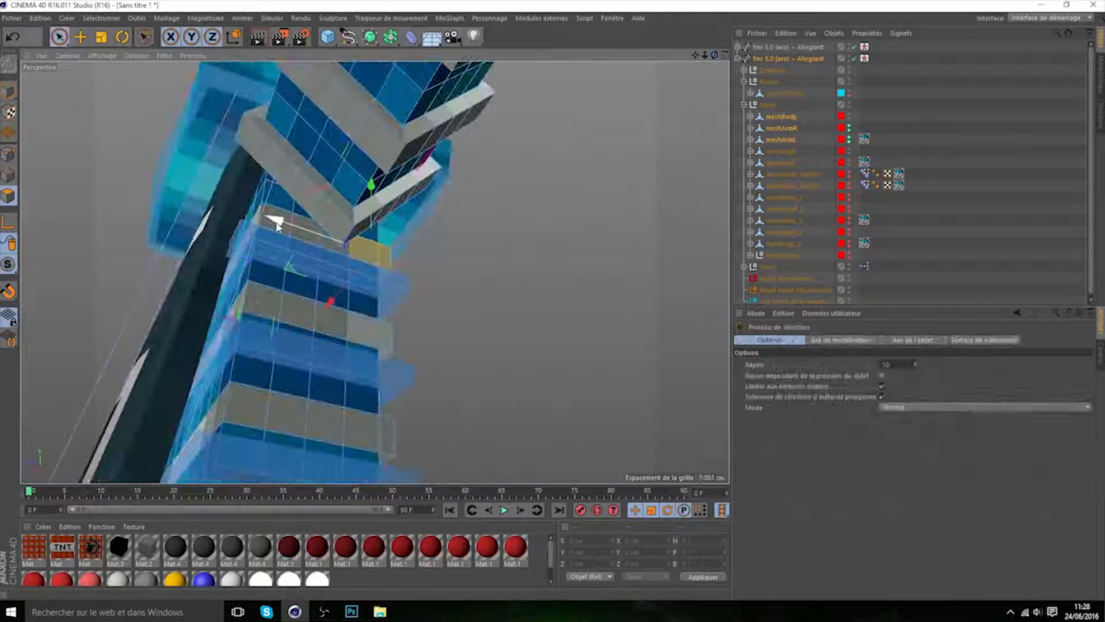
click(781, 117)
shift+drag(367, 258, 249, 222)
shift+drag(369, 346, 231, 315)
shift+drag(214, 432, 369, 455)
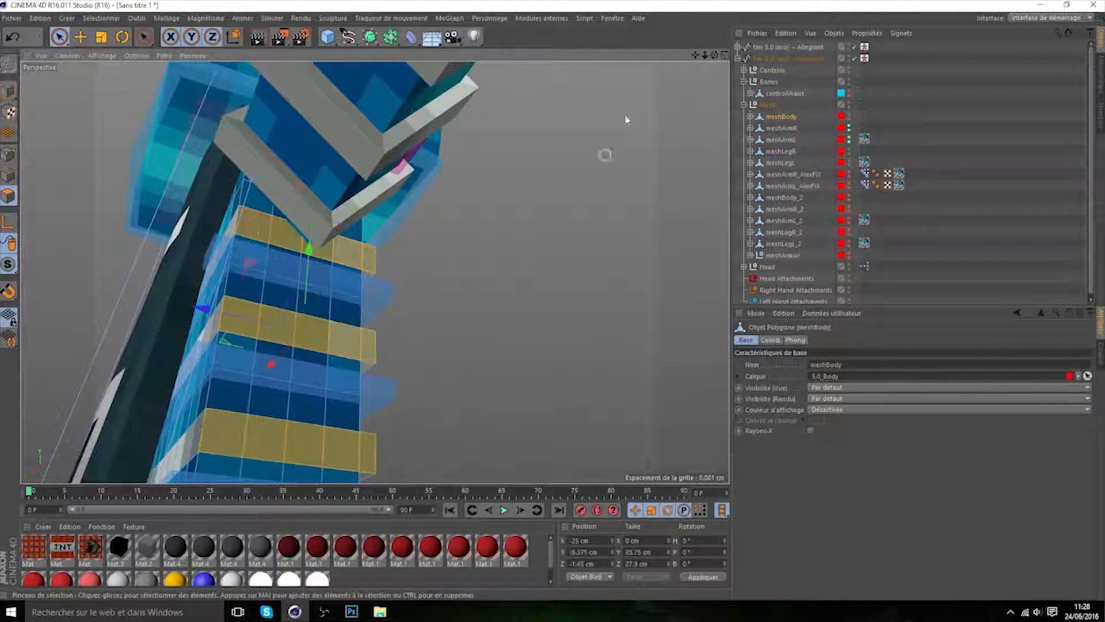
- Extrude the selected turquoise and white shoe polygons on both legs
alt+drag(455, 404, 502, 231)
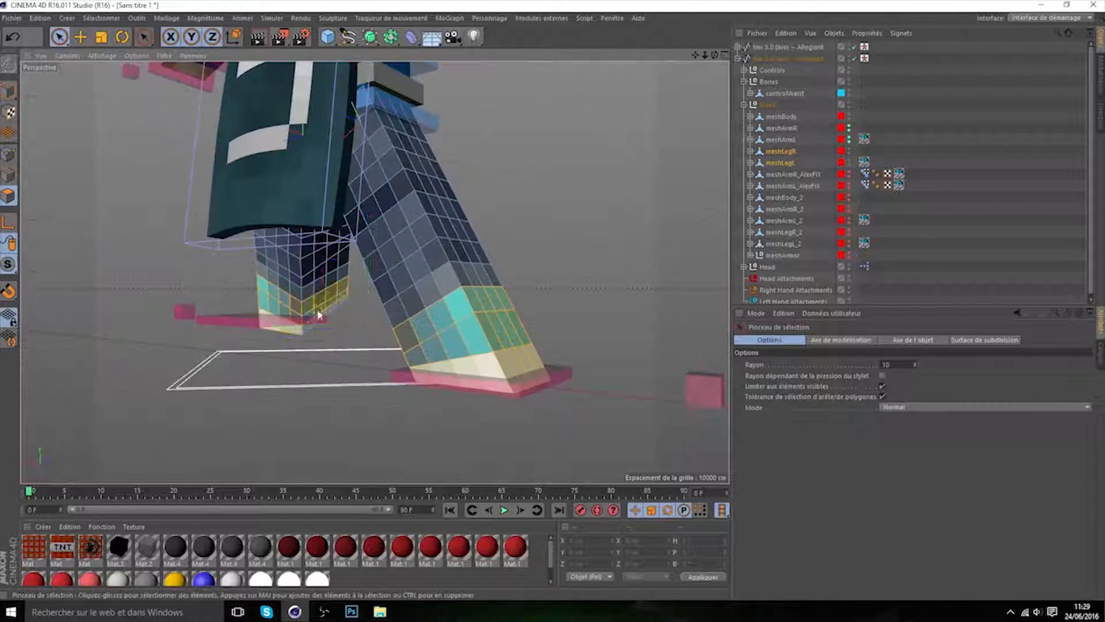
key(d)
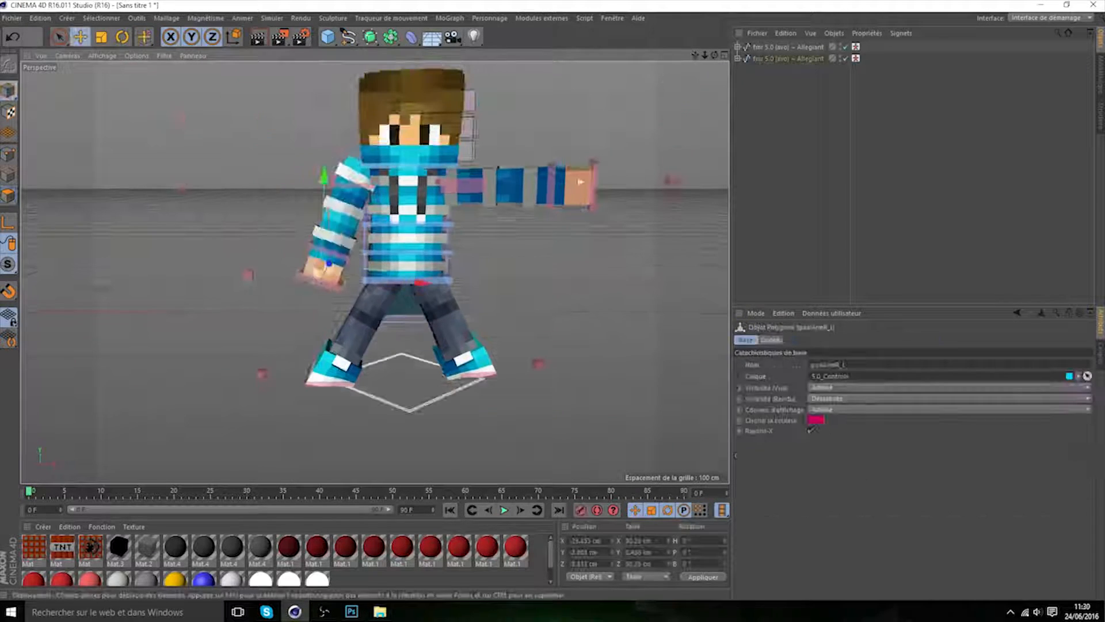
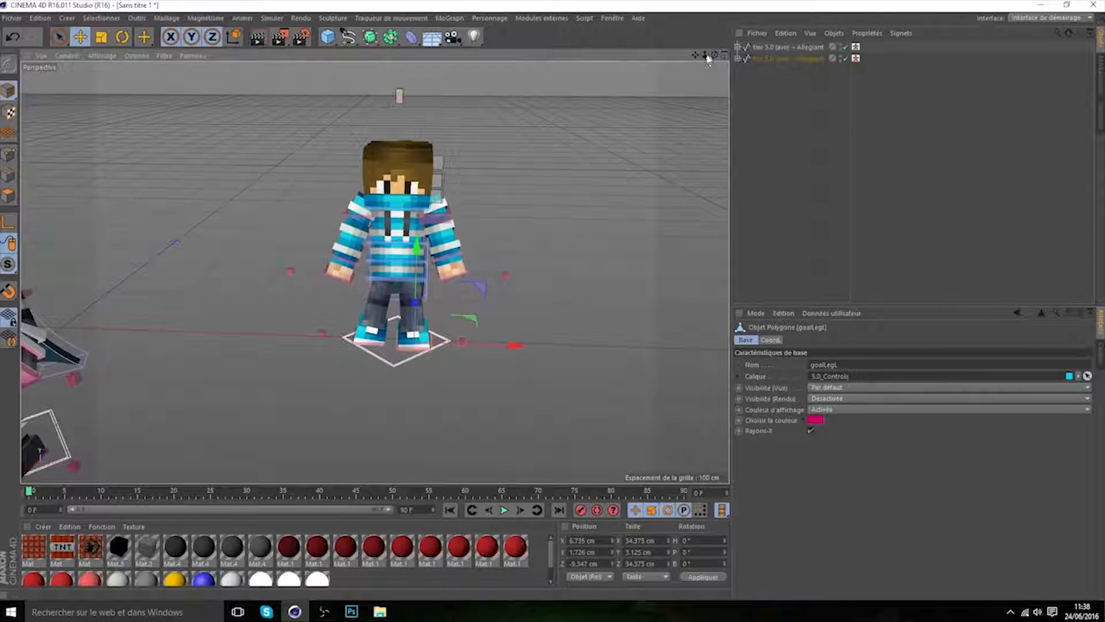
- Move the blue-hoodie rig beside the white-haired character, to about X 232 cm and Z -224 cm
click(769, 58)
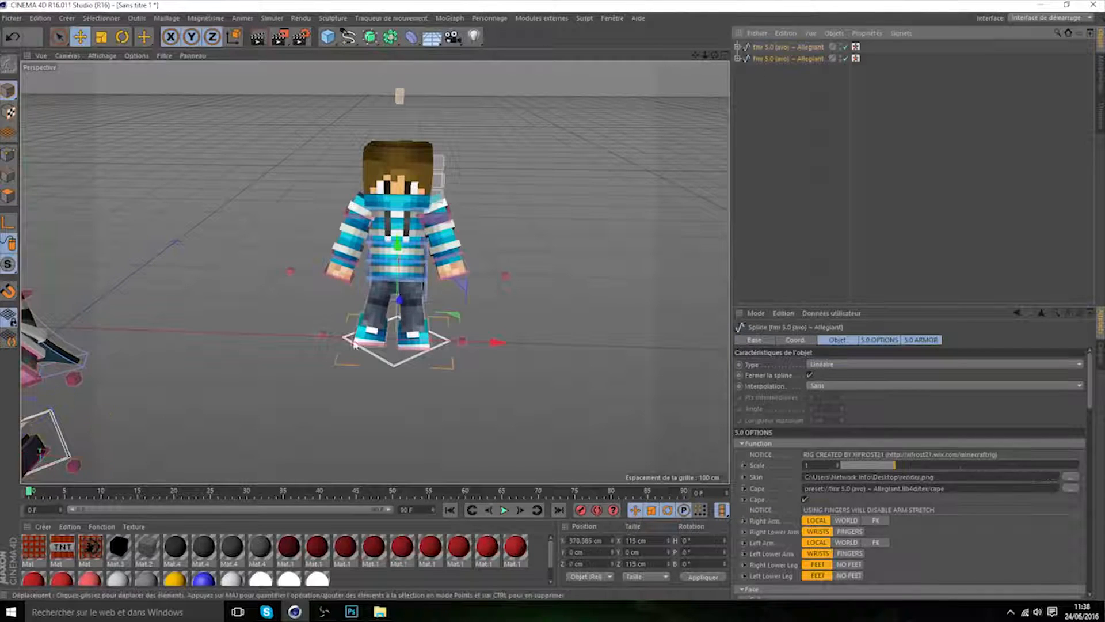
drag(404, 301, 379, 457)
drag(695, 55, 713, 34)
drag(568, 357, 368, 351)
drag(695, 56, 883, 81)
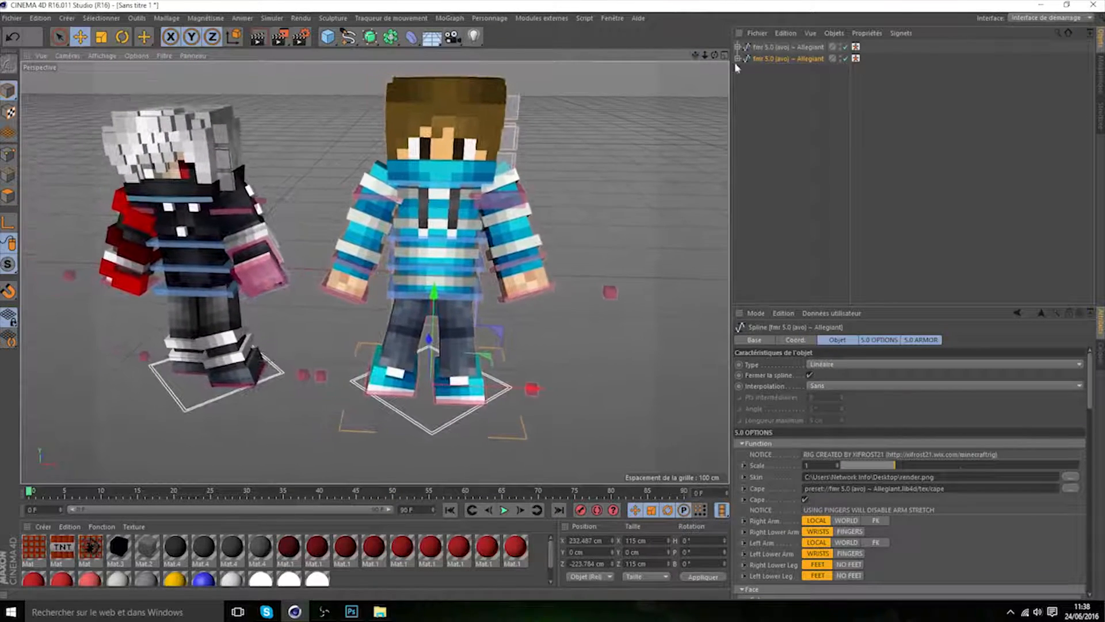
mouse_move(715, 55)
mouse_down()
mouse_move(727, 26)
mouse_move(703, 68)
mouse_move(731, 36)
mouse_move(762, 50)
mouse_move(734, 64)
mouse_move(730, 32)
mouse_move(732, 52)
mouse_move(742, 48)
mouse_move(721, 56)
mouse_move(730, 80)
mouse_move(729, 65)
mouse_move(702, 57)
mouse_move(706, 44)
mouse_move(726, 41)
mouse_up()
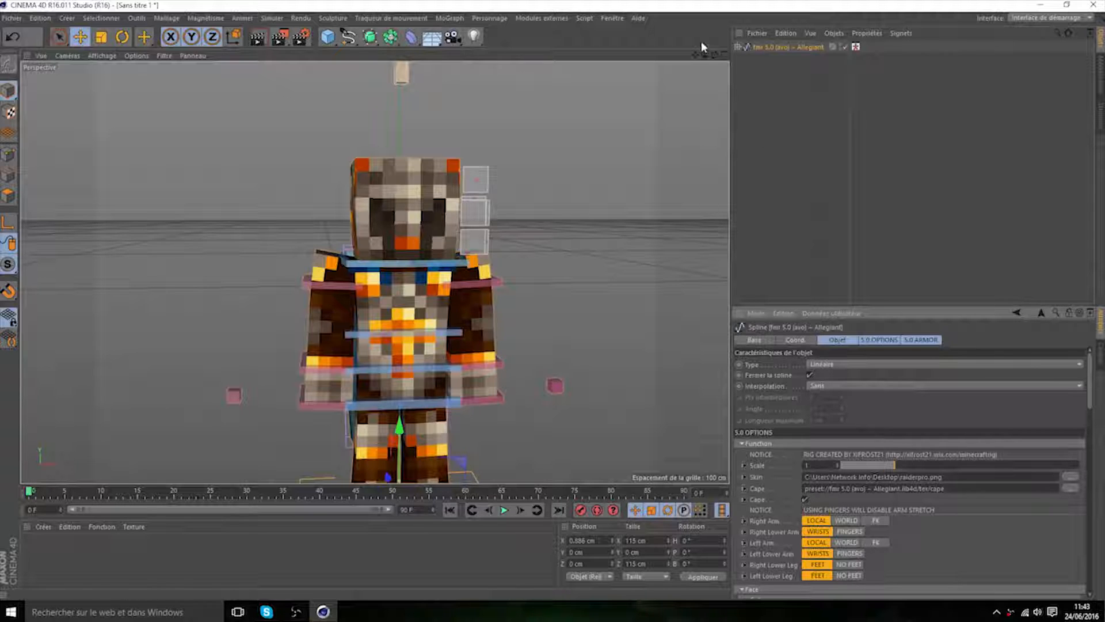
- Select the mouth and both eye meshes on the raiderpro.png character's head and switch to polygon editing
drag(714, 56, 645, 70)
click(376, 211)
shift+click(426, 215)
shift+click(408, 247)
click(9, 196)
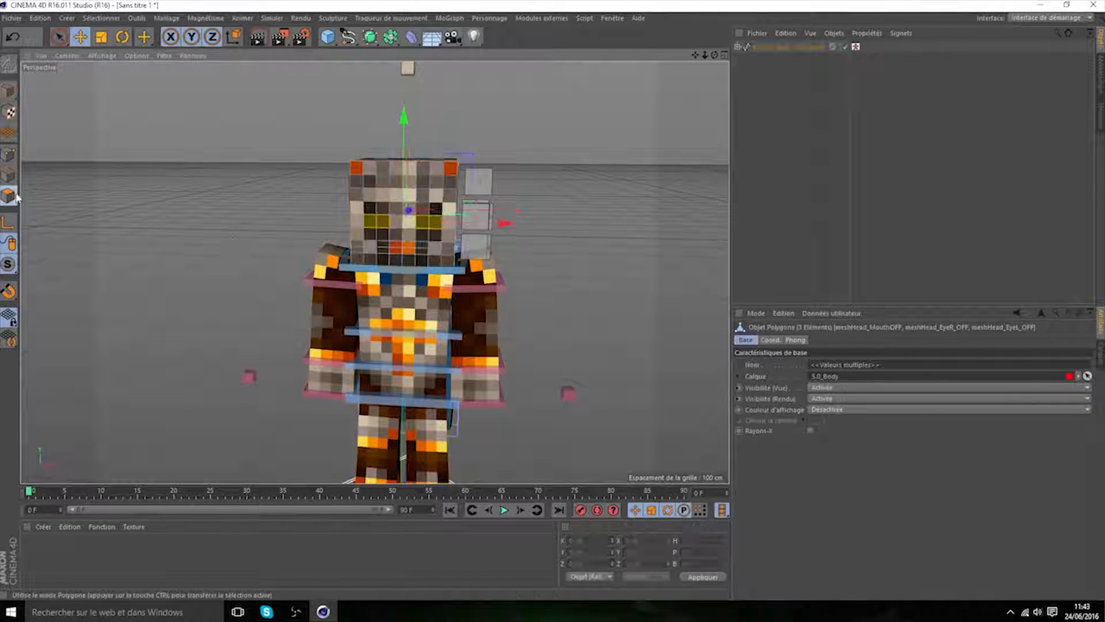
- Return to whole-object selection and add meshHead_Face to the selected mouth and eye meshes
drag(710, 56, 406, 137)
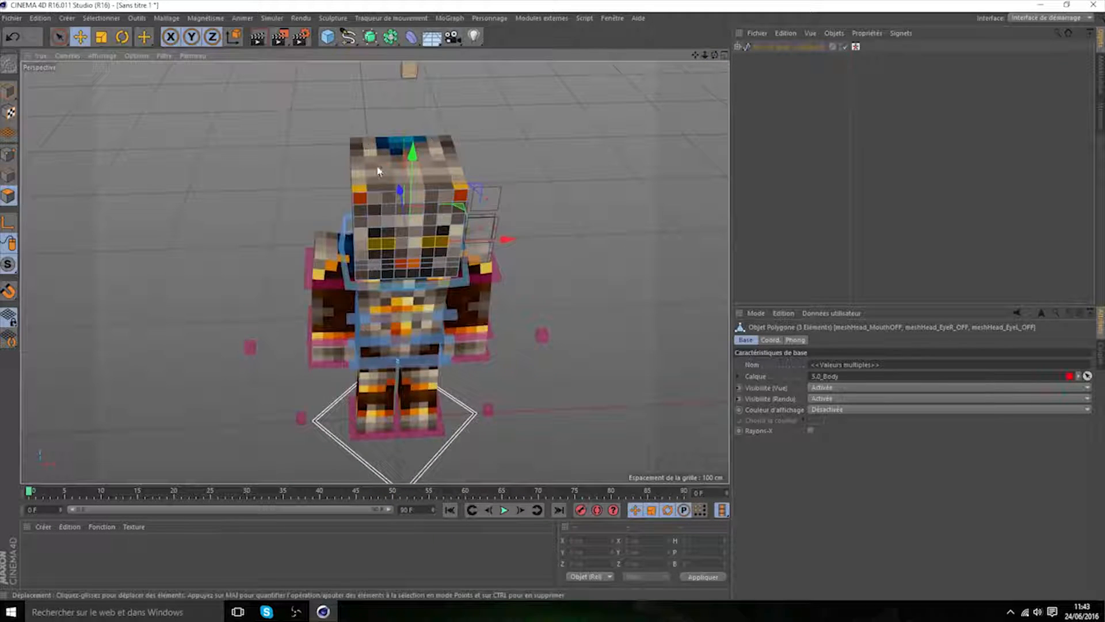
click(59, 36)
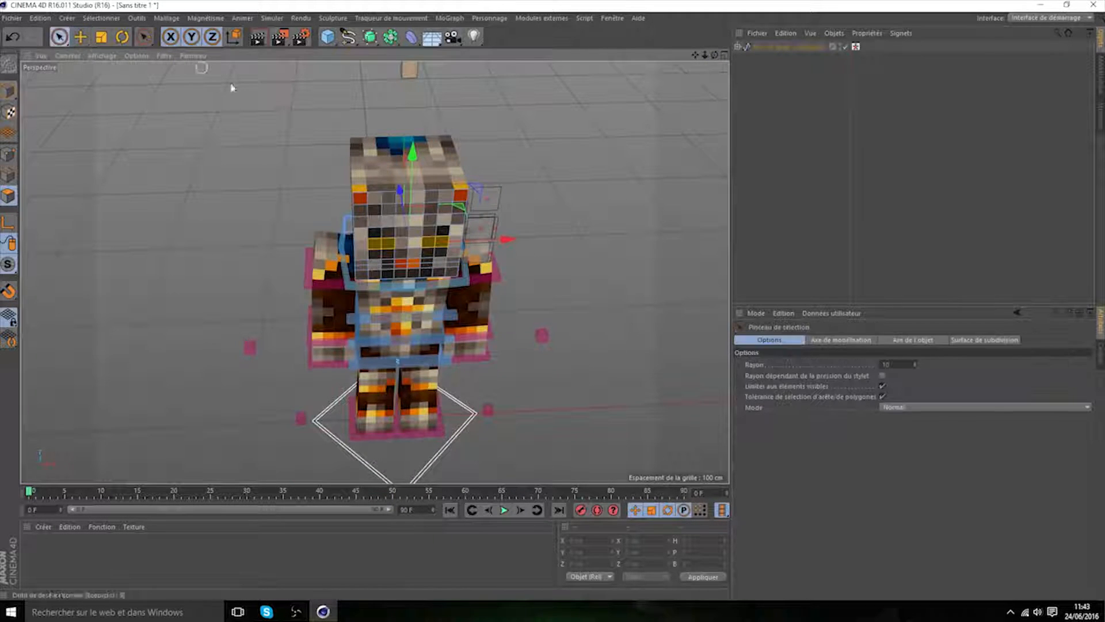
click(9, 91)
shift+click(380, 158)
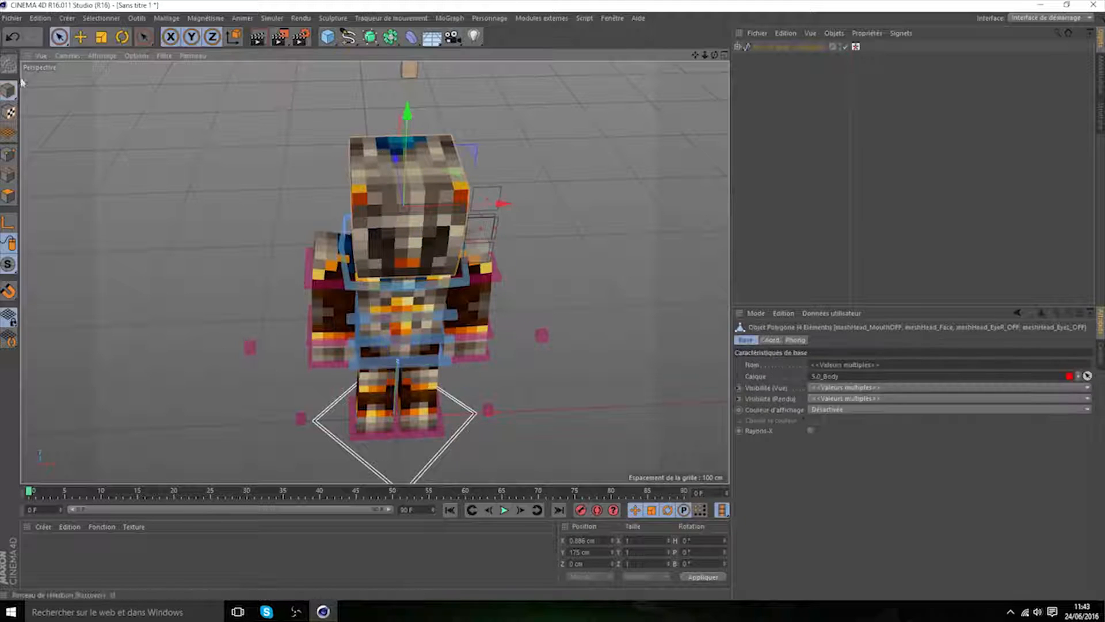
click(12, 178)
drag(714, 56, 495, 43)
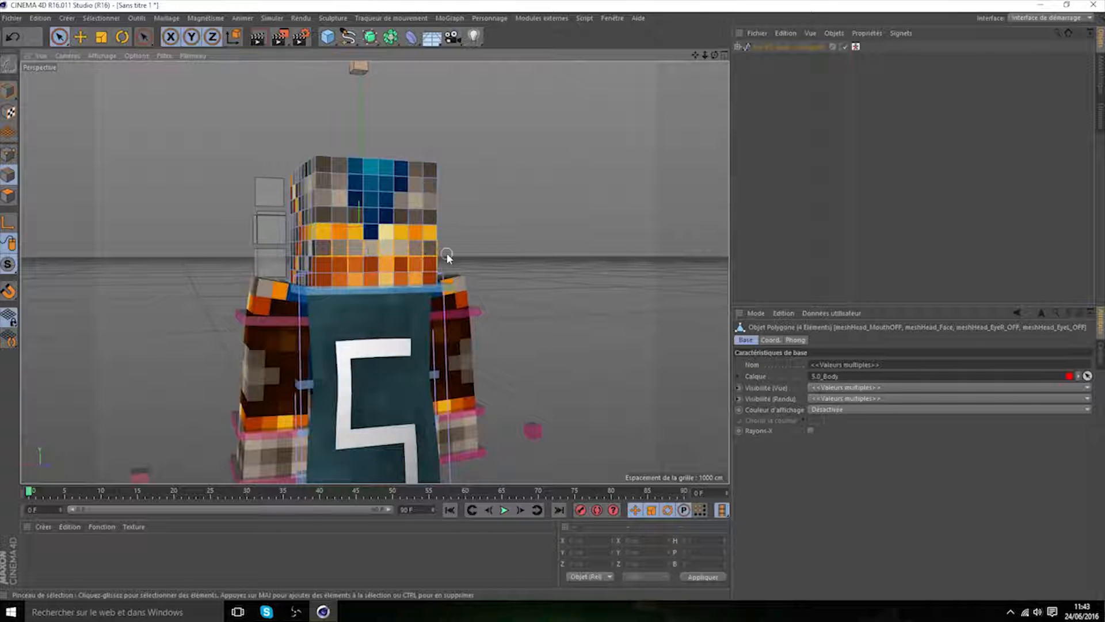
mouse_move(713, 57)
mouse_down()
mouse_move(656, 58)
mouse_move(708, 63)
mouse_move(700, 98)
mouse_move(703, 64)
mouse_up()
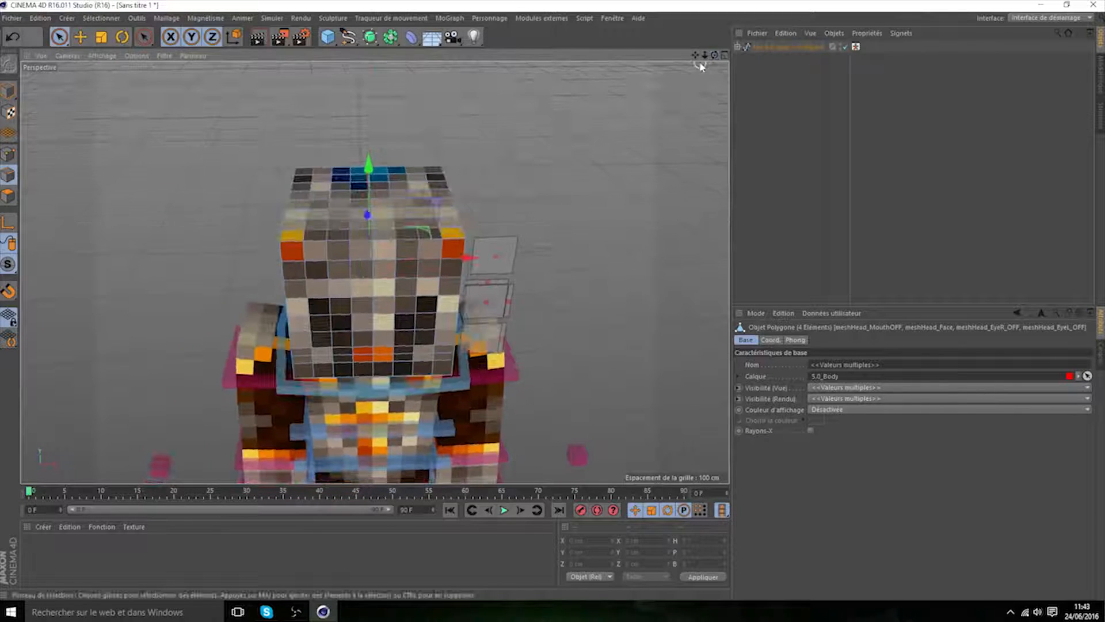
drag(286, 249, 299, 242)
key(ctrl+z)
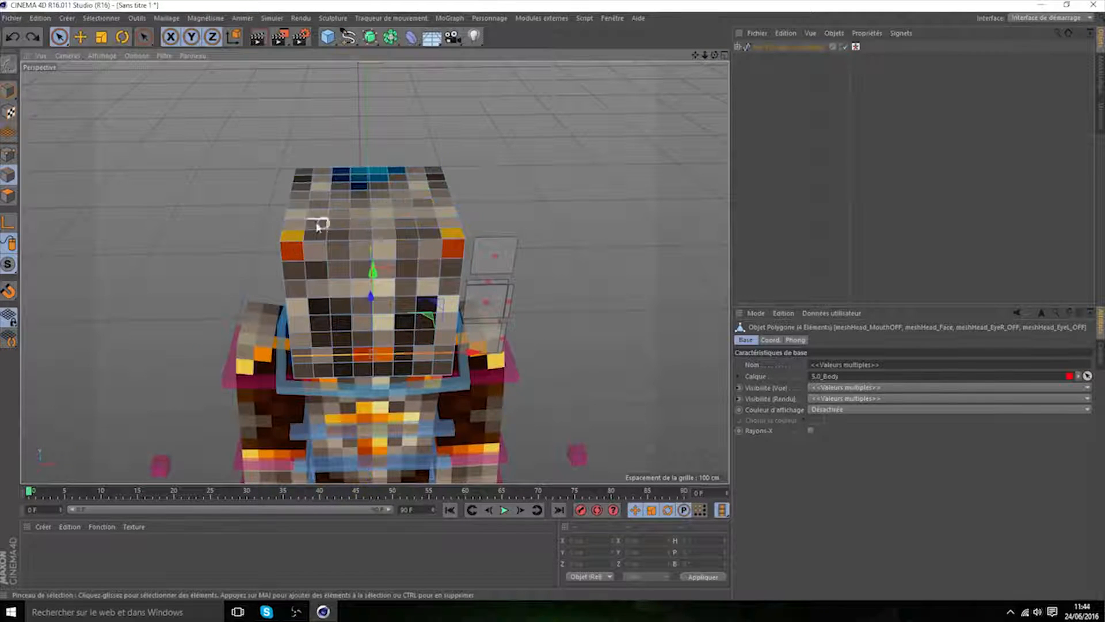
click(8, 91)
click(128, 147)
click(8, 196)
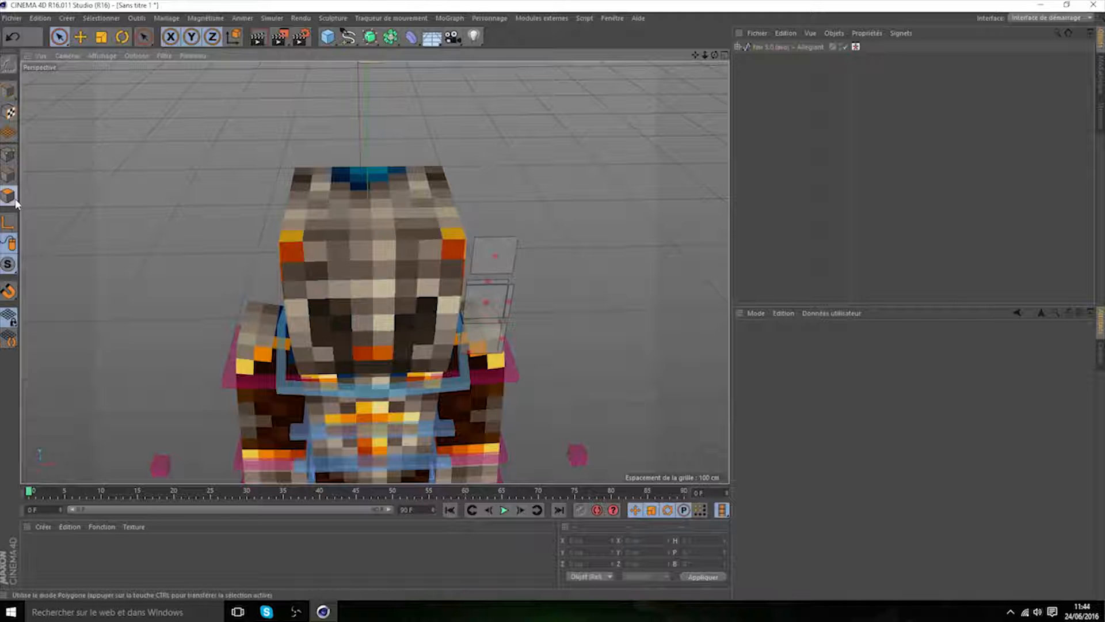
- Reselect the face, mouth and both eye meshes of the character's head and switch to polygon editing
click(88, 36)
click(395, 247)
shift+click(406, 311)
click(8, 195)
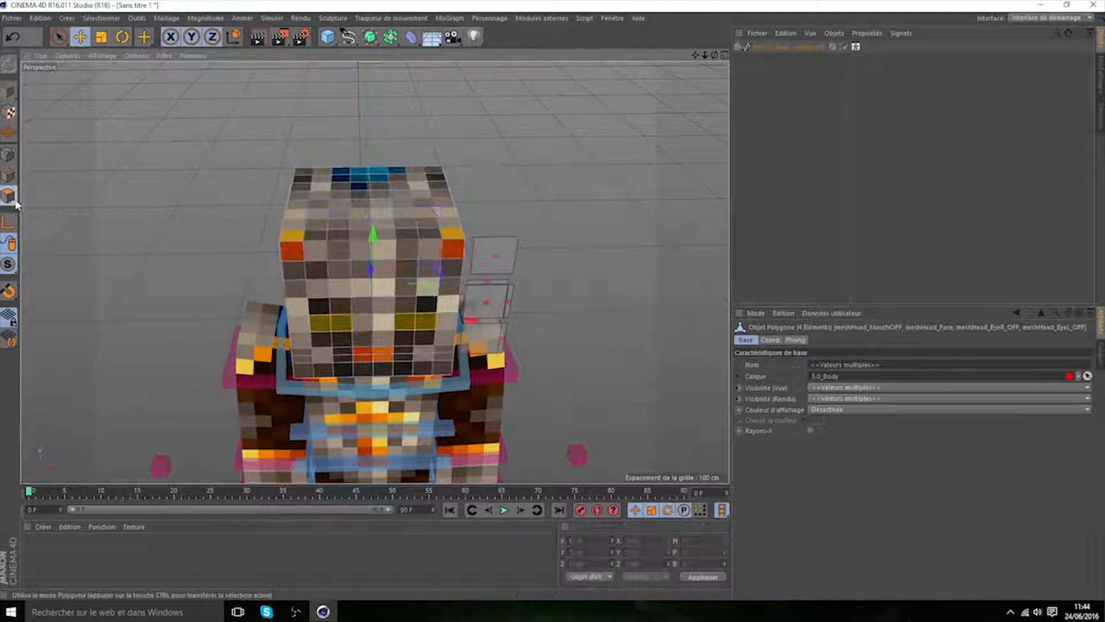
- Undo the unintended move of the dark eye polygons
key(ctrl+z)
key(ctrl+z)
key(ctrl+z)
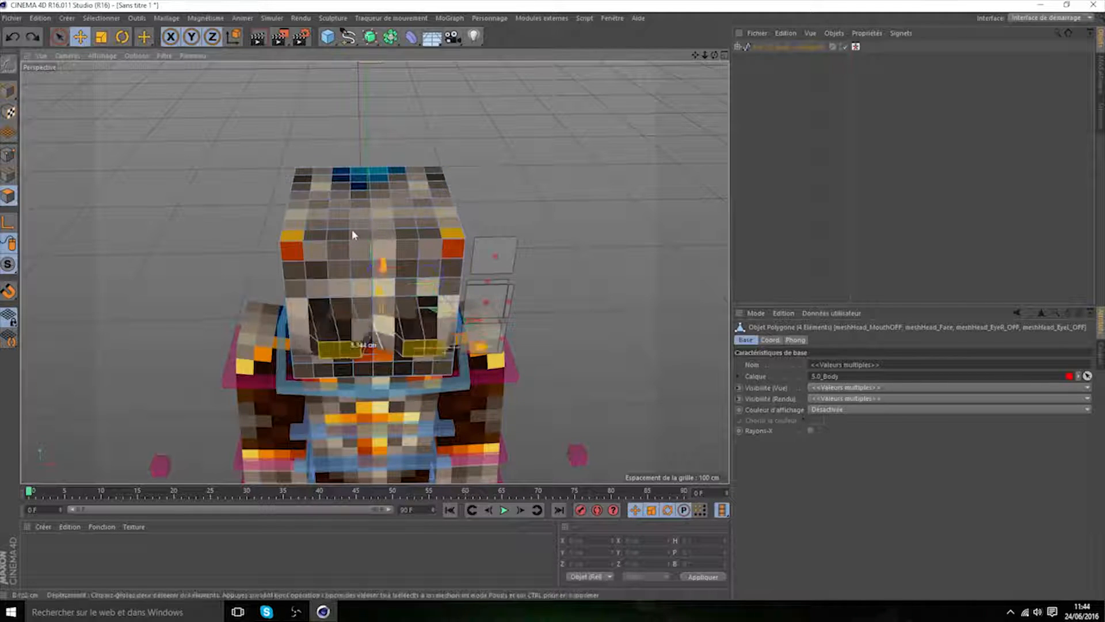
- With the live selection brush, select the grey and beige polygons on the front of the head around the dark eyes and orange mouth
click(59, 37)
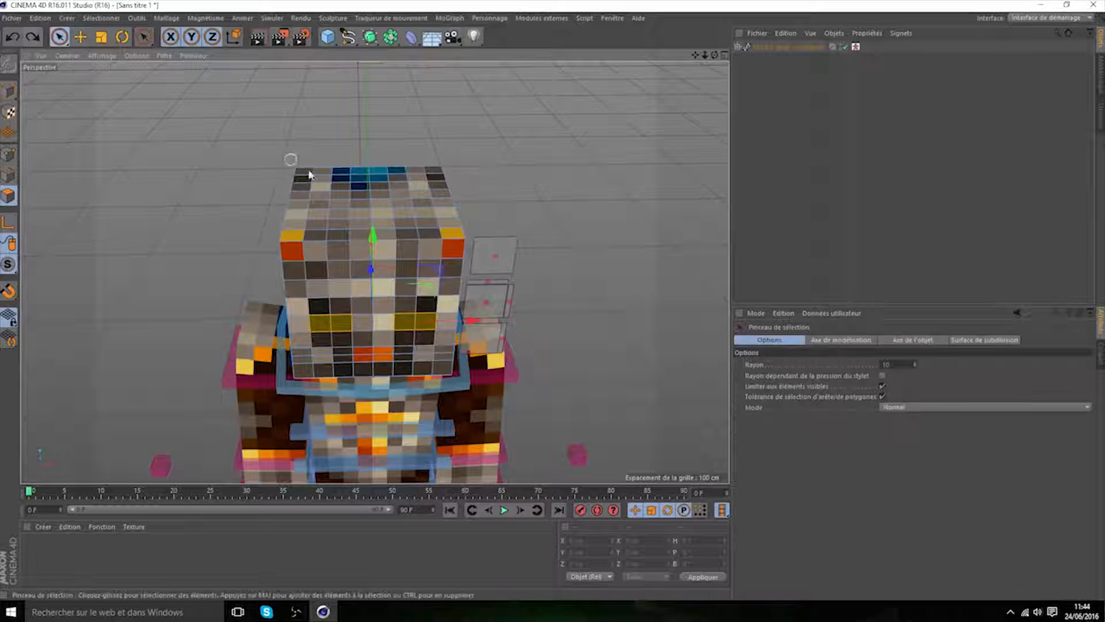
drag(380, 231, 331, 205)
key(ctrl+z)
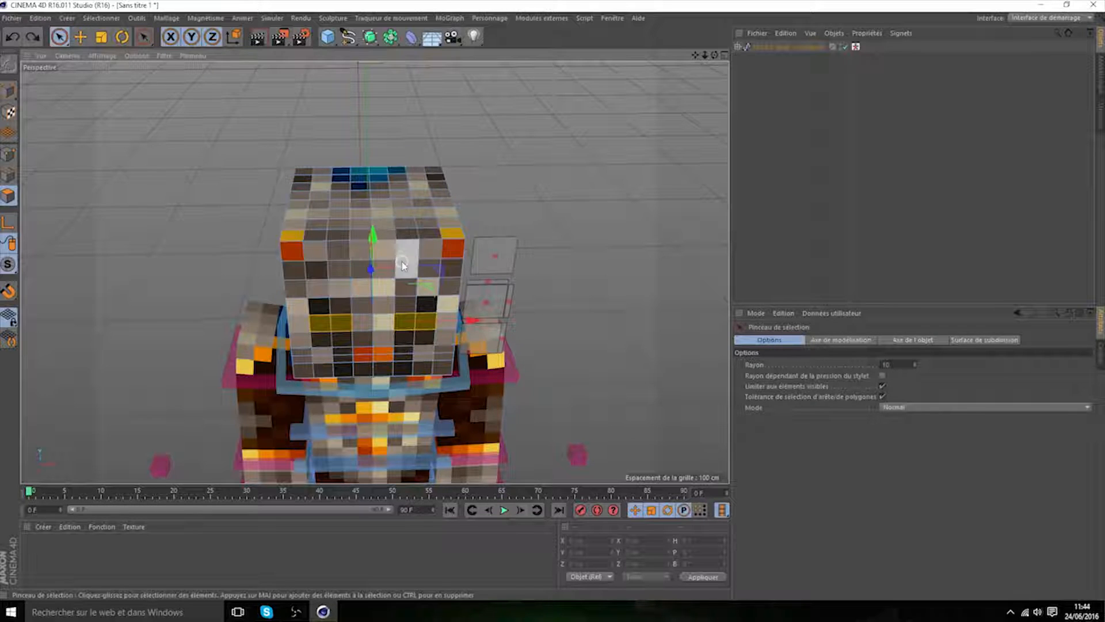
drag(402, 297, 446, 283)
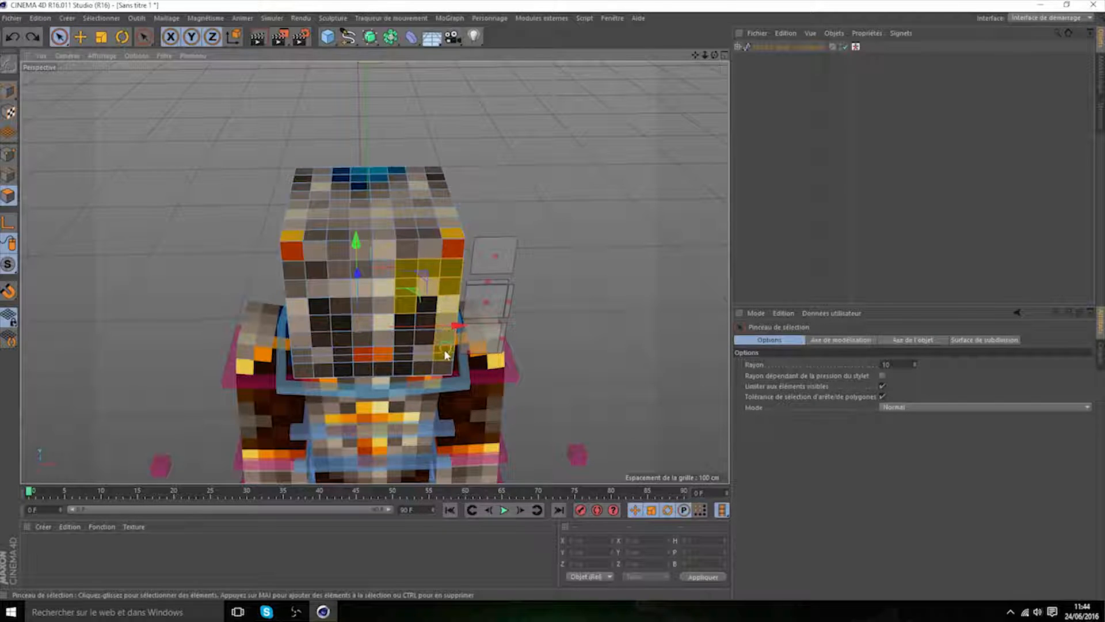
drag(441, 362, 430, 364)
shift+drag(306, 367, 313, 369)
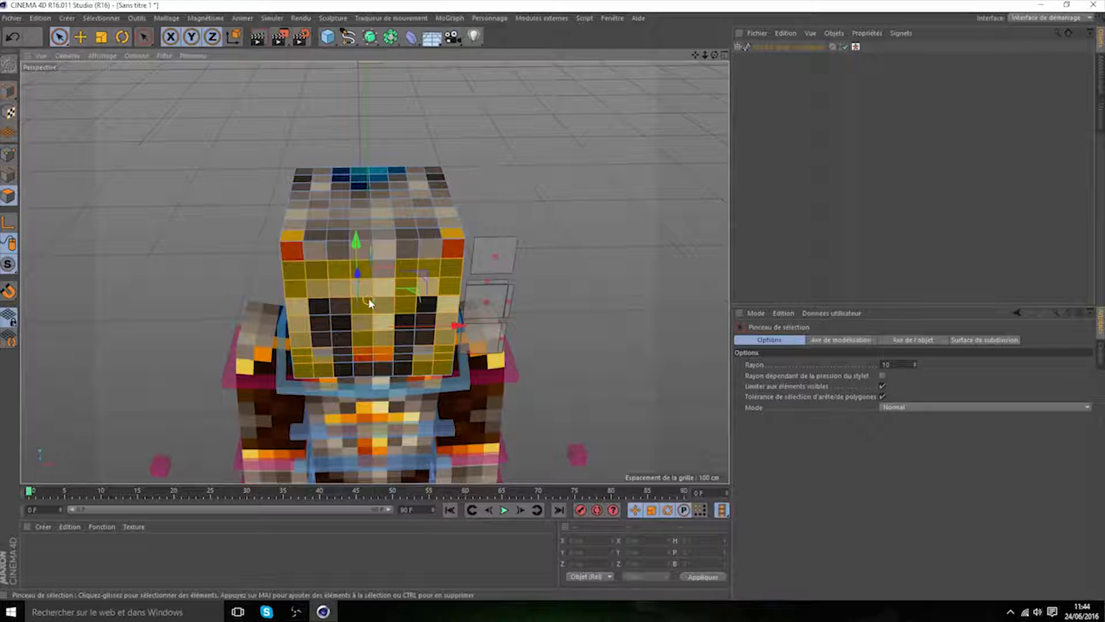
key(ctrl+z)
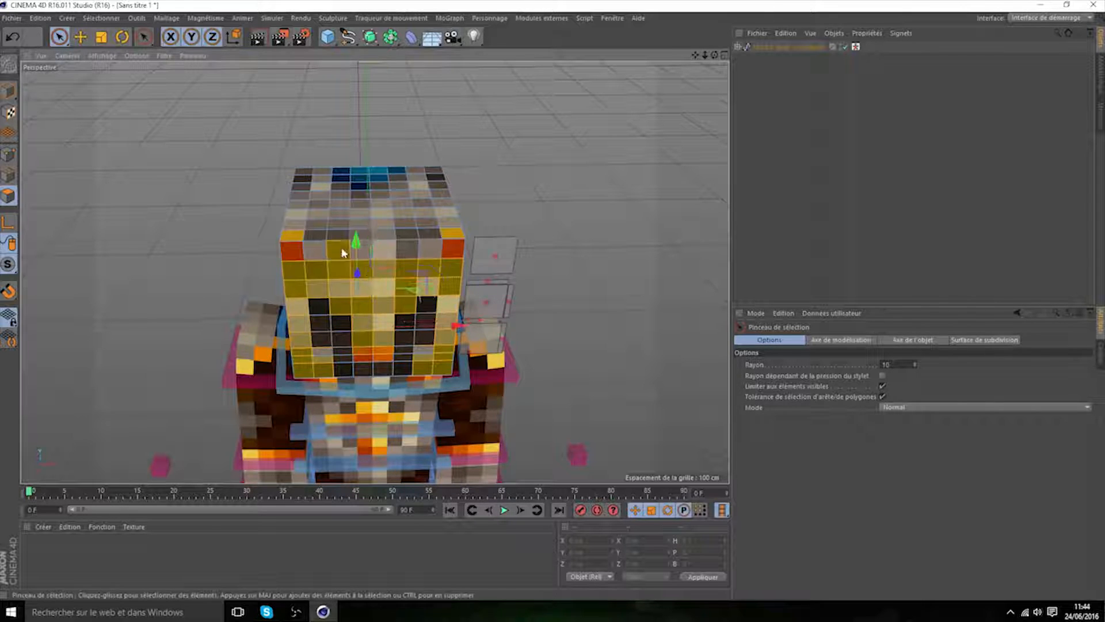
- Add the grey and beige polygons along the forehead and across the top of the head, leaving out the blue ones
shift+drag(340, 249, 327, 250)
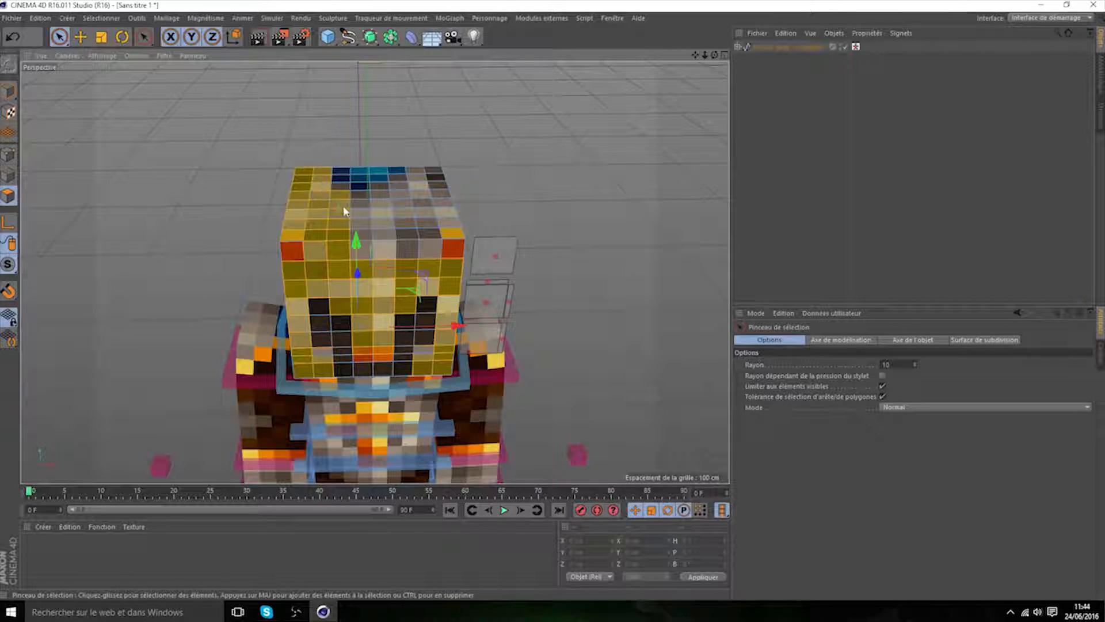
shift+drag(337, 200, 351, 206)
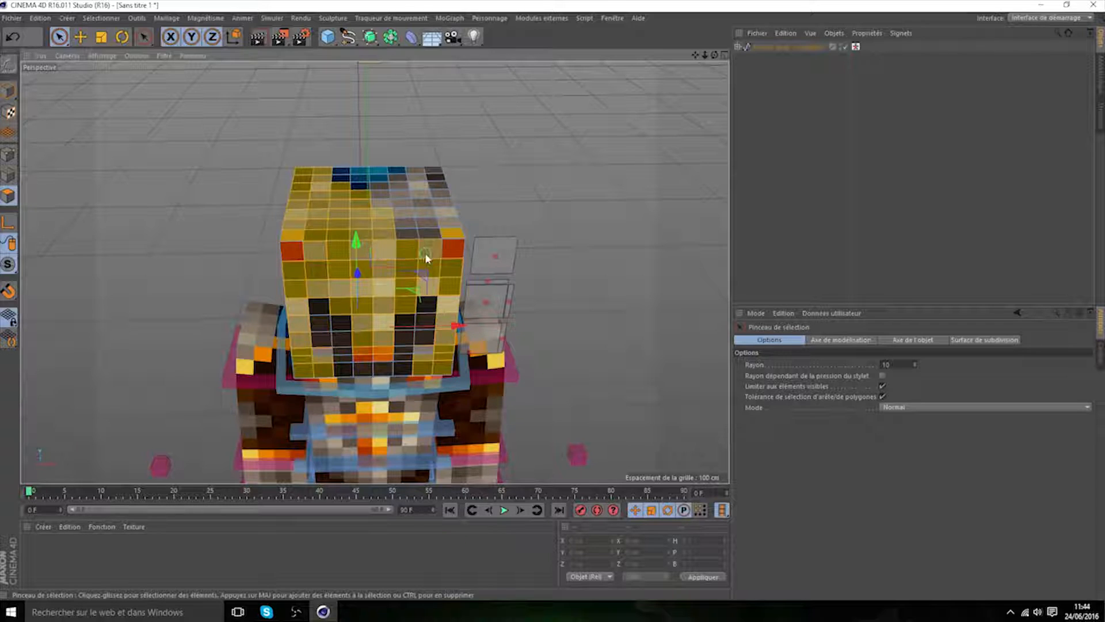
mouse_move(415, 223)
shift+mouse_down()
mouse_move(386, 197)
mouse_move(427, 179)
shift+mouse_up()
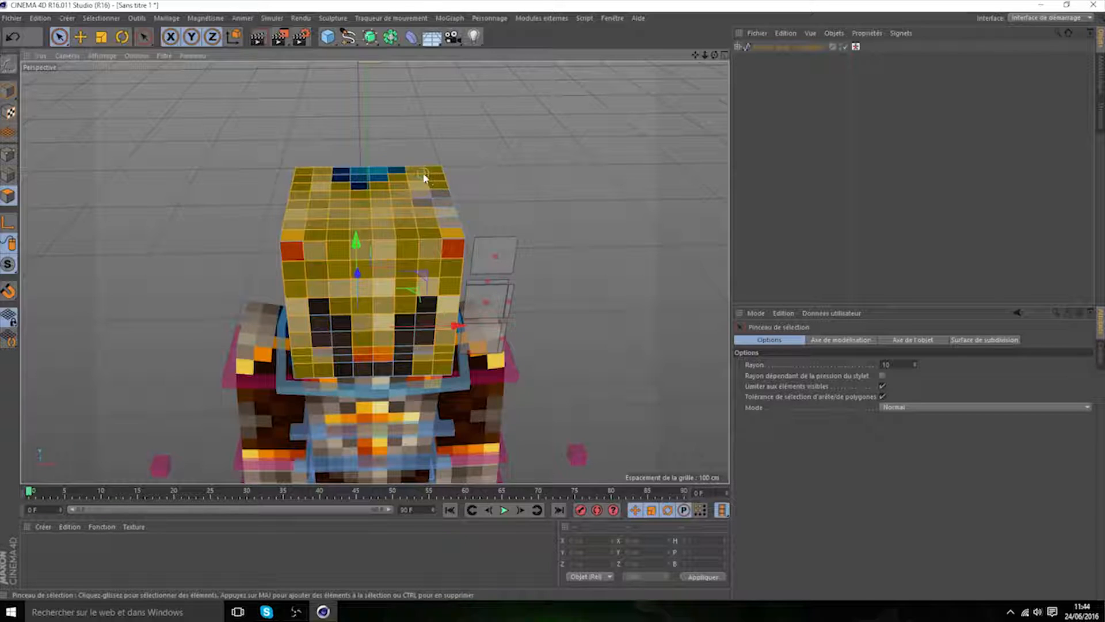
shift+drag(447, 214, 449, 216)
- Add the grey and beige polygons on the character's left side of the head, skipping the orange, red and yellow ones
drag(714, 54, 602, 38)
shift+drag(377, 228, 453, 249)
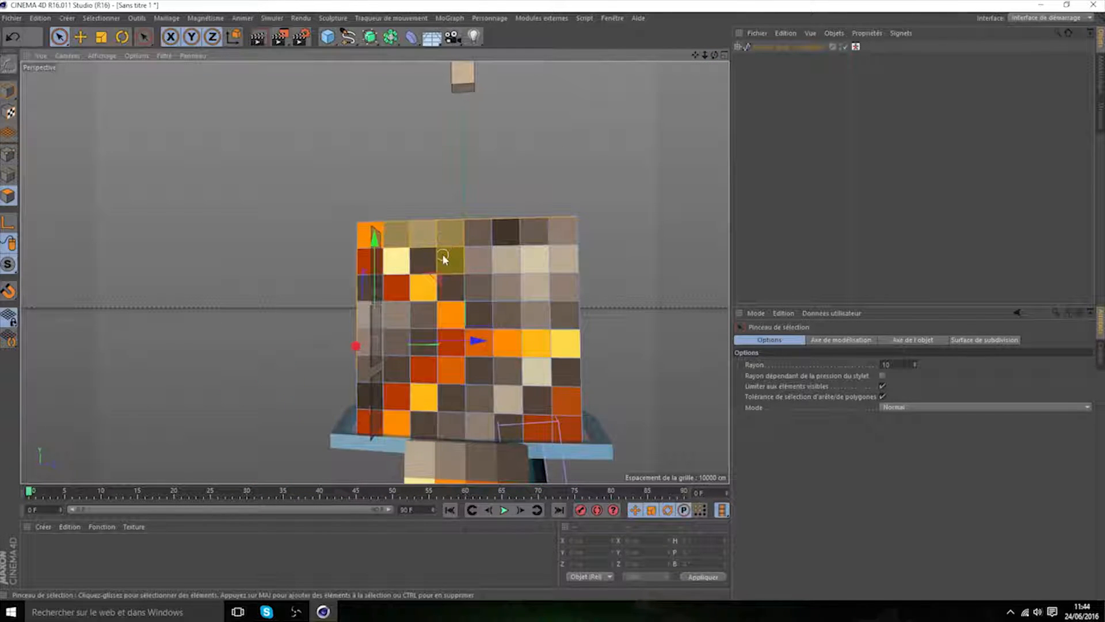
shift+drag(541, 309, 493, 227)
mouse_move(483, 300)
shift+mouse_down()
mouse_move(507, 380)
mouse_move(565, 370)
mouse_move(498, 379)
shift+mouse_up()
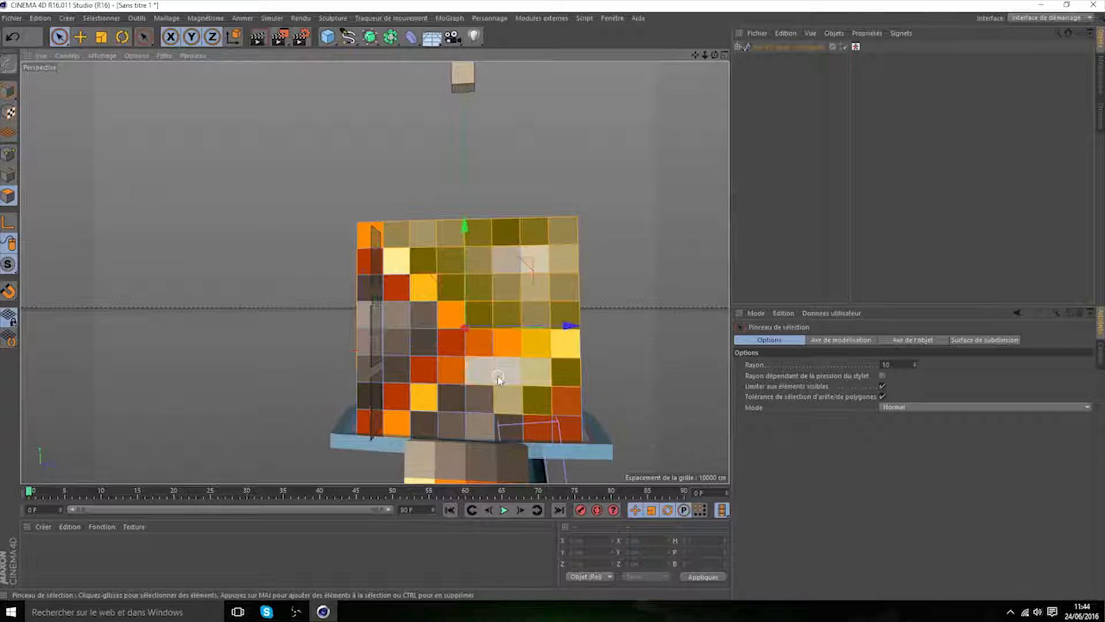
key(ctrl+z)
key(ctrl+z)
key(ctrl+z)
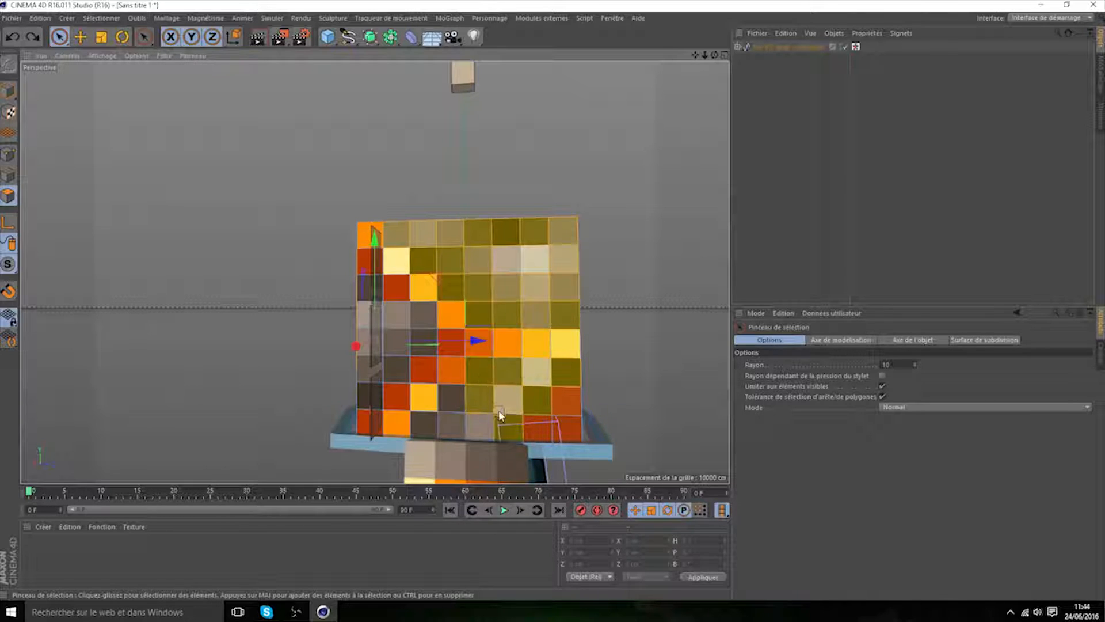
shift+drag(368, 384, 374, 355)
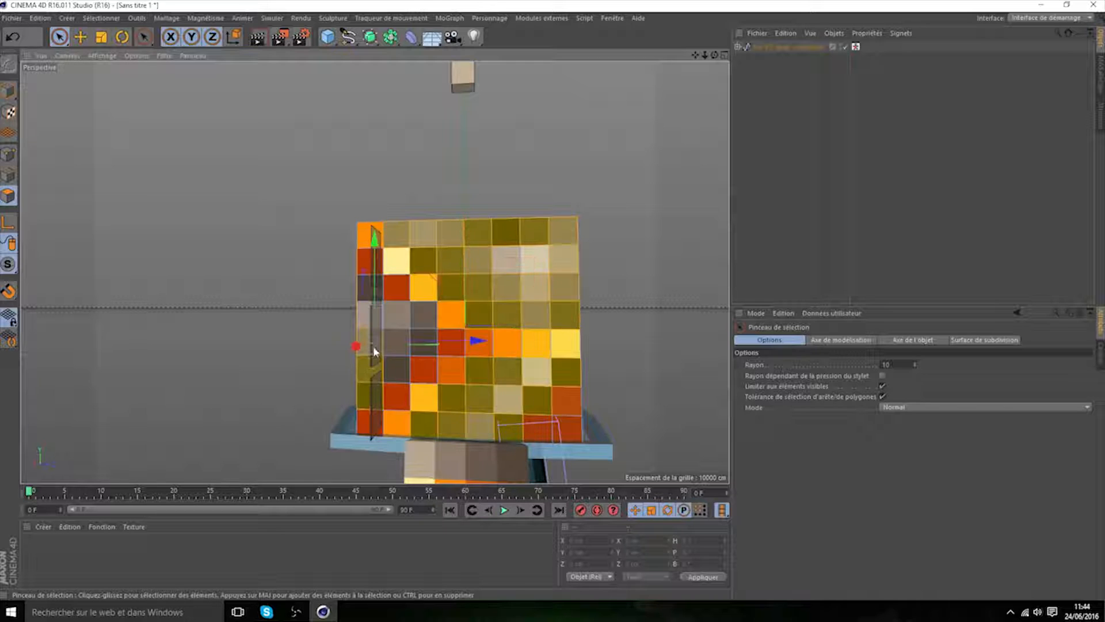
shift+drag(376, 301, 404, 334)
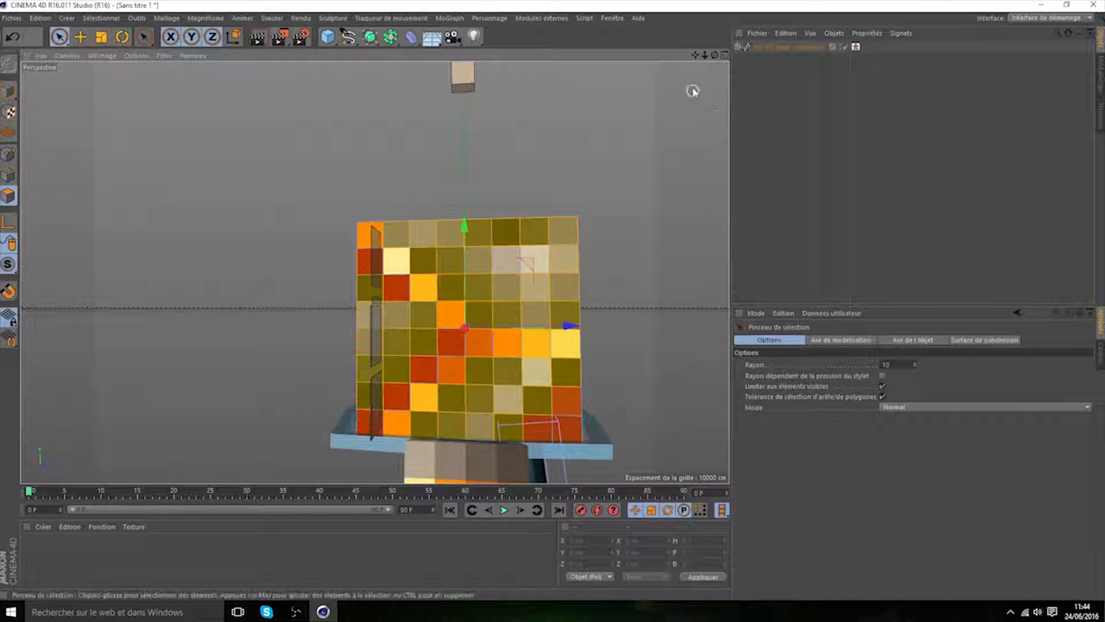
- Add the grey and beige polygons on the back of the head, beside the blue stripe and in the row below the yellow band
drag(715, 55, 512, 60)
shift+drag(343, 197, 373, 223)
shift+click(432, 317)
drag(705, 56, 696, 31)
shift+click(570, 350)
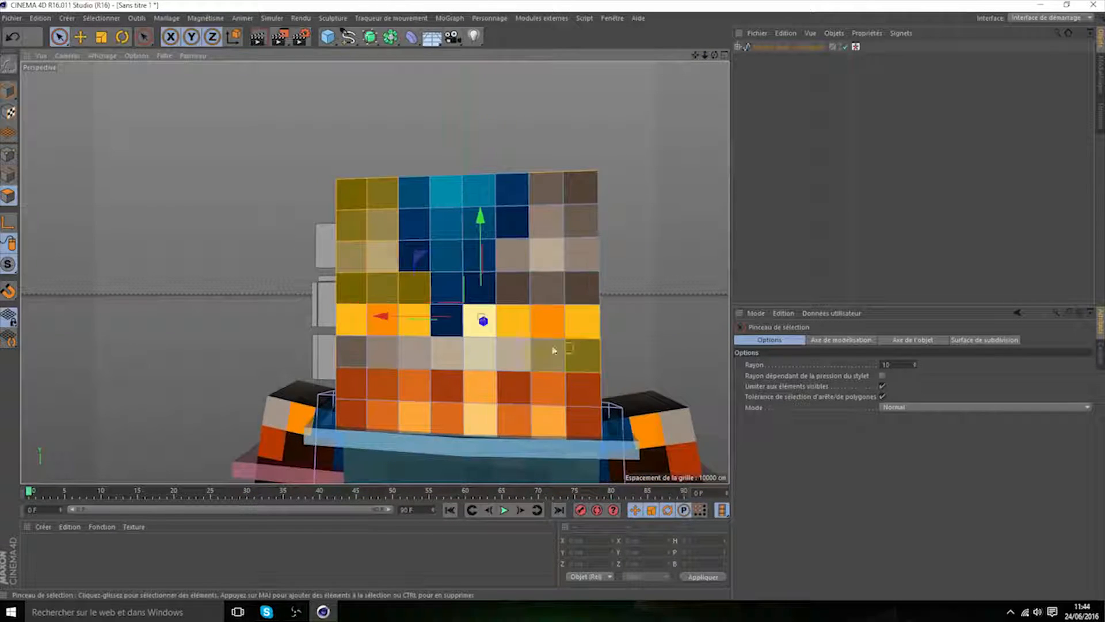
mouse_move(622, 263)
shift+mouse_down()
mouse_move(551, 278)
mouse_move(559, 201)
shift+mouse_up()
- Add the grey and beige polygons on the character's right side of the head, skipping the orange, red and yellow ones
drag(714, 55, 675, 56)
mouse_move(575, 300)
mouse_down()
mouse_move(582, 266)
mouse_move(579, 375)
mouse_up()
mouse_move(526, 316)
shift+mouse_down()
mouse_move(553, 197)
mouse_move(468, 202)
mouse_move(367, 234)
shift+mouse_up()
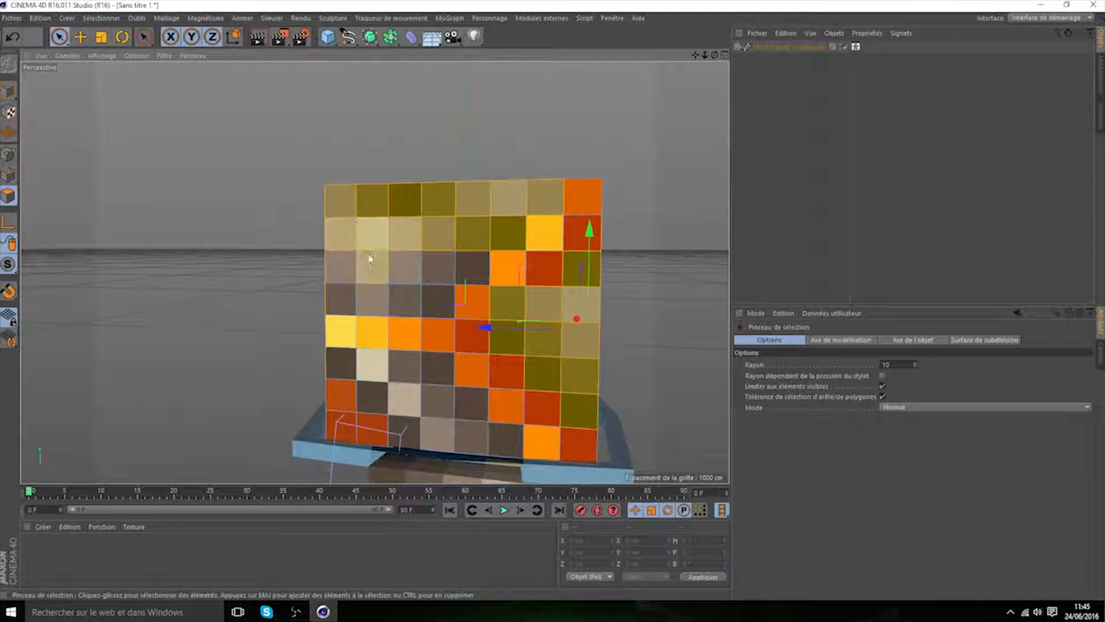
shift+drag(363, 296, 467, 263)
mouse_move(424, 298)
shift+mouse_down()
mouse_move(338, 365)
mouse_move(415, 379)
shift+mouse_up()
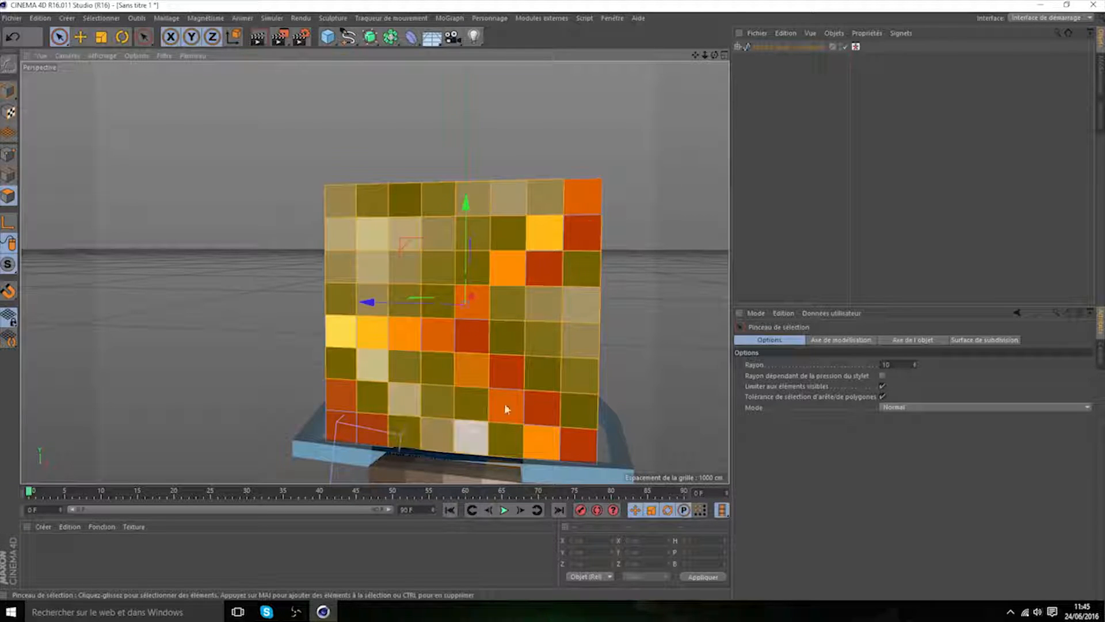
- Extrude the selected grey and beige head polygons by 5 cm with a maximum angle of 91°
drag(715, 56, 614, 44)
key(m)
key(t)
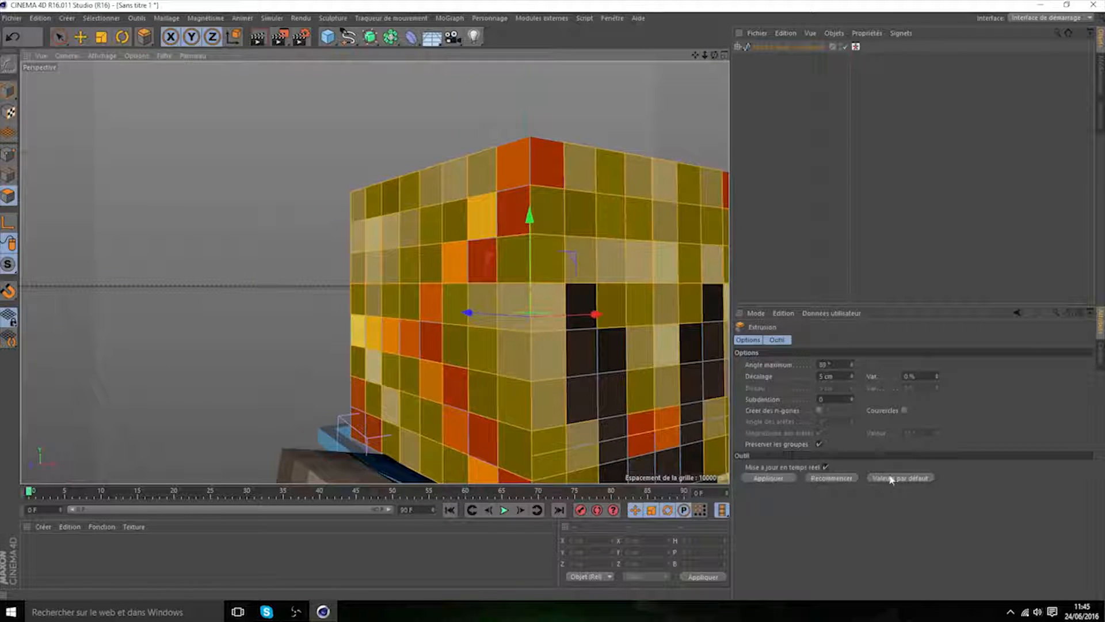
click(758, 479)
drag(715, 55, 374, 272)
key(ctrl+z)
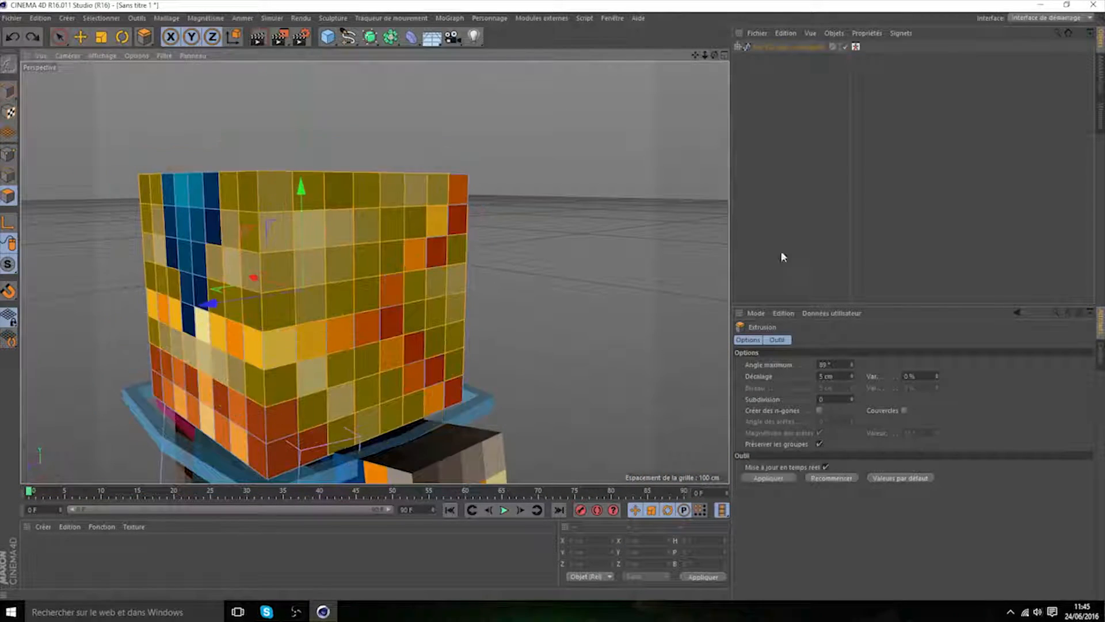
click(769, 478)
mouse_move(714, 56)
mouse_down()
mouse_move(691, 60)
mouse_move(714, 56)
mouse_up()
alt+drag(241, 92, 242, 92)
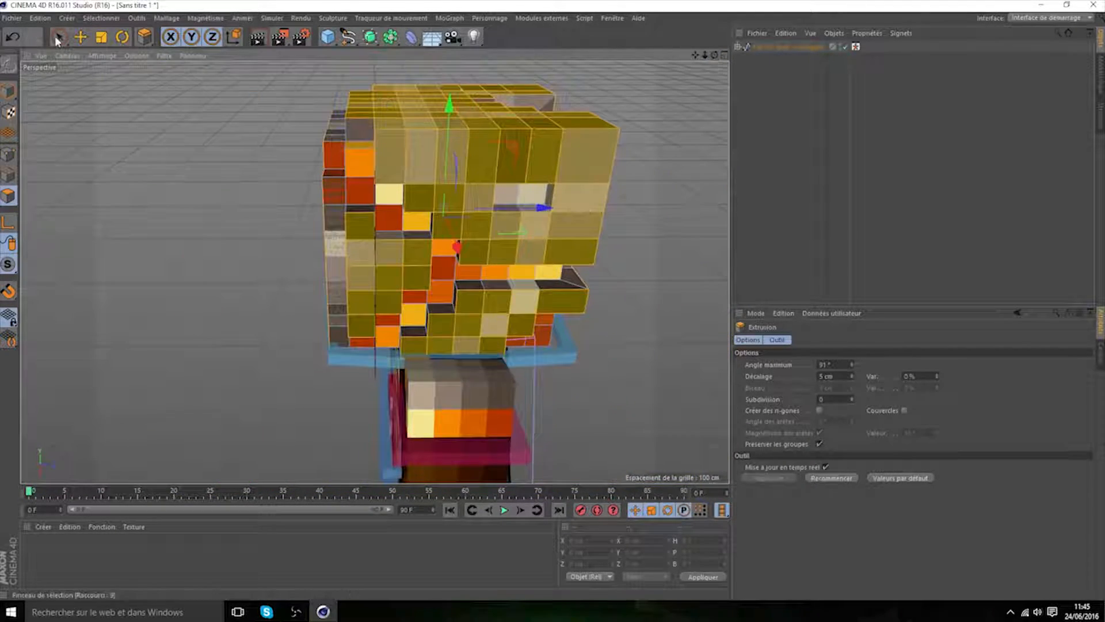
- Select the two overlooked light polygons on the upper left side of the head and extrude them 5 cm
click(58, 38)
click(515, 193)
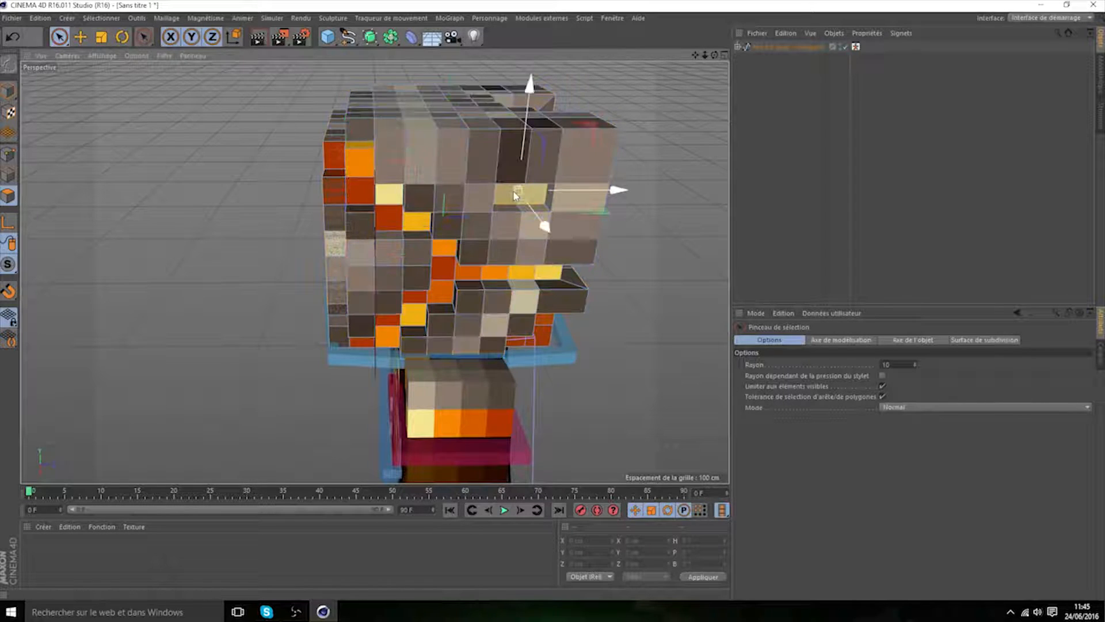
key(d)
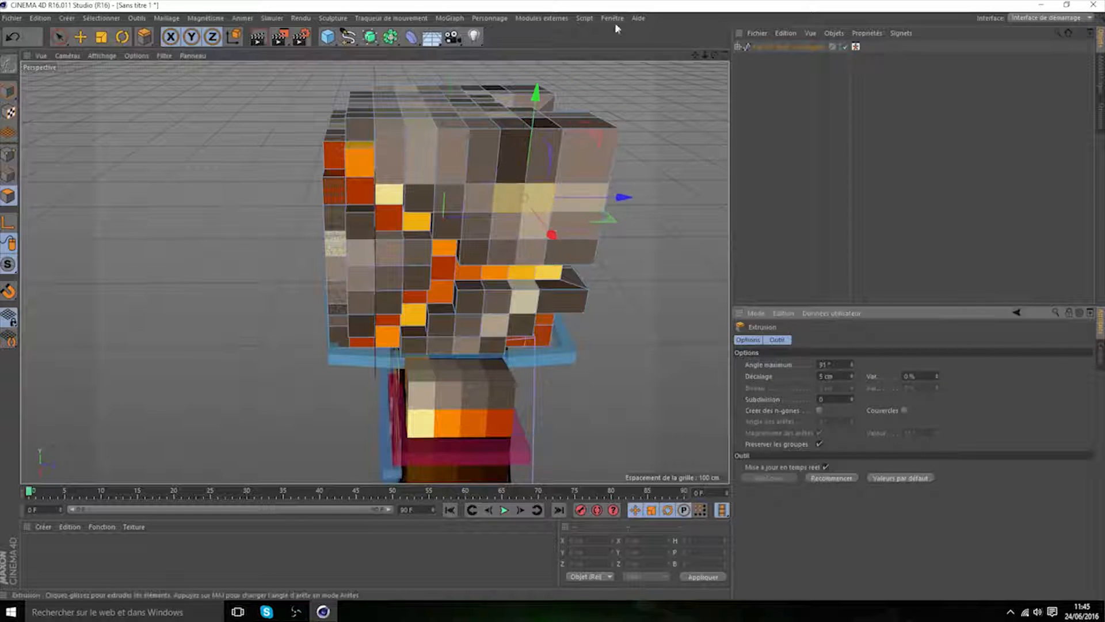
- Select all the blue and turquoise polygons of the stripe on the back and top of the head
drag(713, 55, 375, 271)
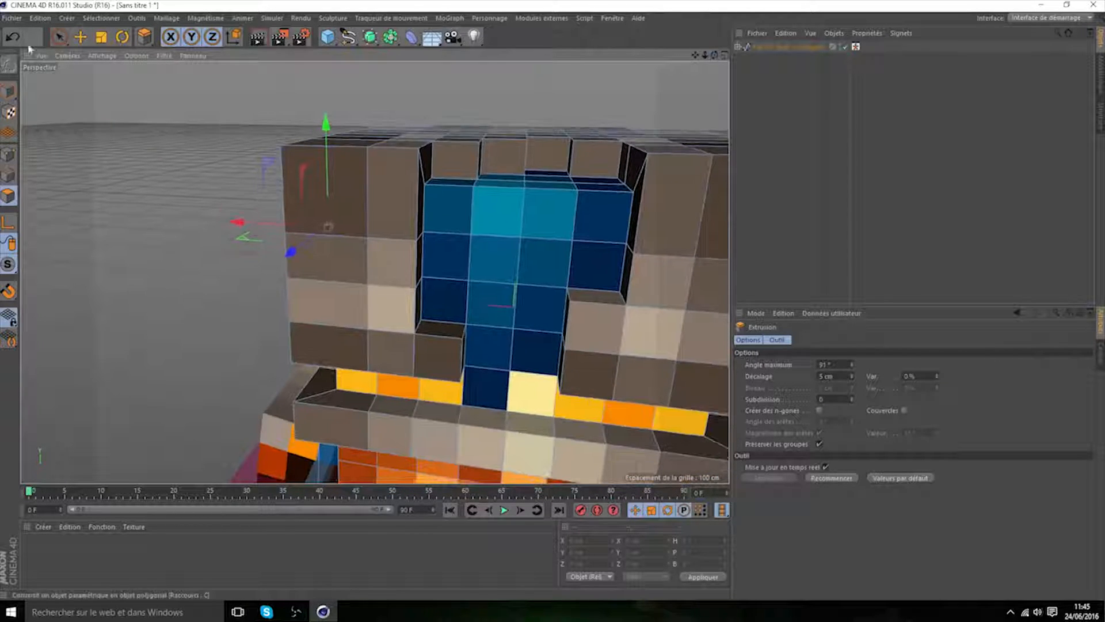
key(space)
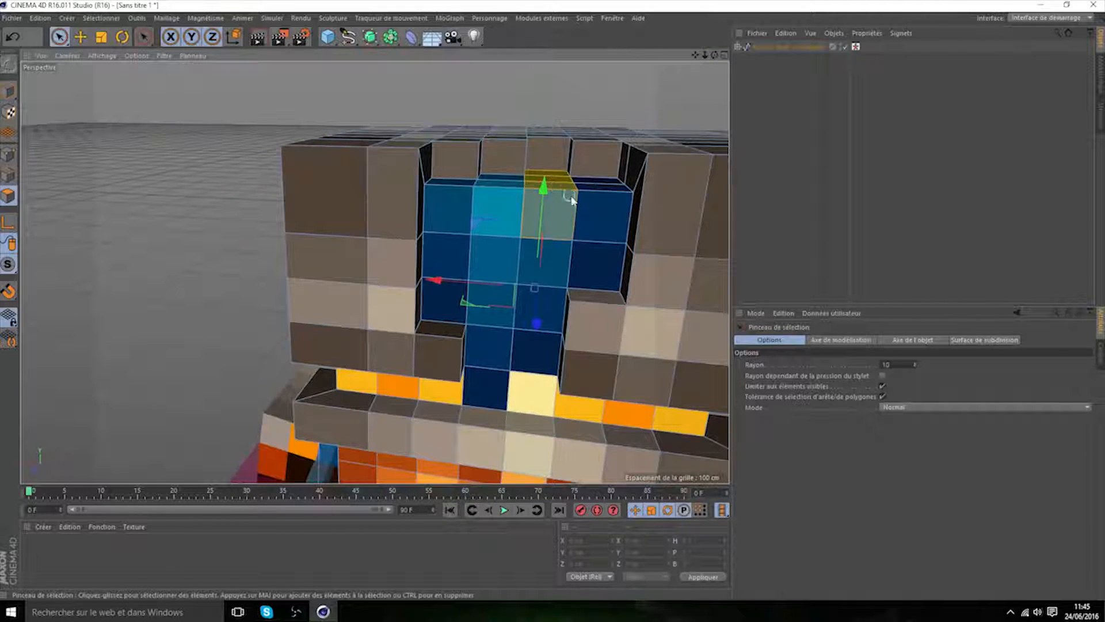
mouse_move(594, 194)
mouse_down()
mouse_move(593, 262)
mouse_move(509, 345)
mouse_up()
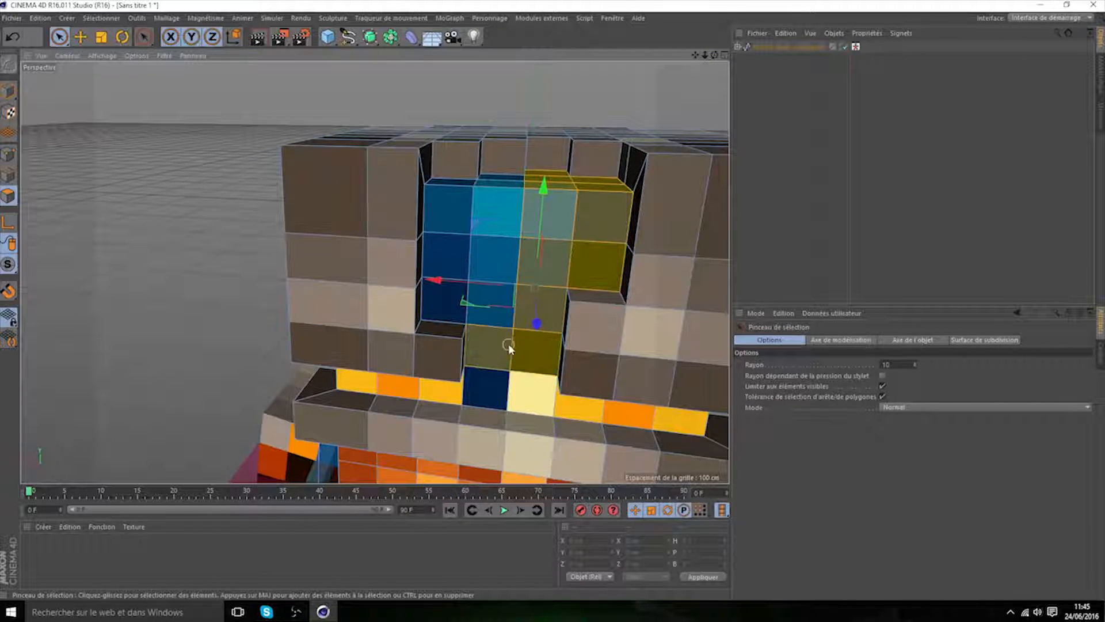
drag(457, 244, 495, 195)
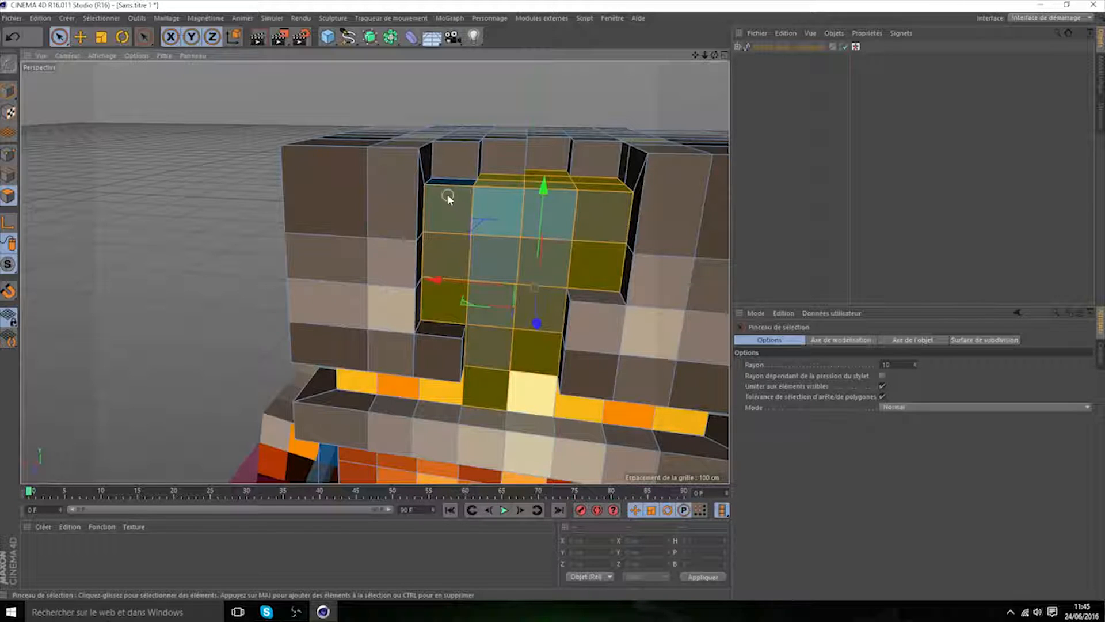
- Try to extrude the selected blue stripe polygons with an offset of 6.01 cm
key(space)
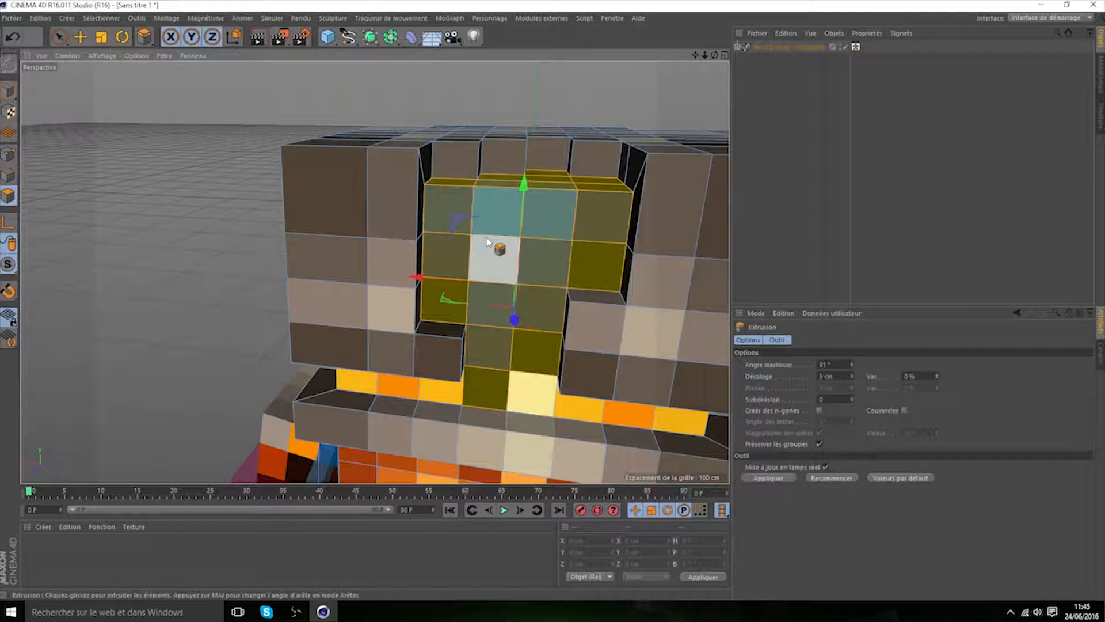
drag(852, 375, 851, 370)
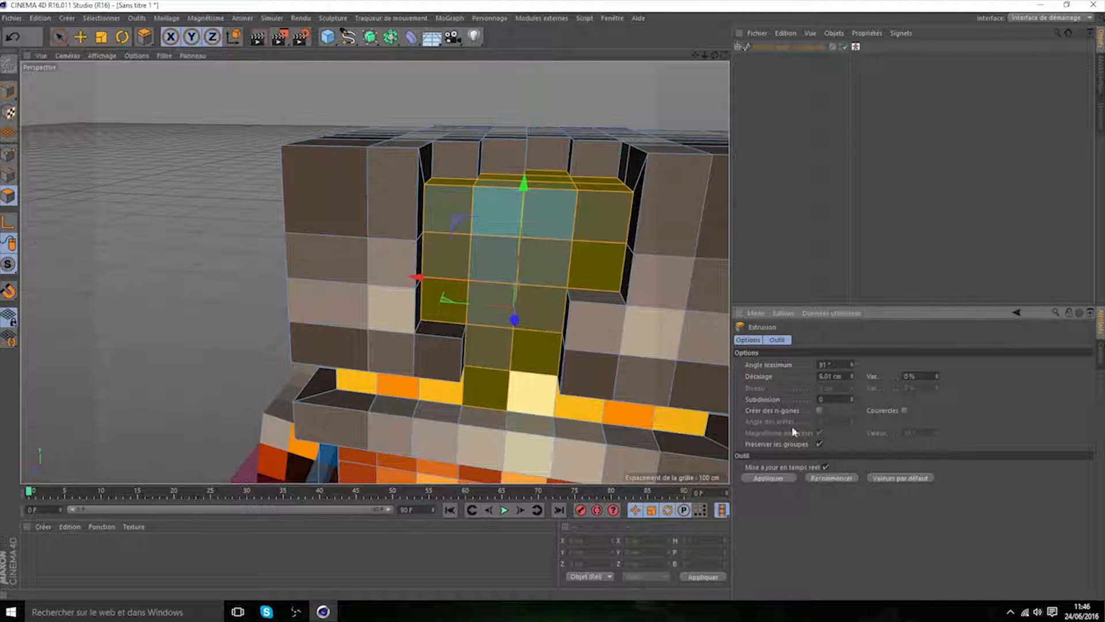
click(783, 478)
drag(713, 58, 714, 59)
key(ctrl+z)
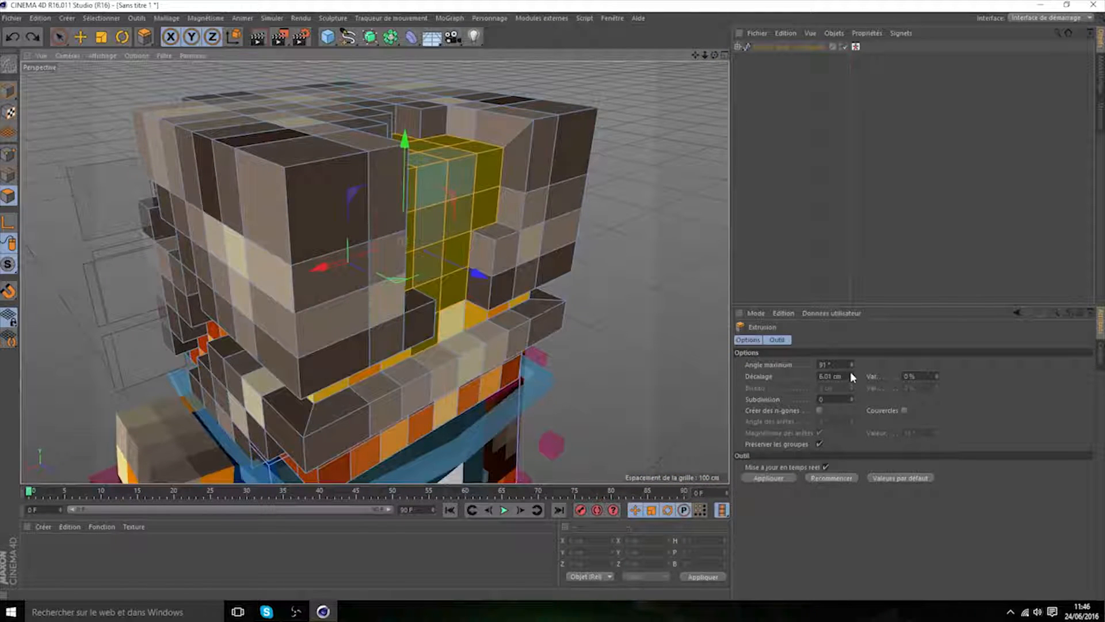
- Adjust the extrusion offset of the selected blue stripe polygons and apply the extrusion
drag(849, 372, 851, 371)
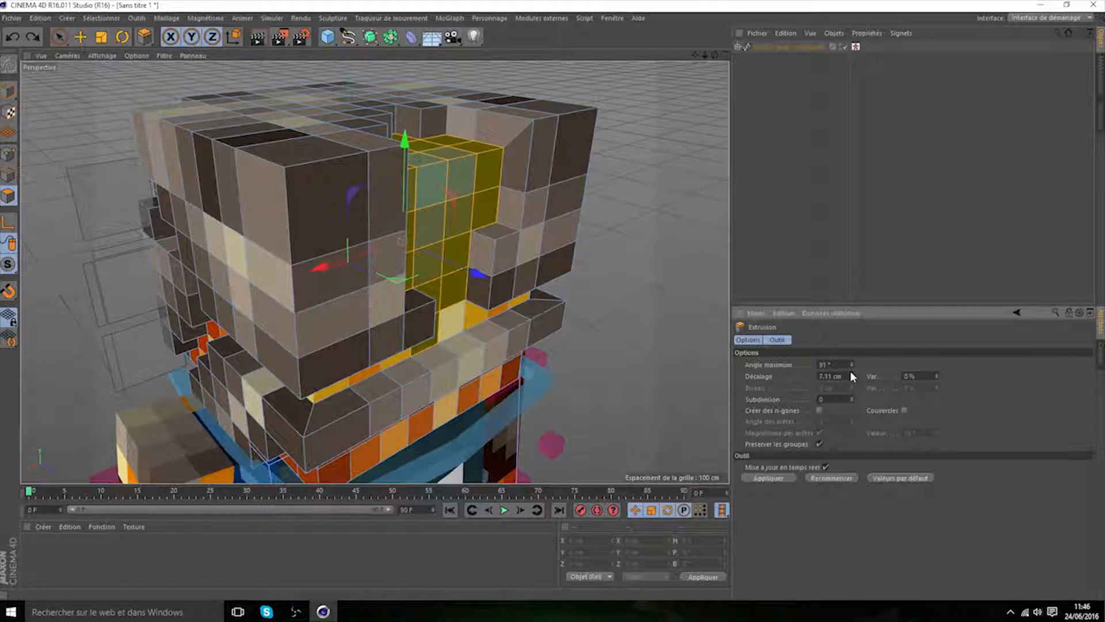
click(852, 373)
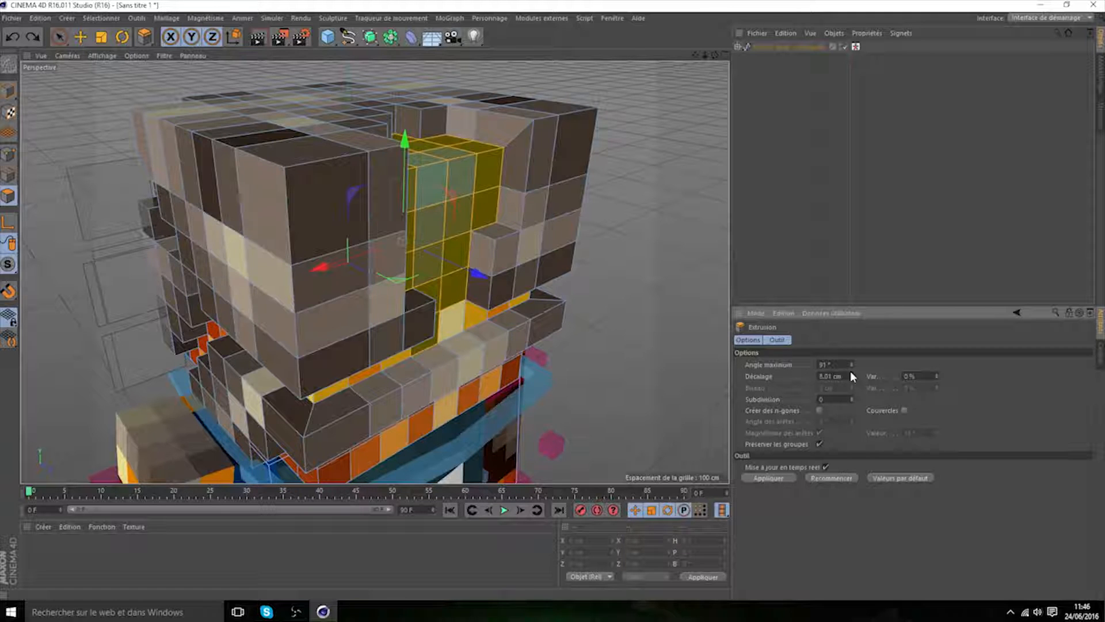
click(766, 477)
mouse_move(714, 56)
mouse_down()
mouse_move(738, 55)
mouse_move(705, 59)
mouse_move(719, 29)
mouse_move(720, 53)
mouse_move(742, 38)
mouse_move(616, 92)
mouse_move(648, 60)
mouse_move(713, 57)
mouse_move(639, 75)
mouse_move(605, 110)
mouse_up()
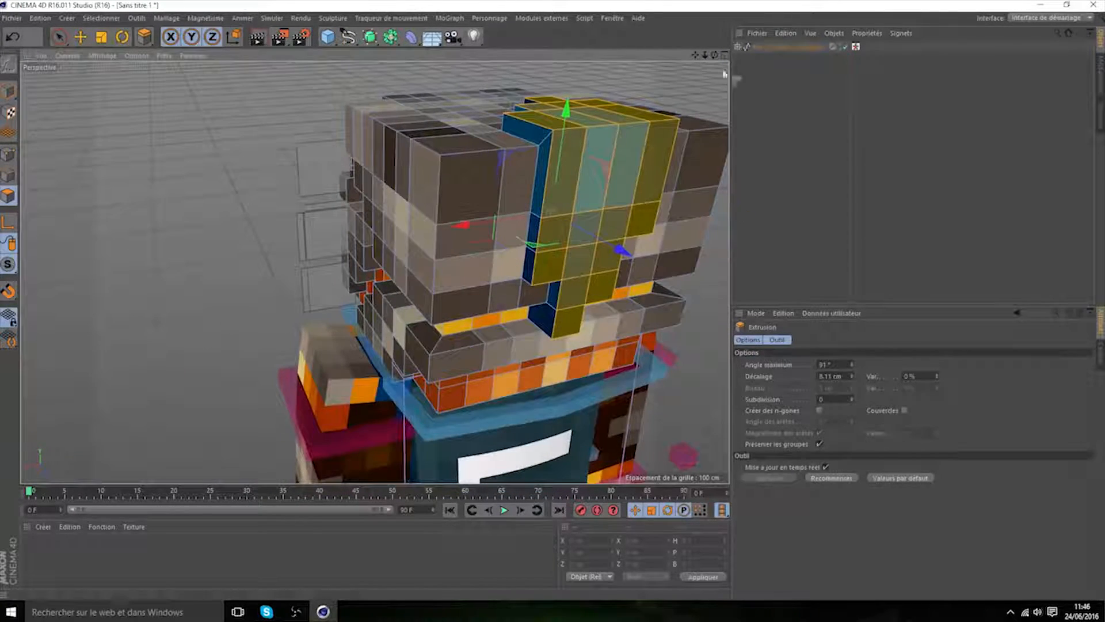
- Render a preview of the grey-helmeted character's head, clear the selection and examine the extruded helmet from the front
drag(715, 56, 1044, 17)
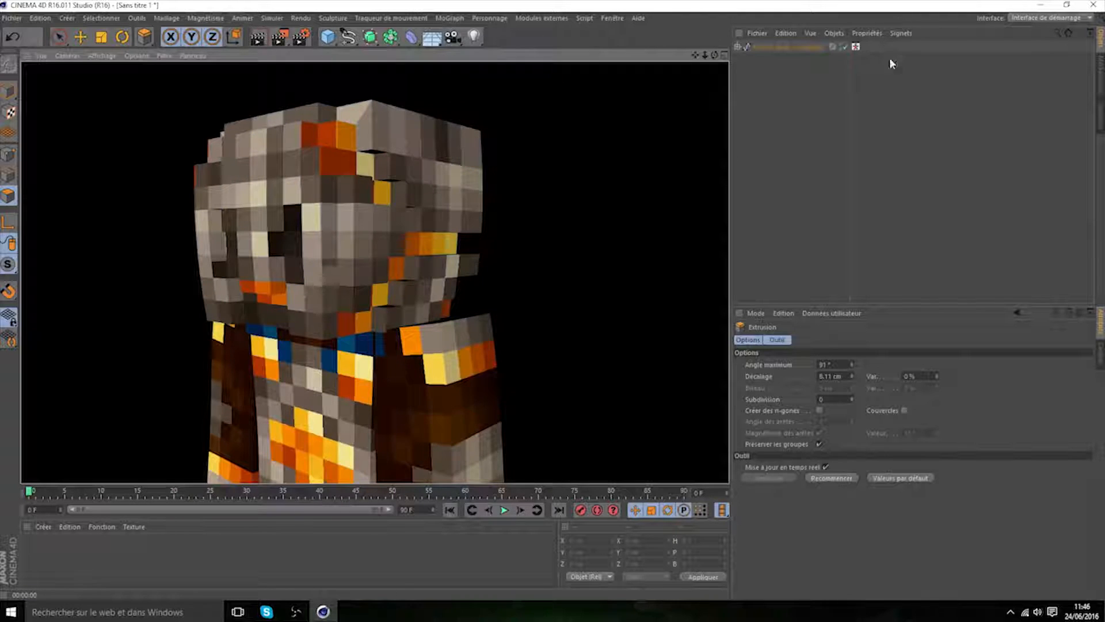
click(835, 149)
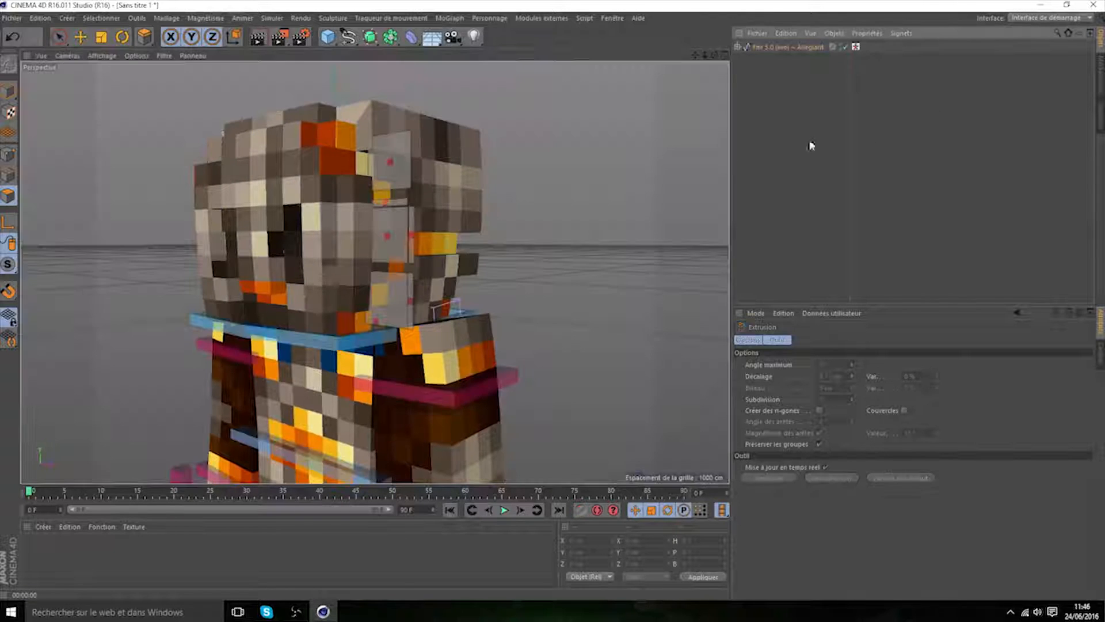
drag(713, 56, 766, 86)
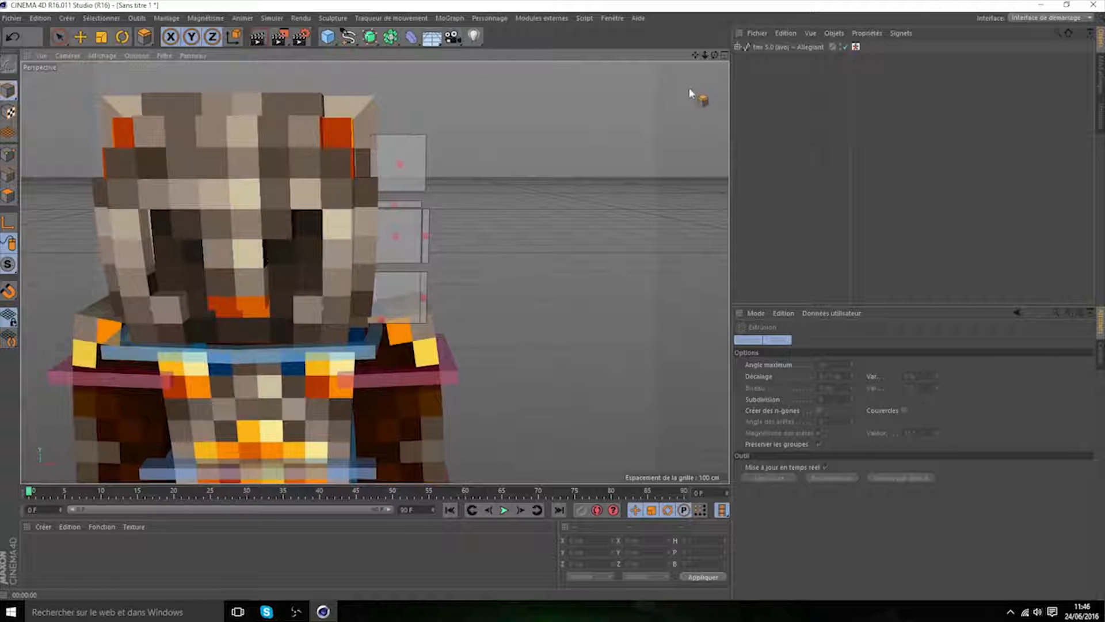
drag(696, 56, 760, 66)
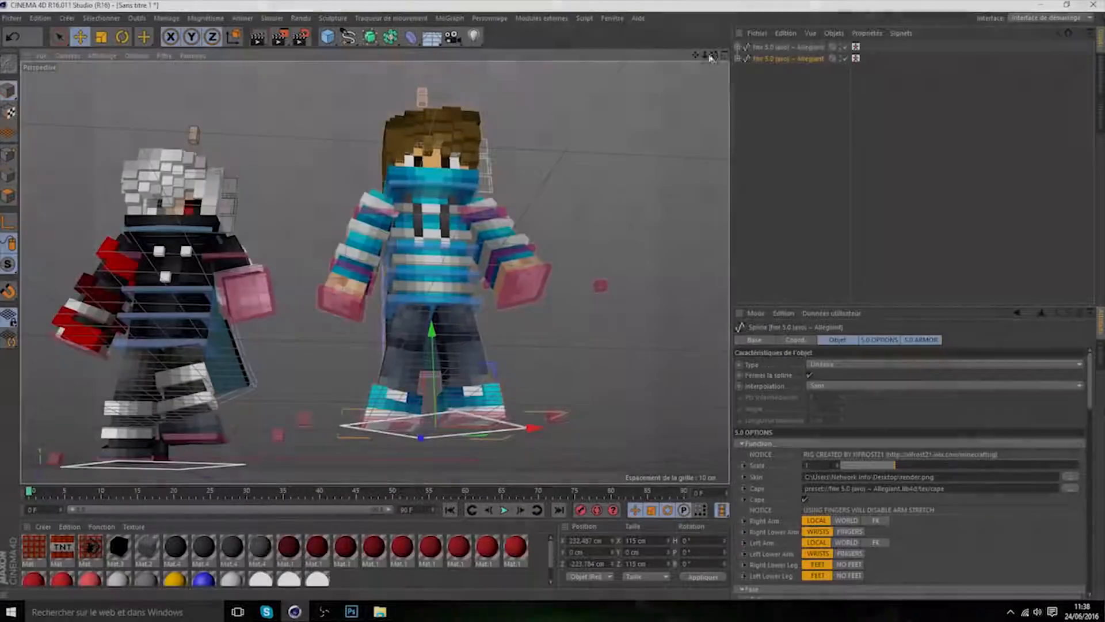
- Render a preview of the blue-striped character's head and examine the hair edges above the eyes
scroll(375, 273, down, 5)
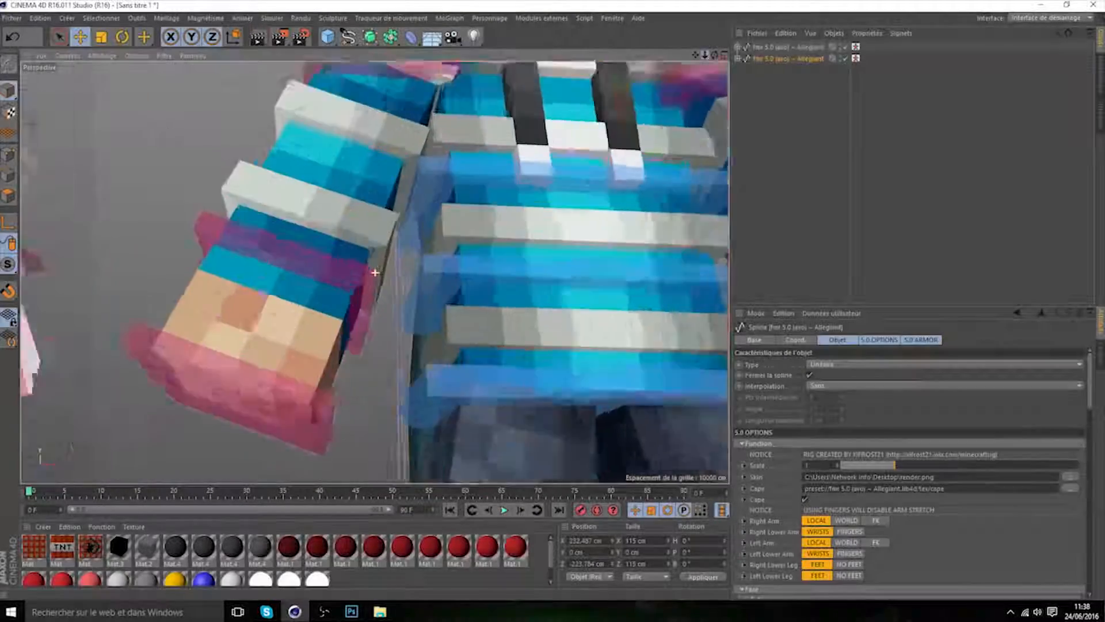
drag(696, 56, 505, 404)
click(258, 38)
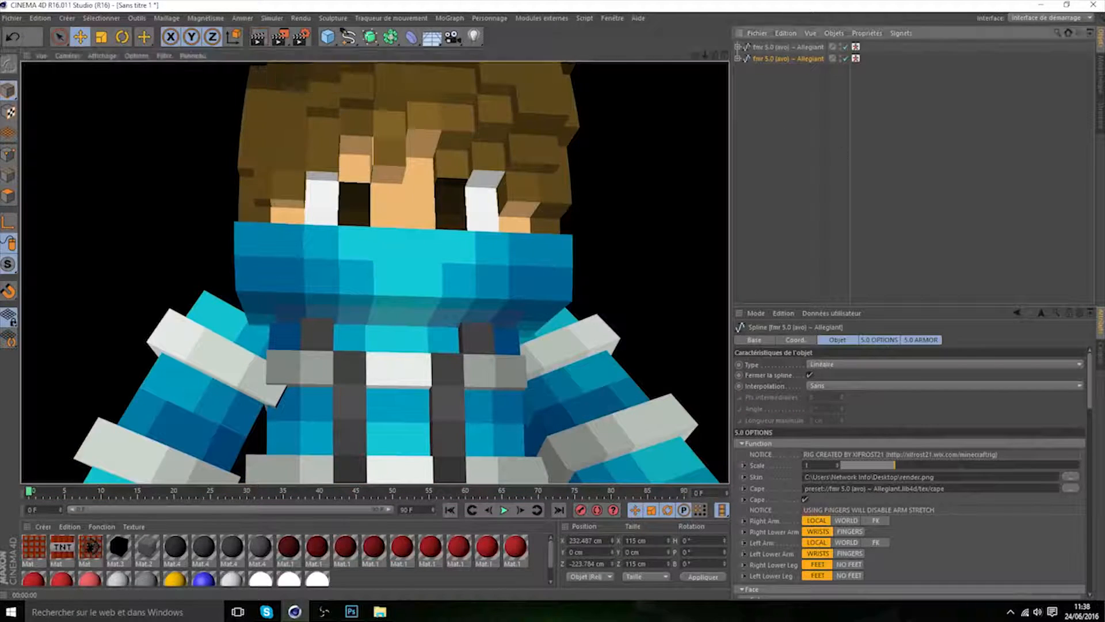
click(923, 183)
drag(714, 56, 648, 76)
drag(715, 56, 712, 64)
- Select the blue-striped character's head mesh and create a new material with reflection disabled
click(306, 168)
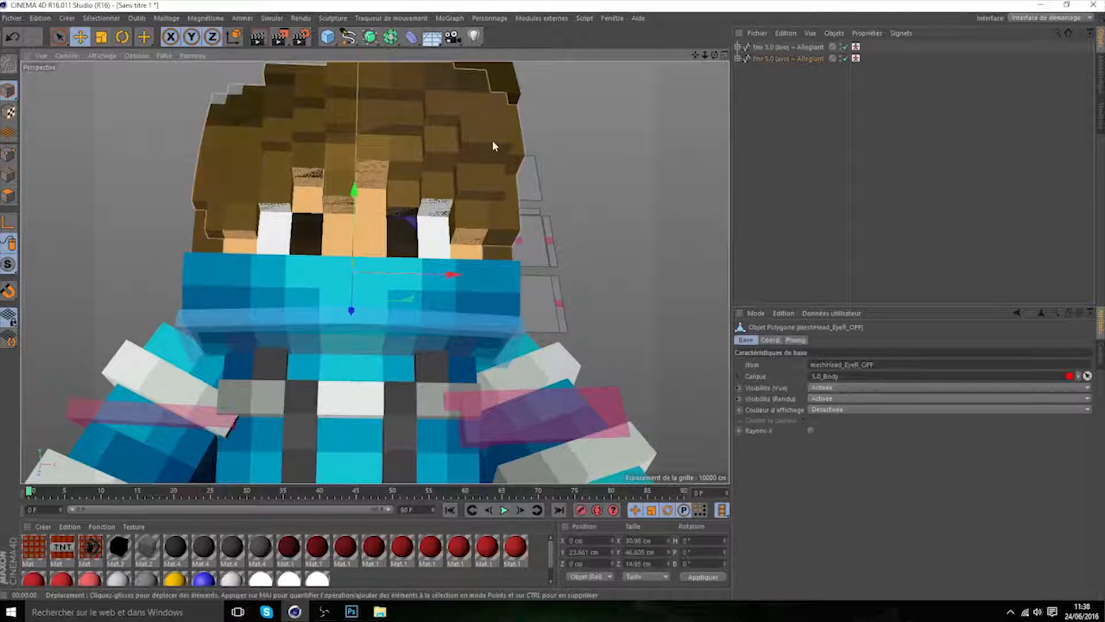
double_click(365, 582)
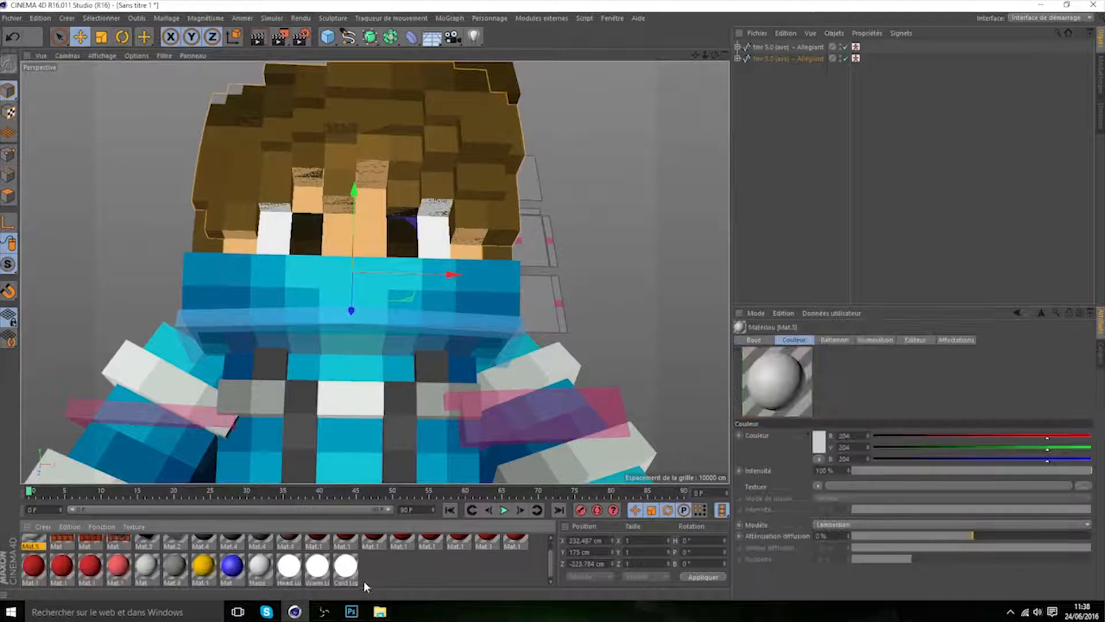
double_click(33, 542)
drag(414, 95, 908, 164)
click(833, 215)
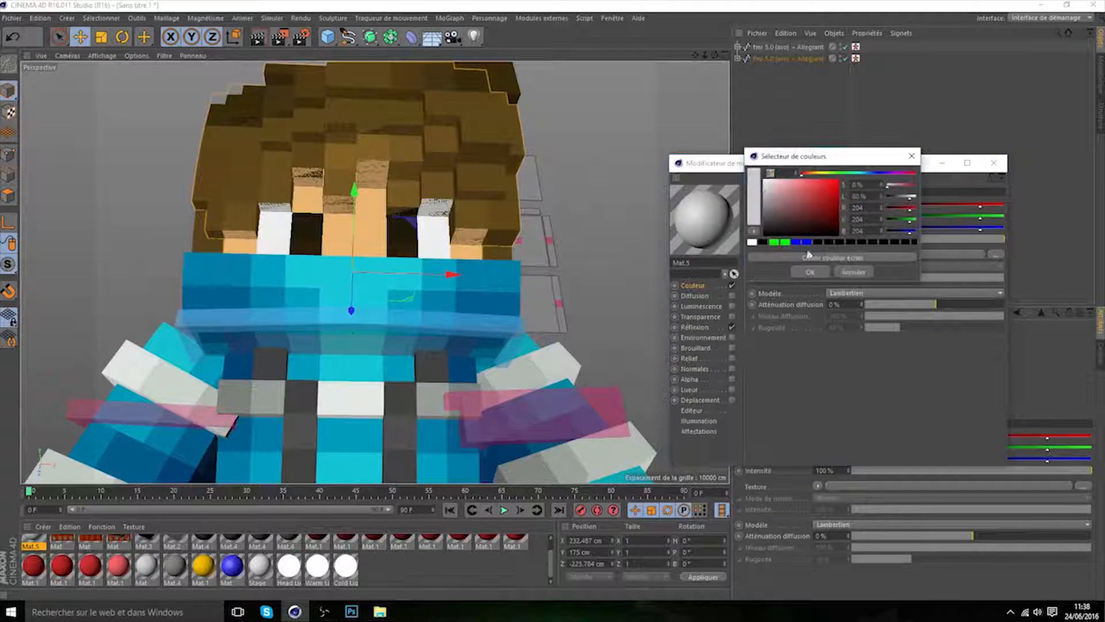
click(732, 327)
- Set the new material's colour to the brown sampled from the character's hair (RGB 104, 79, 31)
click(831, 213)
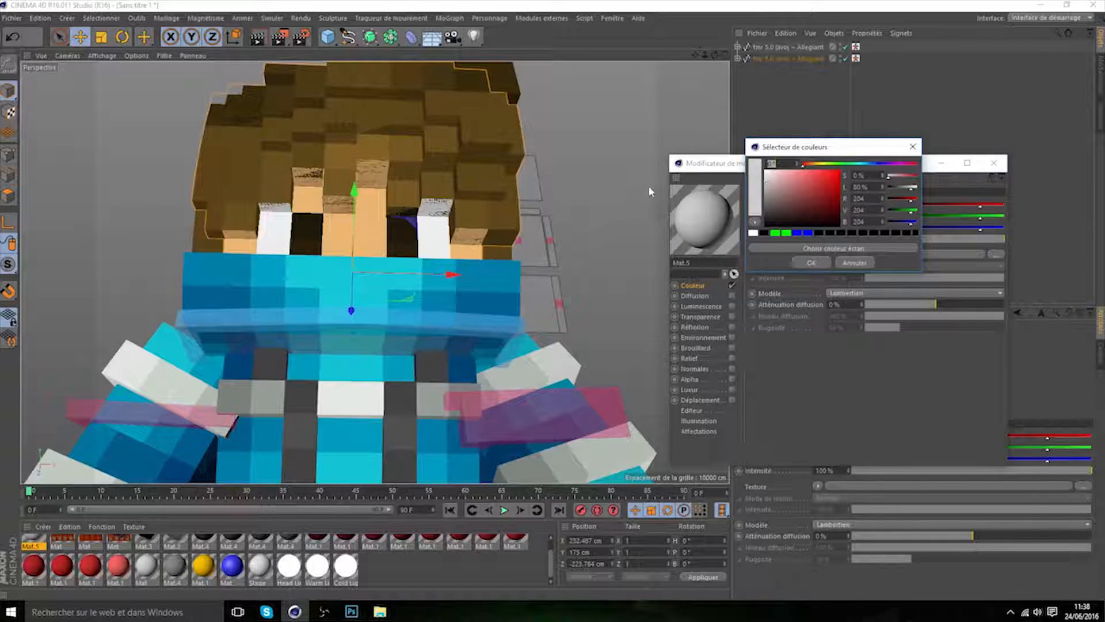
click(804, 251)
click(475, 206)
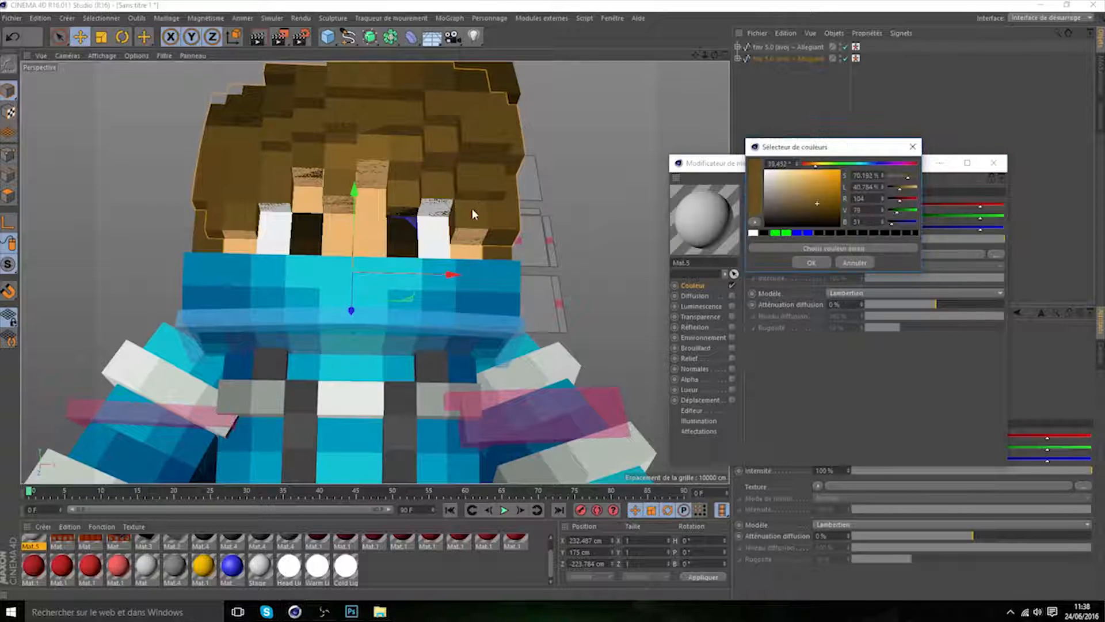
click(812, 263)
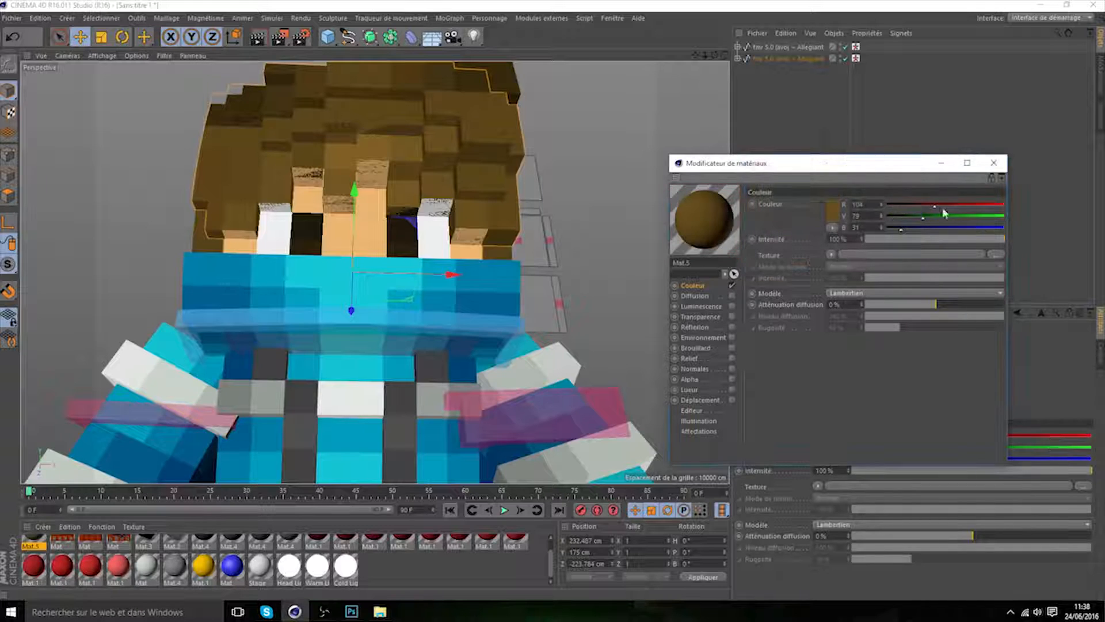
click(993, 163)
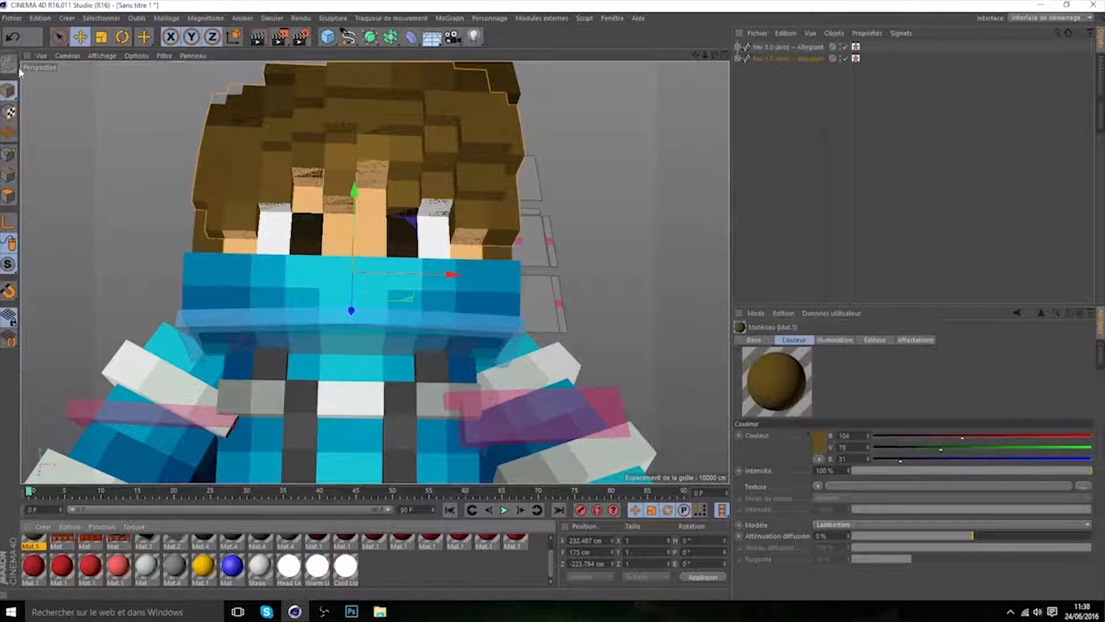
- Select the speckled underside polygons of the hair fringe in polygon mode and assign the new brown material to them
click(8, 196)
key(9)
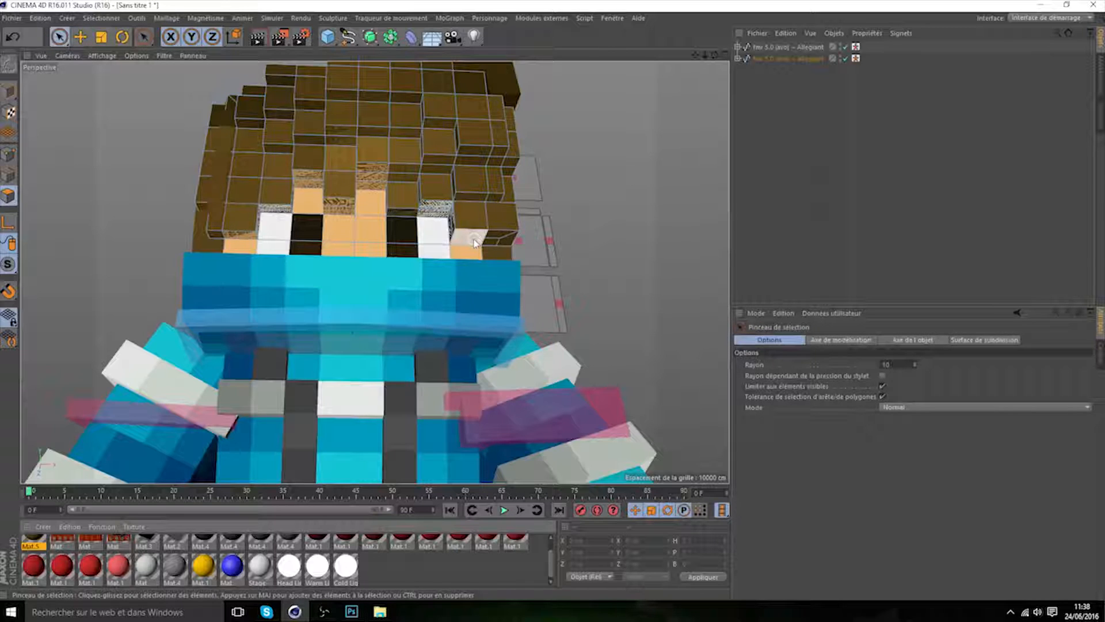
click(472, 241)
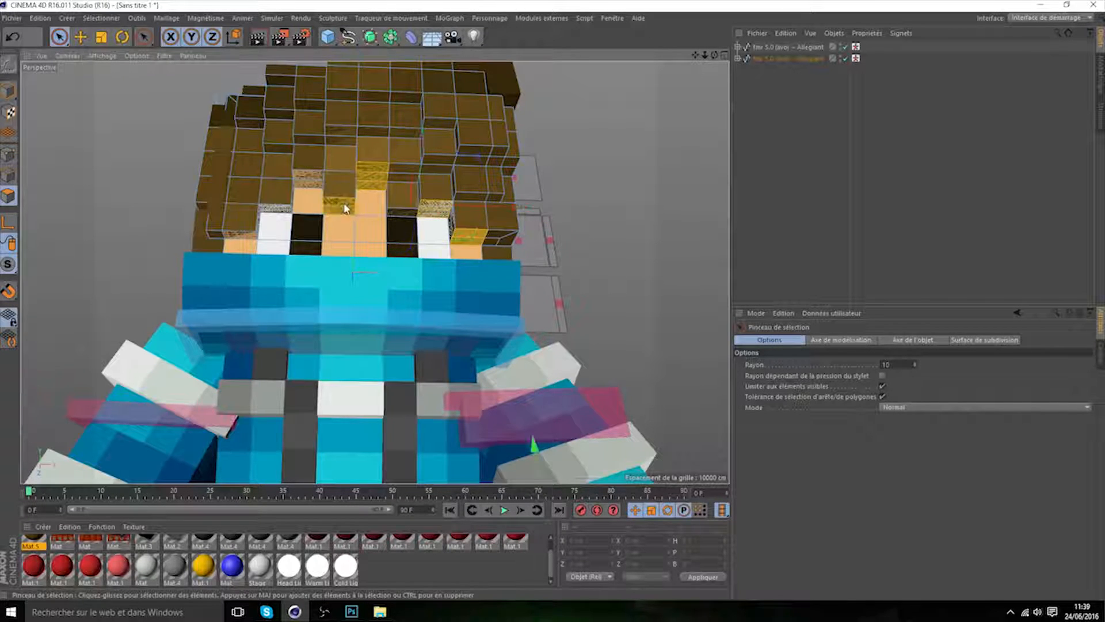
shift+click(303, 183)
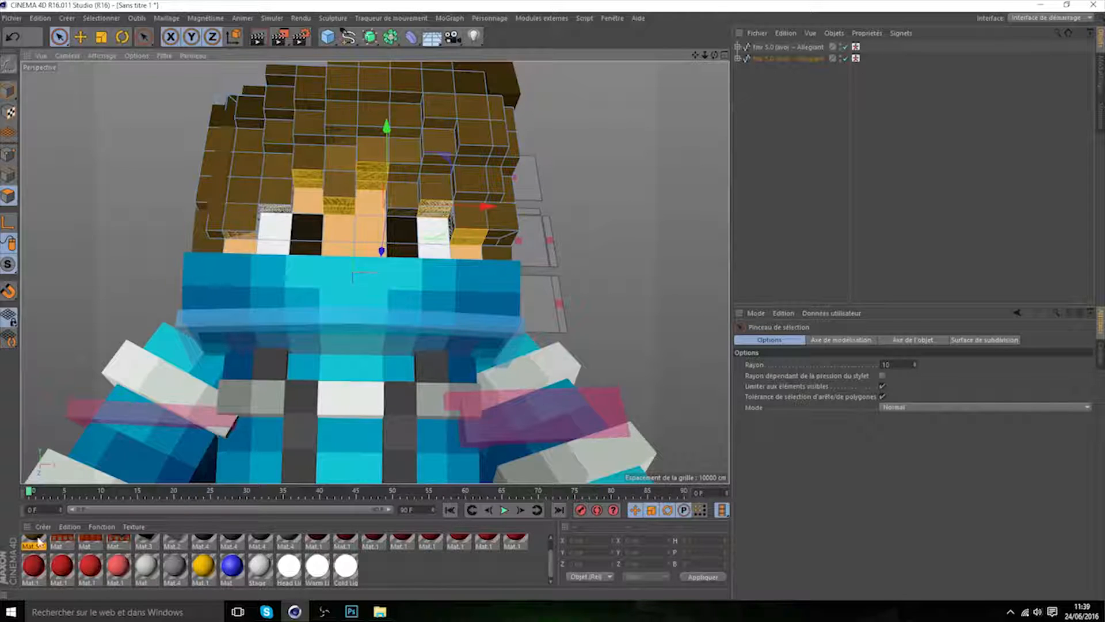
drag(36, 535, 74, 491)
drag(370, 178, 369, 177)
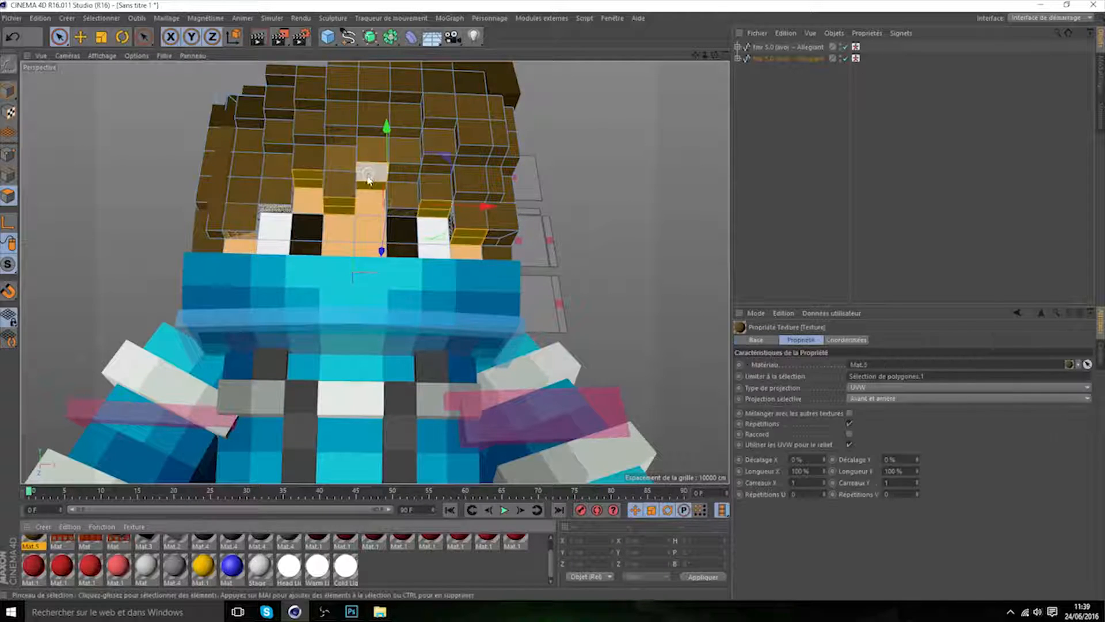
- Select the wrongly coloured side and underside polygons of the hair blocks around the forehead for the brown material
drag(696, 56, 647, 94)
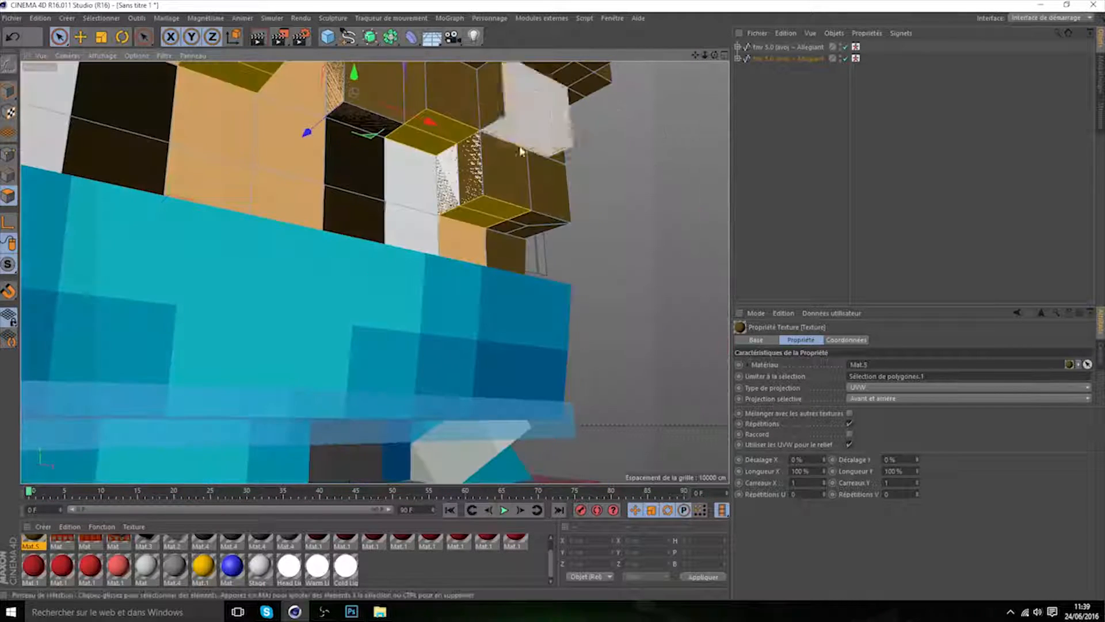
click(467, 175)
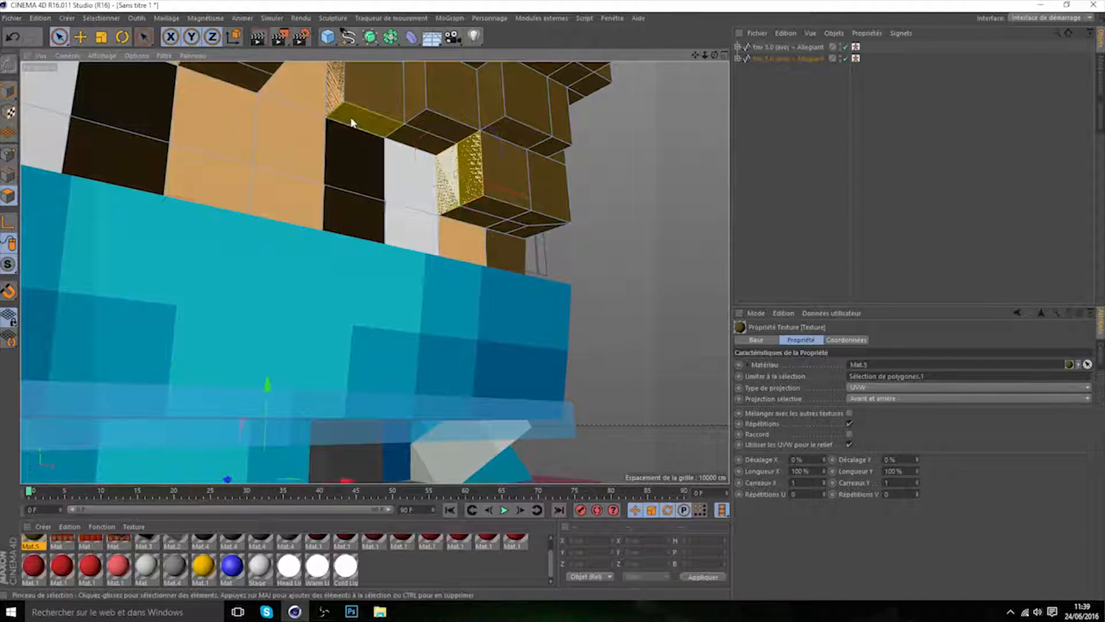
drag(705, 56, 713, 60)
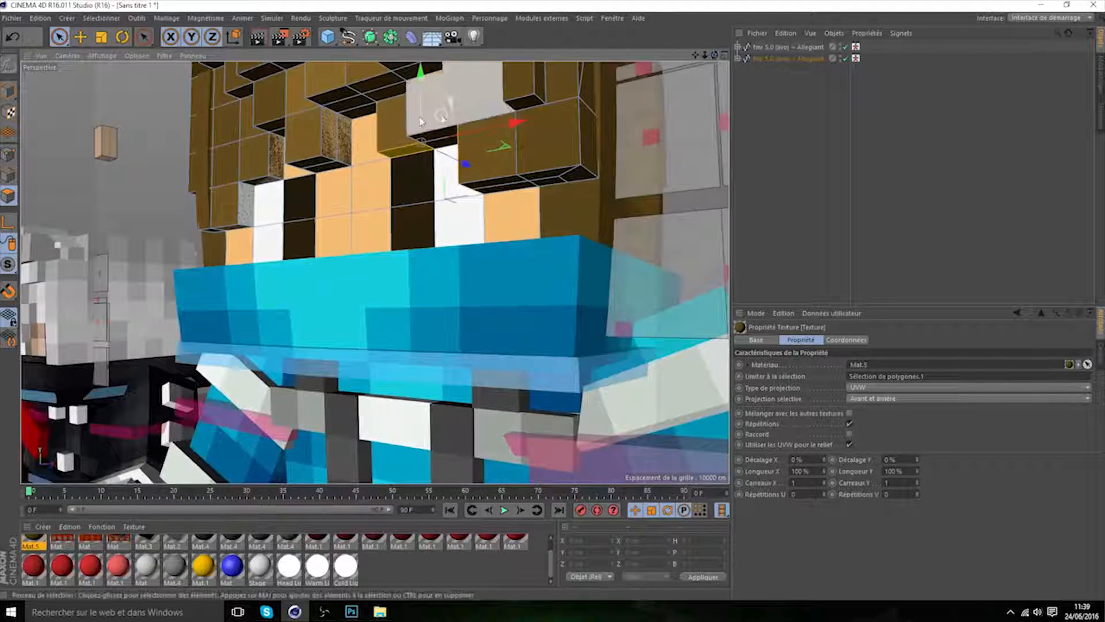
click(338, 129)
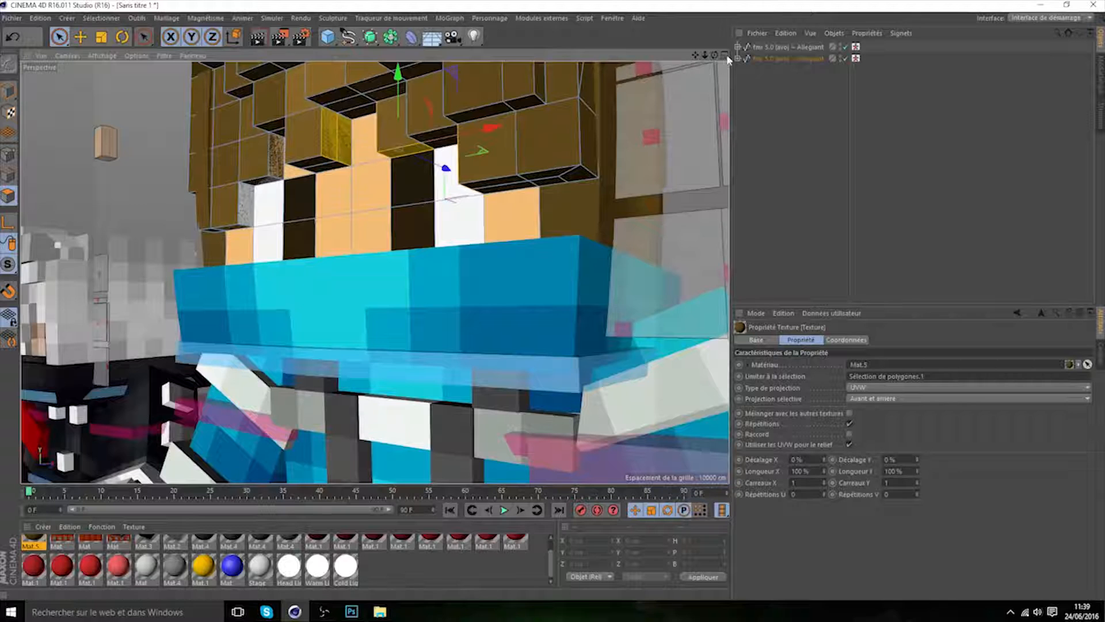
drag(715, 56, 715, 55)
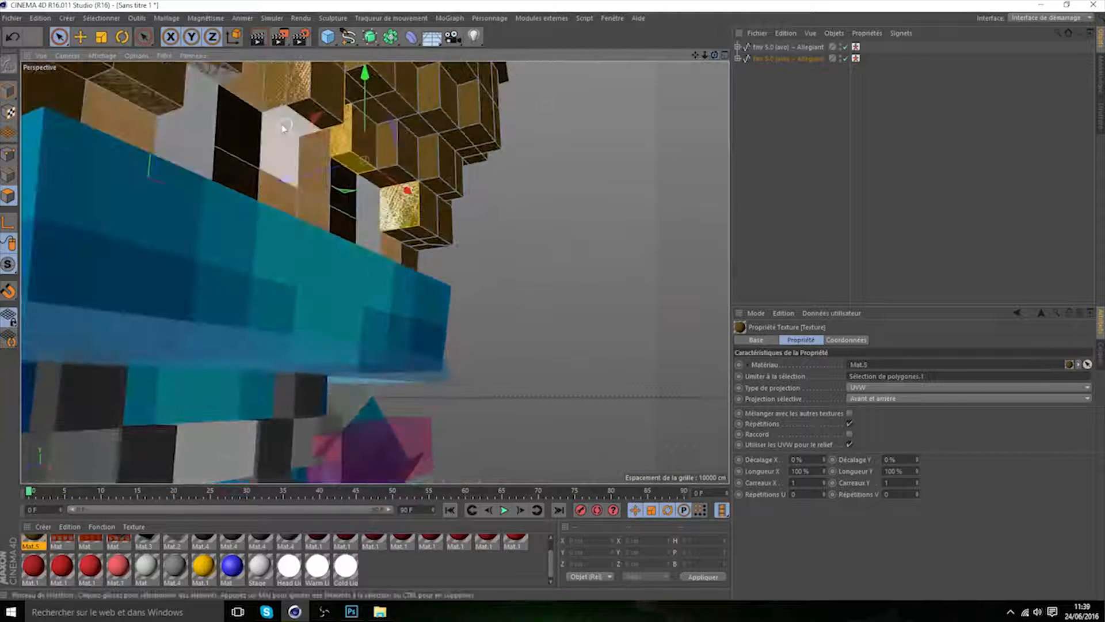
click(292, 90)
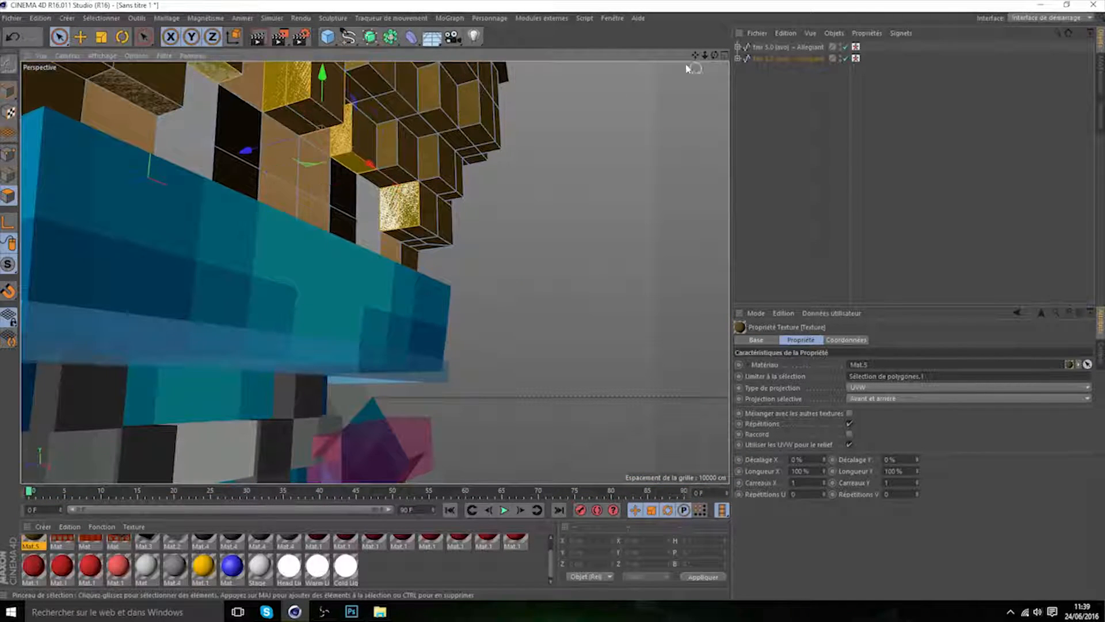
- Add the remaining speckled fringe polygons beside and above the other eye and apply the brown material to them
drag(715, 56, 714, 55)
alt+drag(275, 185, 275, 185)
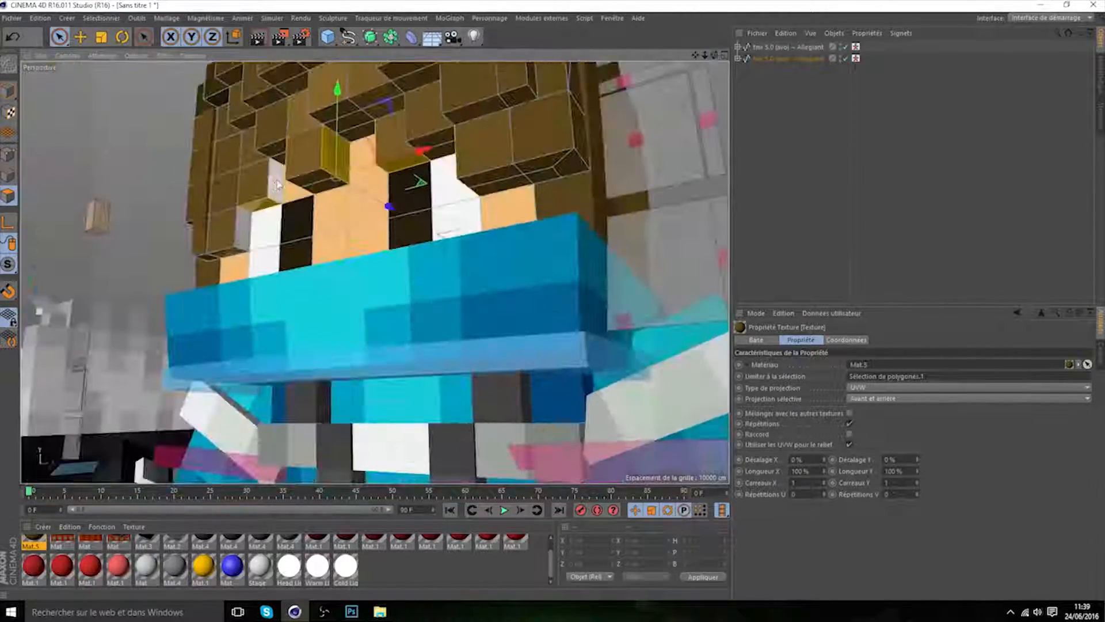
shift+click(276, 185)
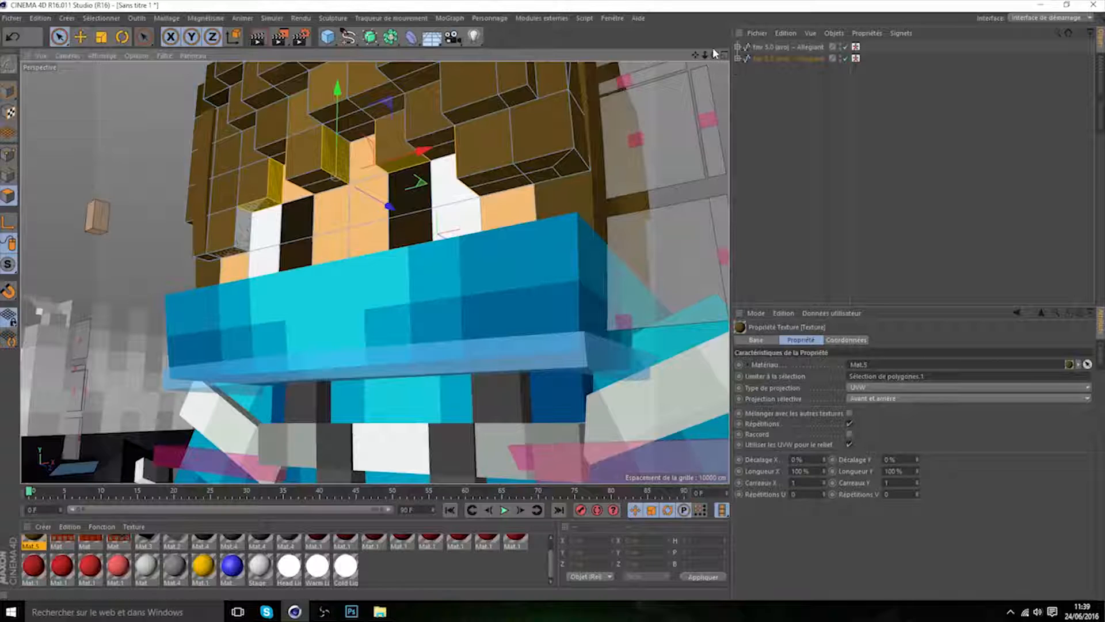
mouse_move(714, 55)
mouse_down()
mouse_move(705, 55)
mouse_move(715, 56)
mouse_up()
shift+click(215, 221)
shift+click(77, 215)
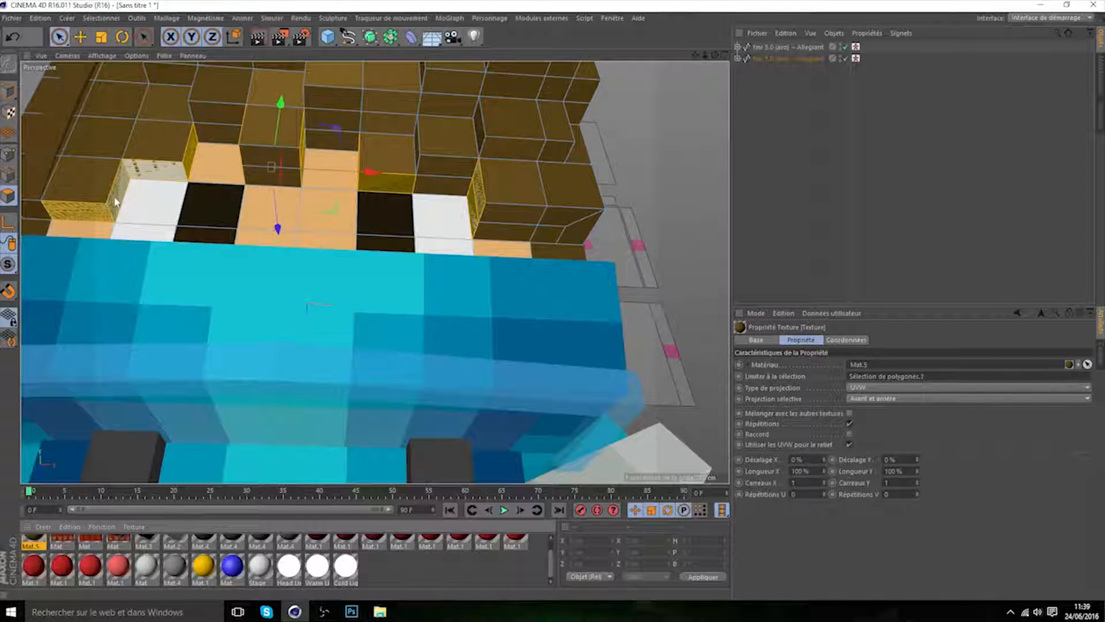
- Render a preview of the recoloured hair fringe, clear the selection and view both characters in full
click(257, 39)
click(845, 157)
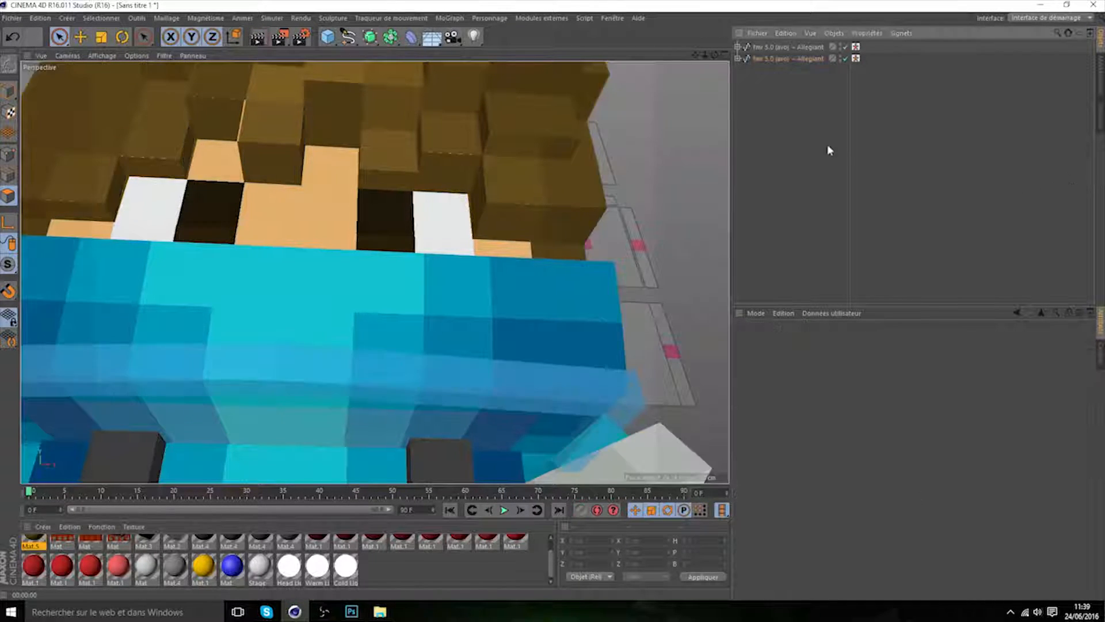
mouse_move(713, 56)
mouse_down()
mouse_move(374, 273)
mouse_move(703, 59)
mouse_up()
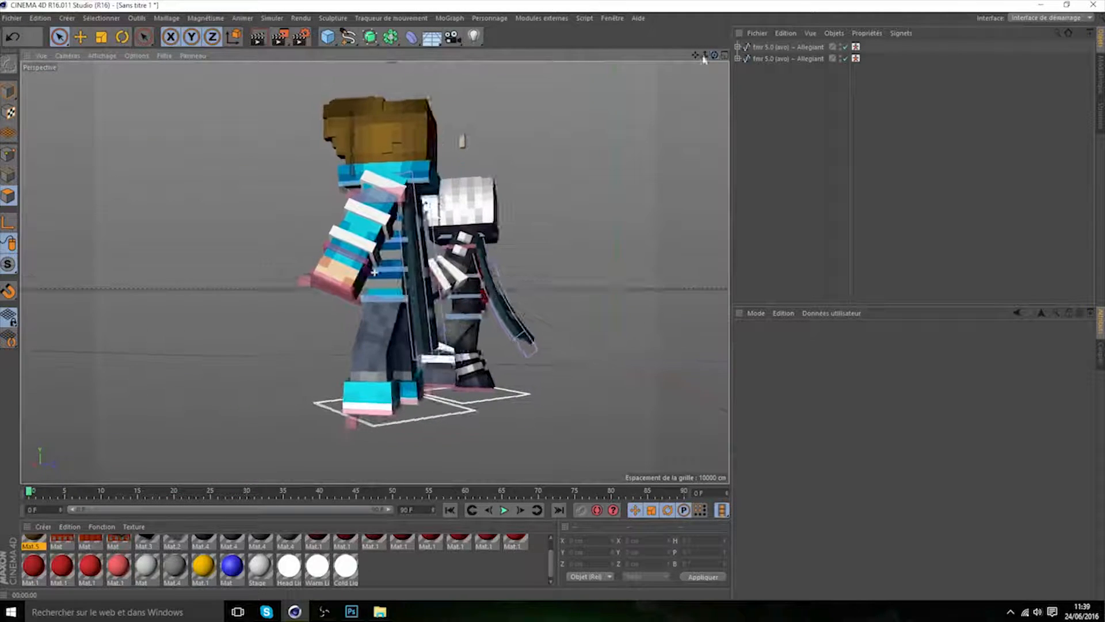
click(81, 38)
click(439, 358)
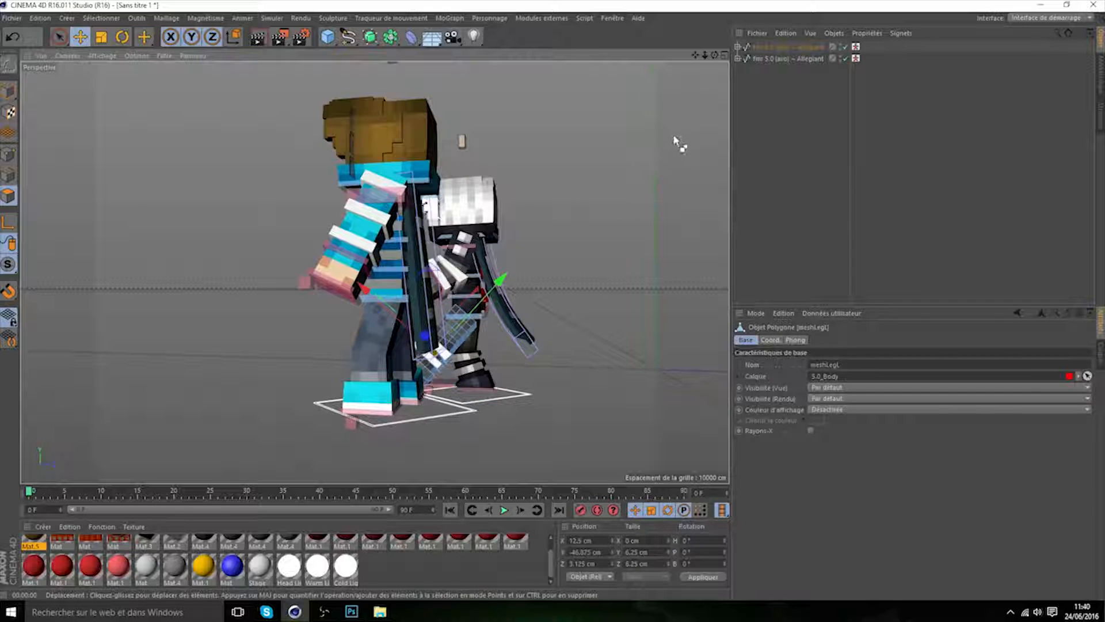
alt+drag(711, 73, 636, 84)
key(ctrl+z)
key(ctrl+z)
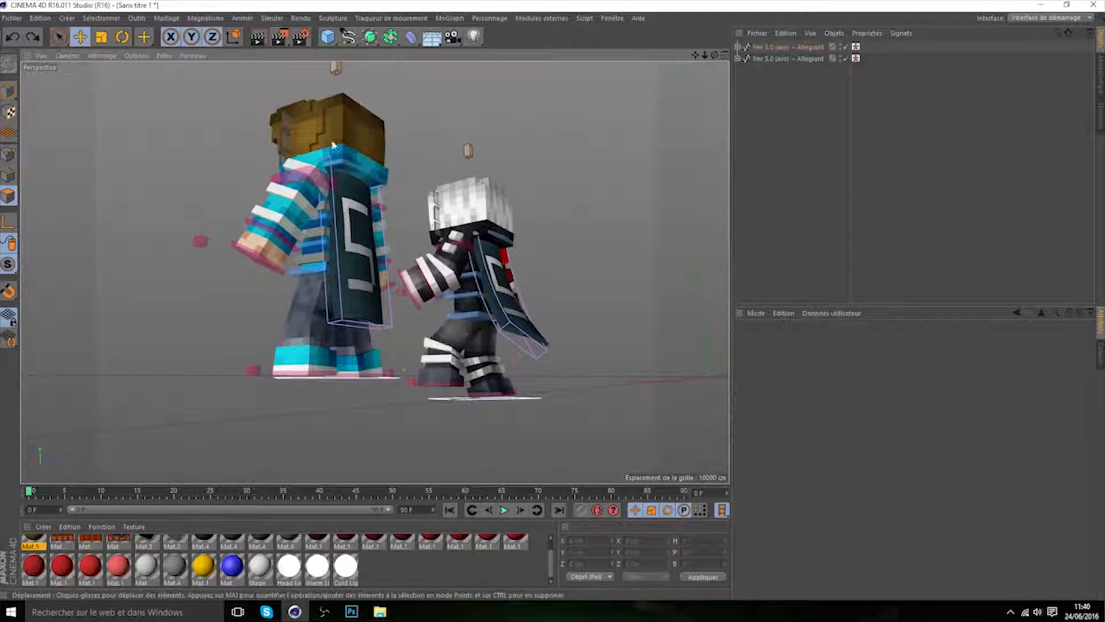
- Activate the Live Selection tool and examine both characters and their capes from behind
click(64, 38)
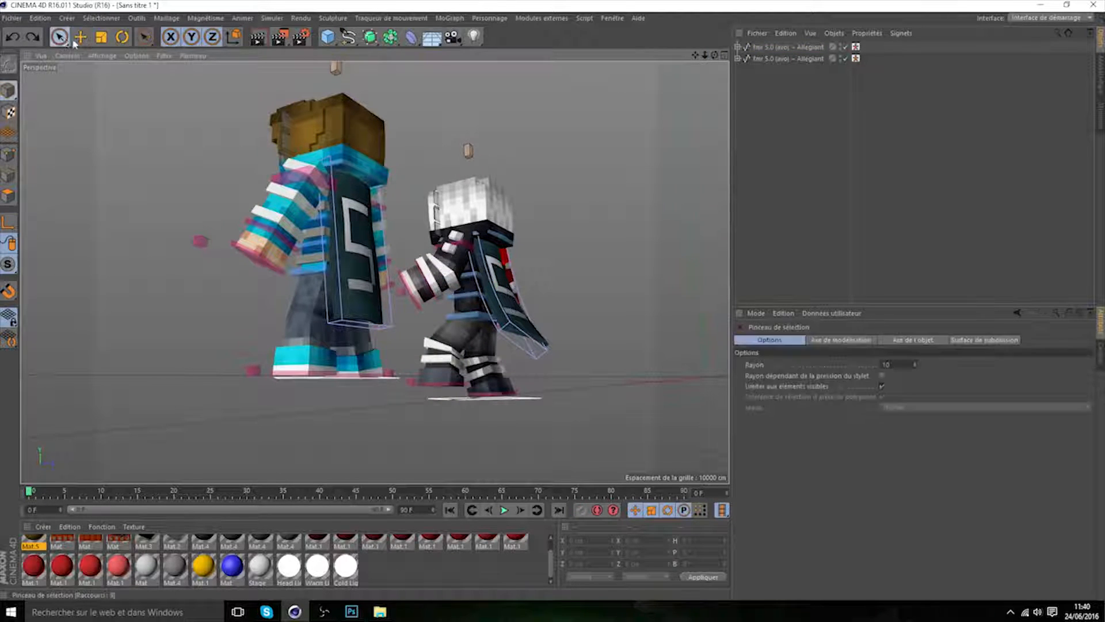
drag(714, 56, 604, 72)
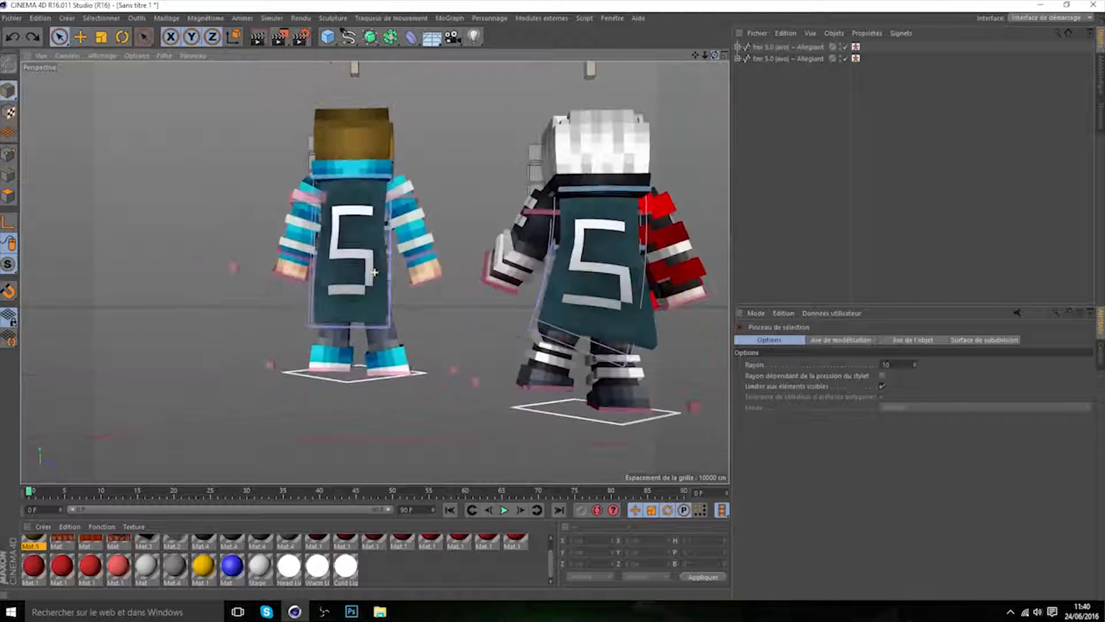
- Load the R.Settings render preset from r.settings(2).lib4d in the render gfx folder, close the media library and activate the Move tool
click(5, 18)
click(29, 45)
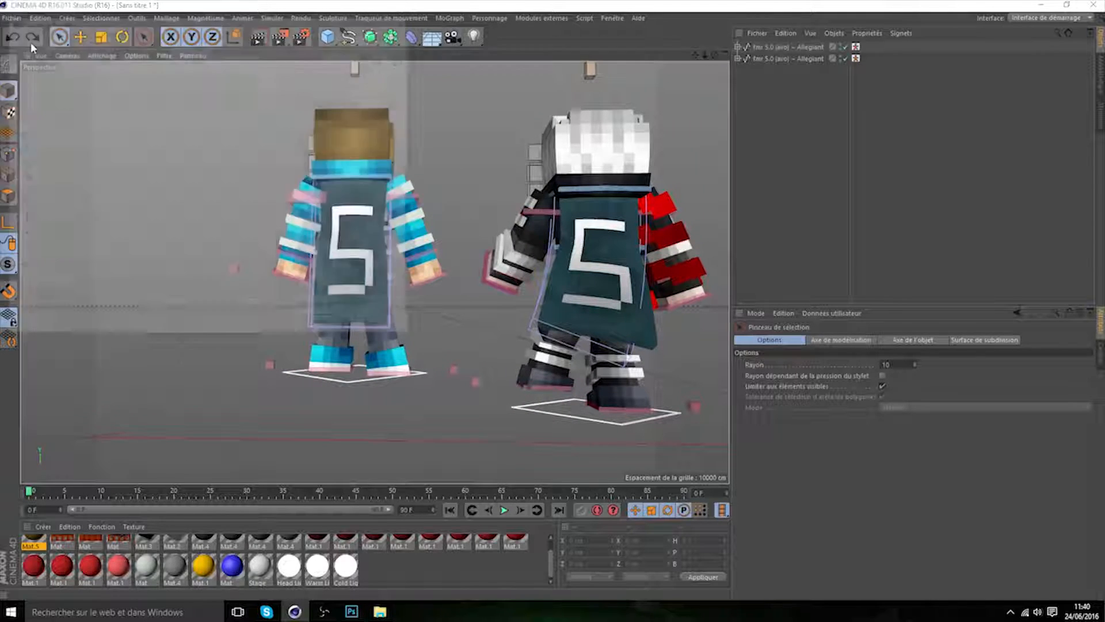
click(132, 39)
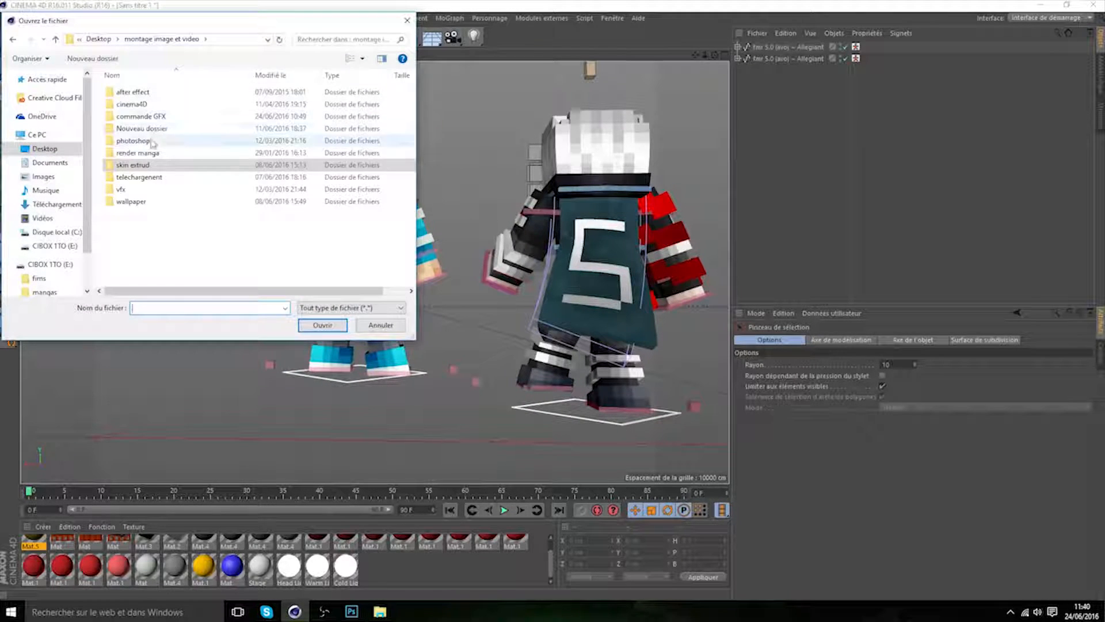
double_click(136, 115)
double_click(138, 117)
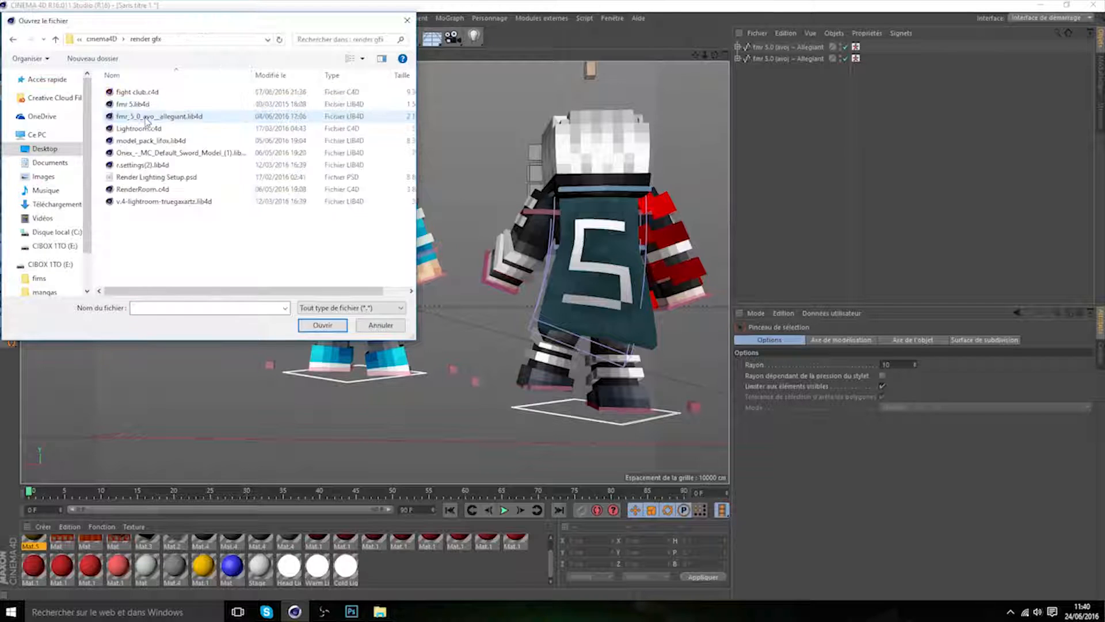
double_click(144, 167)
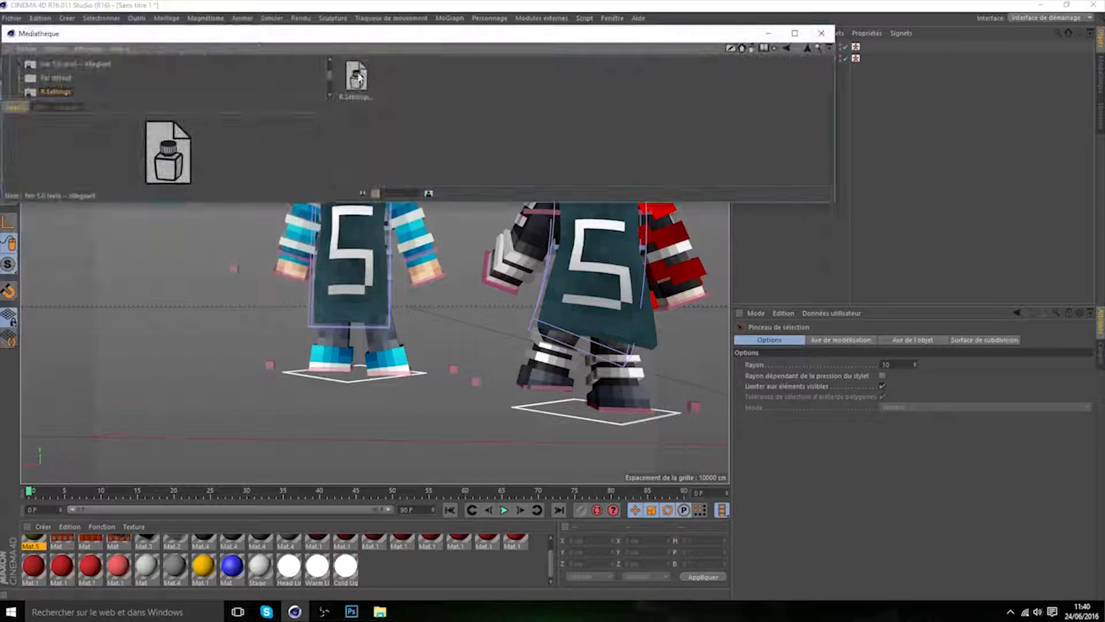
click(823, 33)
mouse_move(714, 55)
mouse_down()
mouse_move(921, 65)
mouse_move(682, 56)
mouse_move(789, 85)
mouse_move(687, 57)
mouse_move(695, 56)
mouse_up()
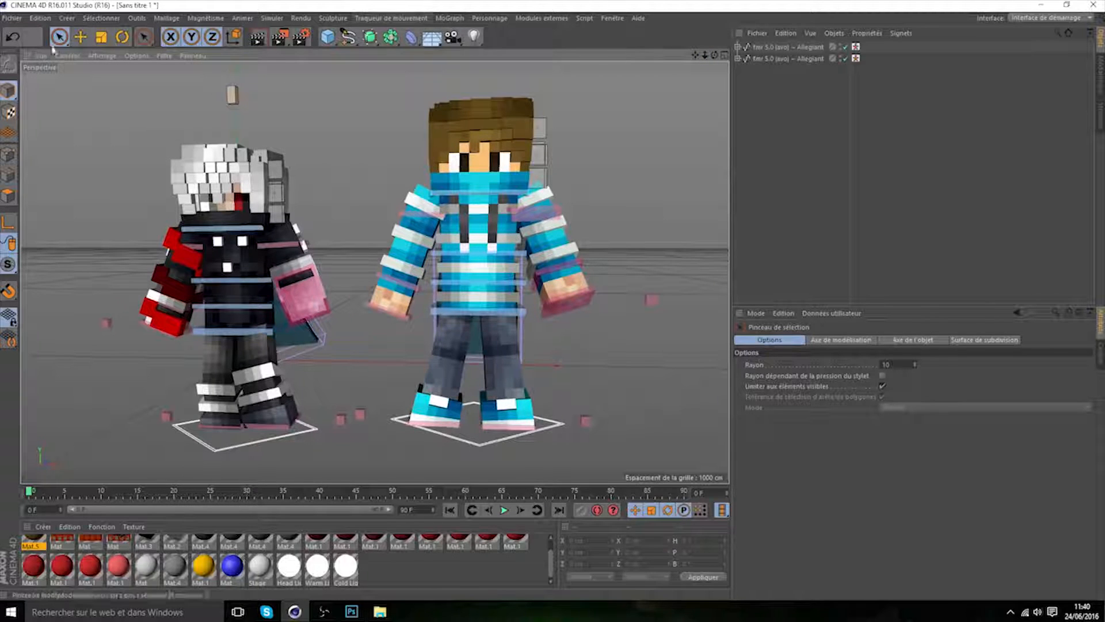
click(78, 38)
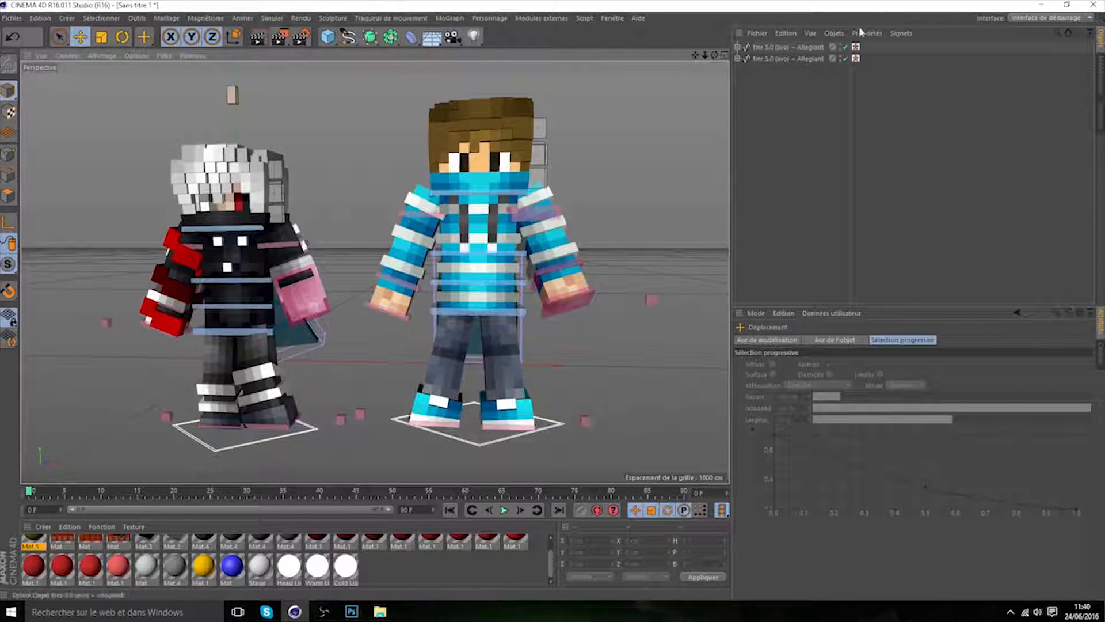
- Switch to Photoshop and browse to the commande GFX folder inside montage image et video to open a file
click(1042, 4)
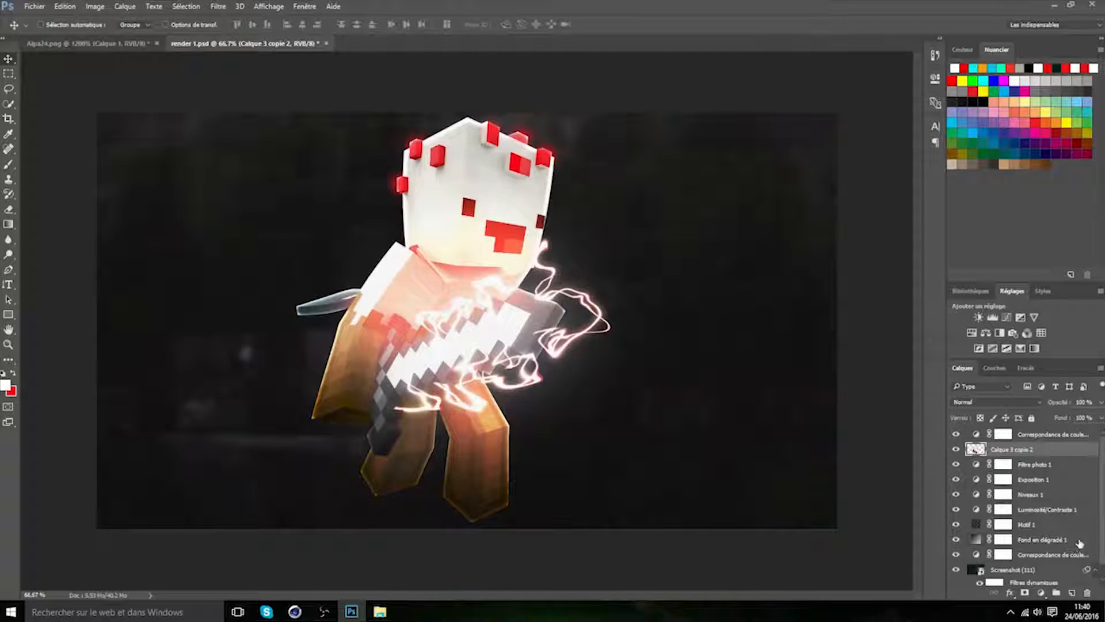
scroll(1027, 509, down, 1)
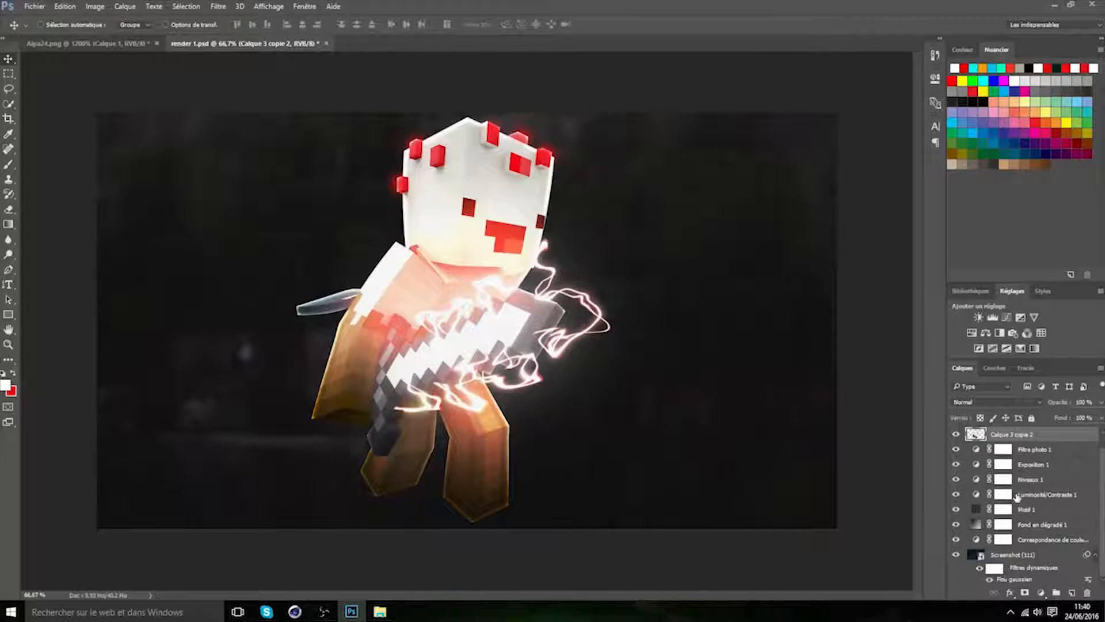
click(31, 7)
click(52, 27)
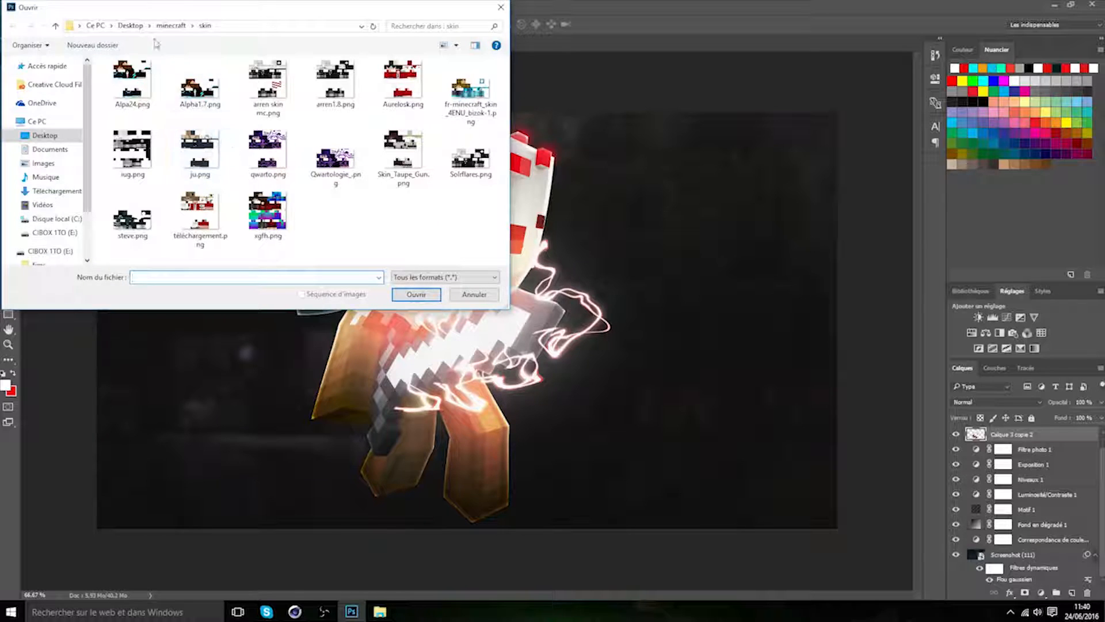
click(140, 25)
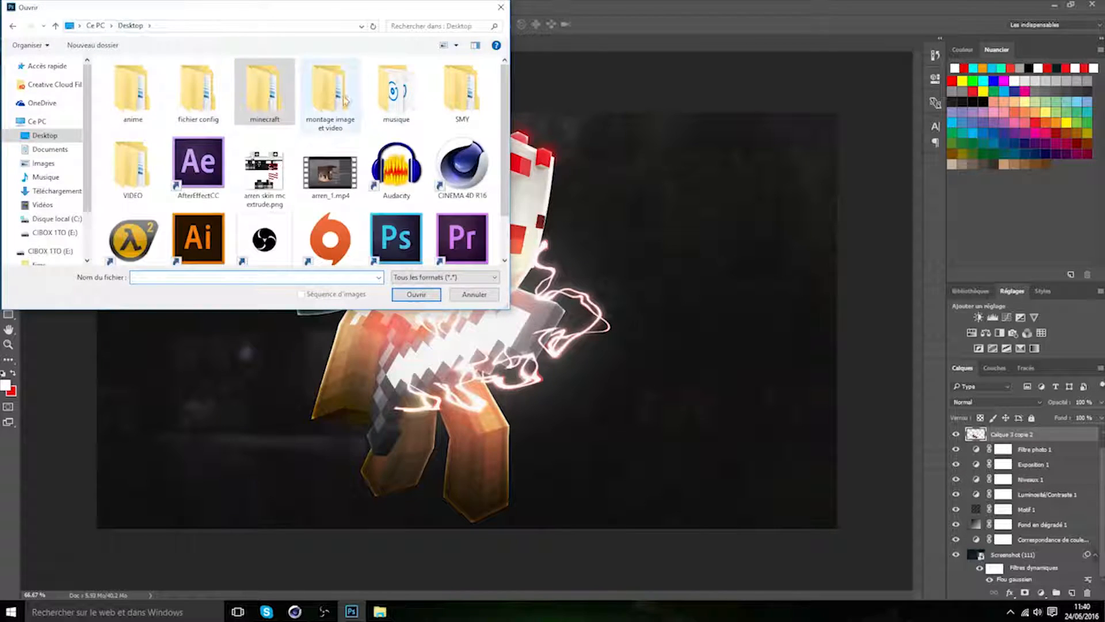
double_click(343, 100)
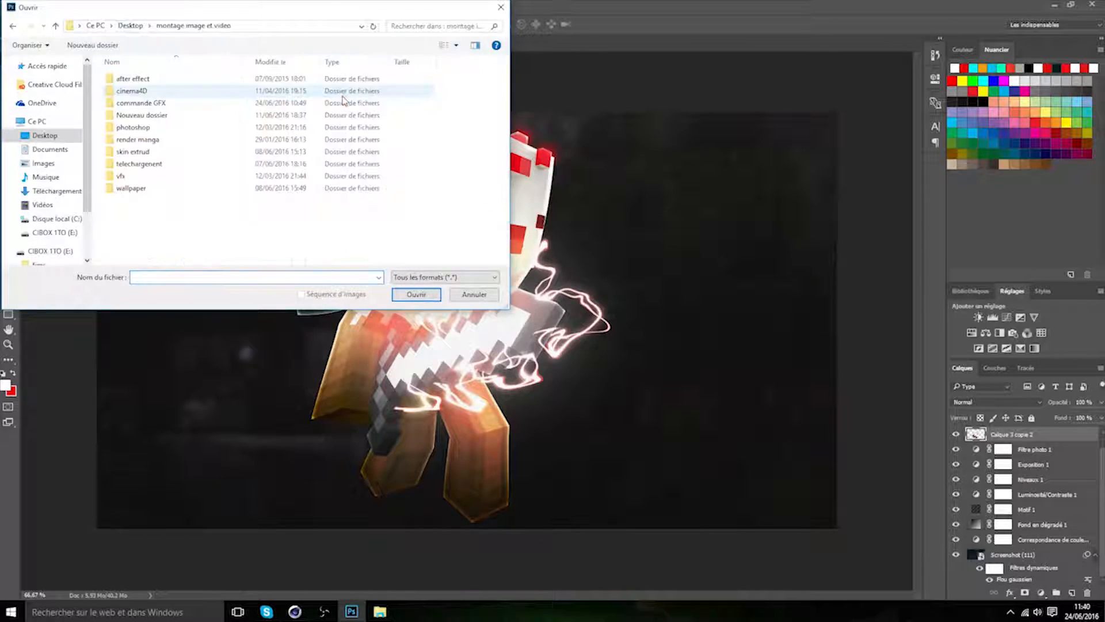
double_click(140, 105)
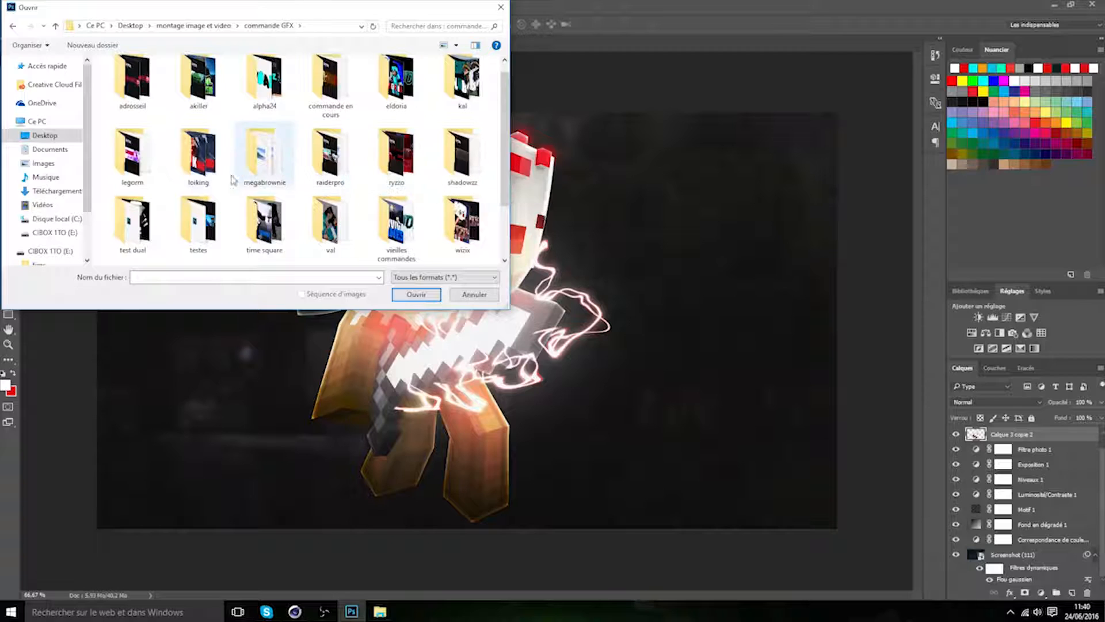
- Look through the order folders and open render 1.png from the megabrownie folder
scroll(249, 197, down, 1)
scroll(262, 198, up, 2)
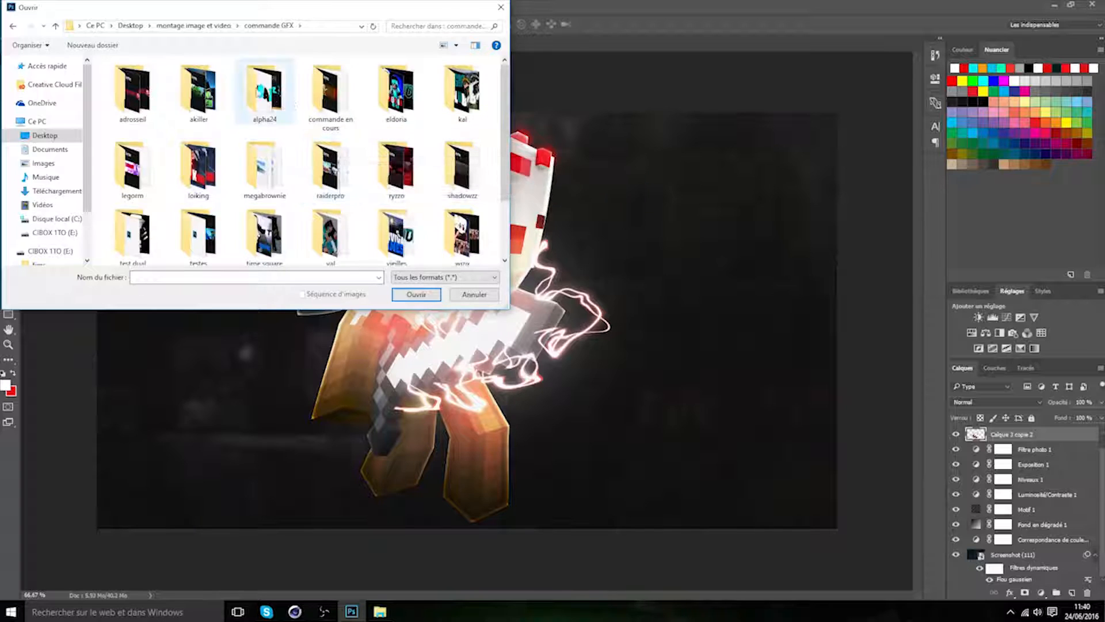
scroll(187, 176, down, 1)
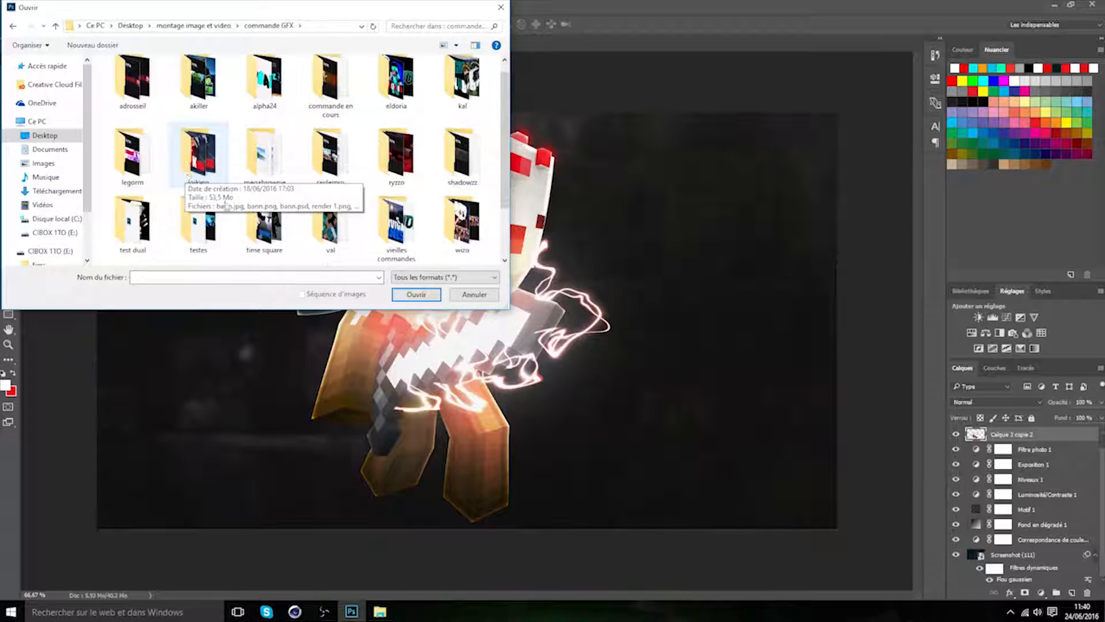
scroll(429, 247, down, 2)
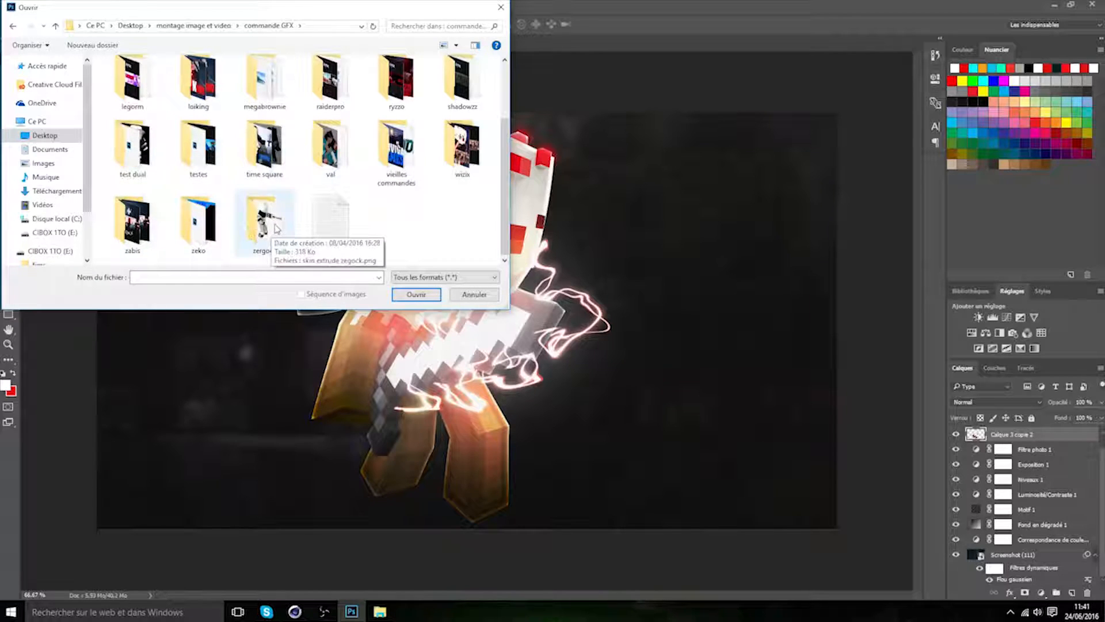
scroll(417, 208, up, 2)
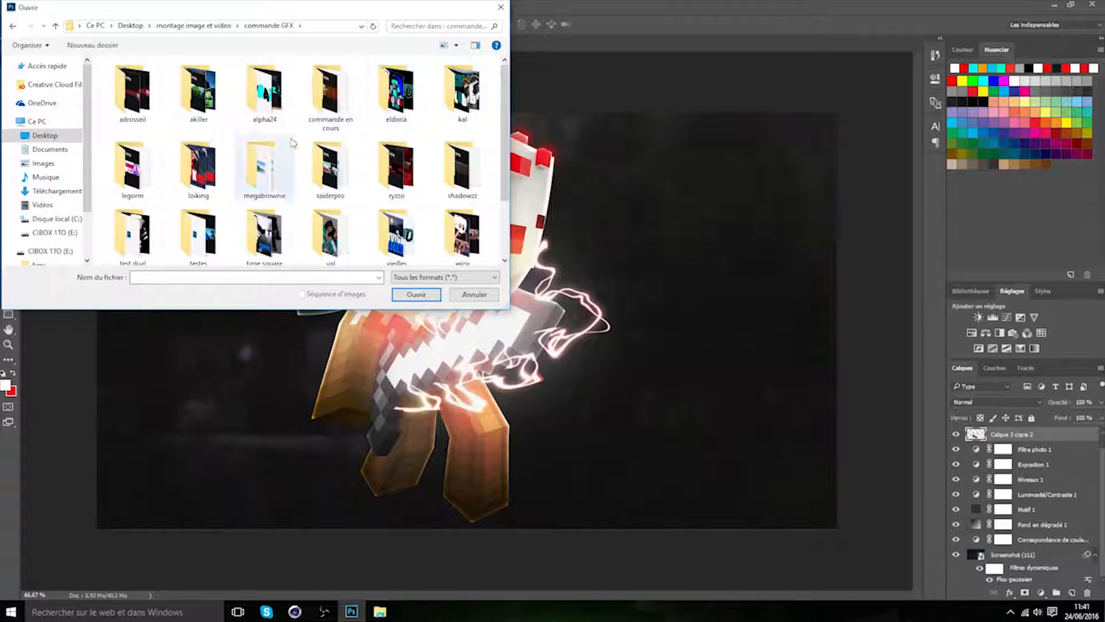
scroll(288, 144, down, 2)
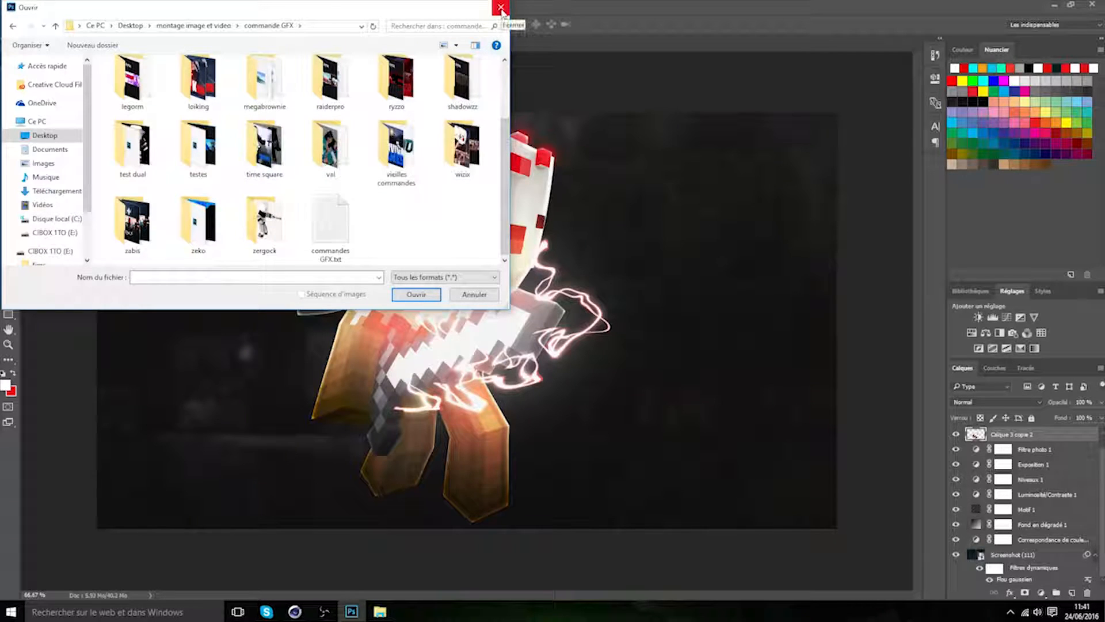
scroll(424, 129, up, 2)
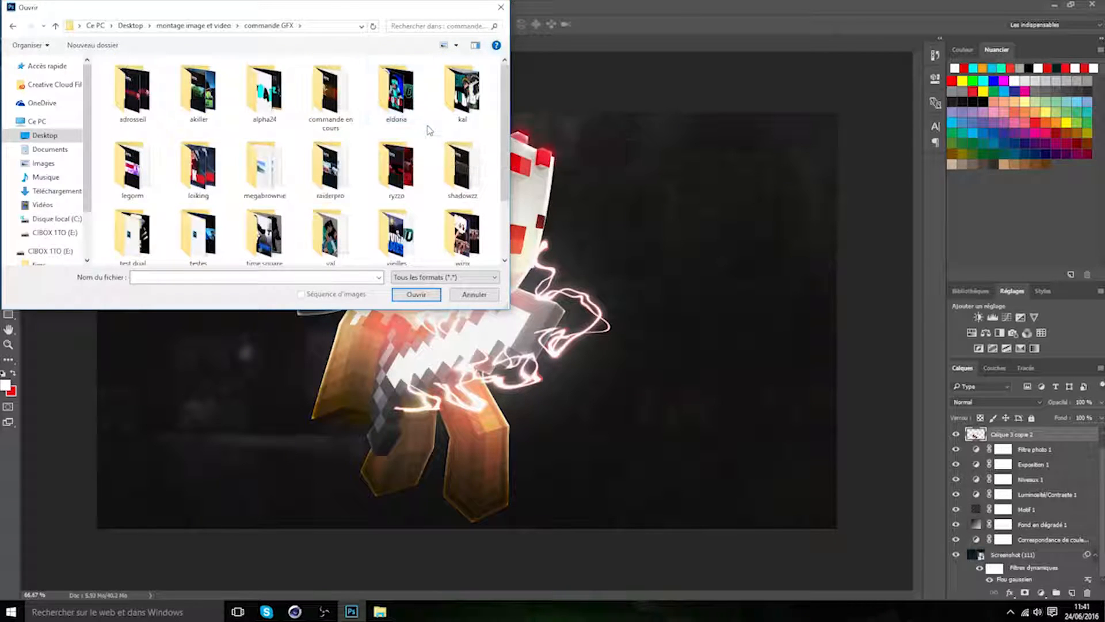
double_click(263, 172)
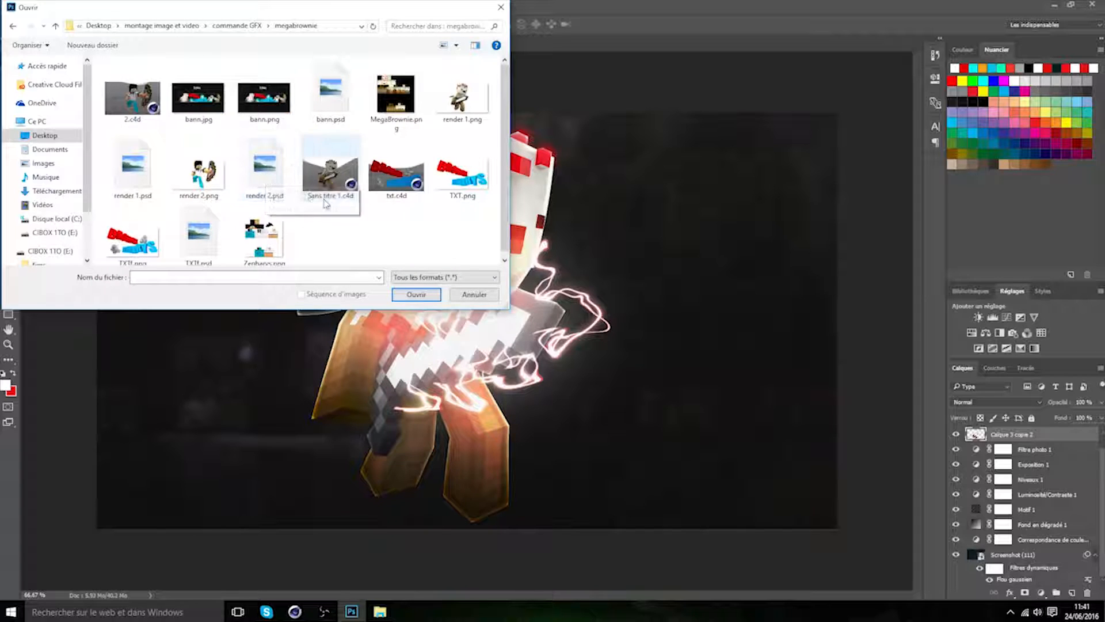
double_click(471, 105)
- Copy the Screenshot (111) background from render 1.psd into render 1.png and place it beneath the character layer with its smart filters hidden
drag(271, 43, 124, 374)
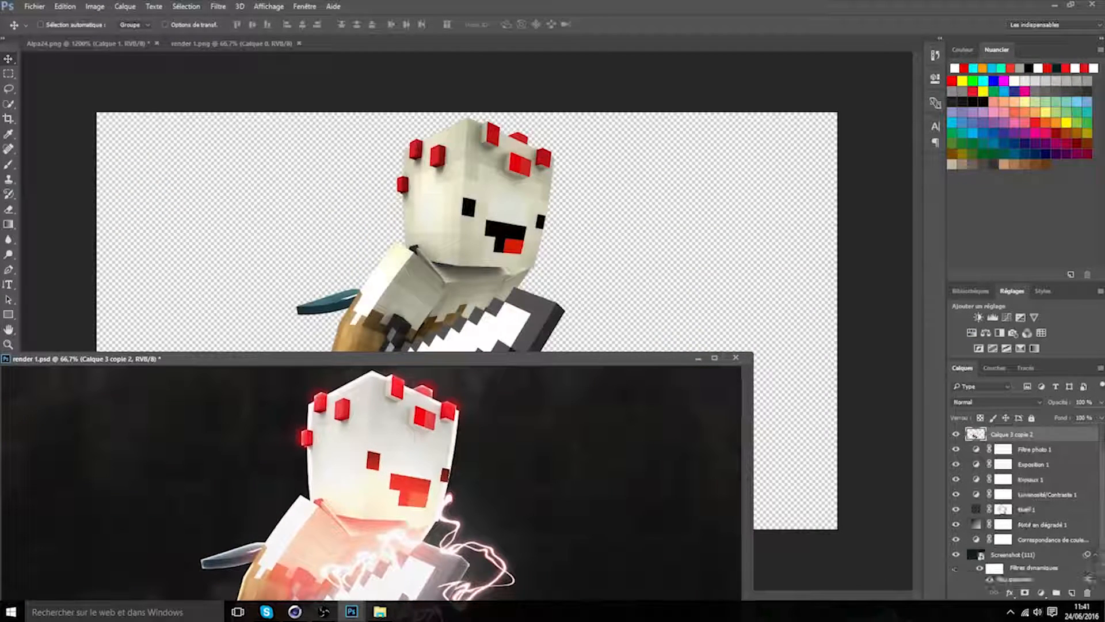
drag(539, 266, 477, 246)
drag(471, 362, 412, 45)
click(307, 47)
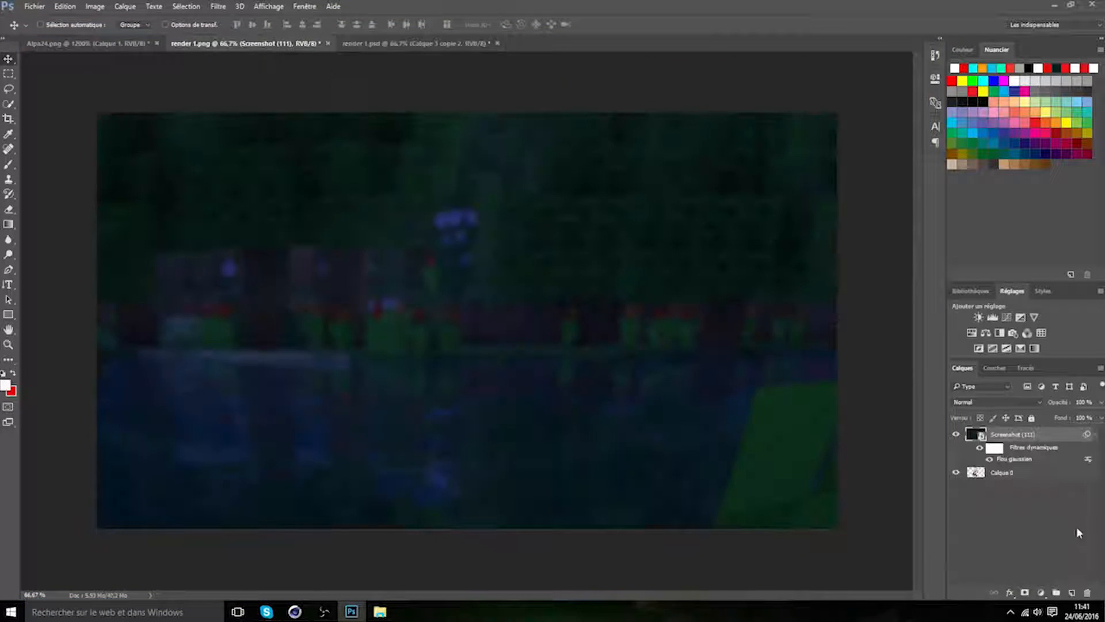
drag(1030, 439, 999, 543)
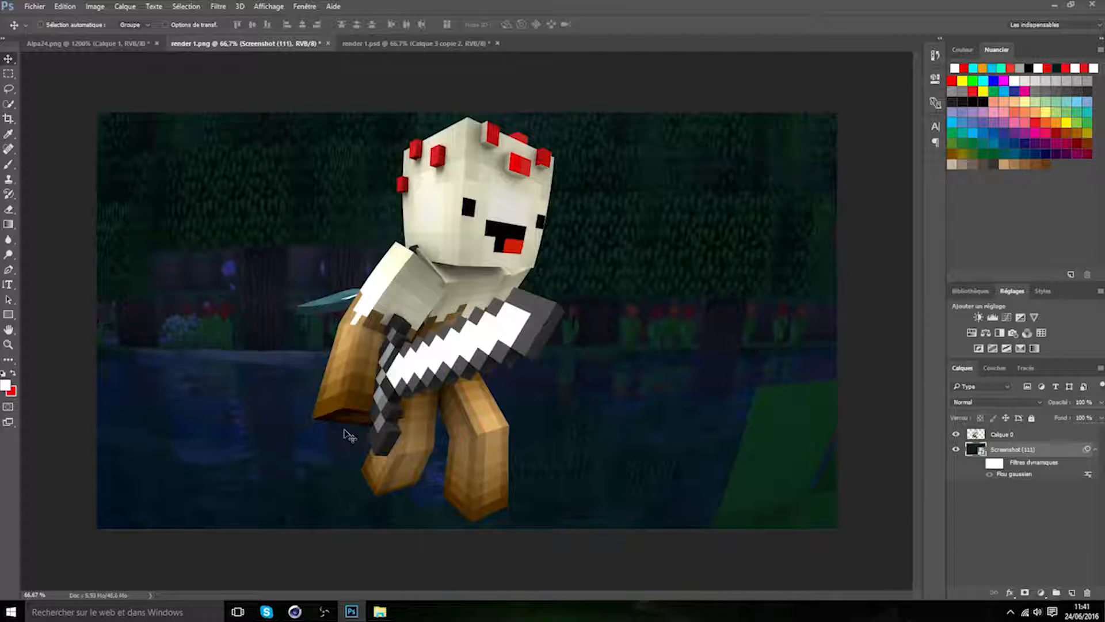
- Compare the unretouched render 1.png with the finished render 1.psd by alternating between the two documents
click(403, 43)
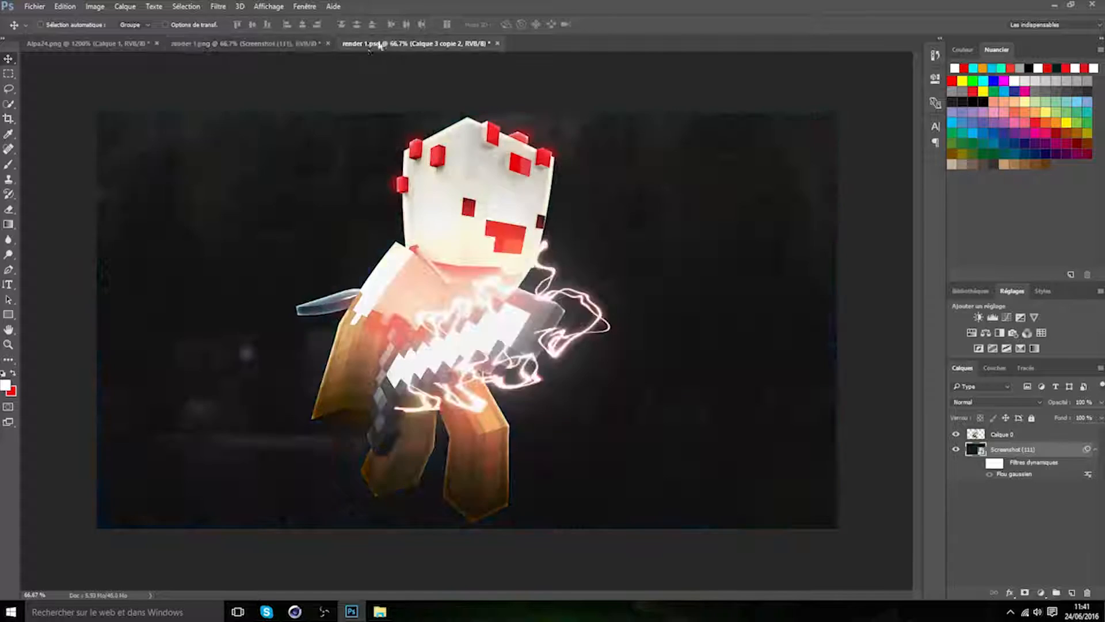
click(288, 43)
click(371, 42)
click(309, 45)
click(368, 45)
click(306, 46)
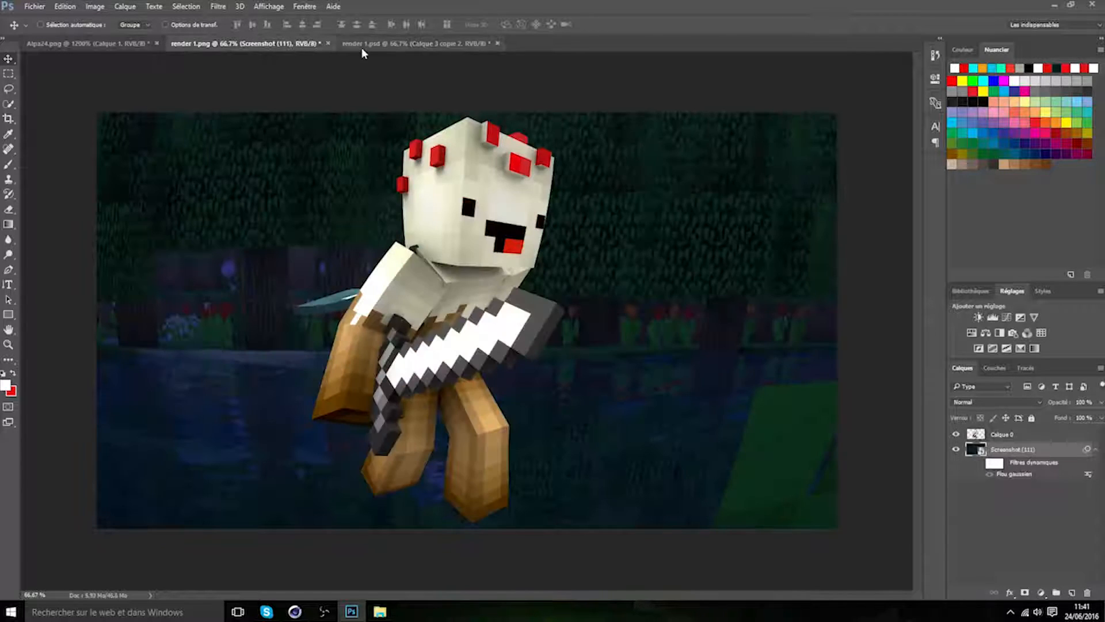
click(362, 45)
click(301, 44)
click(381, 47)
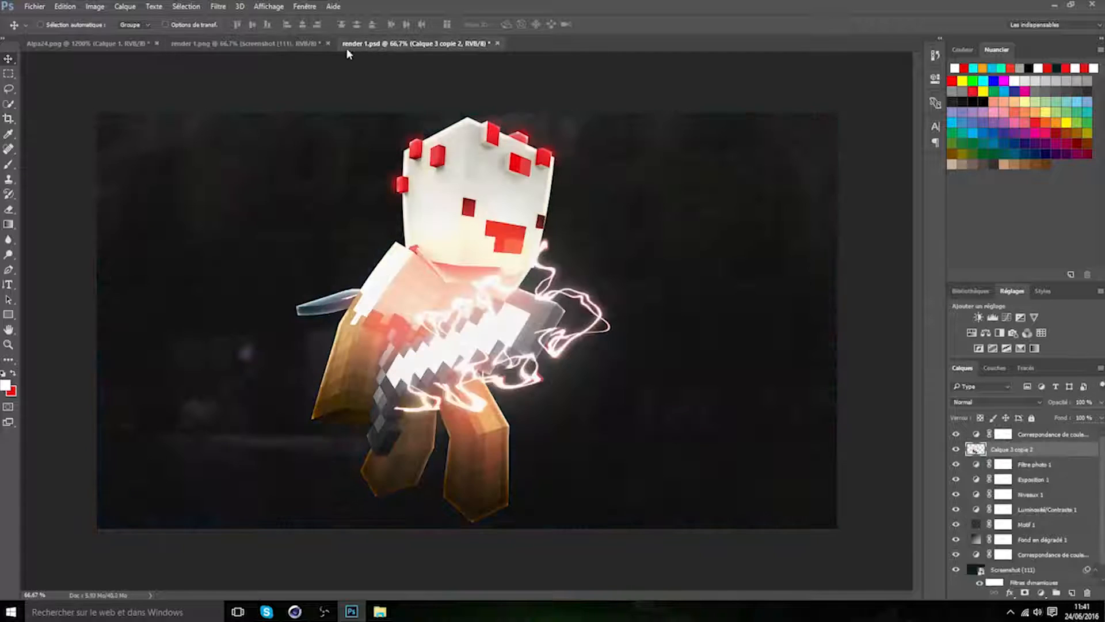
click(309, 47)
click(368, 45)
click(323, 44)
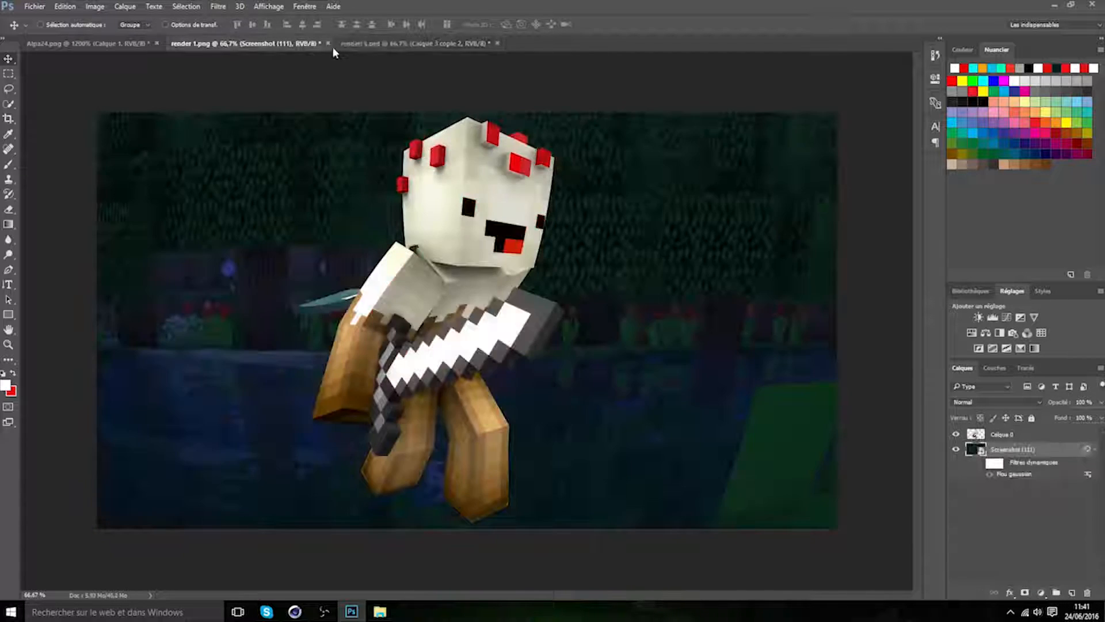
click(367, 44)
click(309, 44)
- Switch back to Cinema 4D and bend the blue-hoodie character's cape with its Bend deformer to about 65.7° intensity and 64.3° angle
click(295, 611)
drag(715, 56, 1033, 64)
click(507, 390)
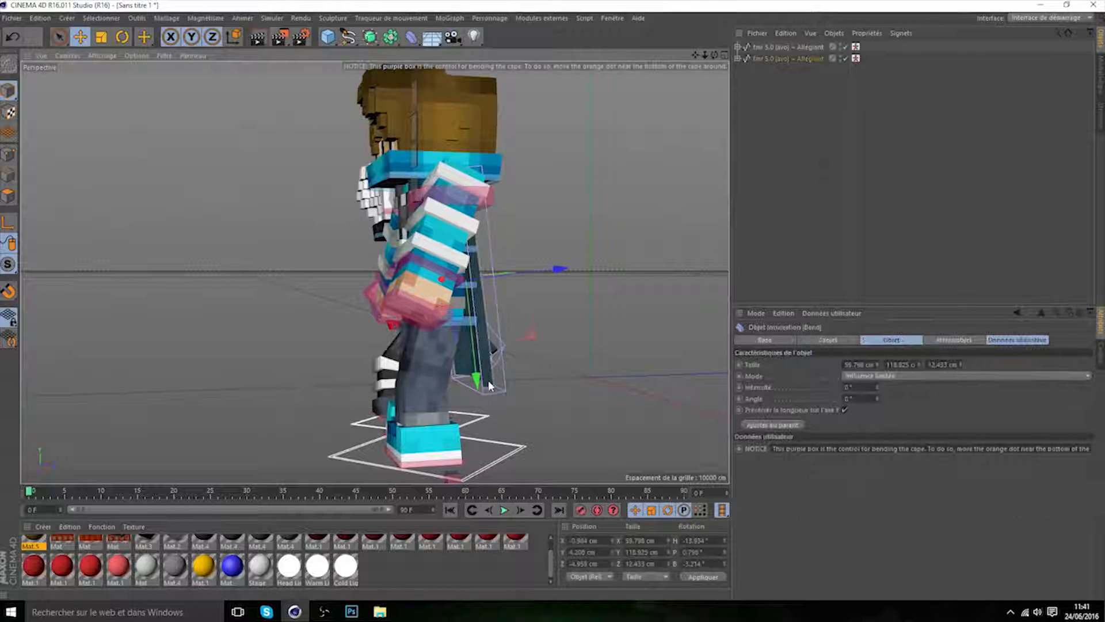
drag(715, 55, 623, 66)
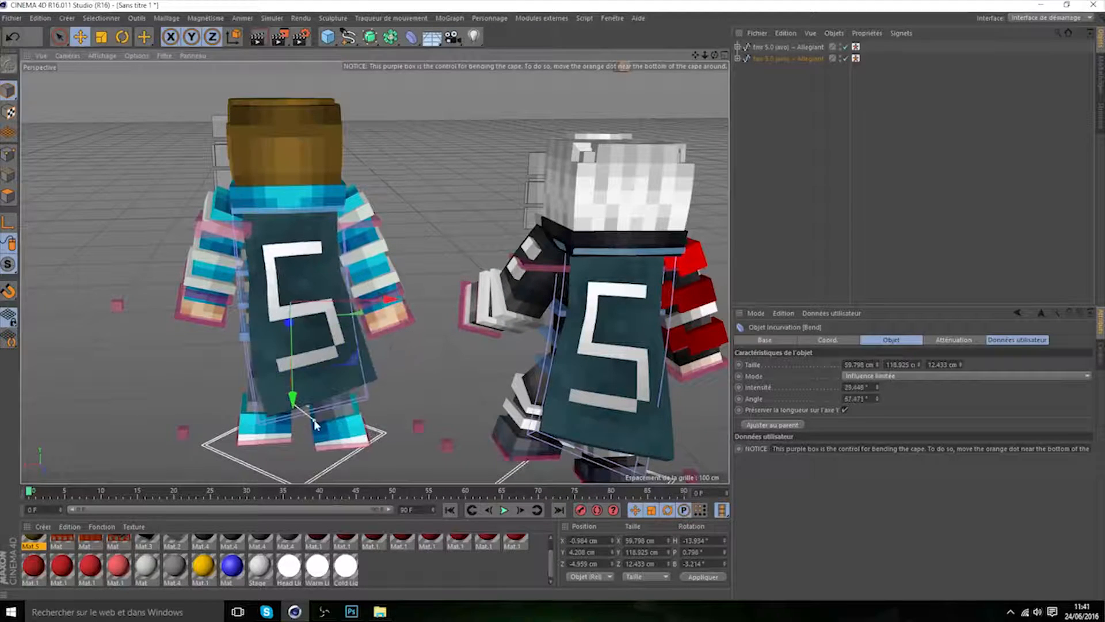
mouse_move(715, 55)
mouse_down()
mouse_move(575, 60)
mouse_move(613, 100)
mouse_move(705, 52)
mouse_move(754, 83)
mouse_move(806, 89)
mouse_move(869, 56)
mouse_move(921, 49)
mouse_move(714, 56)
mouse_up()
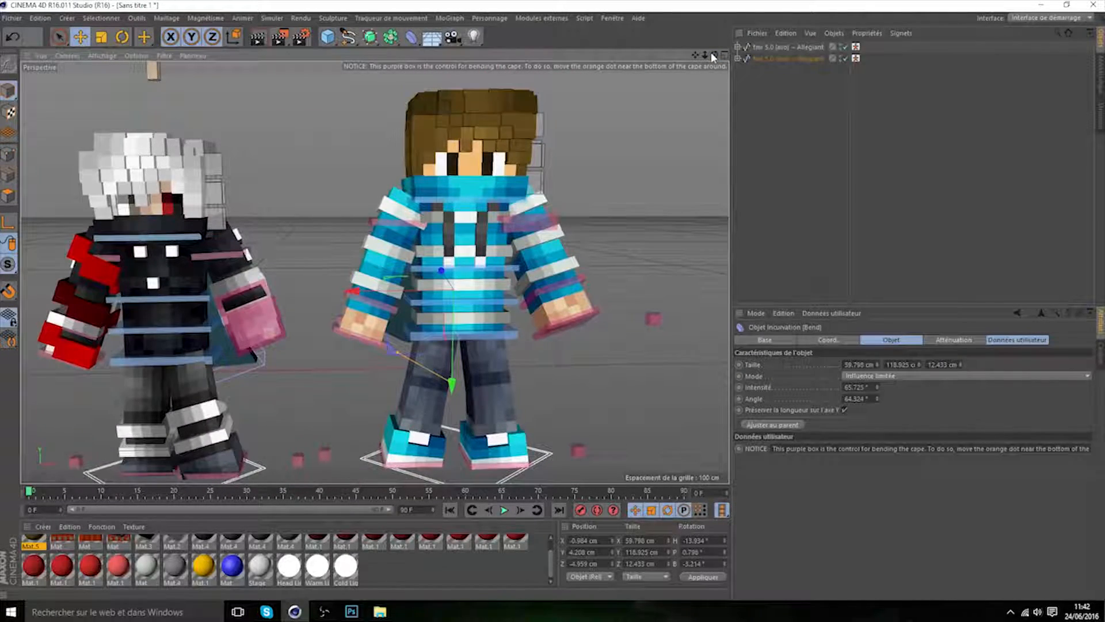